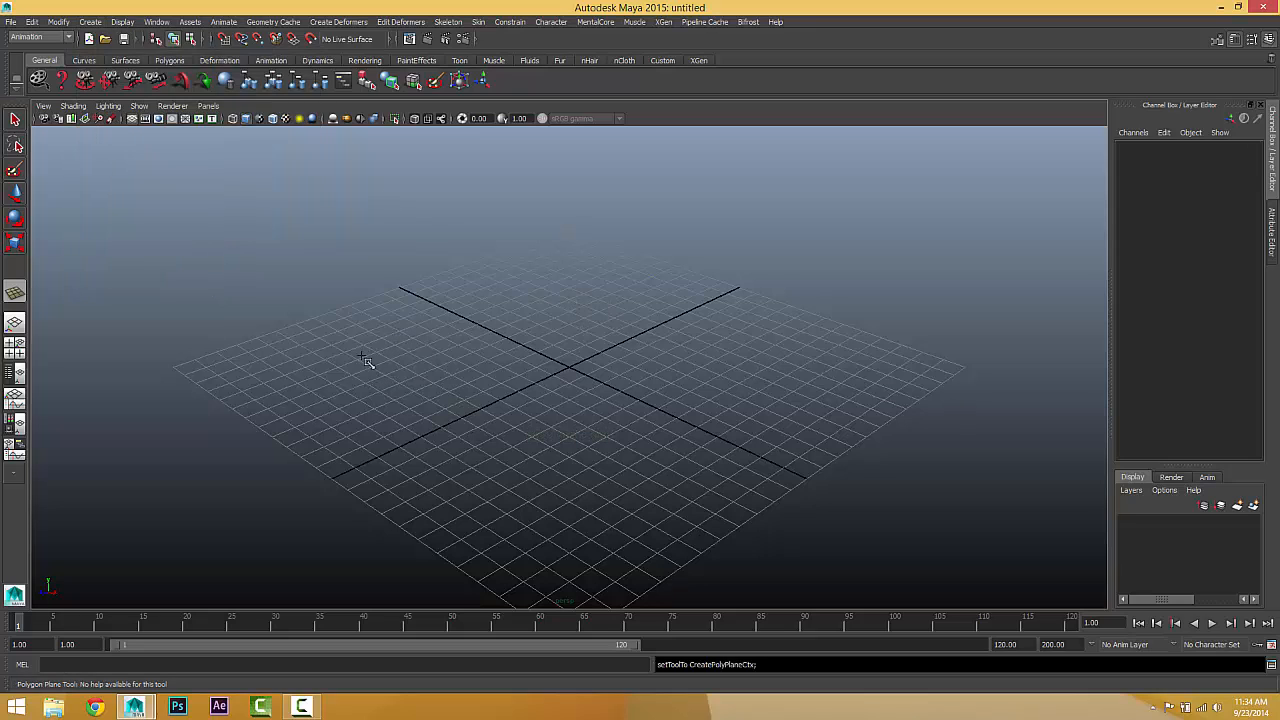
- Draw a square polygon plane on the grid and set its Translate X, Y and Z to 0
{"action": "left_click_drag", "start_coordinate": [362, 359], "coordinate": [821, 354]}
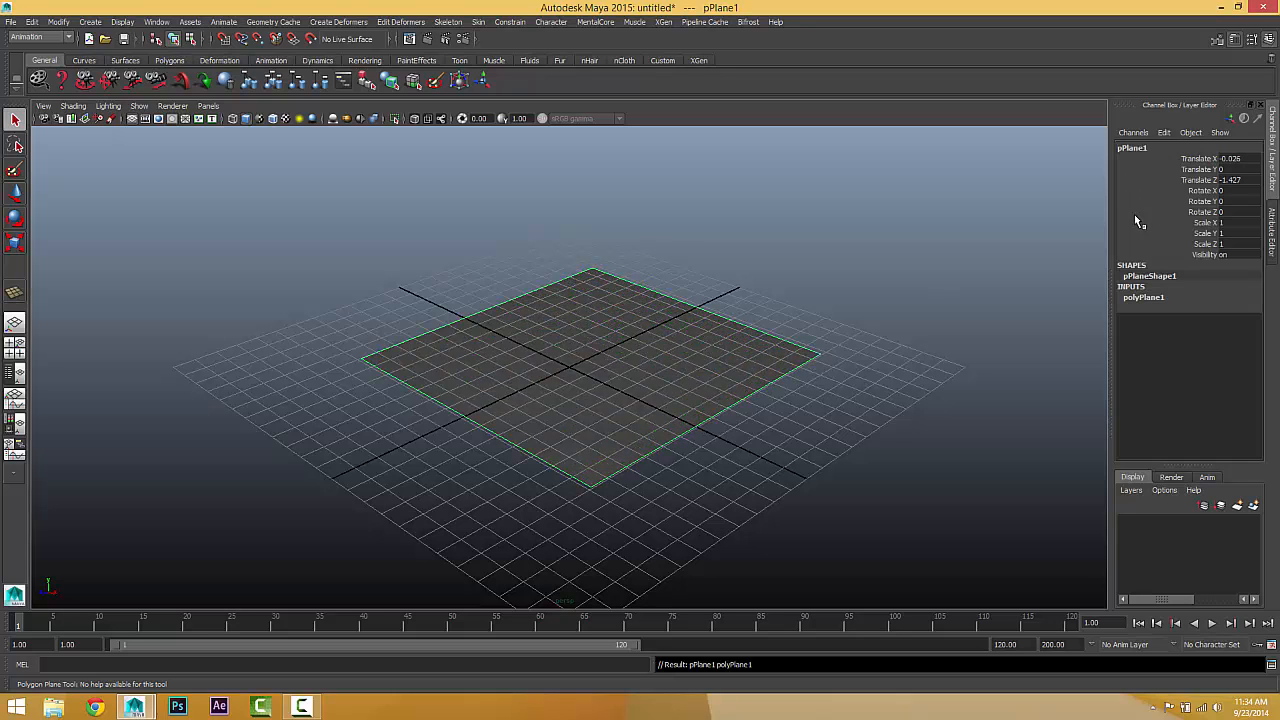
{"action": "left_click_drag", "start_coordinate": [1230, 158], "coordinate": [1238, 180]}
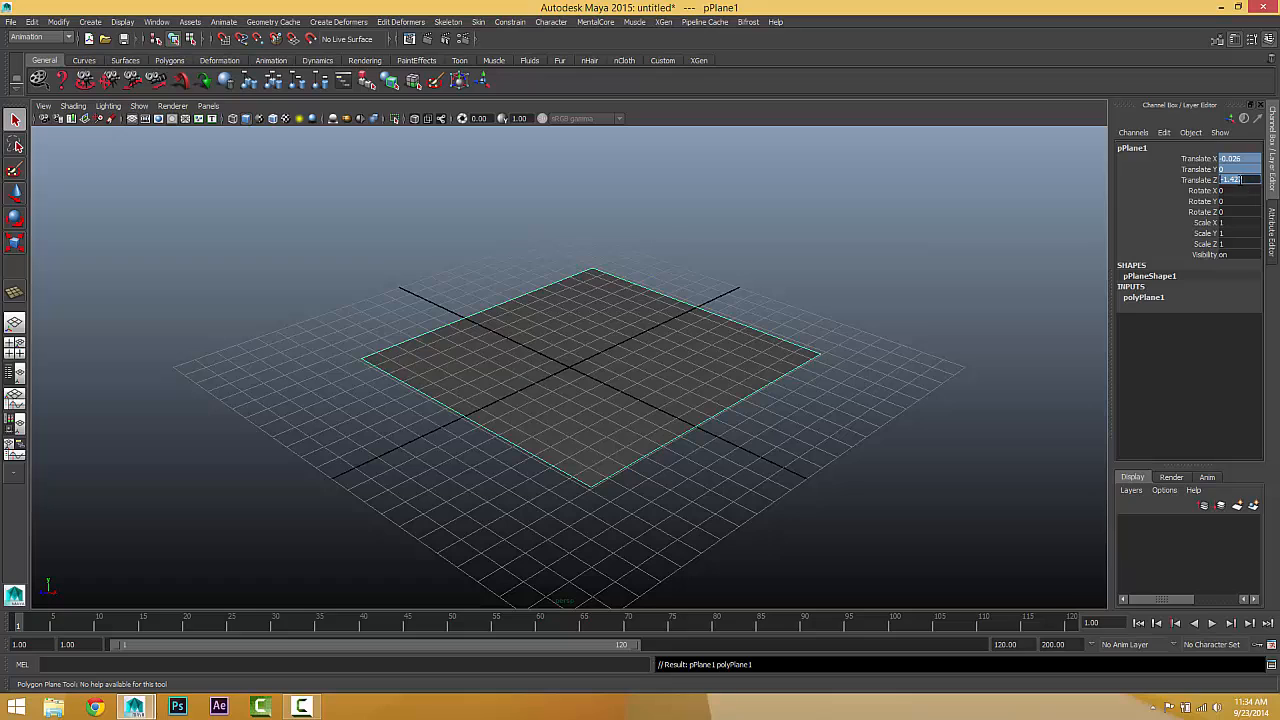
{"action": "type", "text": "0"}
{"action": "key", "text": "Return"}
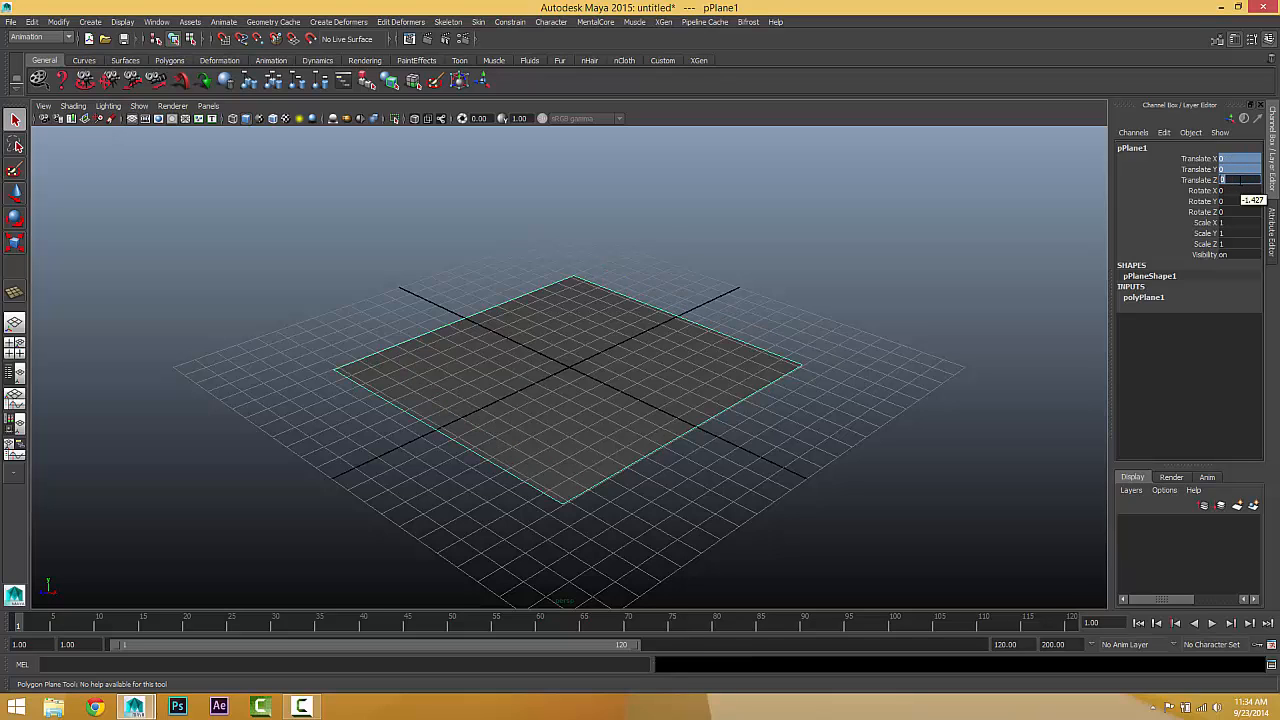
{"action": "key", "text": "q"}
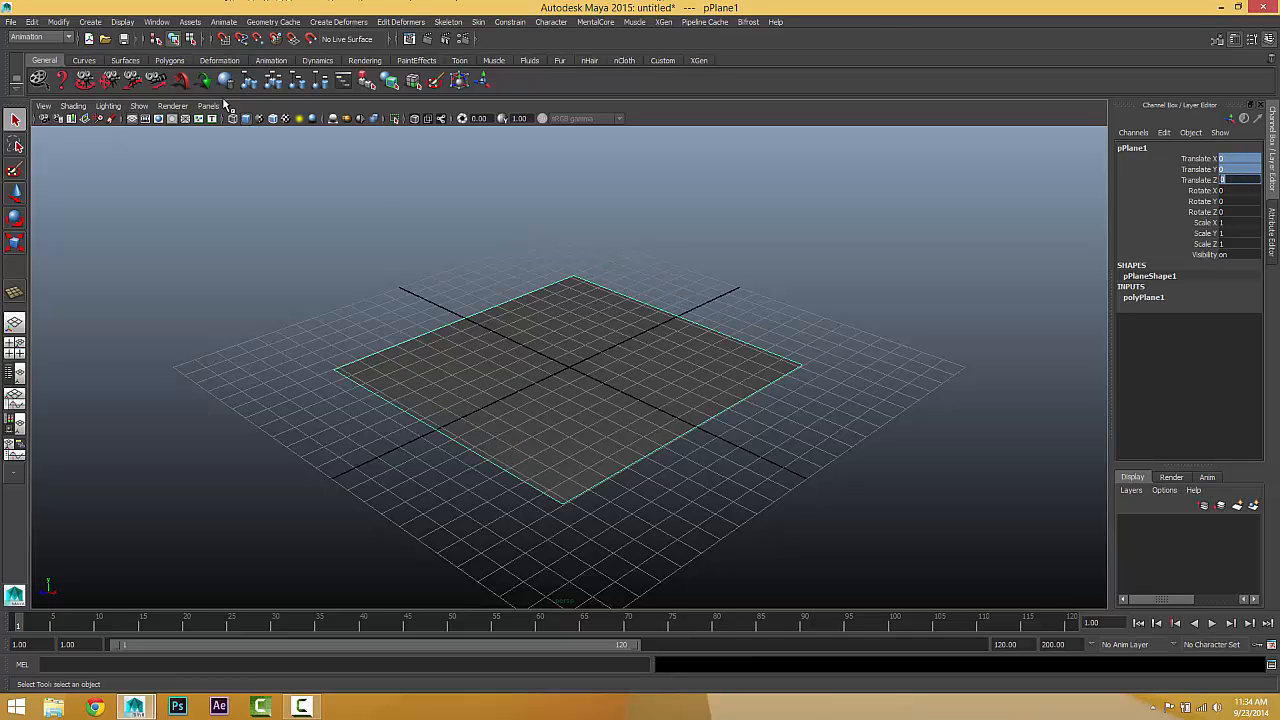
{"action": "mouse_move", "coordinate": [638, 325]}
{"action": "left_mouse_down", "text": "alt"}
{"action": "mouse_move", "coordinate": [569, 354]}
{"action": "mouse_move", "coordinate": [651, 337]}
{"action": "mouse_move", "coordinate": [637, 329]}
{"action": "left_mouse_up", "text": "alt"}
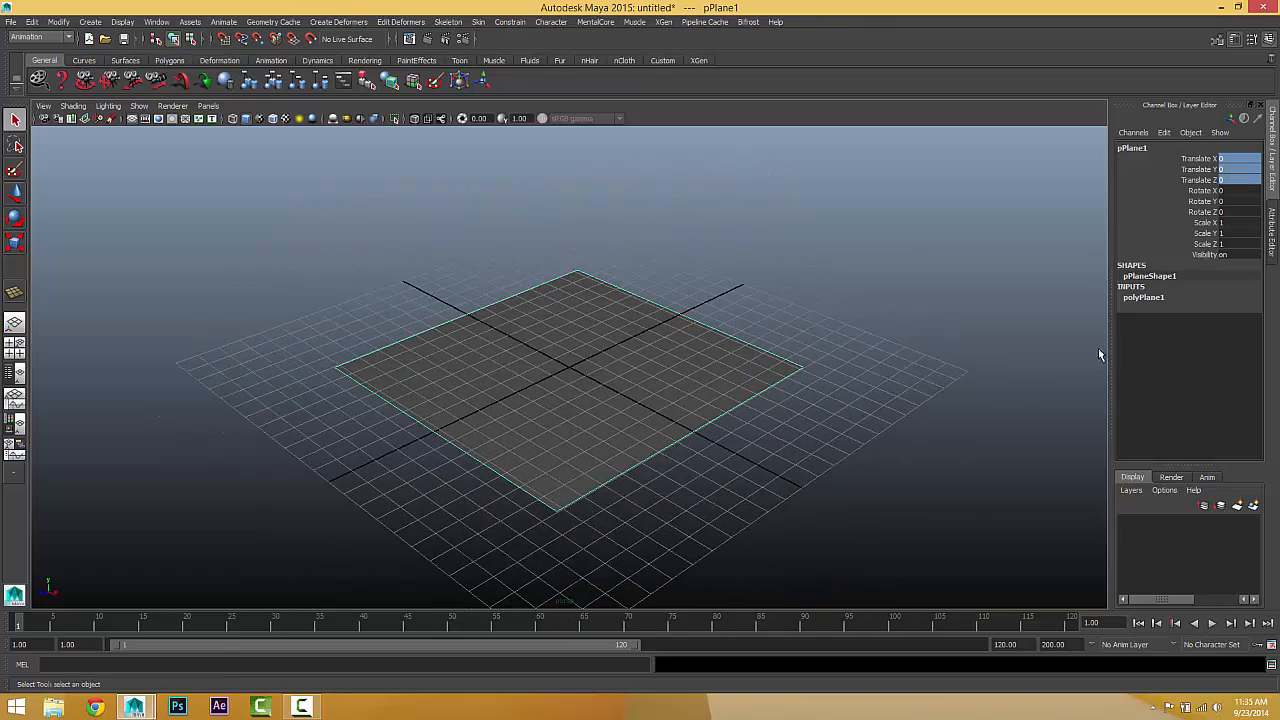
- Set the plane's width and height to 15
{"action": "left_click", "coordinate": [1135, 299]}
{"action": "left_click_drag", "start_coordinate": [1238, 307], "coordinate": [1238, 319]}
{"action": "type", "text": "15"}
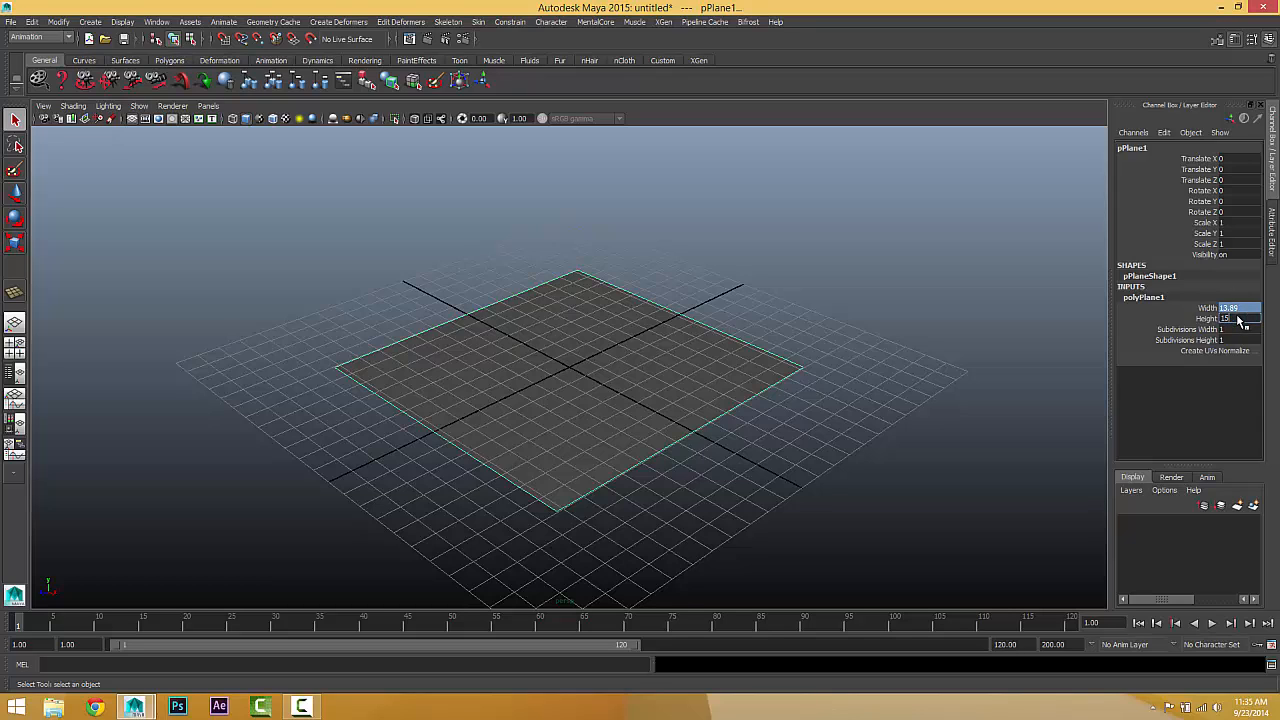
{"action": "key", "text": "Return"}
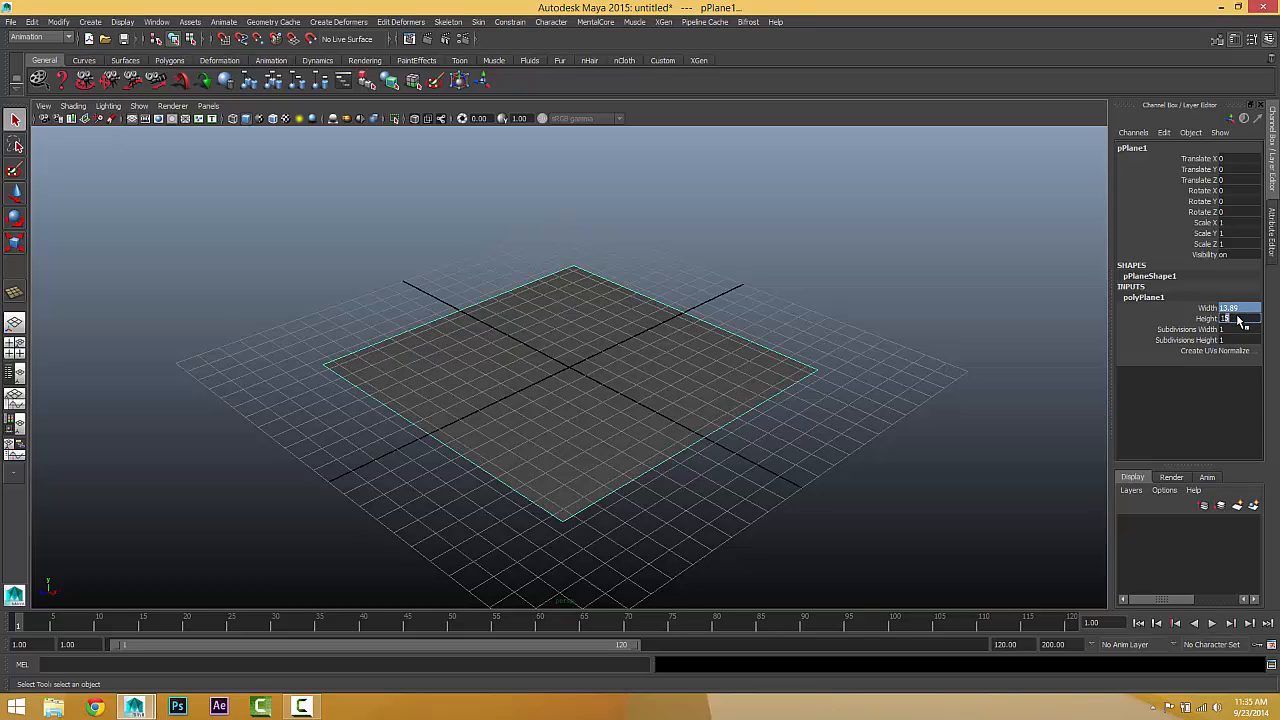
{"action": "left_click", "coordinate": [910, 403]}
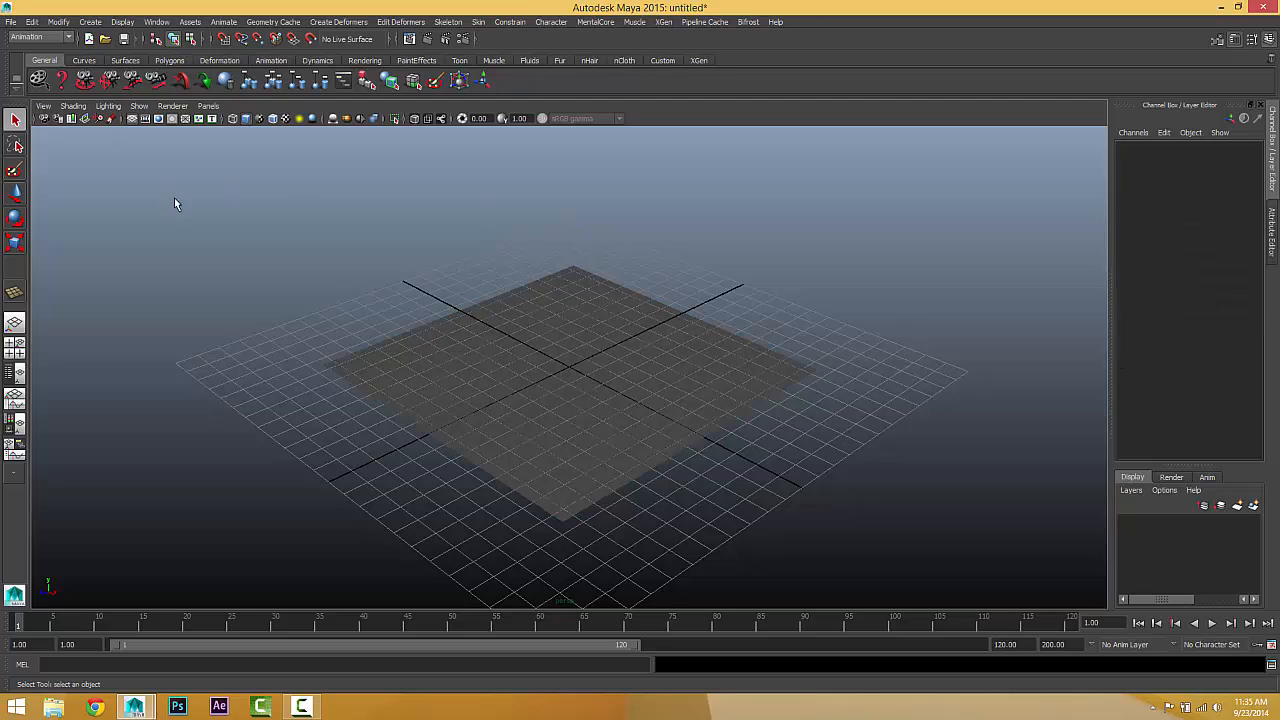
- Hide the viewport grid and select the plane
{"action": "left_click", "coordinate": [134, 118]}
{"action": "left_click_drag", "start_coordinate": [677, 337], "coordinate": [617, 331], "text": "alt"}
{"action": "left_click_drag", "start_coordinate": [386, 254], "coordinate": [769, 471]}
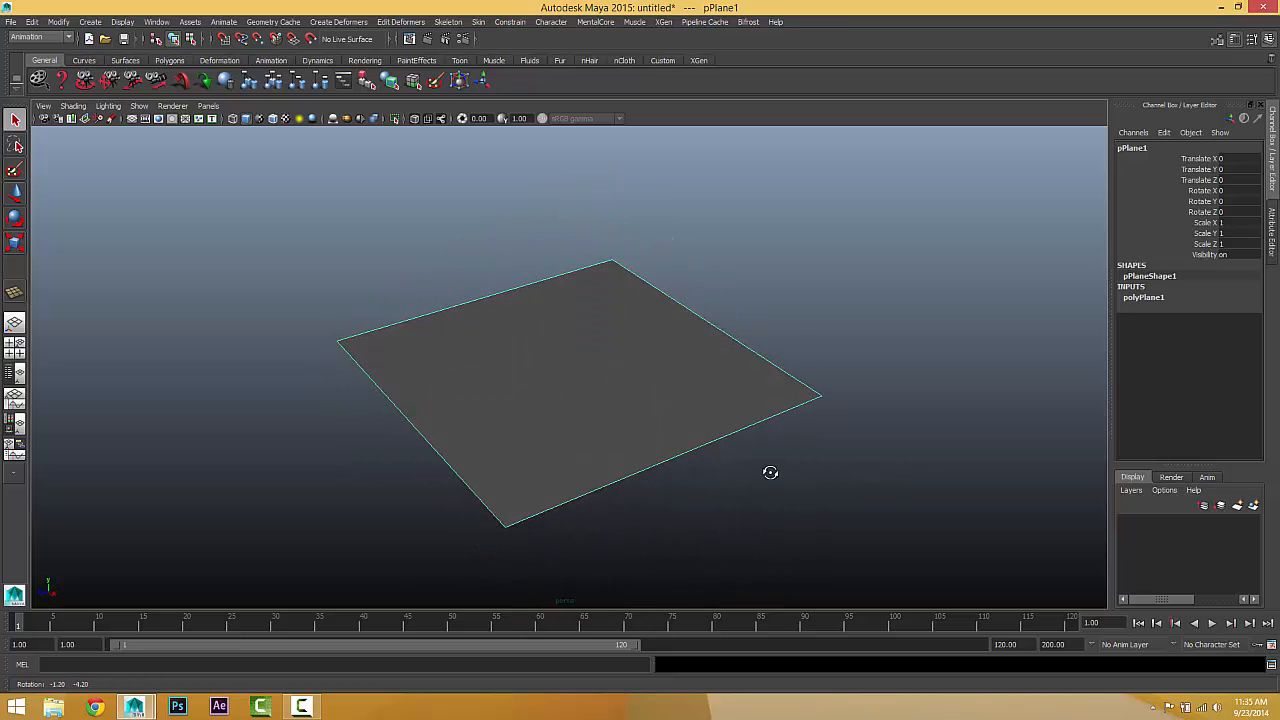
- Create an XGen description in a new collection on the plane, using random splines controlled by placing and shaping guides
{"action": "left_click", "coordinate": [663, 22]}
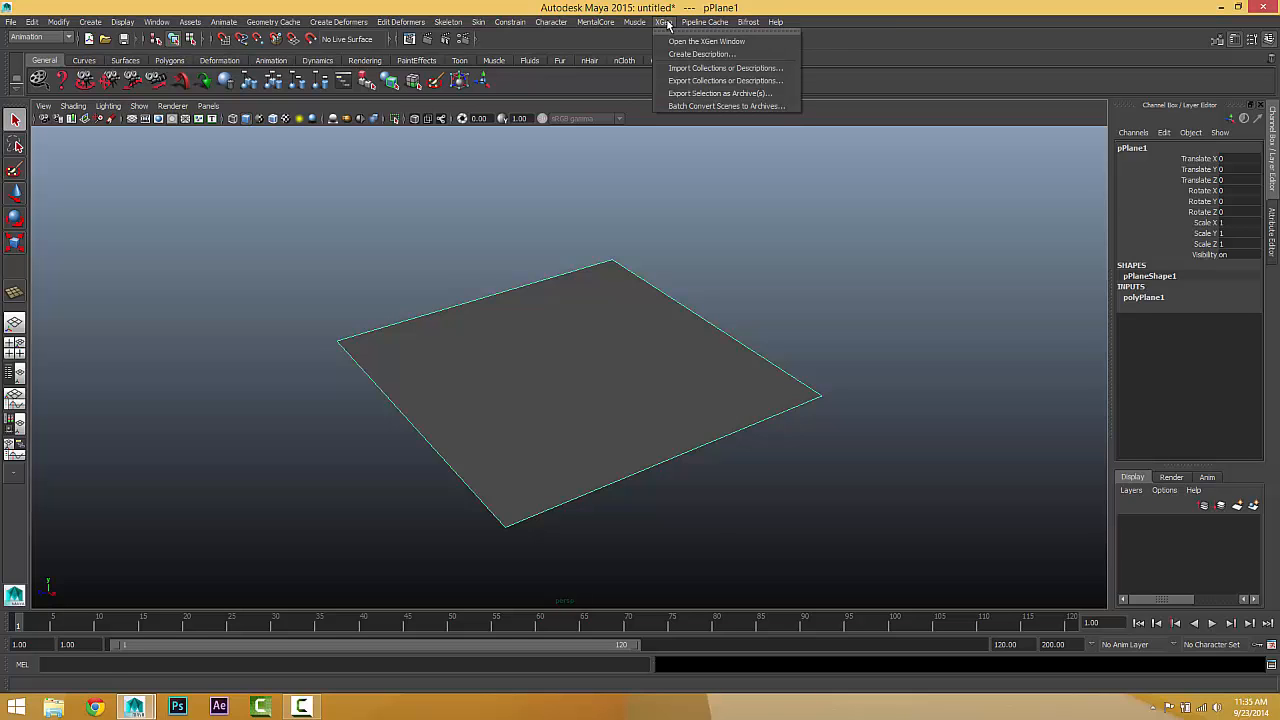
{"action": "left_click", "coordinate": [678, 50]}
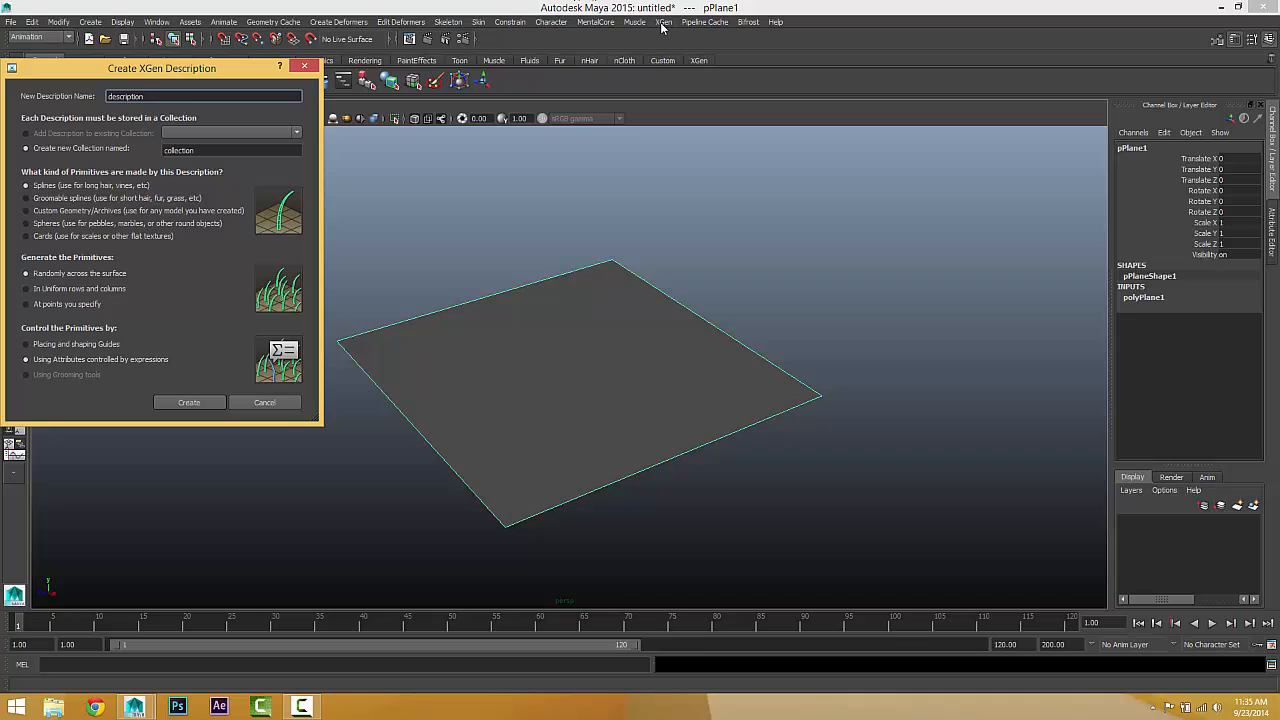
{"action": "left_click_drag", "start_coordinate": [200, 70], "coordinate": [871, 56]}
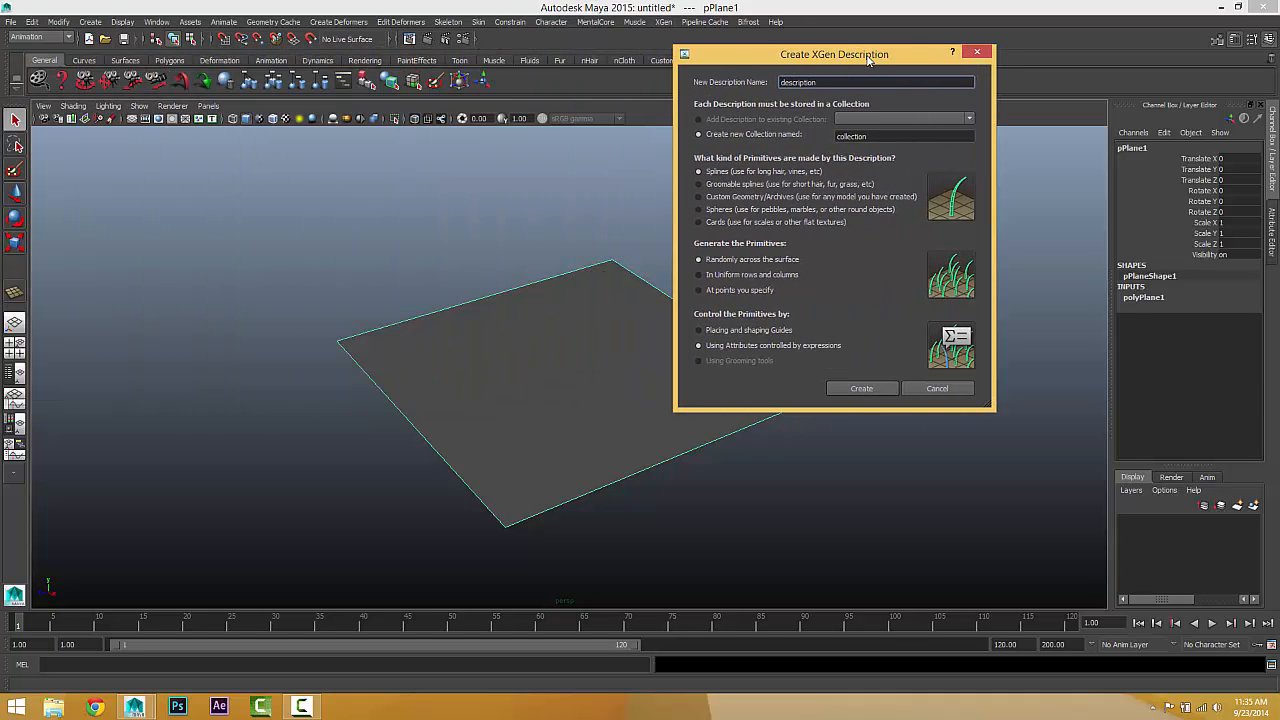
{"action": "left_click", "coordinate": [699, 332]}
{"action": "left_click", "coordinate": [858, 390]}
- Scatter about 24 XGen guides across the plane, leaving a margin along its edges
{"action": "right_click_drag", "start_coordinate": [535, 420], "coordinate": [633, 435], "text": "alt"}
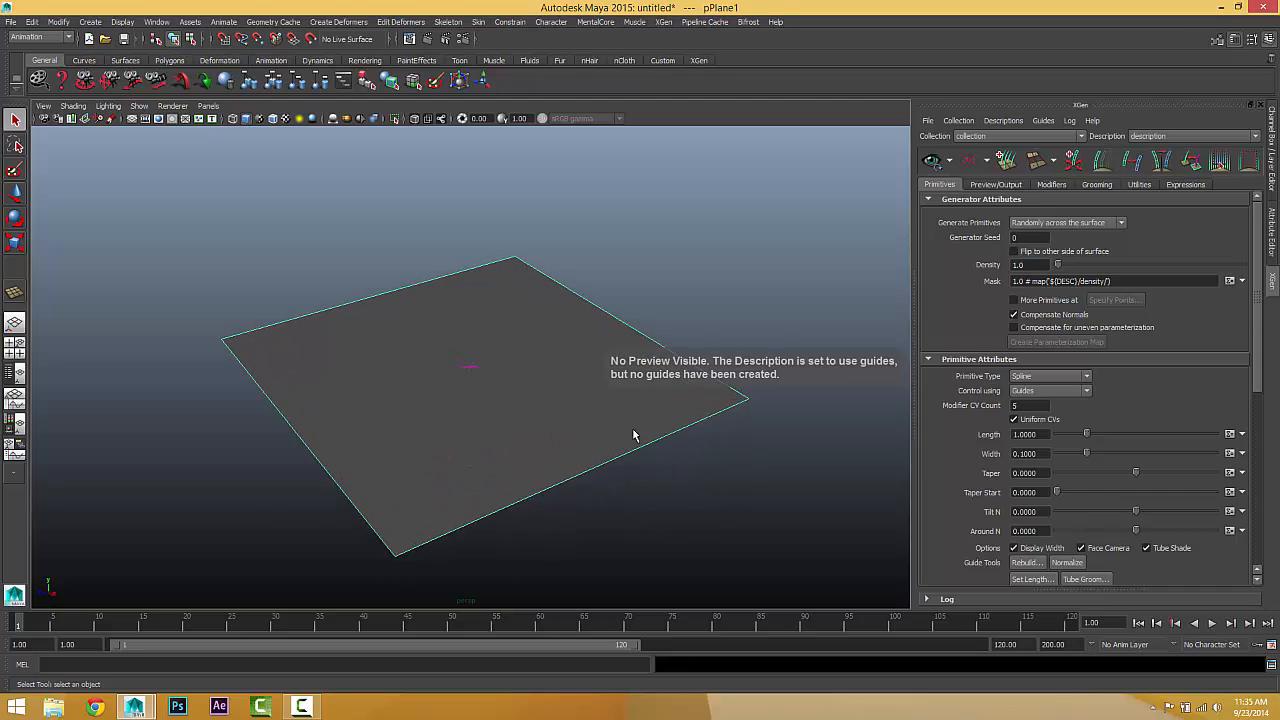
{"action": "left_click", "coordinate": [1072, 160]}
{"action": "left_click_drag", "start_coordinate": [360, 329], "coordinate": [346, 337], "text": "alt"}
{"action": "right_click_drag", "start_coordinate": [346, 337], "coordinate": [360, 340], "text": "alt"}
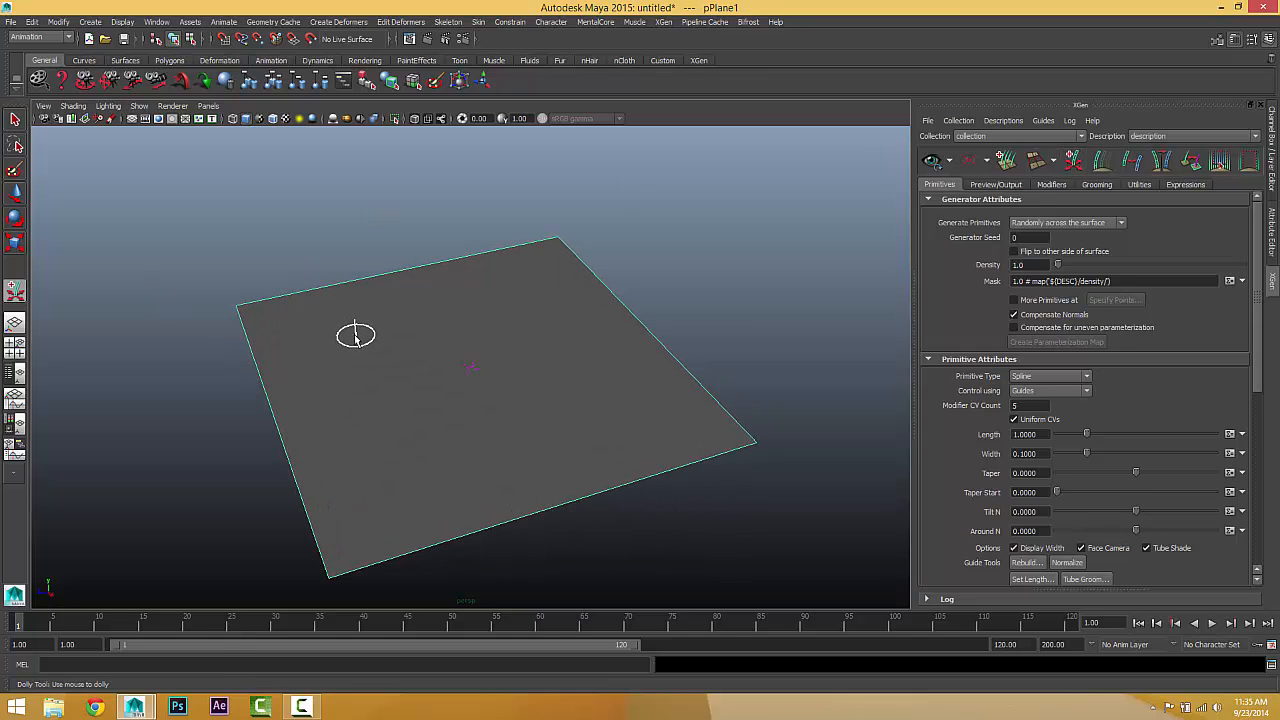
{"action": "left_click", "coordinate": [344, 331]}
{"action": "left_click", "coordinate": [407, 316]}
{"action": "left_click", "coordinate": [436, 354]}
{"action": "left_click", "coordinate": [401, 369]}
{"action": "left_click", "coordinate": [428, 393]}
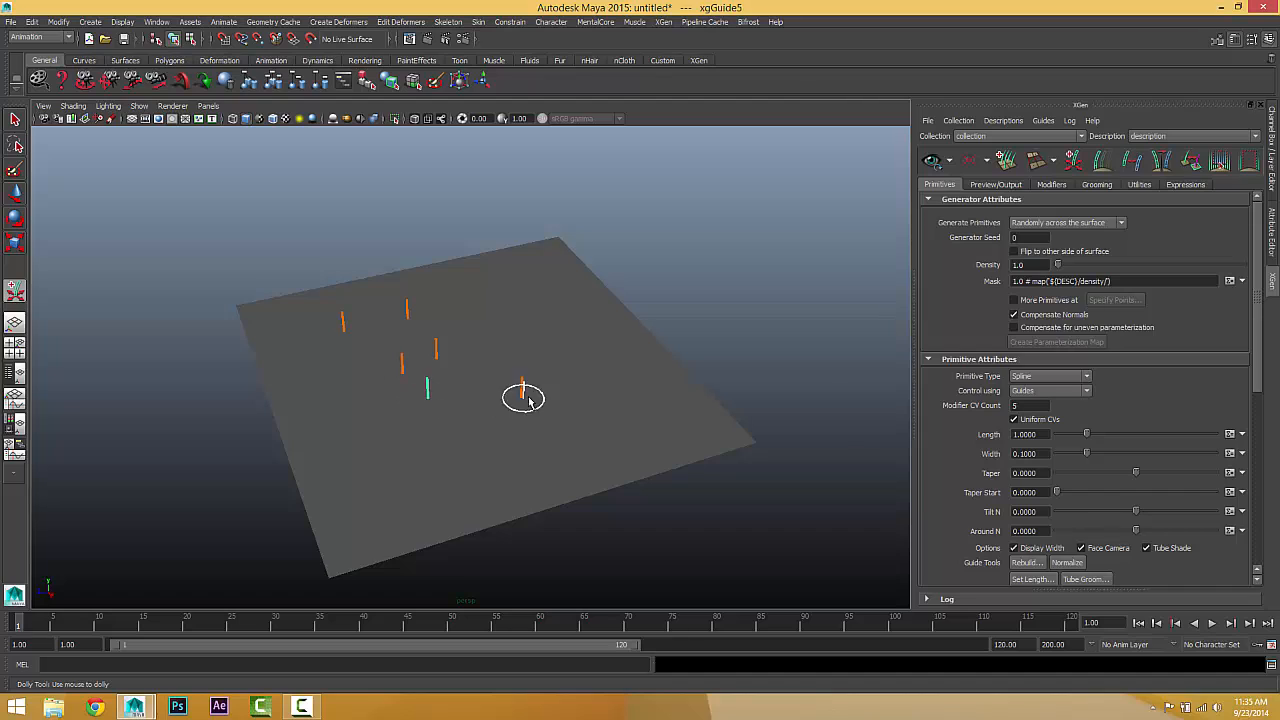
{"action": "left_click", "coordinate": [522, 393]}
{"action": "left_click", "coordinate": [560, 343]}
{"action": "left_click", "coordinate": [502, 306]}
{"action": "left_click", "coordinate": [479, 321]}
{"action": "left_click", "coordinate": [478, 353]}
{"action": "left_click", "coordinate": [473, 394]}
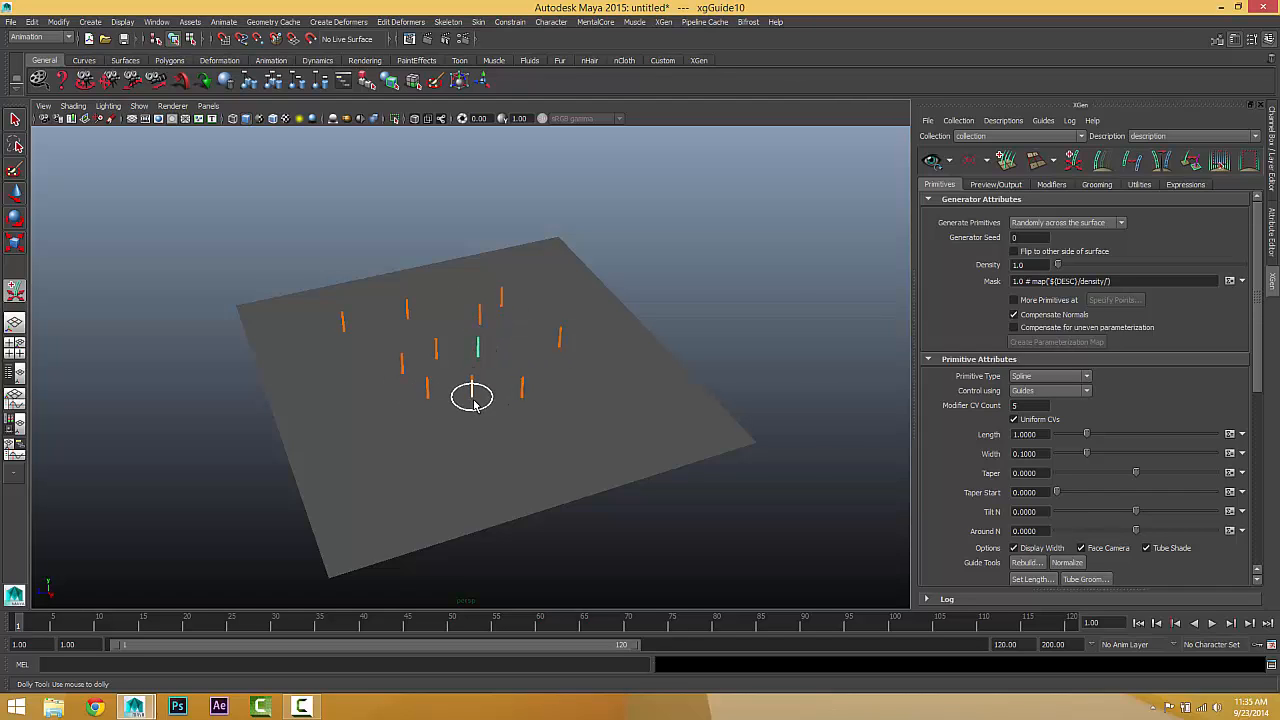
{"action": "left_click", "coordinate": [520, 403]}
{"action": "left_click", "coordinate": [577, 388]}
{"action": "left_click", "coordinate": [528, 320]}
{"action": "left_click", "coordinate": [473, 400]}
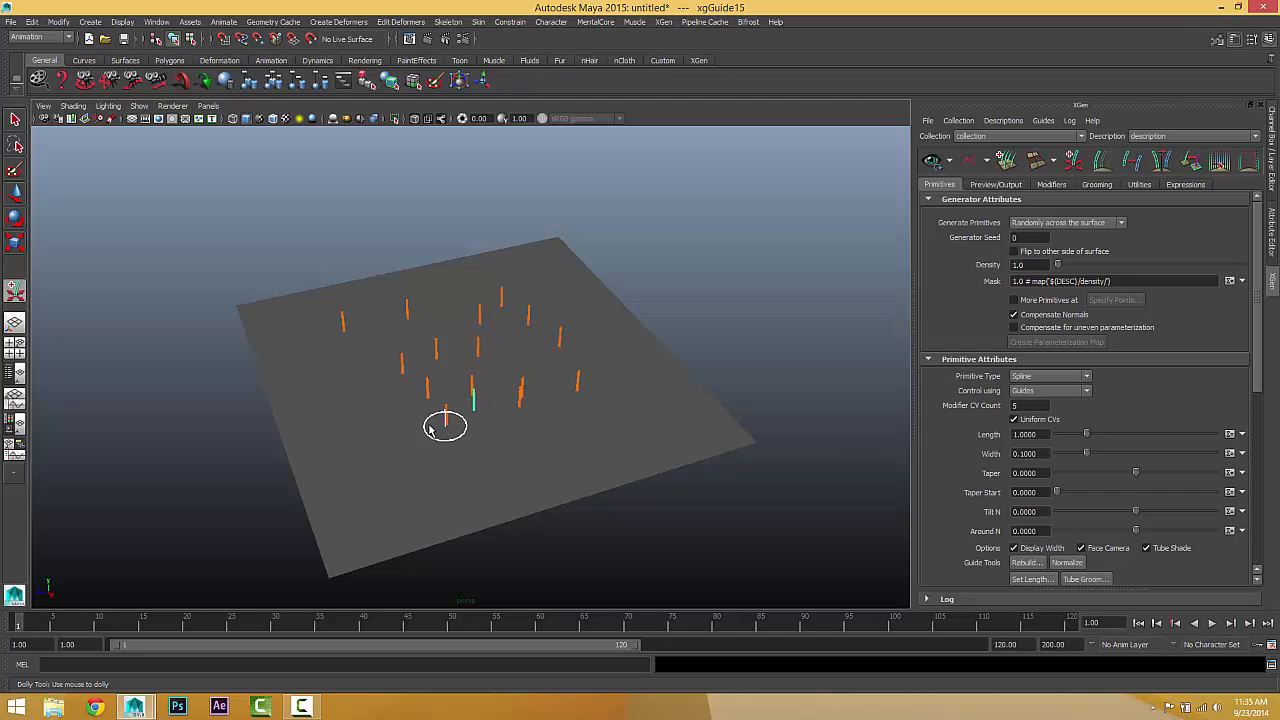
{"action": "left_click", "coordinate": [446, 418]}
{"action": "left_click", "coordinate": [436, 445]}
{"action": "left_click", "coordinate": [344, 368]}
{"action": "left_click", "coordinate": [373, 430]}
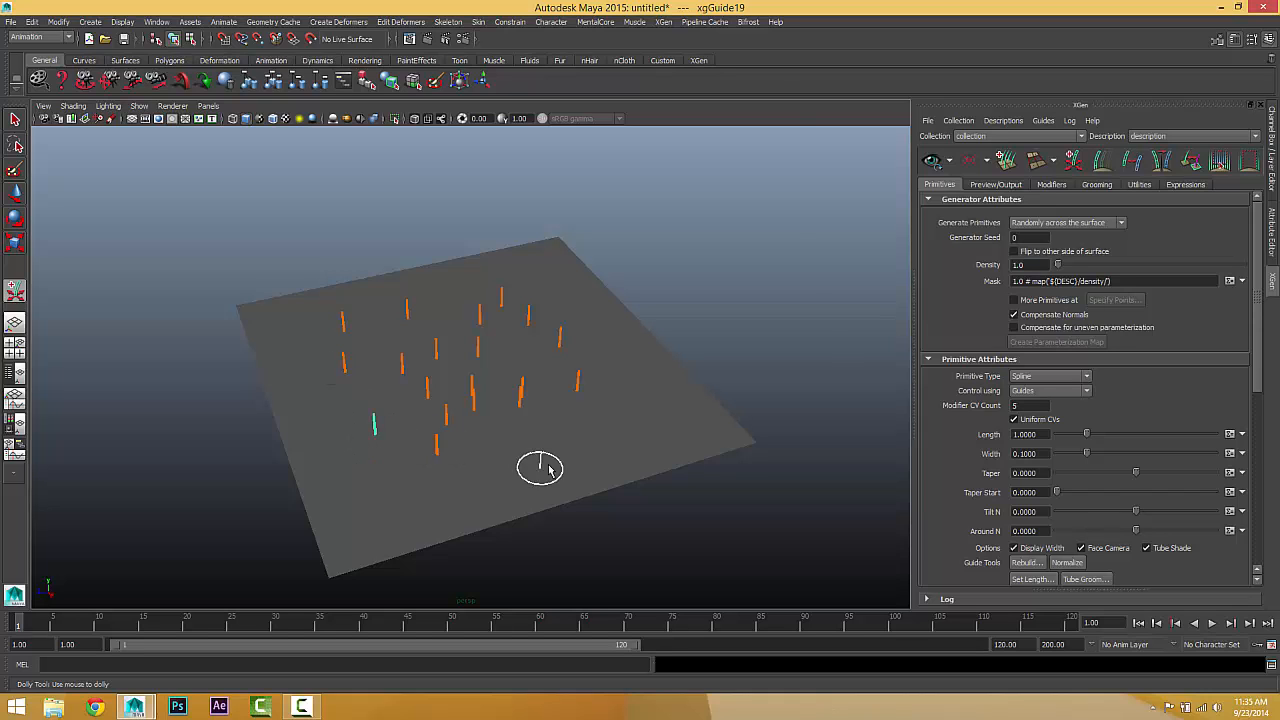
{"action": "left_click", "coordinate": [550, 450]}
{"action": "left_click", "coordinate": [606, 395]}
{"action": "left_click", "coordinate": [487, 447]}
{"action": "left_click", "coordinate": [520, 343]}
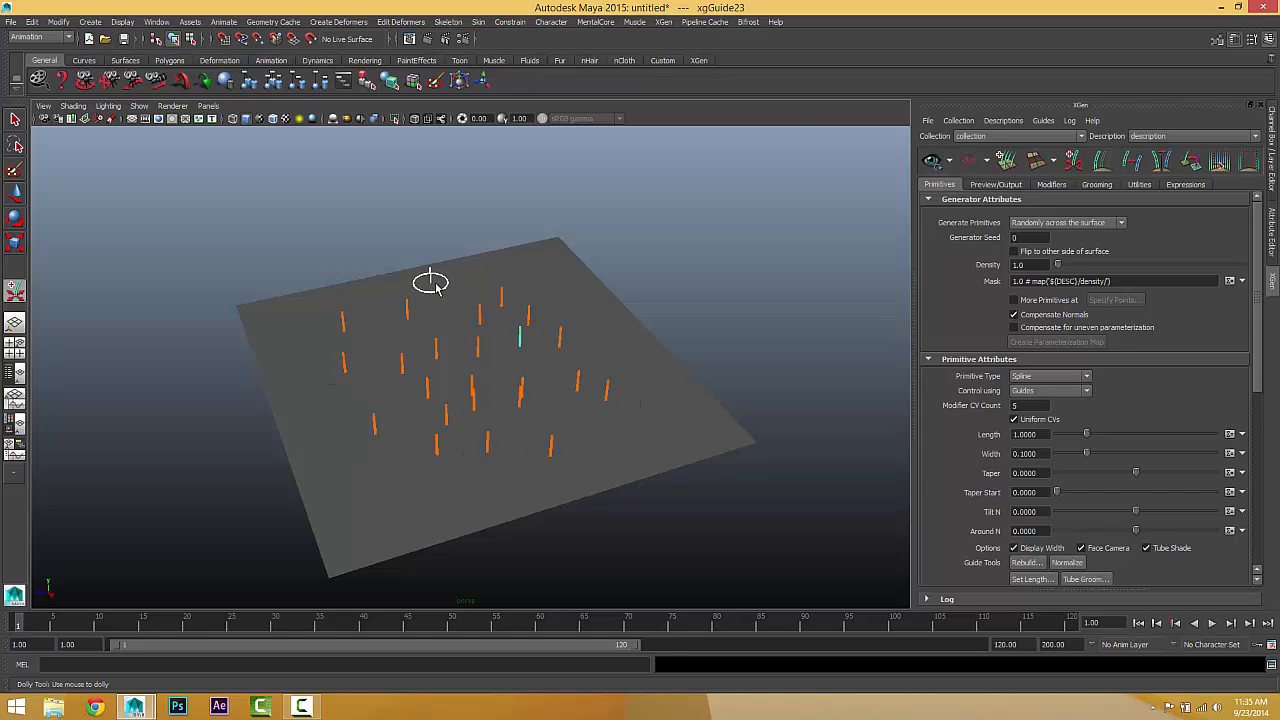
{"action": "left_click", "coordinate": [456, 283]}
- Move one of the two crowded guides near the plane's middle away from its neighbour
{"action": "mouse_move", "coordinate": [512, 385]}
{"action": "left_mouse_down", "text": "alt"}
{"action": "mouse_move", "coordinate": [640, 351]}
{"action": "mouse_move", "coordinate": [503, 371]}
{"action": "mouse_move", "coordinate": [680, 397]}
{"action": "mouse_move", "coordinate": [555, 386]}
{"action": "mouse_move", "coordinate": [557, 371]}
{"action": "mouse_move", "coordinate": [563, 386]}
{"action": "mouse_move", "coordinate": [526, 386]}
{"action": "left_mouse_up", "text": "alt"}
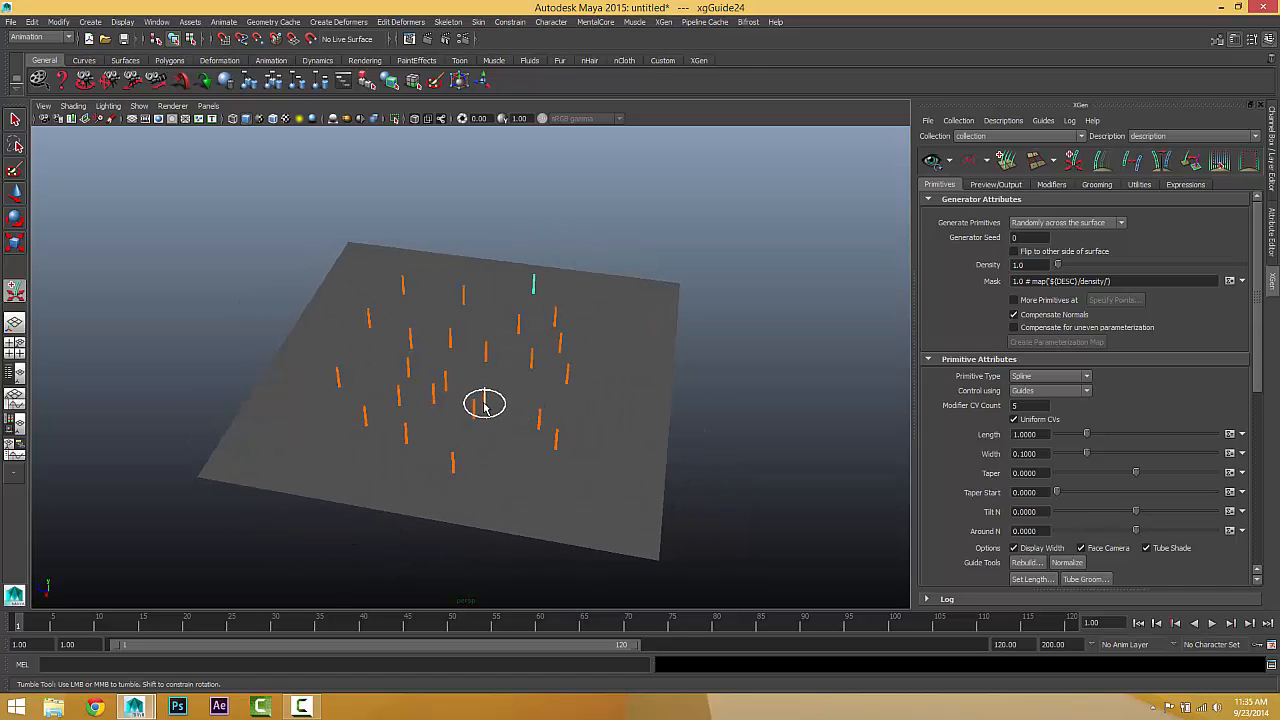
{"action": "left_click", "coordinate": [491, 395]}
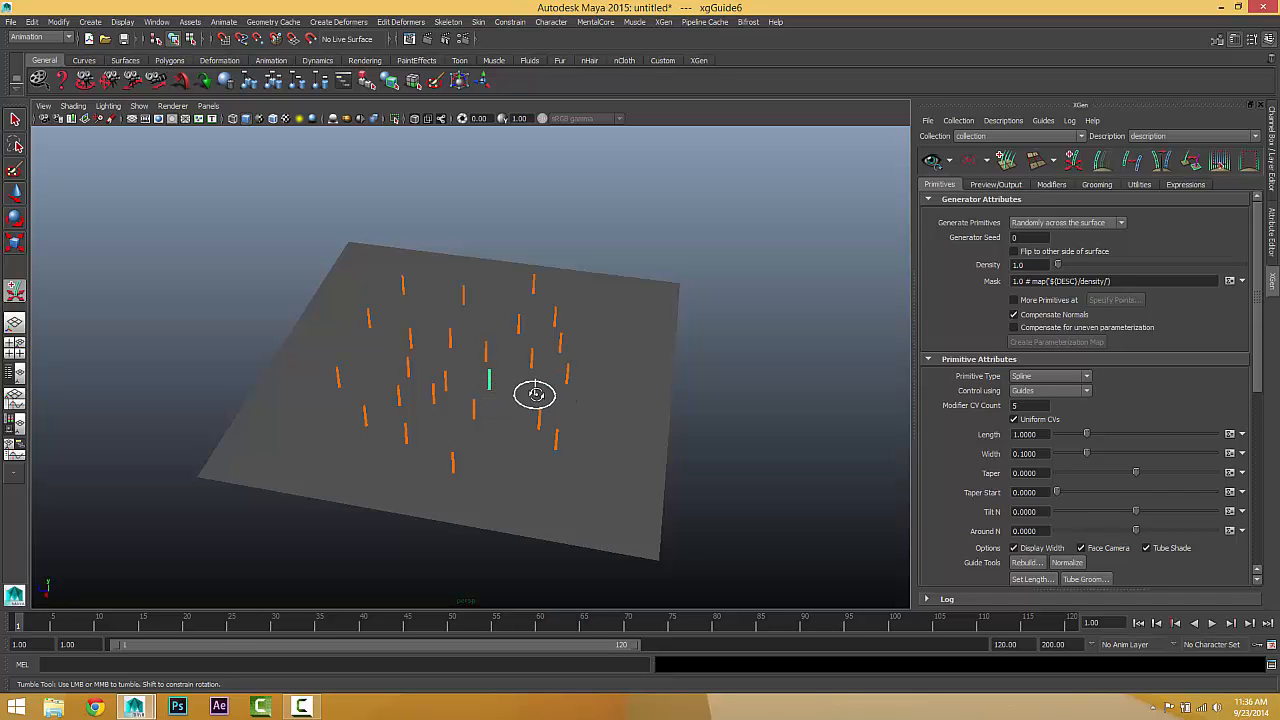
{"action": "left_click_drag", "start_coordinate": [537, 395], "coordinate": [643, 394], "text": "alt"}
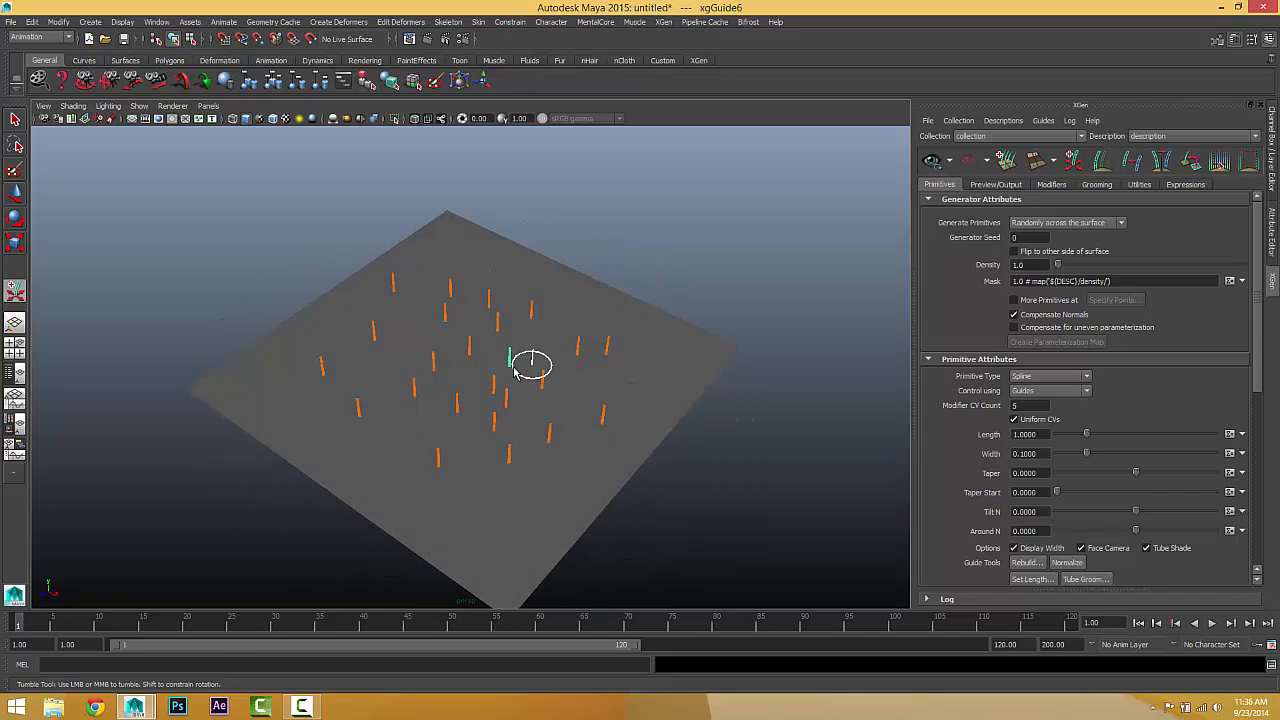
{"action": "left_click_drag", "start_coordinate": [529, 363], "coordinate": [460, 356], "text": "alt"}
{"action": "right_click_drag", "start_coordinate": [460, 356], "coordinate": [497, 361], "text": "alt"}
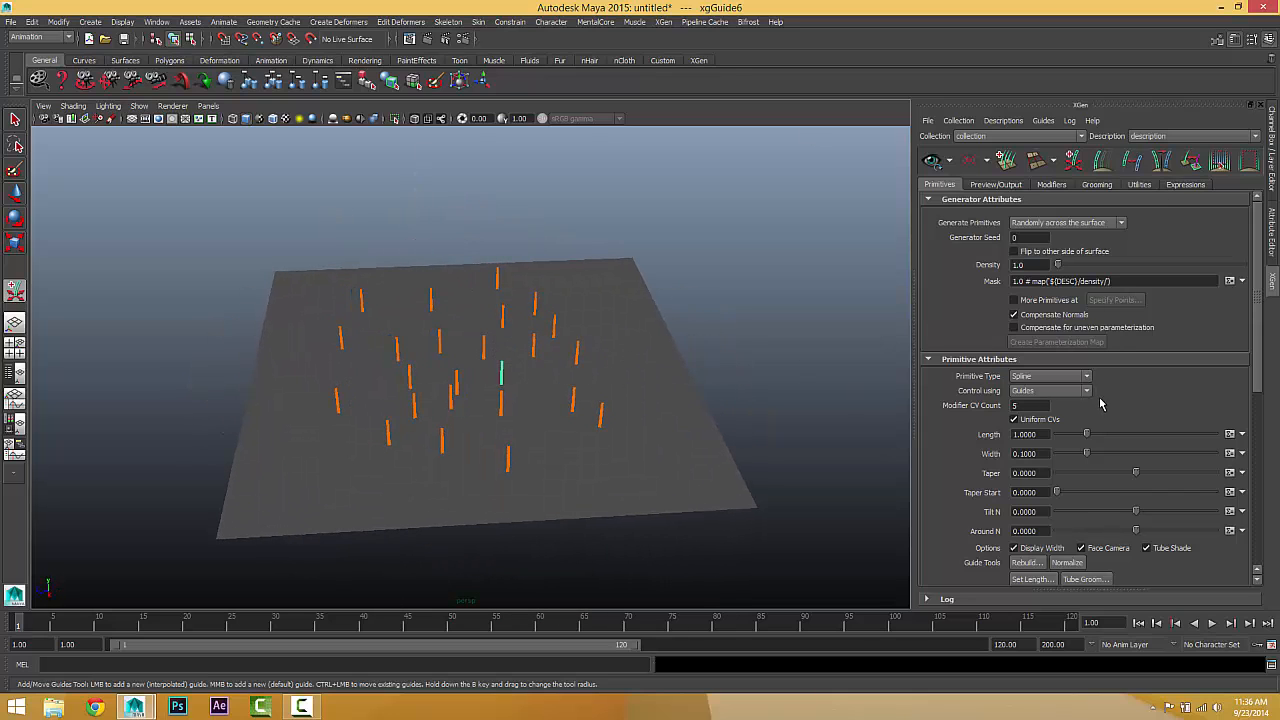
- Generate the viewport preview of the XGen splines between the guides
{"action": "left_click_drag", "start_coordinate": [585, 313], "coordinate": [489, 331], "text": "alt"}
{"action": "left_click", "coordinate": [933, 162]}
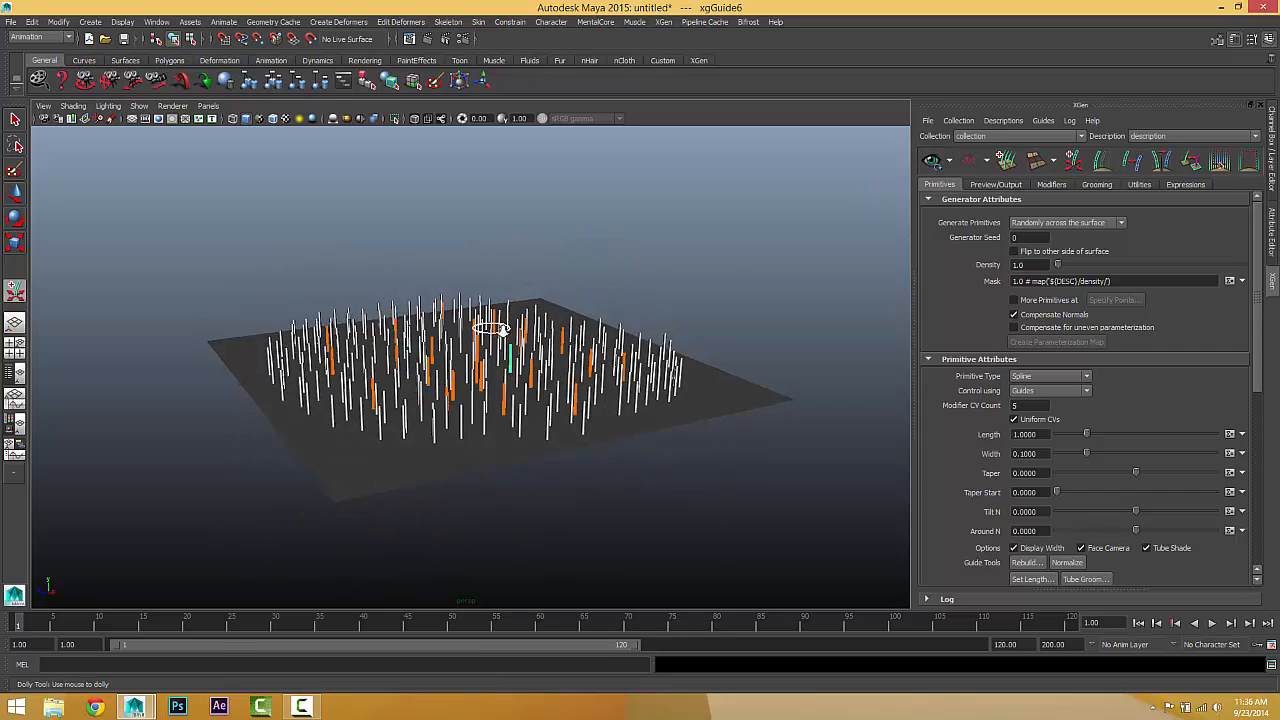
{"action": "right_click_drag", "start_coordinate": [489, 331], "coordinate": [626, 340], "text": "alt"}
{"action": "left_click_drag", "start_coordinate": [626, 341], "coordinate": [580, 318], "text": "alt"}
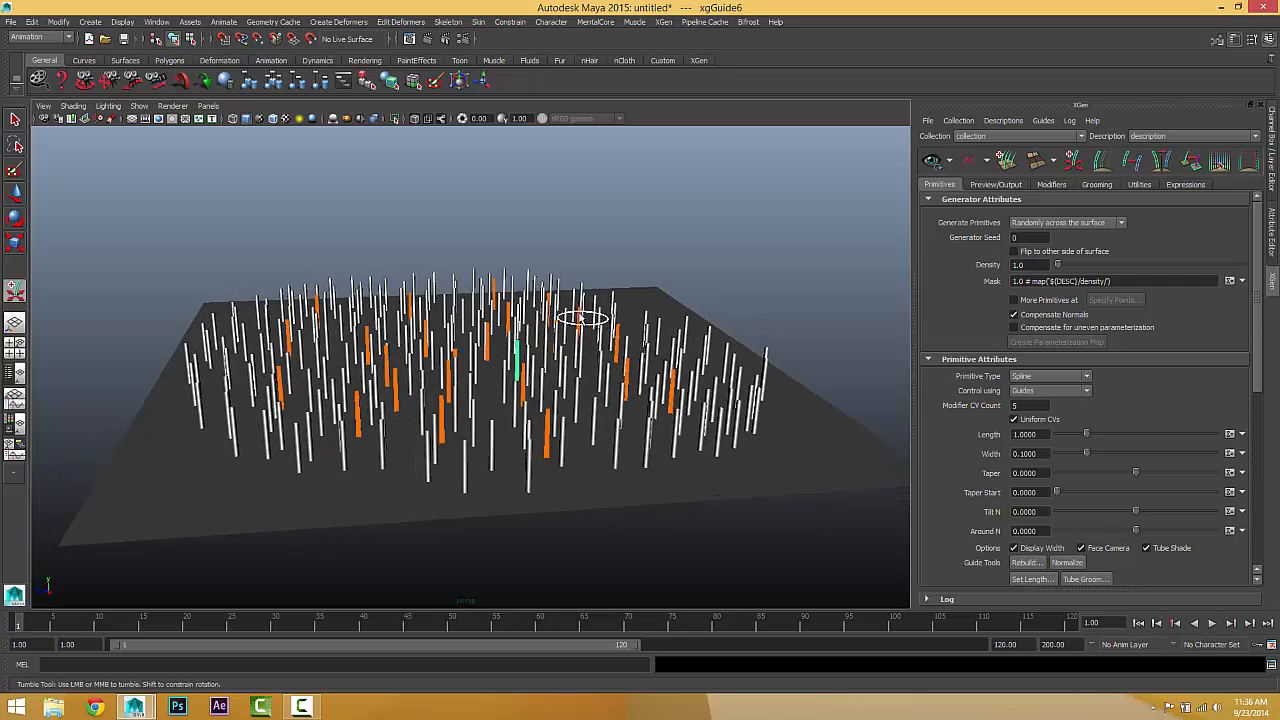
{"action": "right_click_drag", "start_coordinate": [580, 318], "coordinate": [566, 328], "text": "alt"}
{"action": "left_click_drag", "start_coordinate": [566, 328], "coordinate": [646, 357], "text": "alt"}
{"action": "right_click_drag", "start_coordinate": [646, 357], "coordinate": [667, 342], "text": "alt"}
{"action": "left_click_drag", "start_coordinate": [696, 345], "coordinate": [694, 349], "text": "alt"}
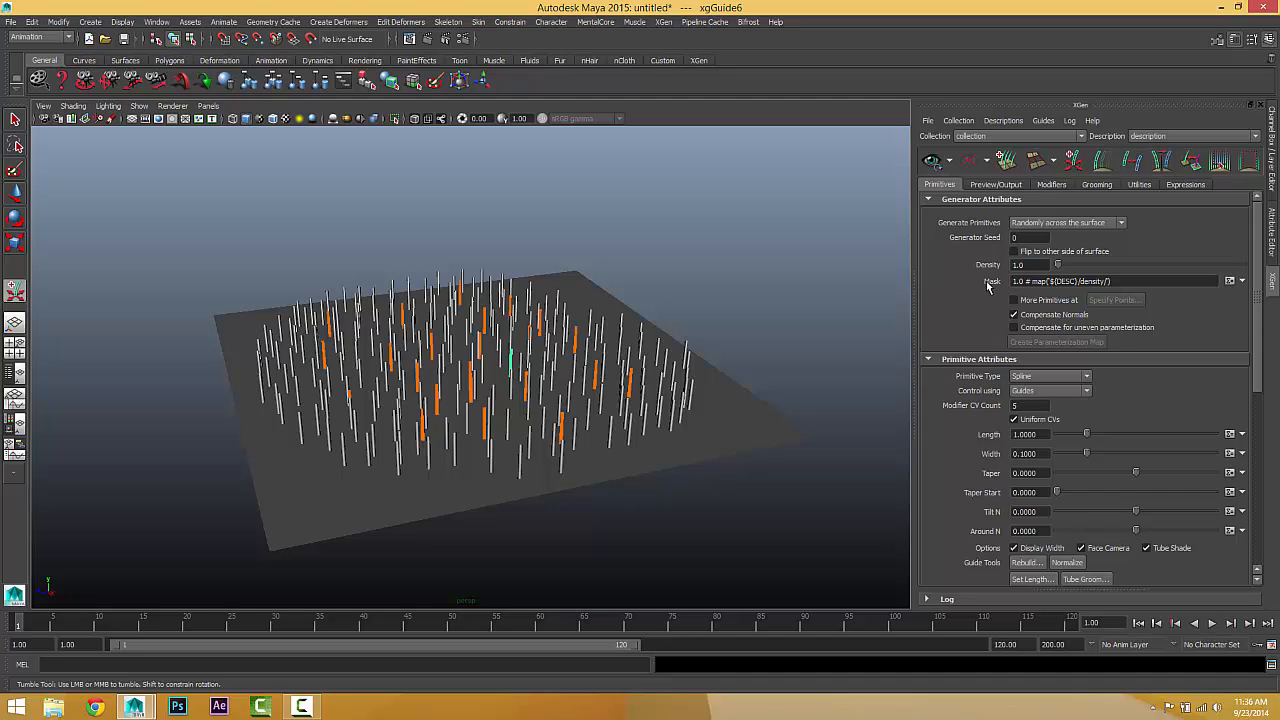
- Set the generator density of the splines to 5.0
{"action": "left_click_drag", "start_coordinate": [1044, 264], "coordinate": [934, 268]}
{"action": "key", "text": "Return"}
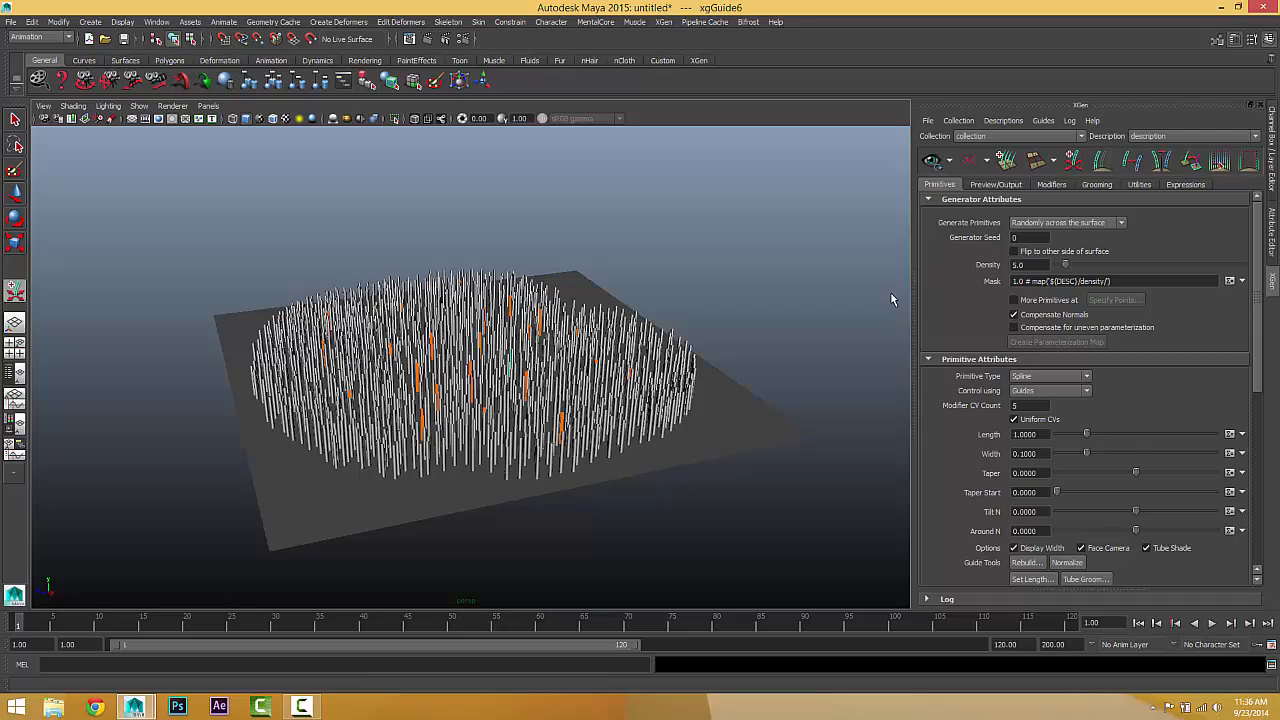
{"action": "mouse_move", "coordinate": [571, 323]}
{"action": "left_mouse_down", "text": "alt"}
{"action": "mouse_move", "coordinate": [571, 371]}
{"action": "mouse_move", "coordinate": [560, 315]}
{"action": "left_mouse_up", "text": "alt"}
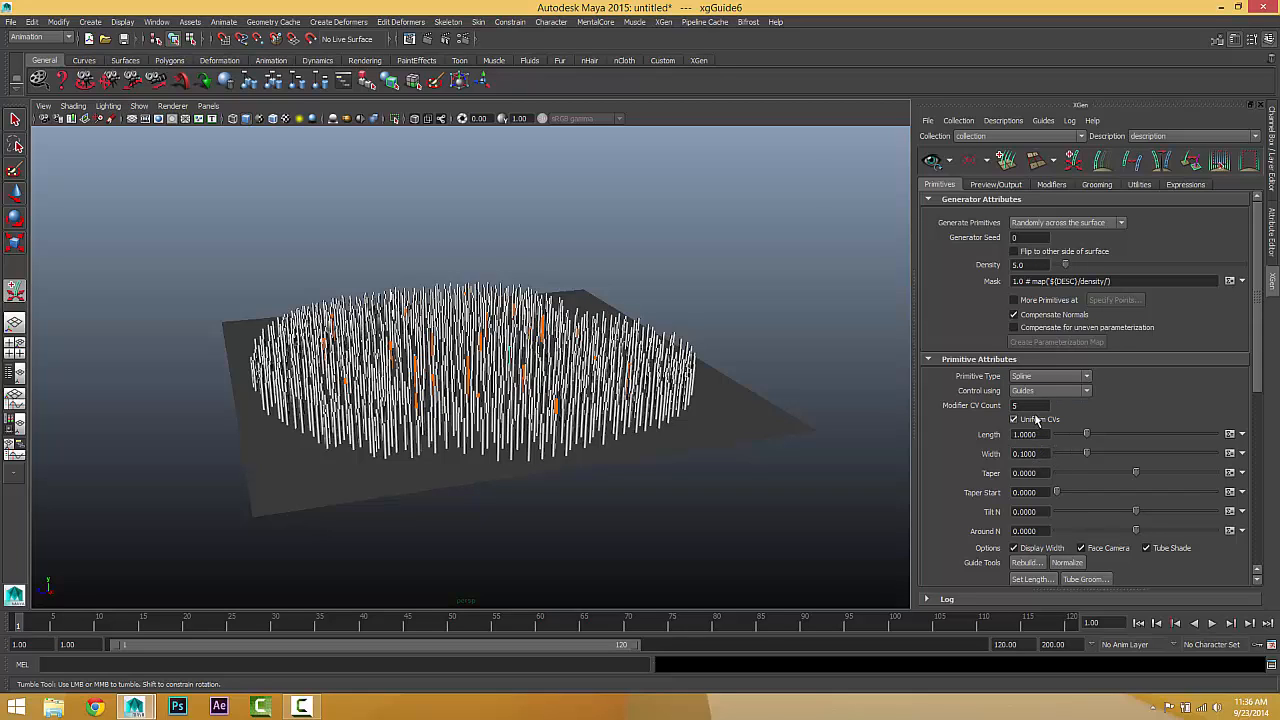
- Set the spline primitives' length to 5.0 and width to 0.05
{"action": "left_click", "coordinate": [1040, 434]}
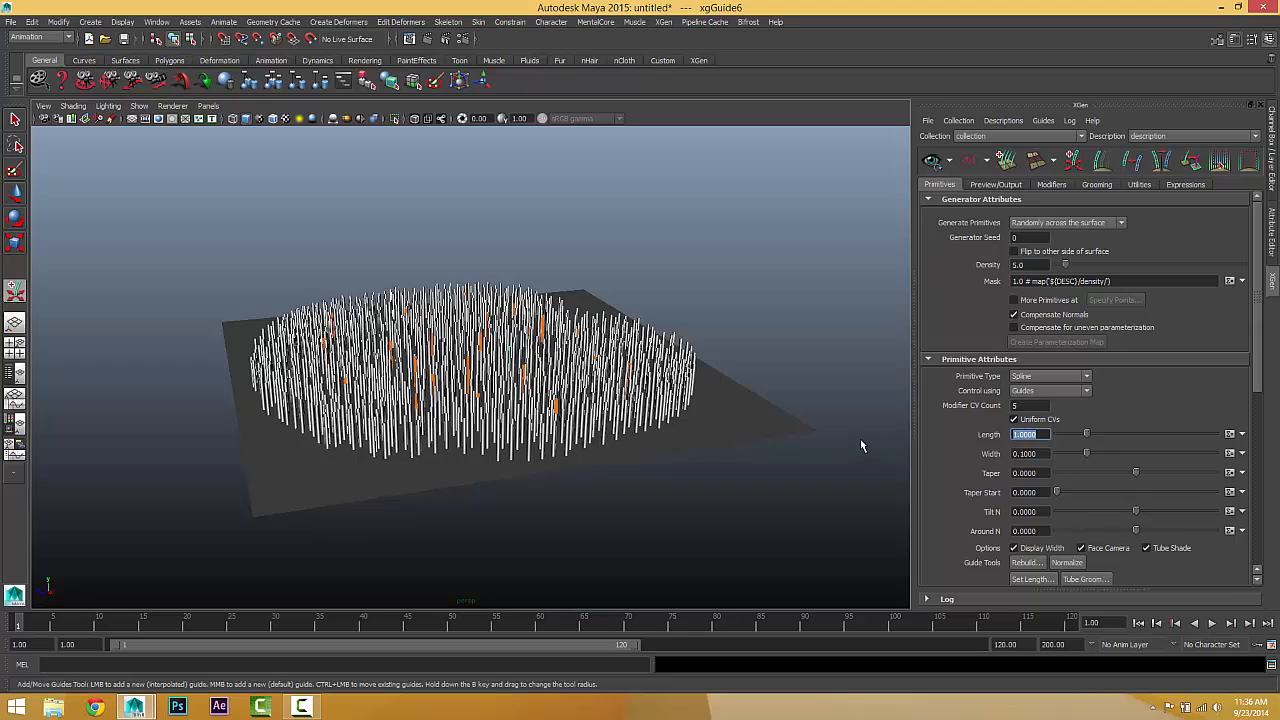
{"action": "type", "text": "15.0"}
{"action": "key", "text": "Return"}
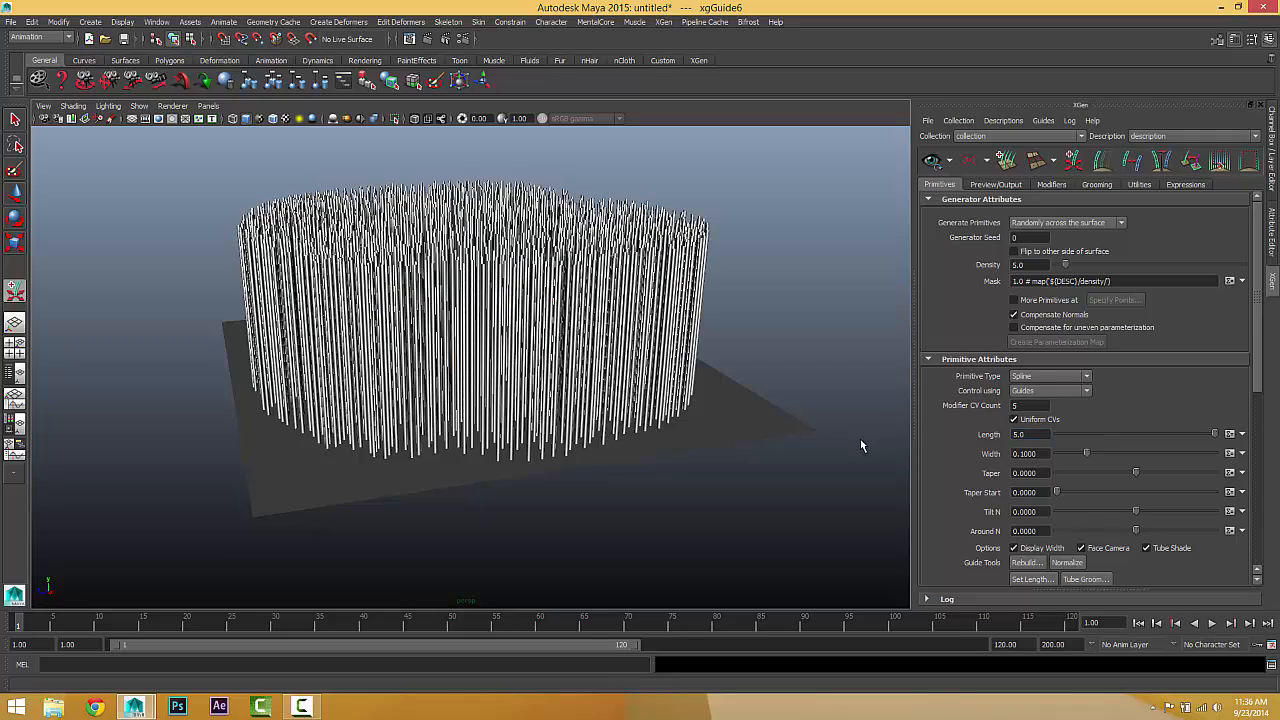
{"action": "left_click_drag", "start_coordinate": [640, 385], "coordinate": [560, 384], "text": "alt"}
{"action": "left_click", "coordinate": [1028, 453]}
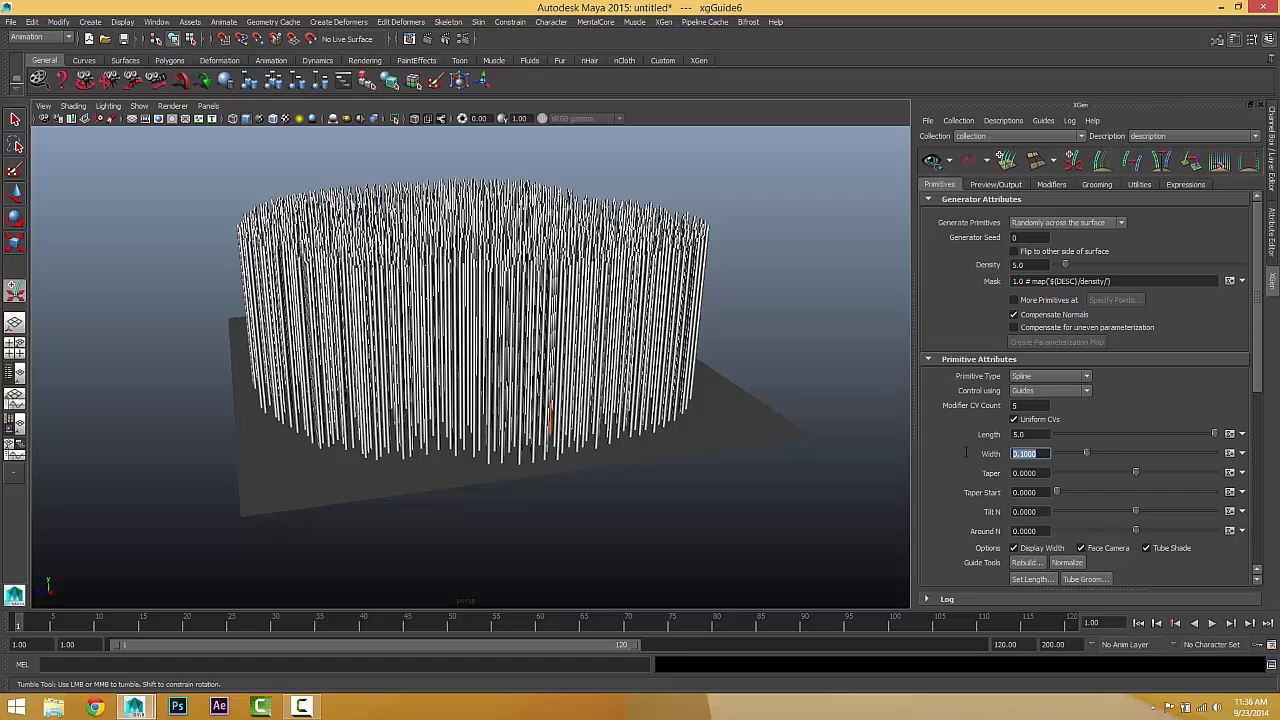
{"action": "type", "text": ".05"}
{"action": "key", "text": "Return"}
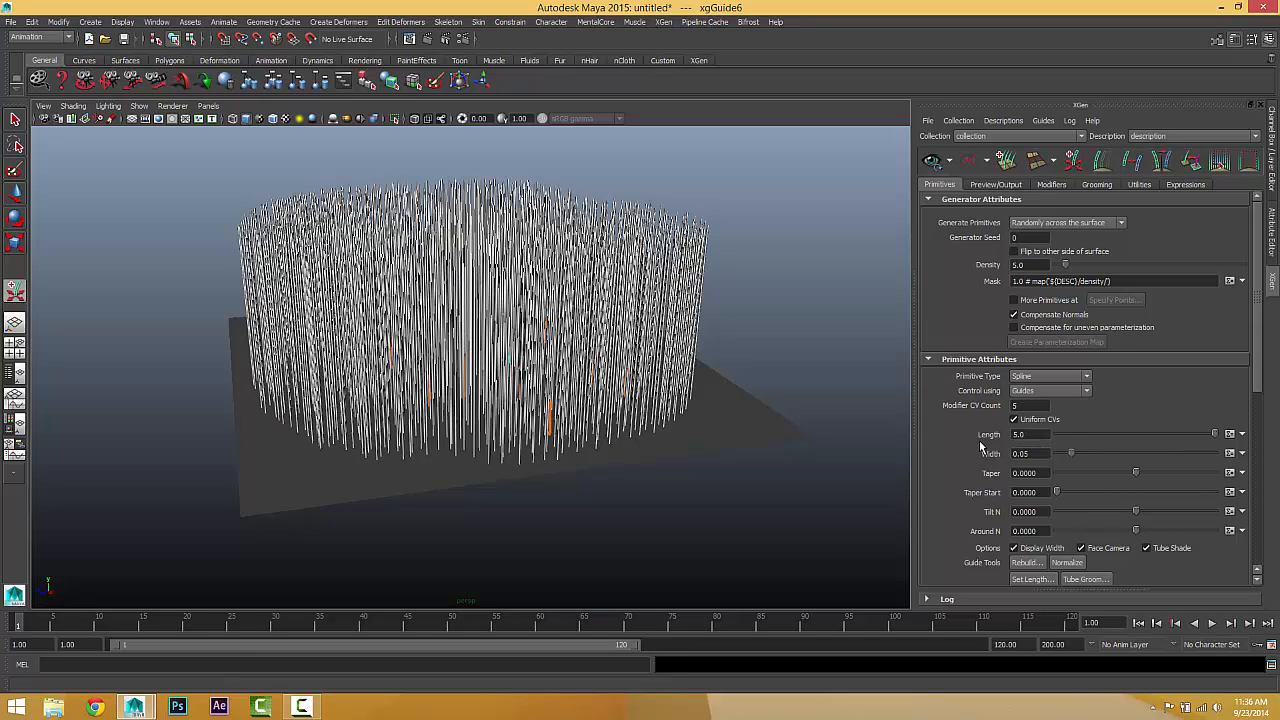
- Set the splines' taper to about 0.83 and the taper start to about 0.815
{"action": "left_click_drag", "start_coordinate": [1137, 473], "coordinate": [1202, 473]}
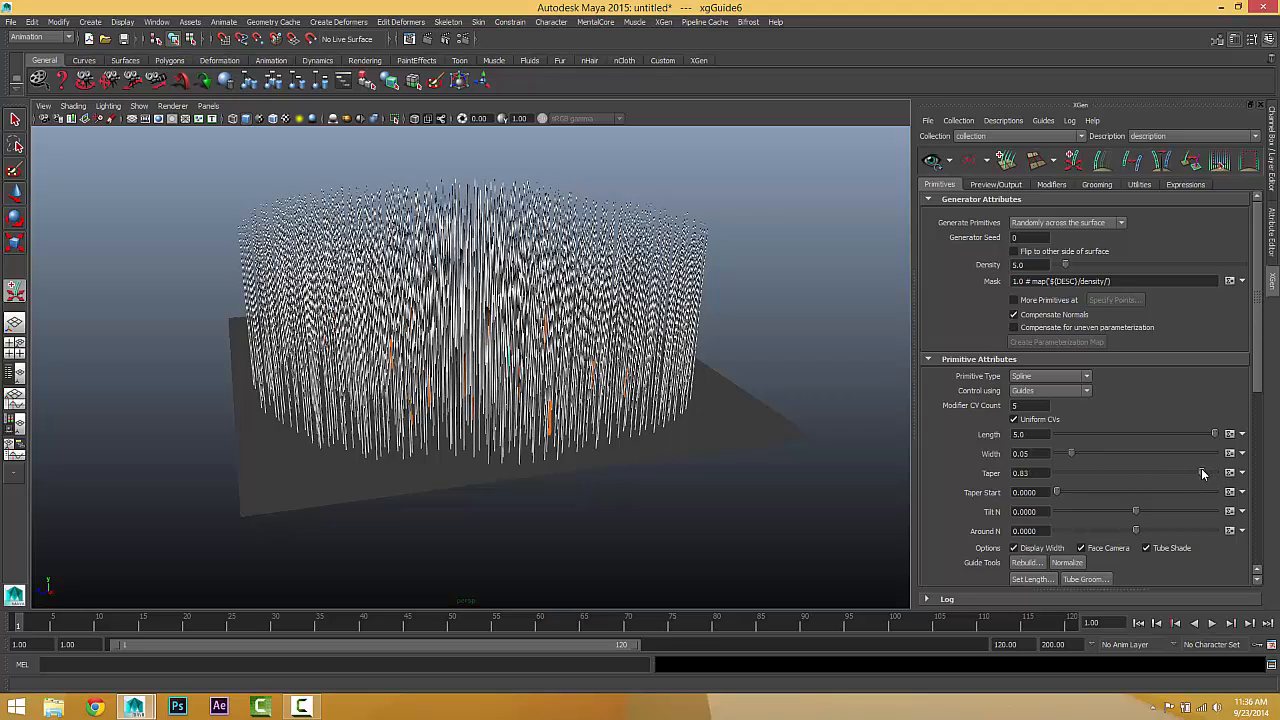
{"action": "left_click_drag", "start_coordinate": [1063, 494], "coordinate": [1188, 491]}
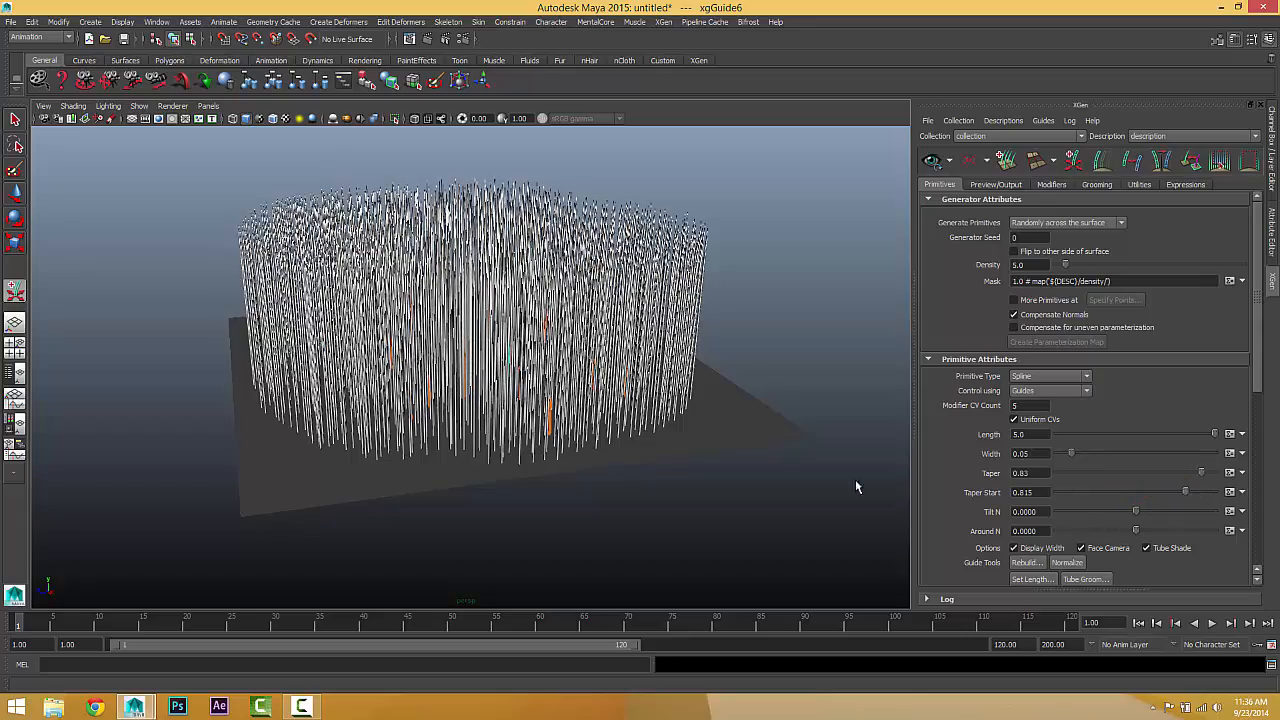
{"action": "left_click_drag", "start_coordinate": [855, 479], "coordinate": [629, 434], "text": "alt"}
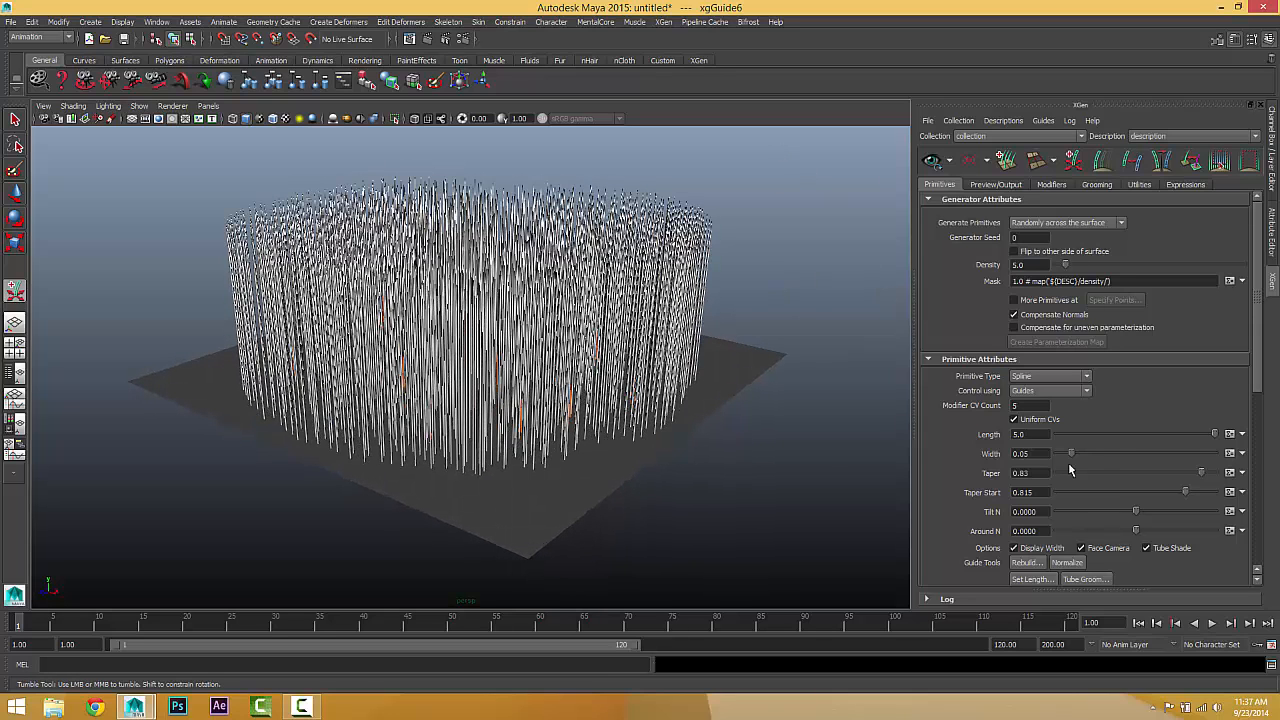
- Add a Clumping modifier to the spline description
{"action": "scroll", "coordinate": [1040, 450], "scroll_direction": "down", "scroll_amount": 3}
{"action": "scroll", "coordinate": [1000, 430], "scroll_direction": "up", "scroll_amount": 3}
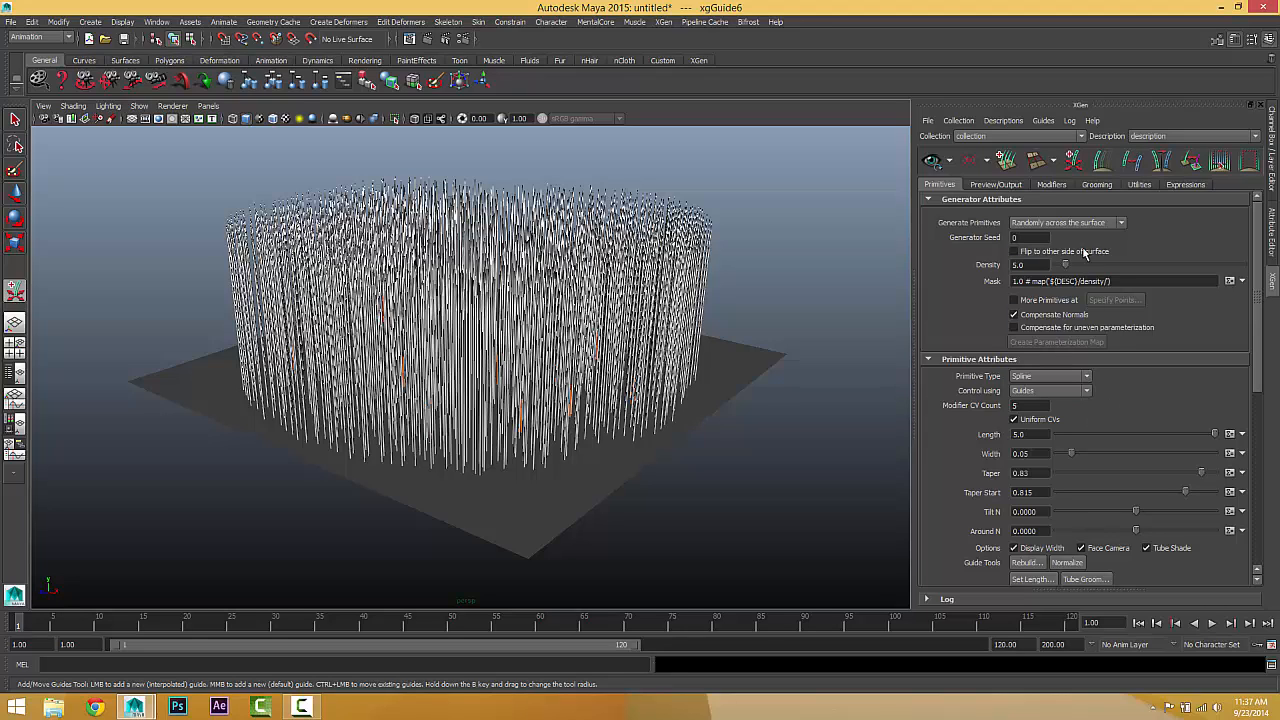
{"action": "left_click", "coordinate": [1050, 185]}
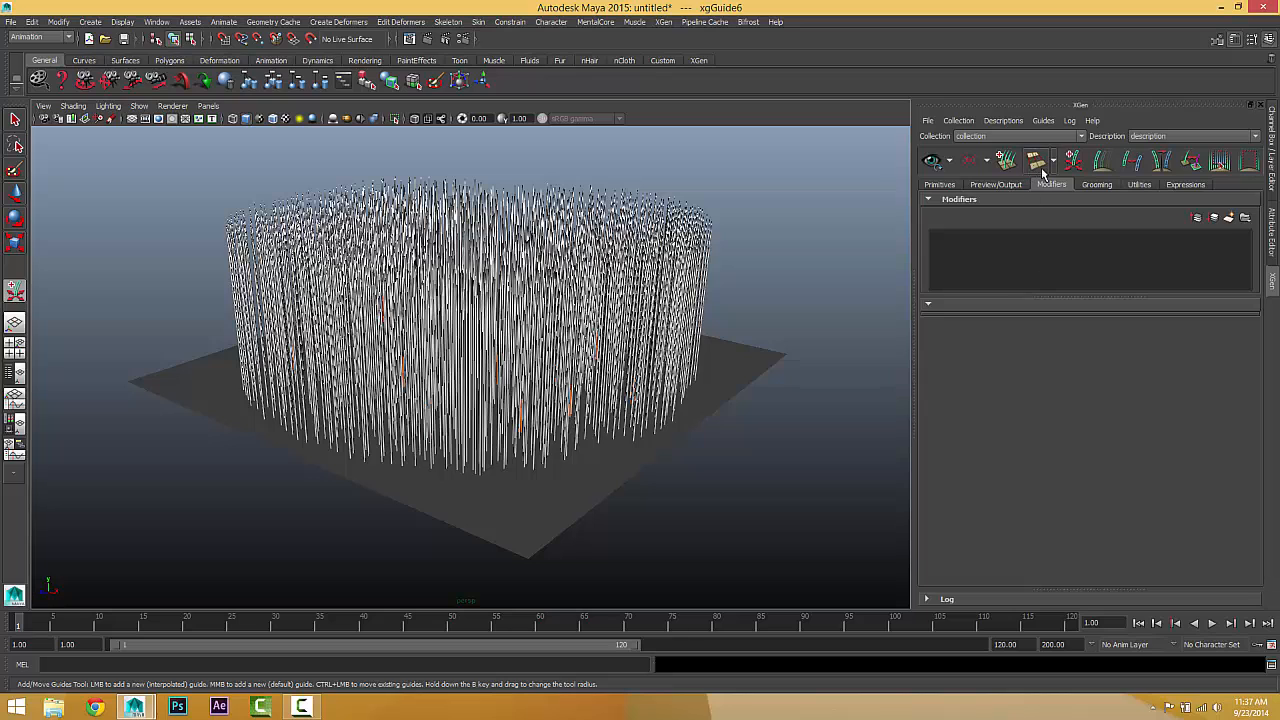
{"action": "left_click", "coordinate": [1229, 217]}
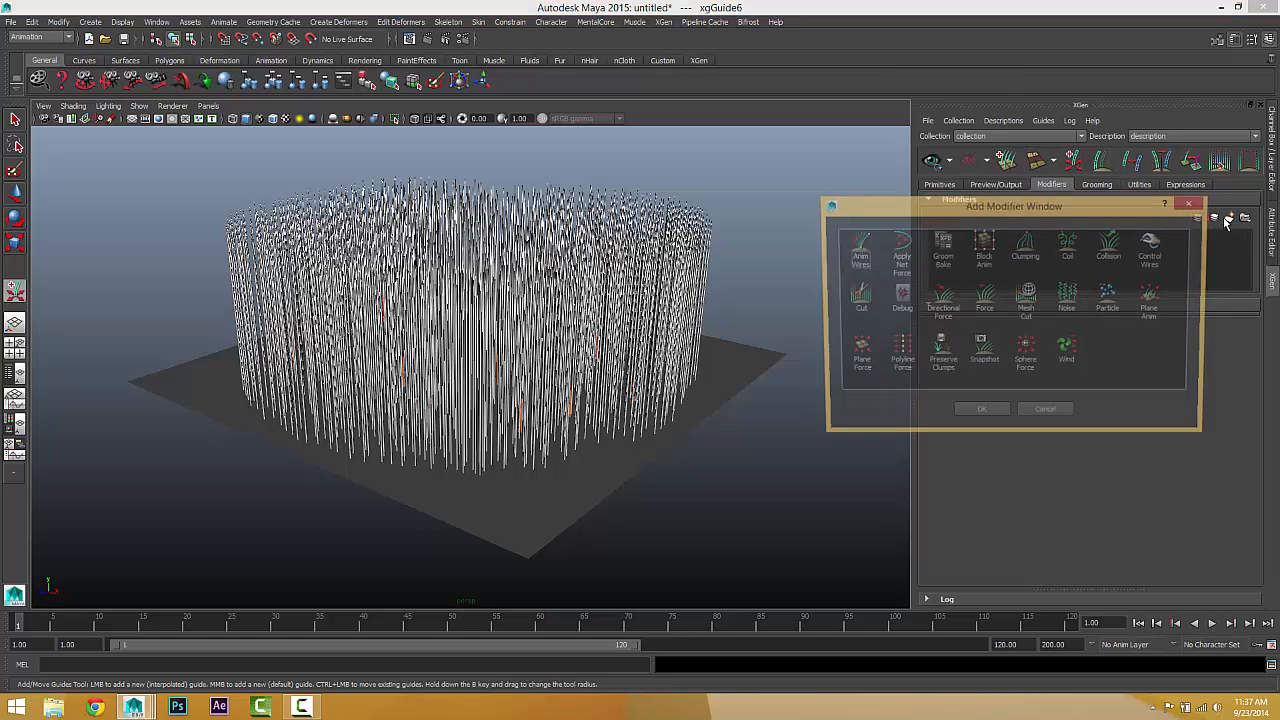
{"action": "left_click_drag", "start_coordinate": [1028, 208], "coordinate": [832, 173]}
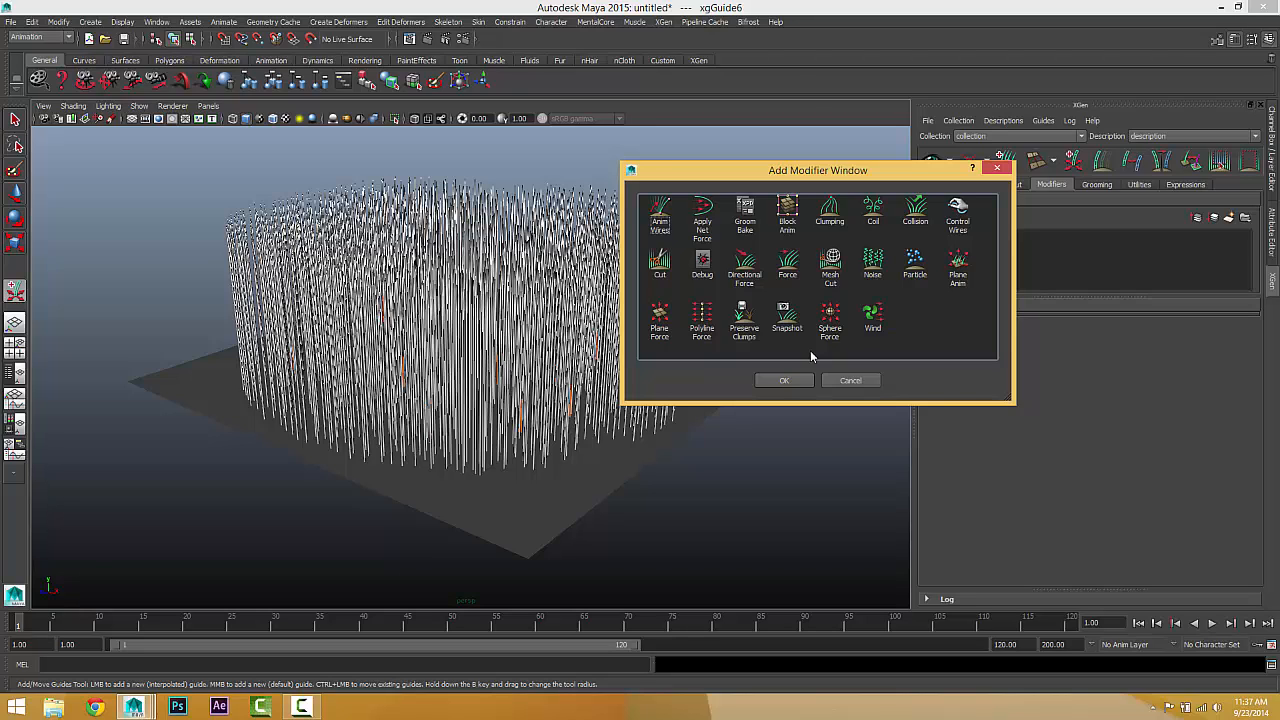
{"action": "left_click", "coordinate": [830, 220]}
{"action": "left_click", "coordinate": [771, 384]}
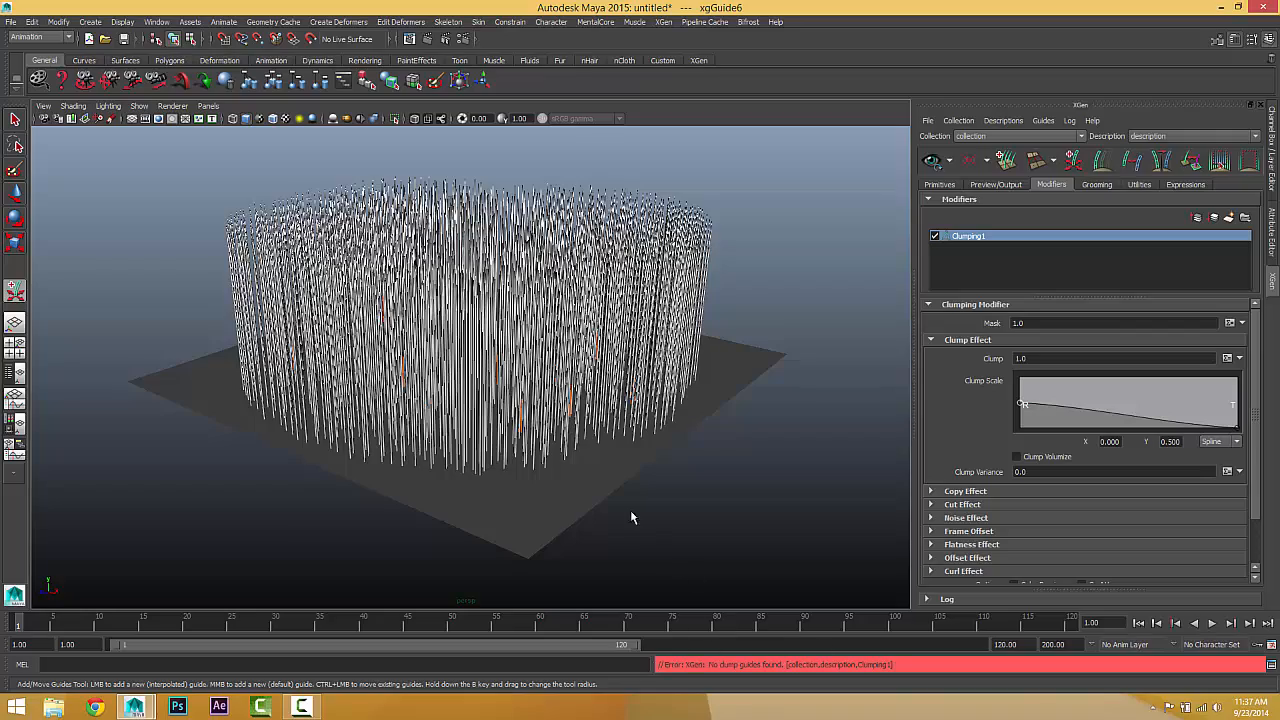
- Open the map setup of the Clumping modifier and generate clump points across the plane's surface
{"action": "left_click_drag", "start_coordinate": [631, 517], "coordinate": [508, 457], "text": "alt"}
{"action": "scroll", "coordinate": [1094, 401], "scroll_direction": "down", "scroll_amount": 3}
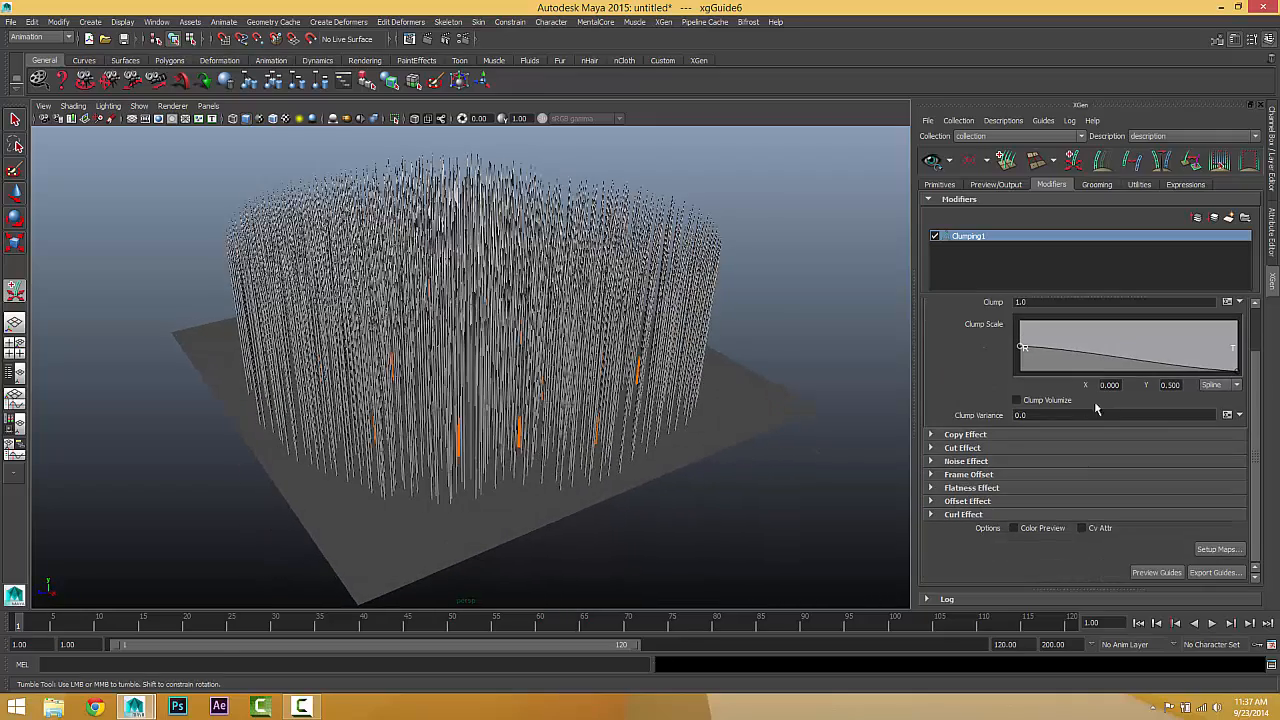
{"action": "left_click_drag", "start_coordinate": [392, 343], "coordinate": [421, 345], "text": "alt"}
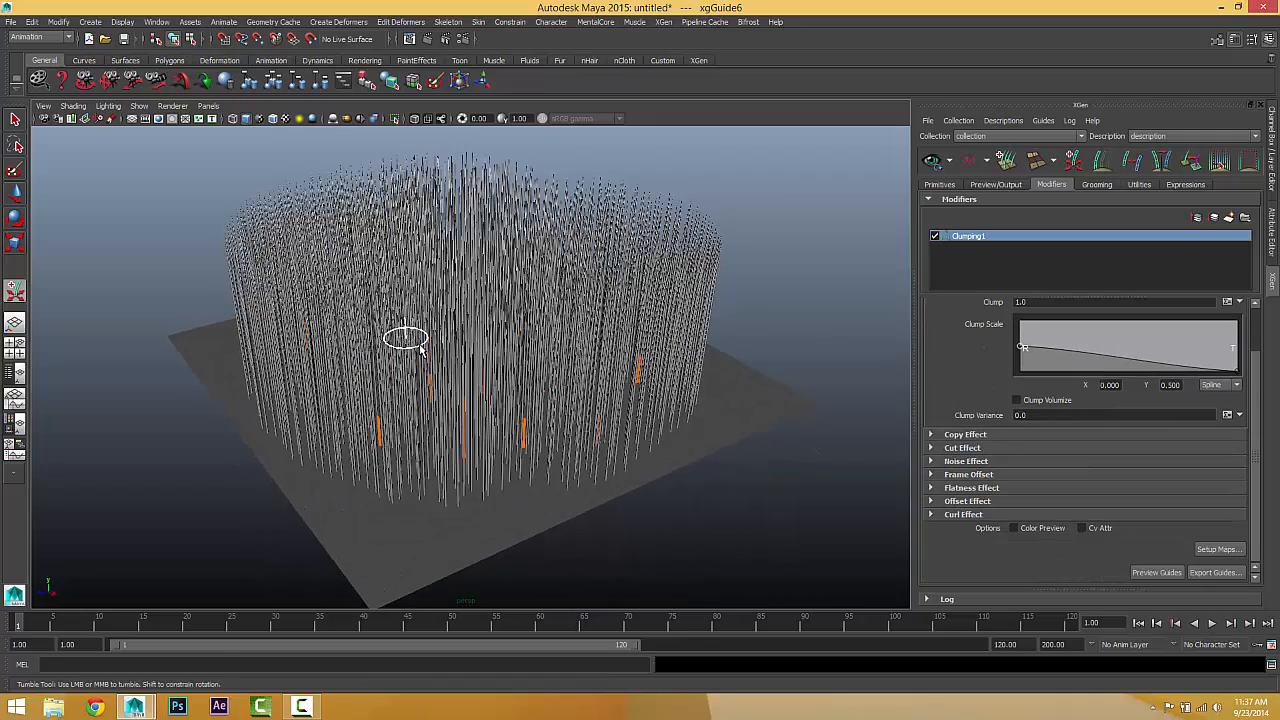
{"action": "left_click", "coordinate": [1220, 549]}
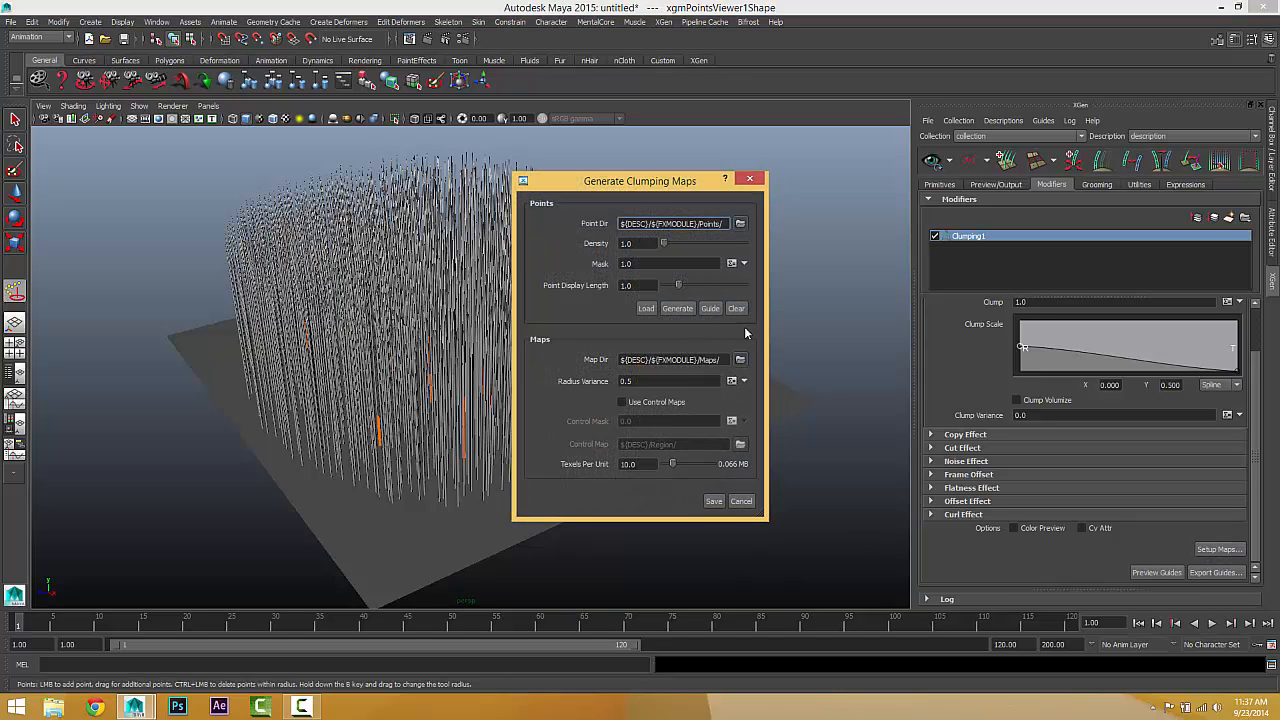
{"action": "left_click_drag", "start_coordinate": [636, 184], "coordinate": [747, 161]}
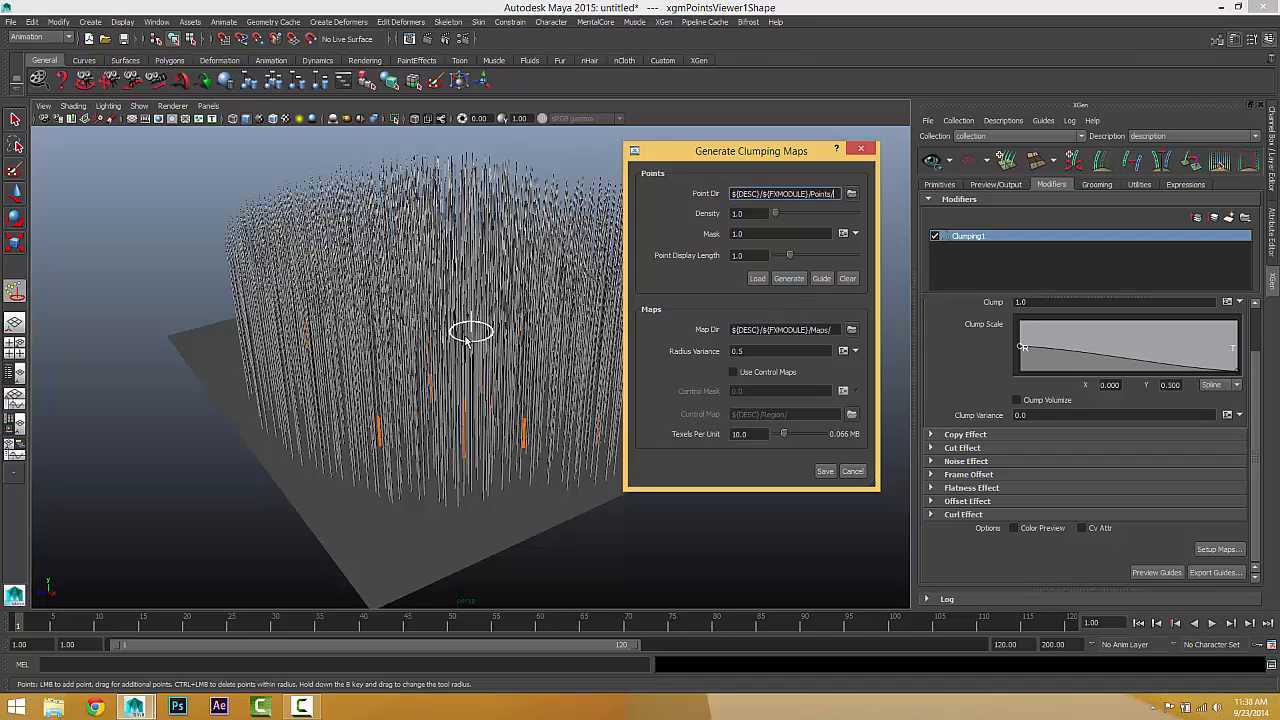
{"action": "left_click", "coordinate": [789, 282]}
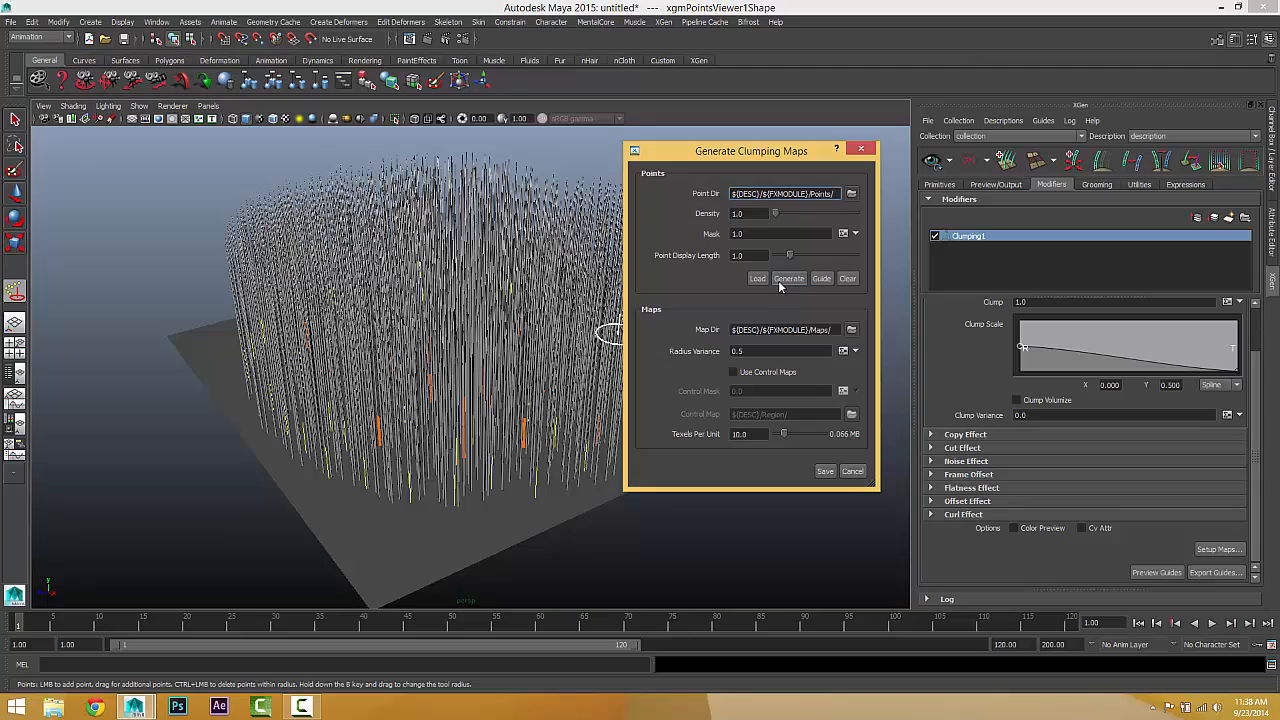
- Base the clump points on the guides and save the clumping maps
{"action": "mouse_move", "coordinate": [263, 423]}
{"action": "left_mouse_down", "text": "alt"}
{"action": "mouse_move", "coordinate": [243, 400]}
{"action": "mouse_move", "coordinate": [251, 414]}
{"action": "left_mouse_up", "text": "alt"}
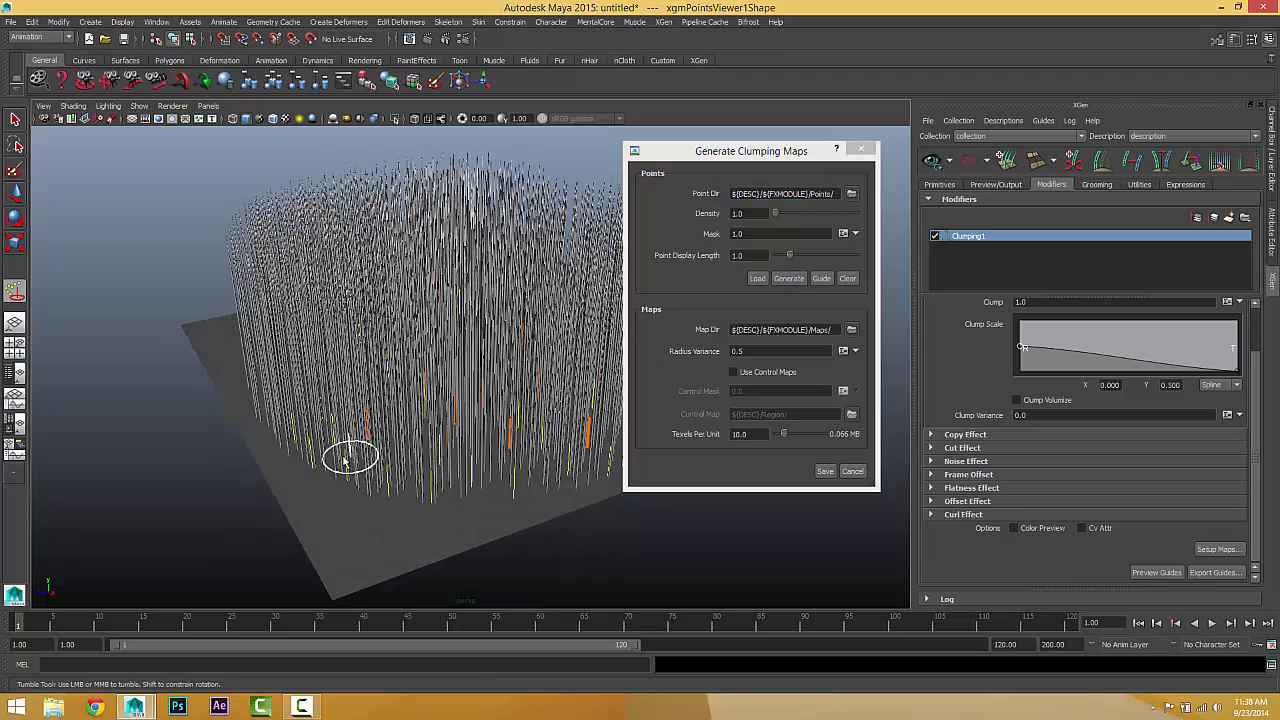
{"action": "left_click_drag", "start_coordinate": [495, 457], "coordinate": [541, 437], "text": "alt"}
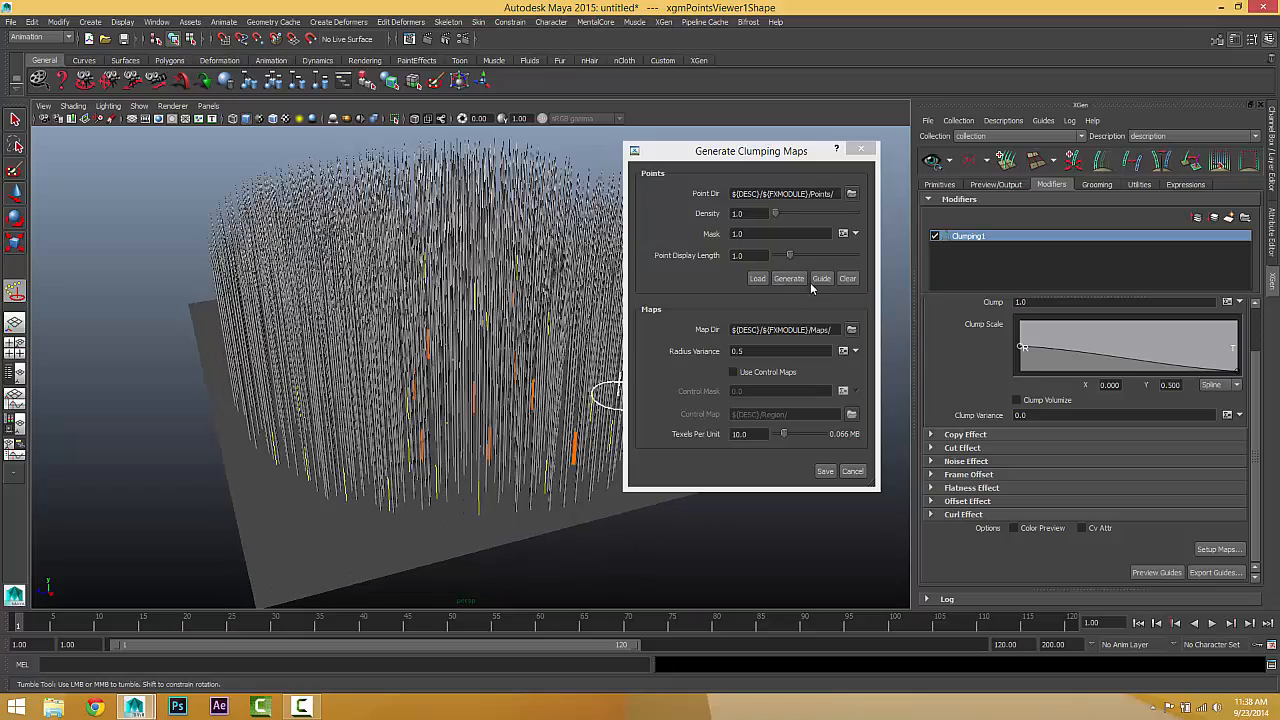
{"action": "left_click_drag", "start_coordinate": [608, 391], "coordinate": [443, 457], "text": "alt"}
{"action": "left_click_drag", "start_coordinate": [533, 452], "coordinate": [505, 425], "text": "alt"}
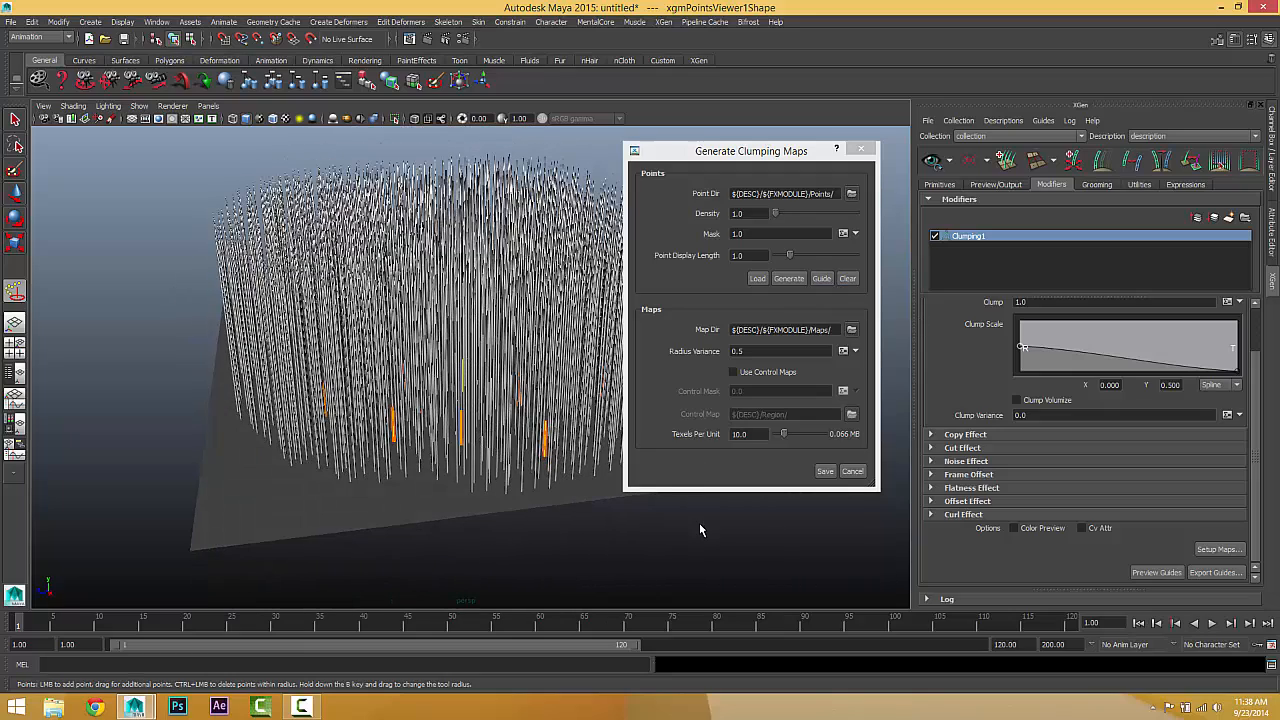
{"action": "left_click", "coordinate": [825, 472]}
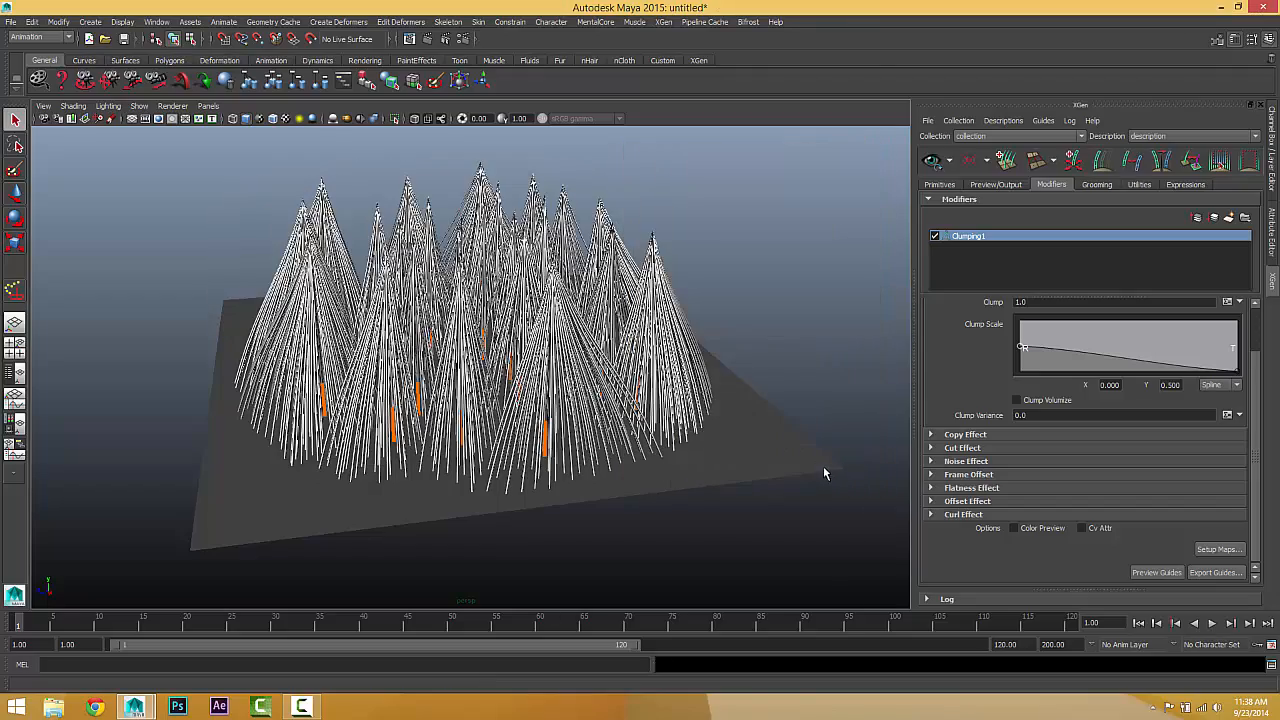
- Move the tip point of the clump scale curve to about X 0.985, Y 0.079
{"action": "left_click_drag", "start_coordinate": [483, 433], "coordinate": [515, 444], "text": "alt"}
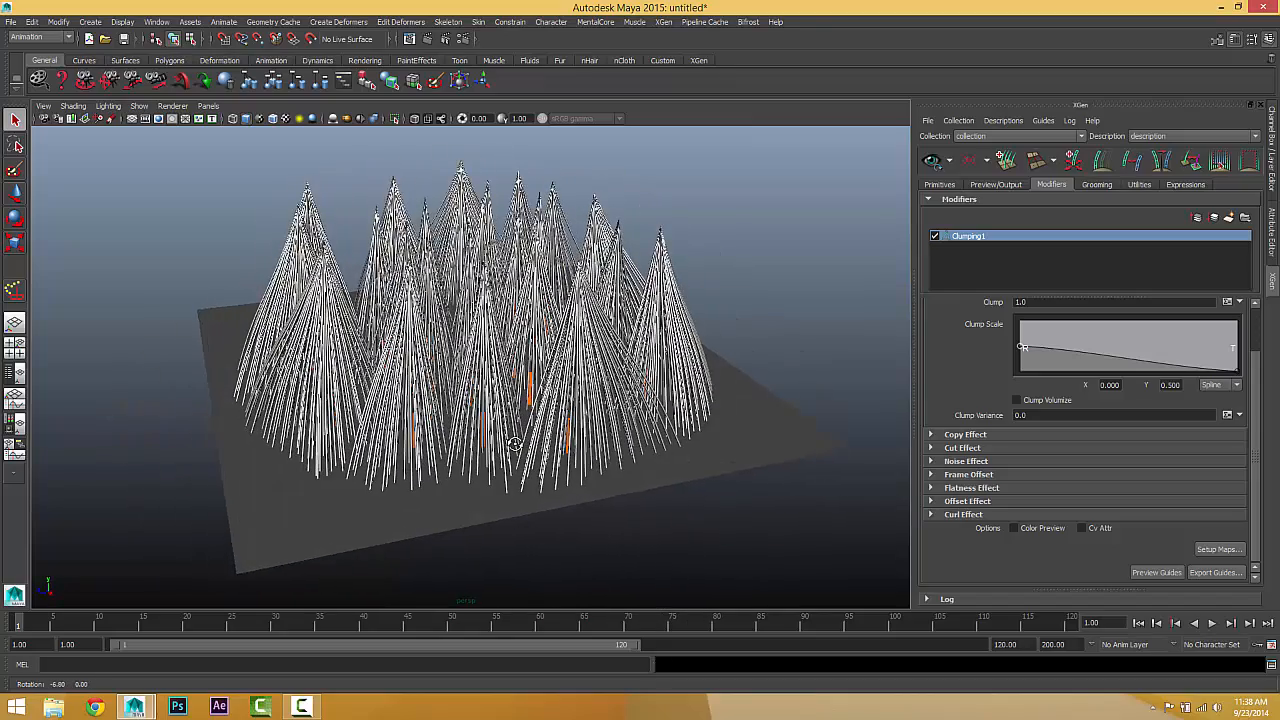
{"action": "scroll", "coordinate": [977, 362], "scroll_direction": "up", "scroll_amount": 2}
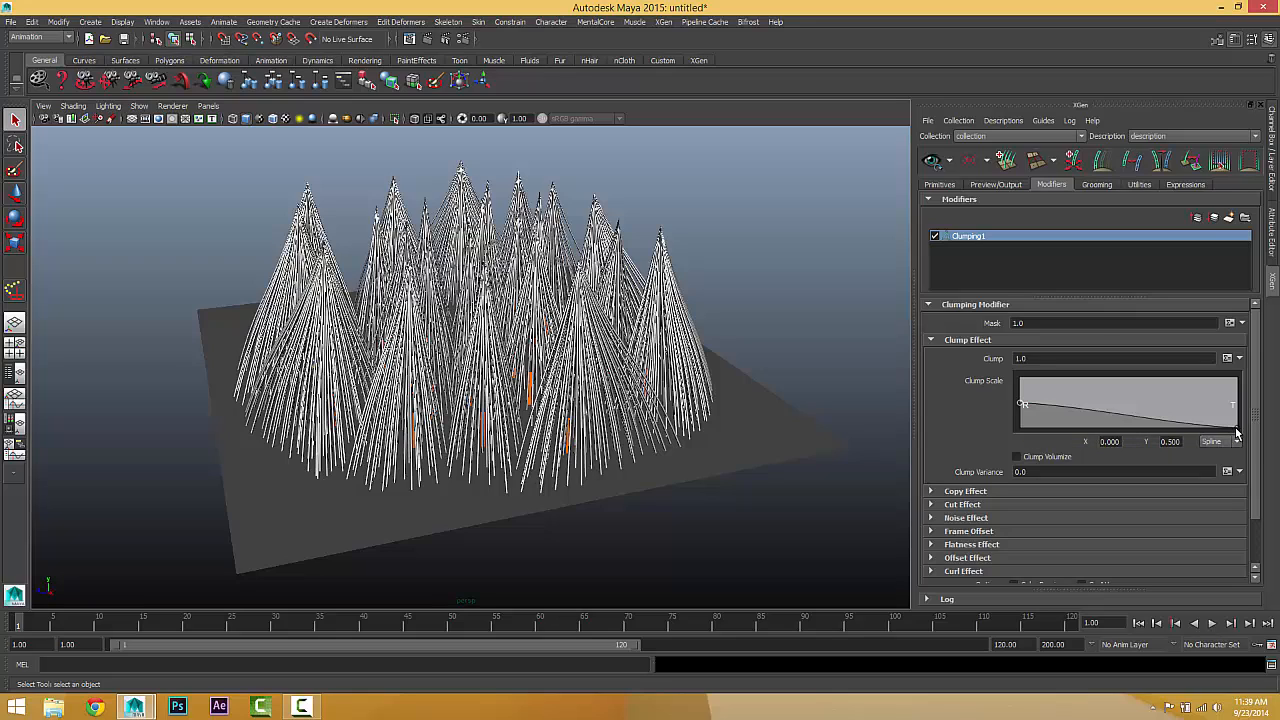
{"action": "left_click_drag", "start_coordinate": [1237, 430], "coordinate": [1236, 429]}
{"action": "left_click_drag", "start_coordinate": [518, 436], "coordinate": [658, 447], "text": "alt"}
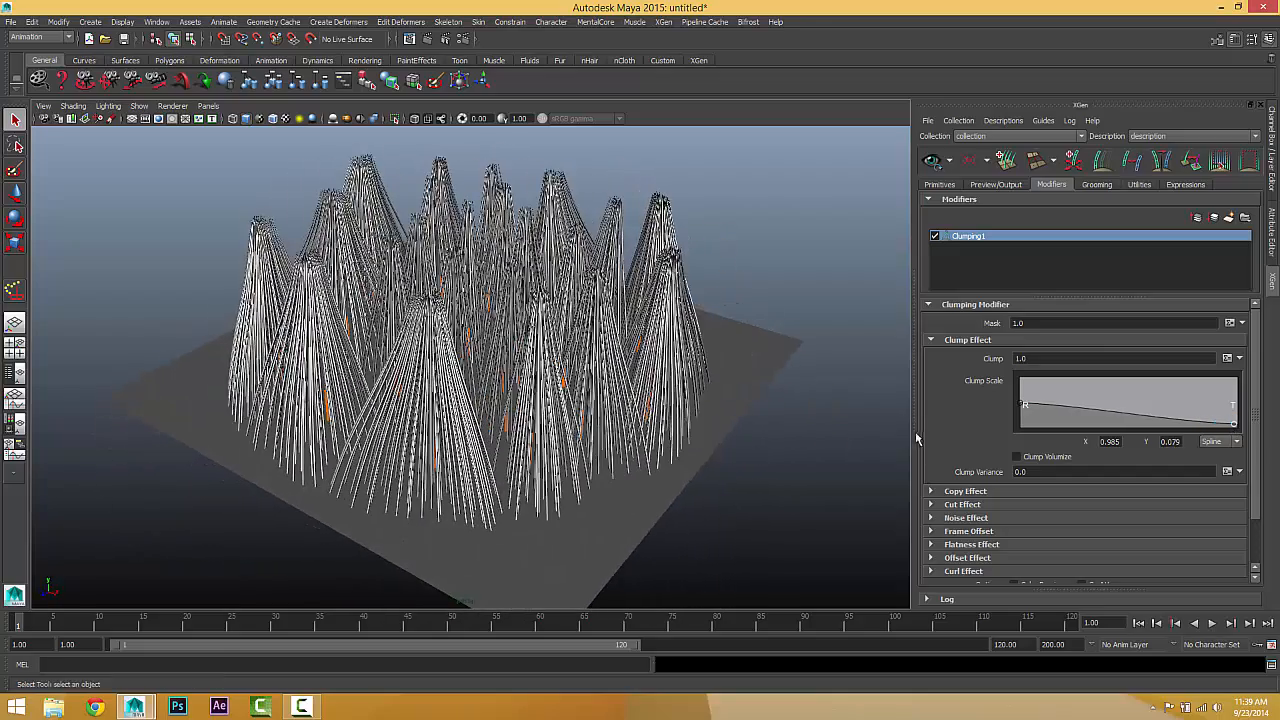
{"action": "scroll", "coordinate": [985, 440], "scroll_direction": "down", "scroll_amount": 2}
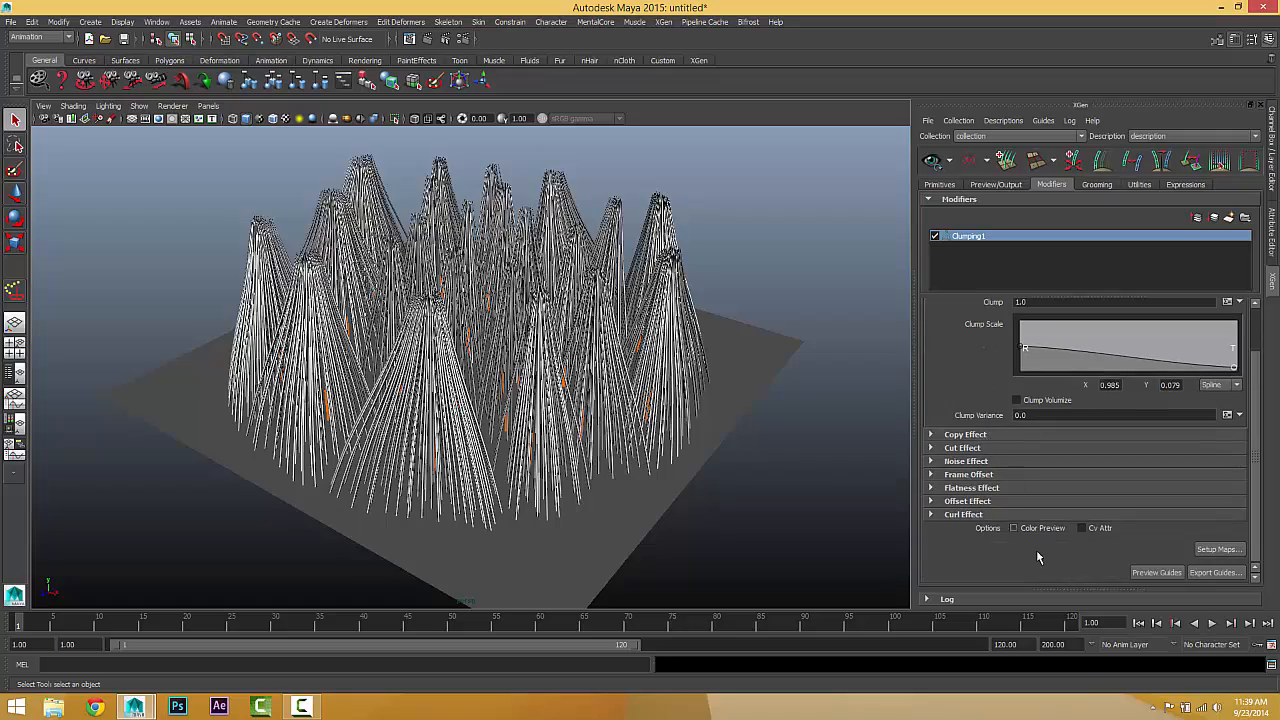
{"action": "left_click_drag", "start_coordinate": [505, 460], "coordinate": [502, 461], "text": "alt"}
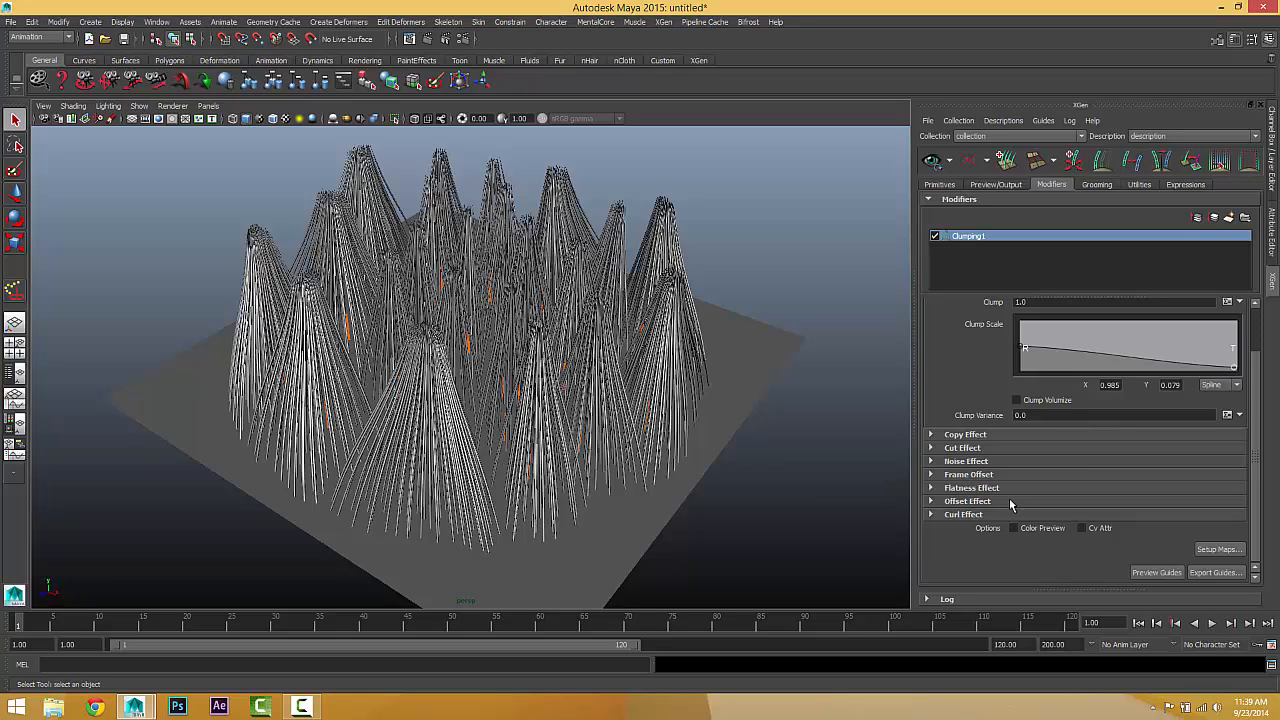
- Enable Clump Volumize for the Clumping modifier
{"action": "left_click", "coordinate": [1024, 415]}
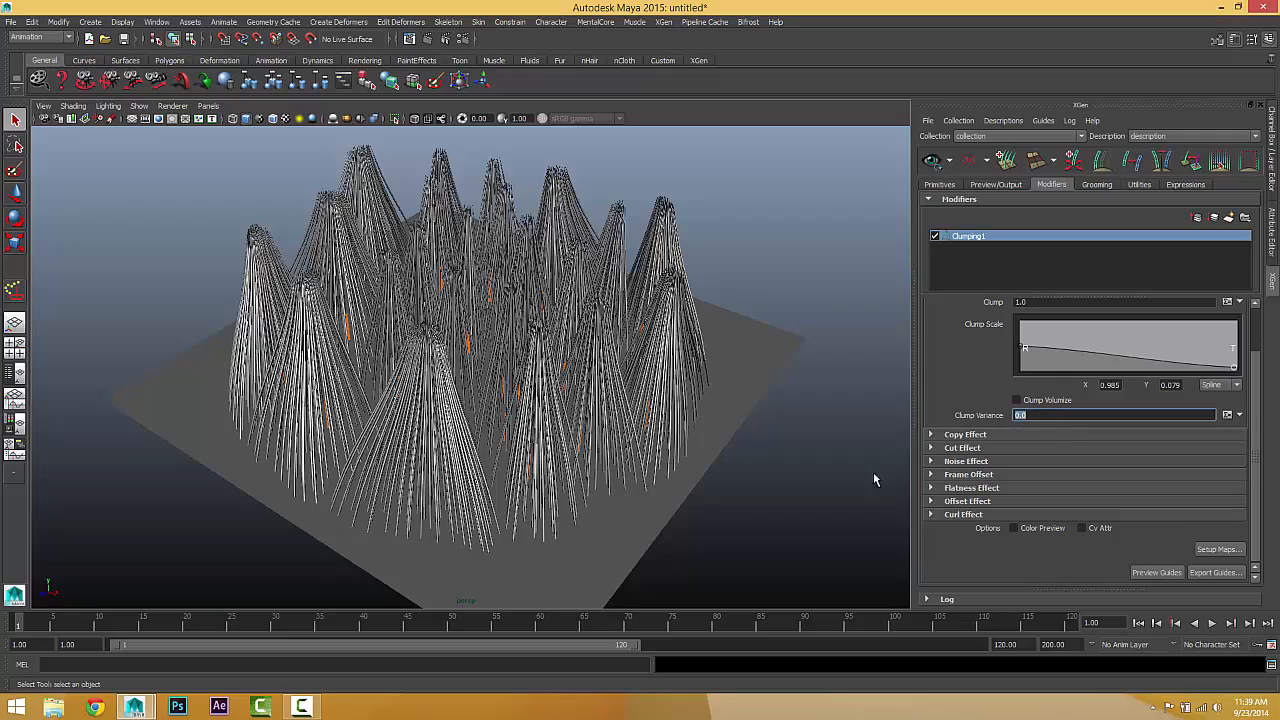
{"action": "left_click_drag", "start_coordinate": [612, 450], "coordinate": [598, 449], "text": "alt"}
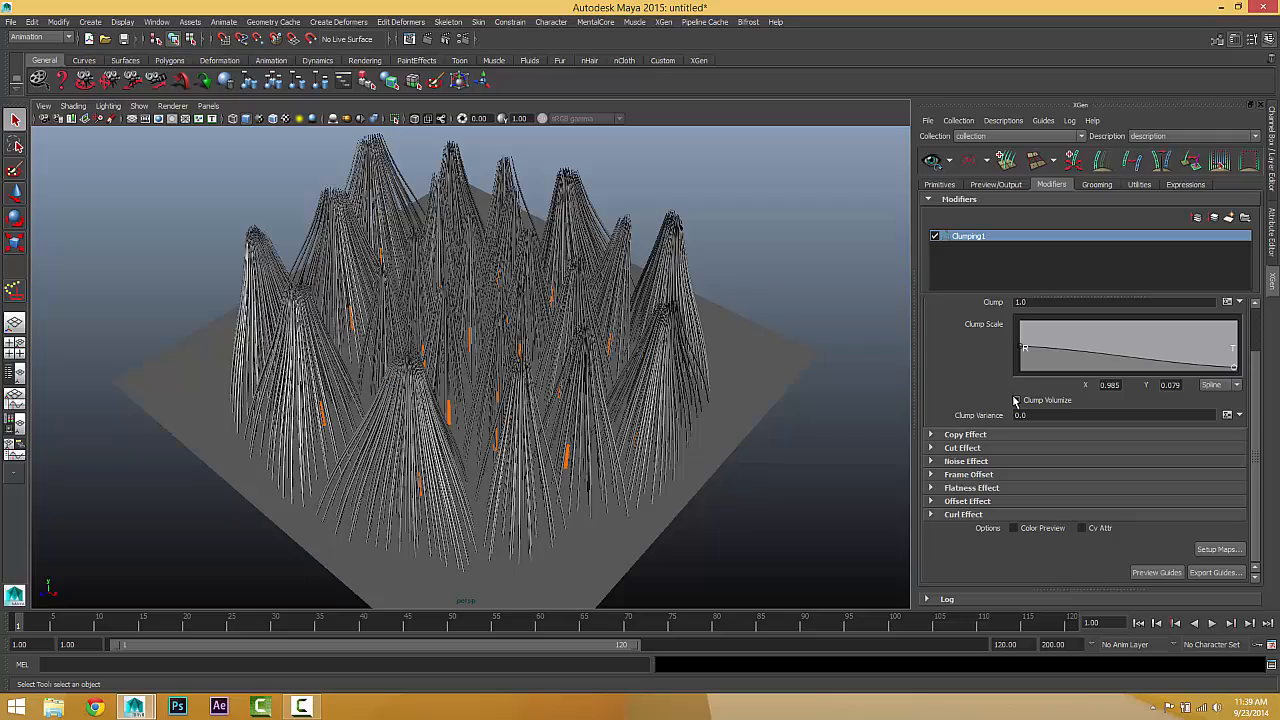
{"action": "left_click_drag", "start_coordinate": [563, 456], "coordinate": [656, 450], "text": "alt"}
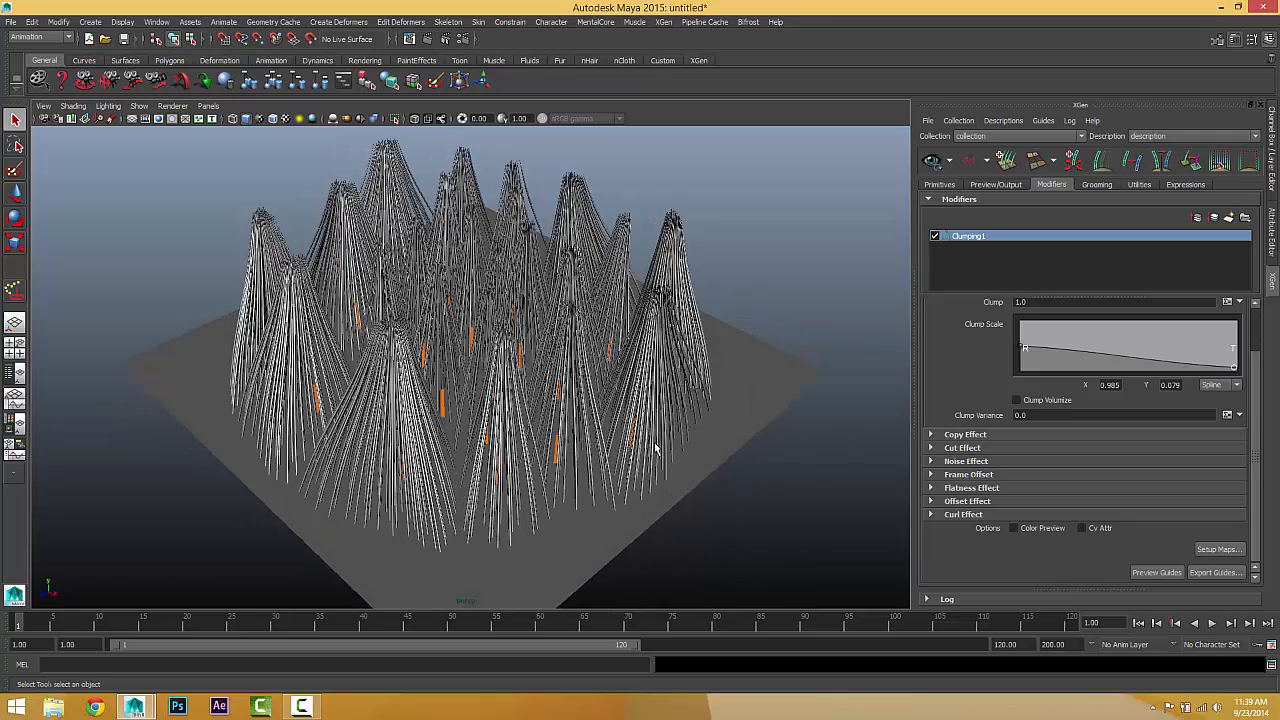
{"action": "left_click", "coordinate": [1018, 402]}
{"action": "left_click_drag", "start_coordinate": [537, 423], "coordinate": [595, 401], "text": "alt"}
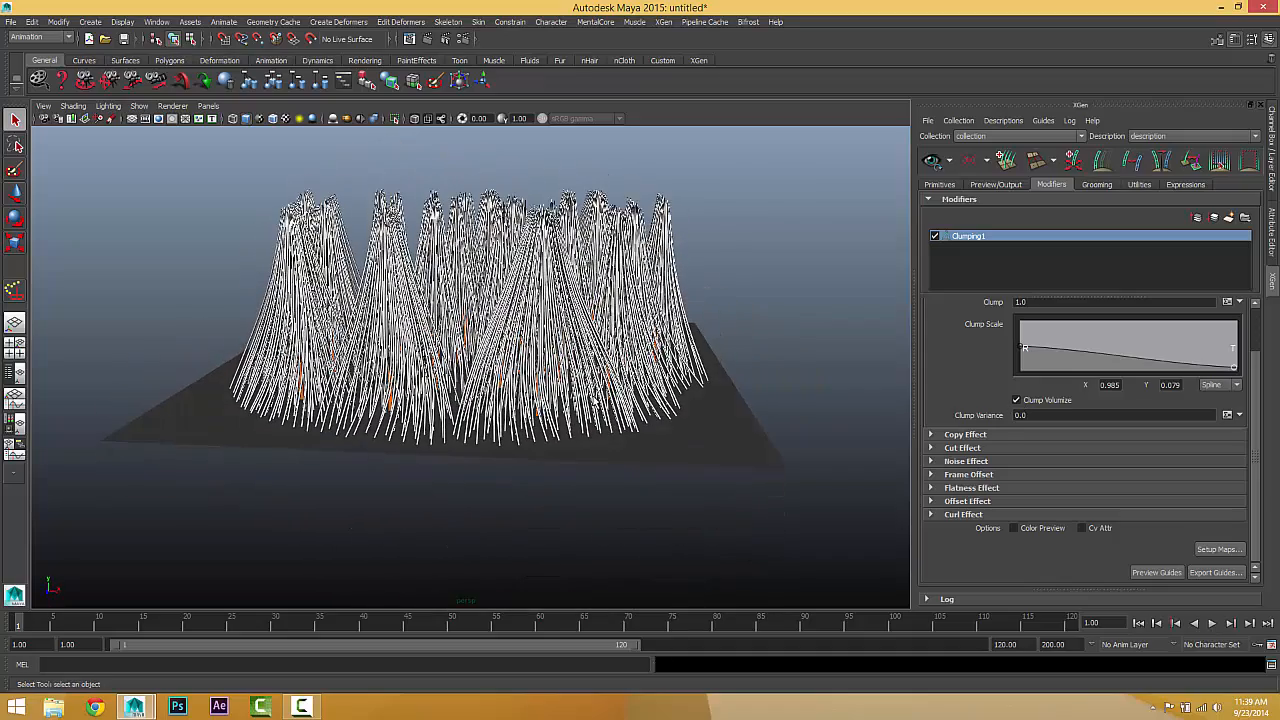
- Add a point near the root of the clump scale curve at about X 0.199, Y 0.434
{"action": "left_click_drag", "start_coordinate": [481, 282], "coordinate": [410, 302], "text": "alt"}
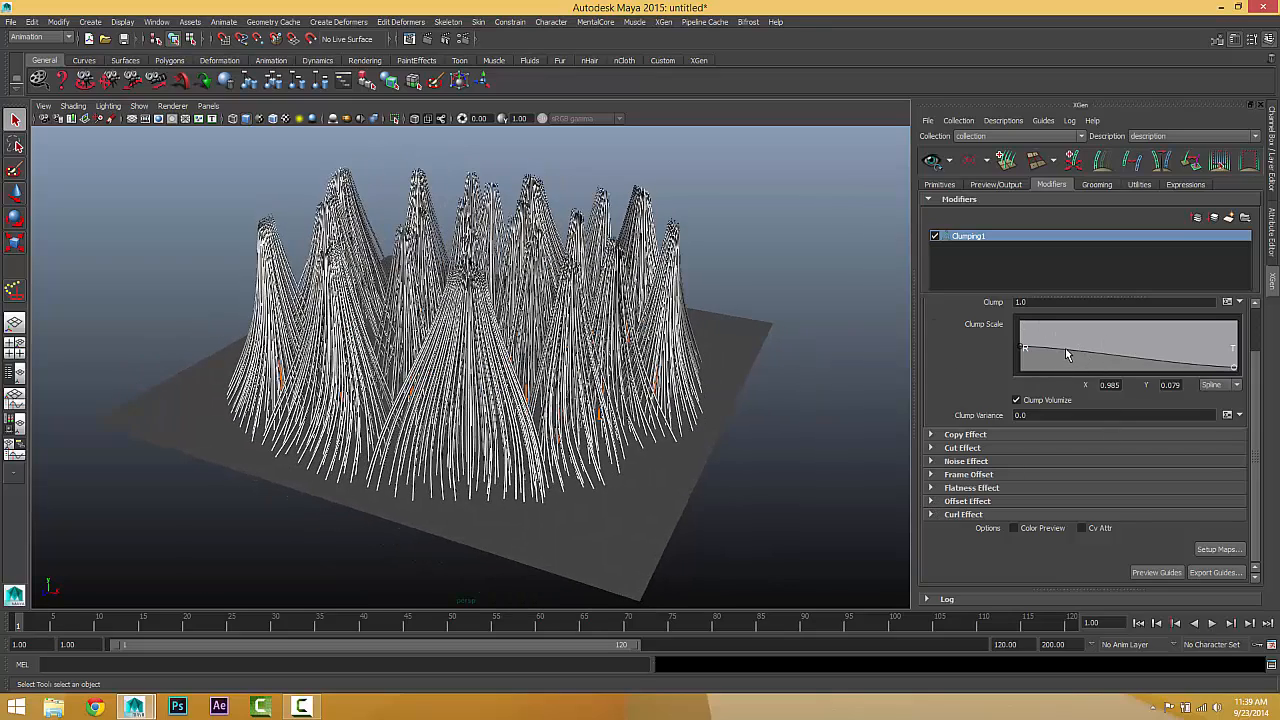
{"action": "left_click_drag", "start_coordinate": [1066, 354], "coordinate": [1062, 349]}
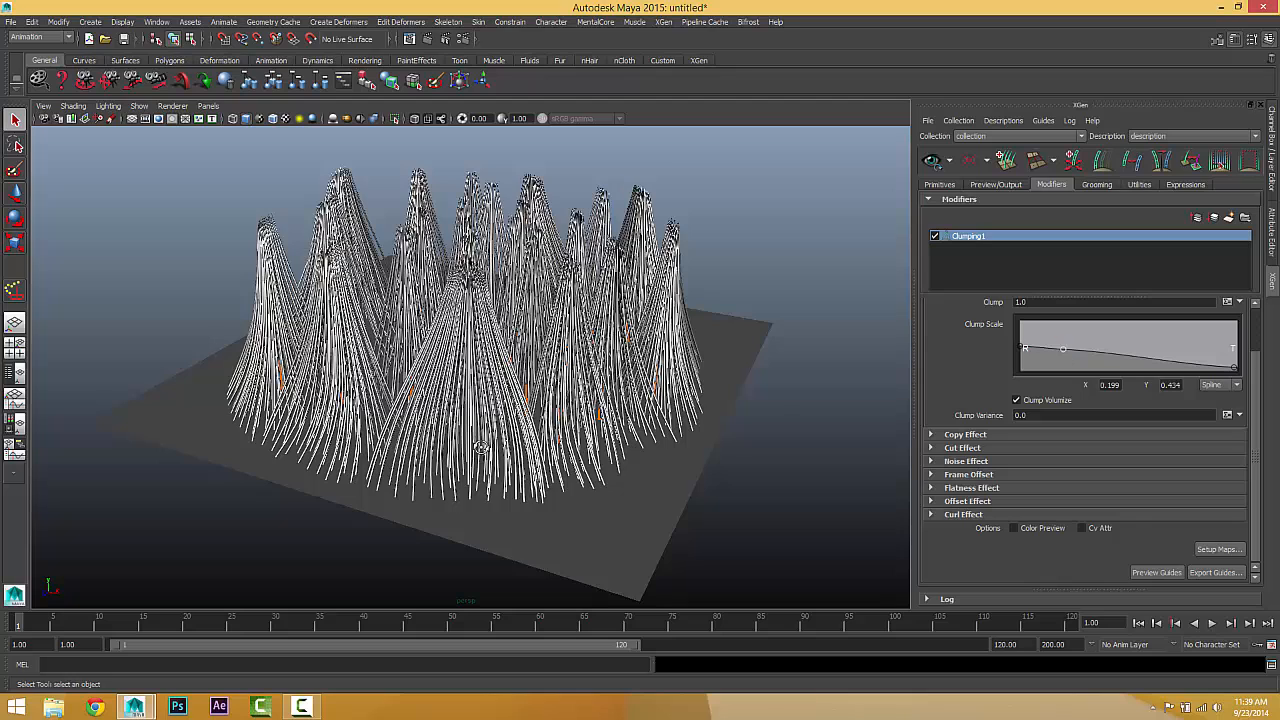
{"action": "left_click_drag", "start_coordinate": [588, 450], "coordinate": [558, 453], "text": "alt"}
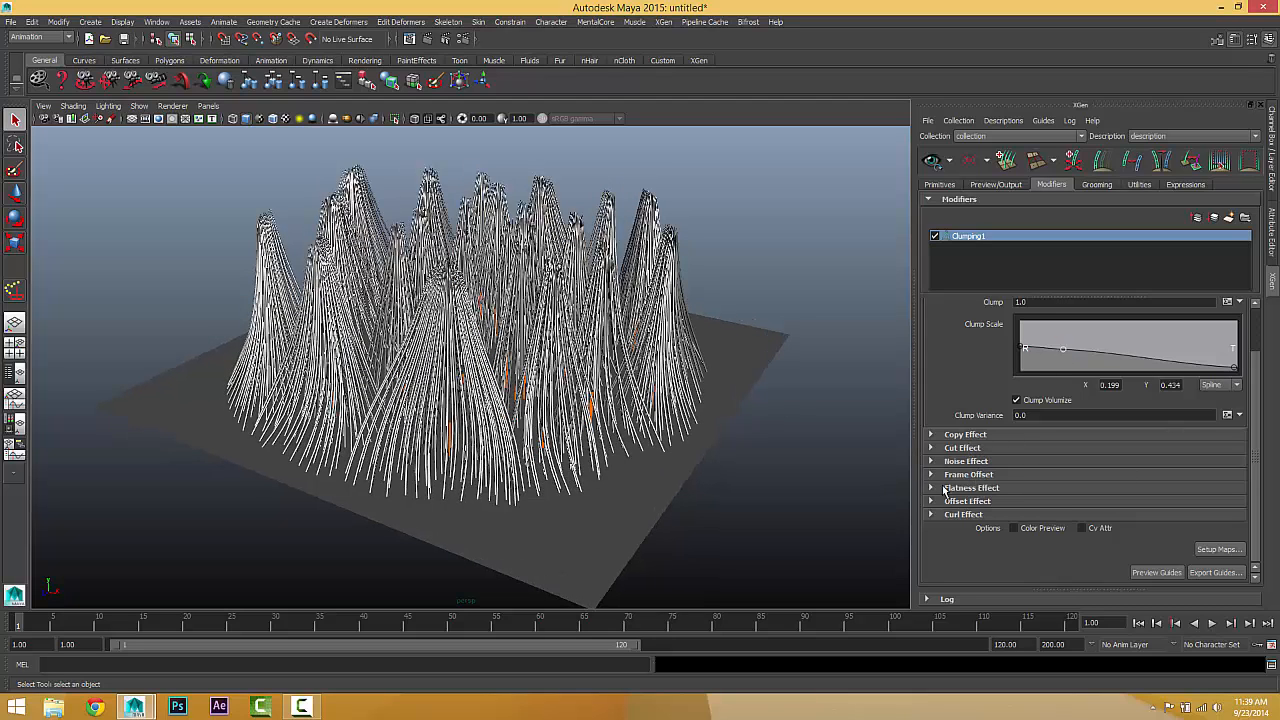
- Set the Cut value of the clumping cut effect to 1
{"action": "left_click", "coordinate": [953, 450]}
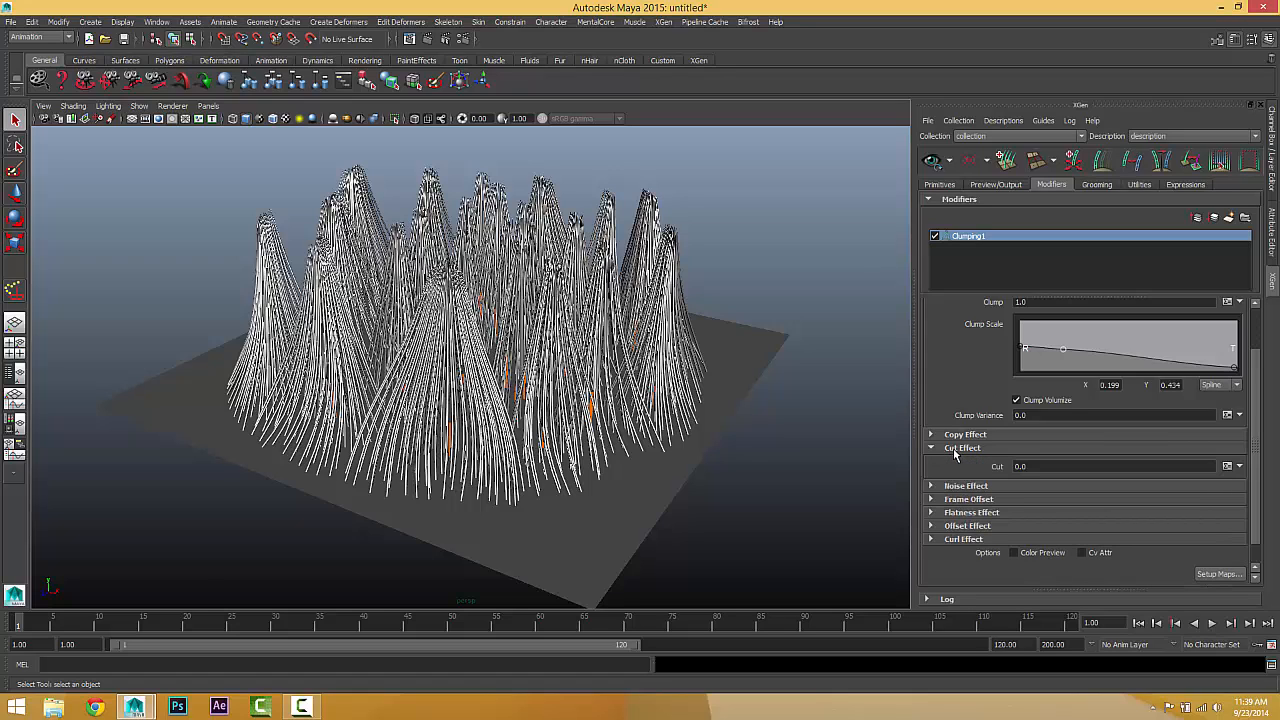
{"action": "left_click", "coordinate": [1055, 467]}
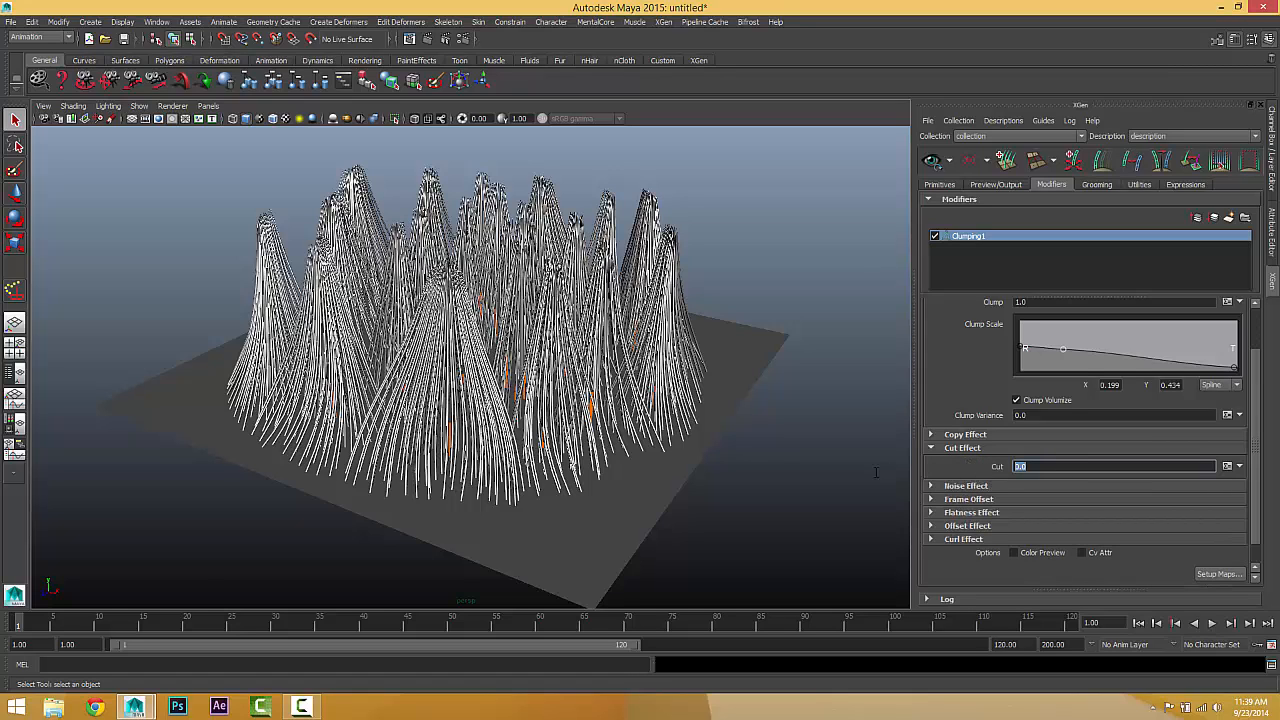
{"action": "key", "text": "Return"}
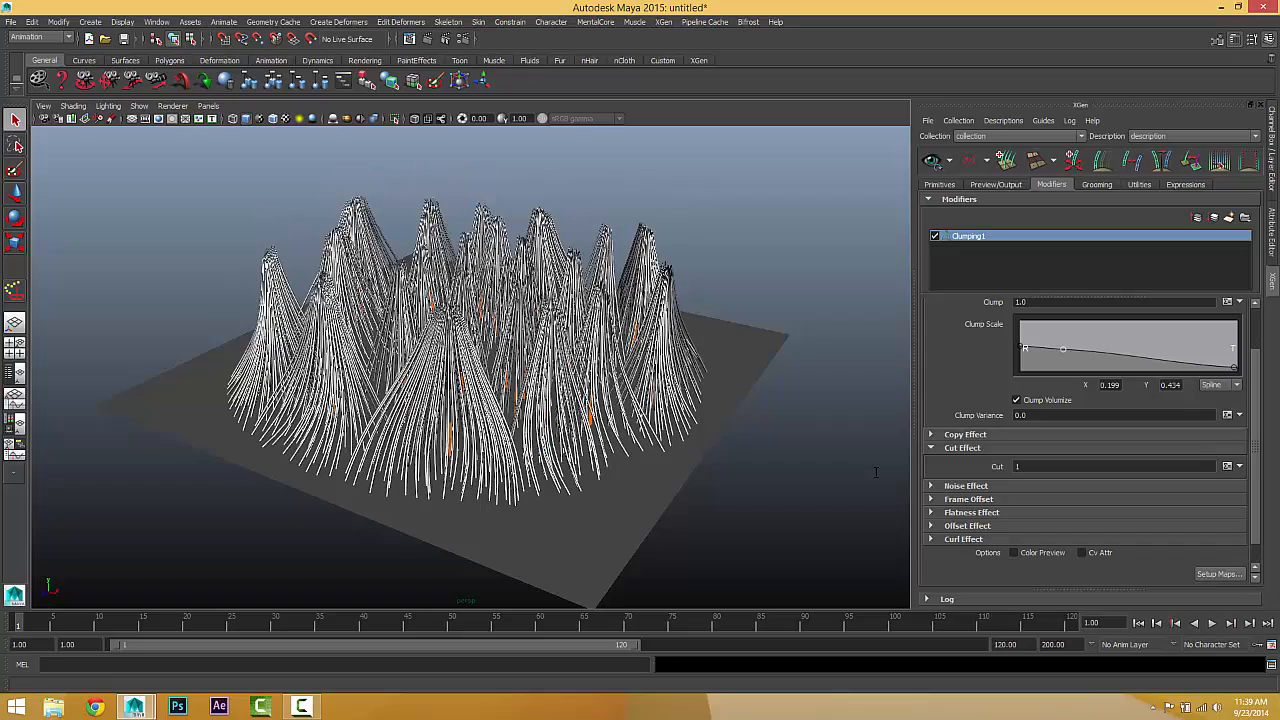
{"action": "left_click_drag", "start_coordinate": [866, 484], "coordinate": [433, 385], "text": "alt"}
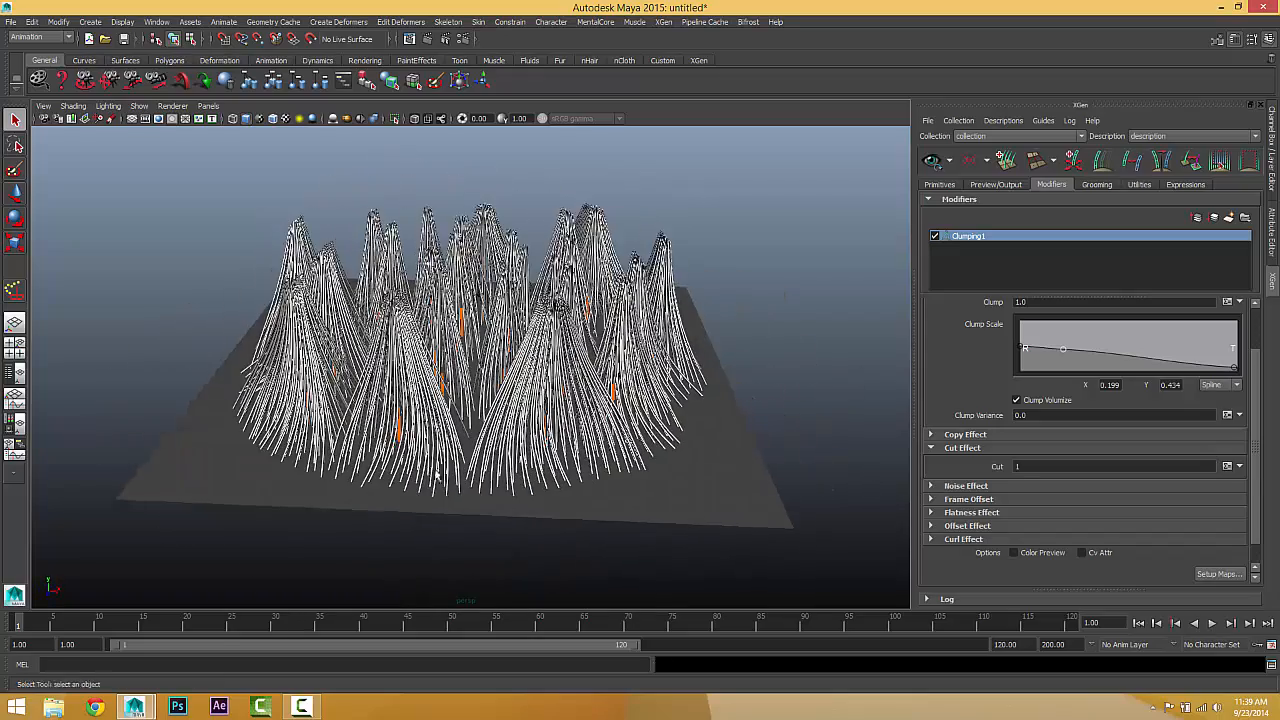
- Set the Cut value of the clumping cut effect back to 0
{"action": "double_click", "coordinate": [1042, 465]}
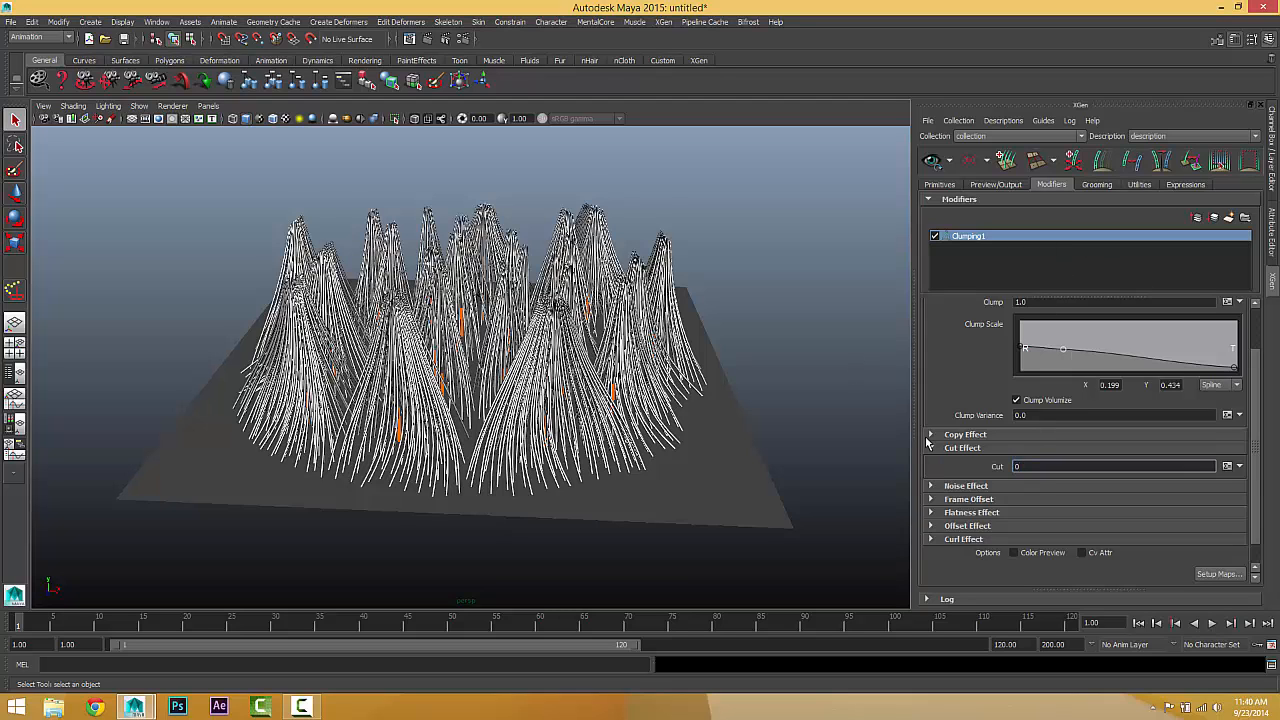
{"action": "type", "text": "0"}
{"action": "key", "text": "Return"}
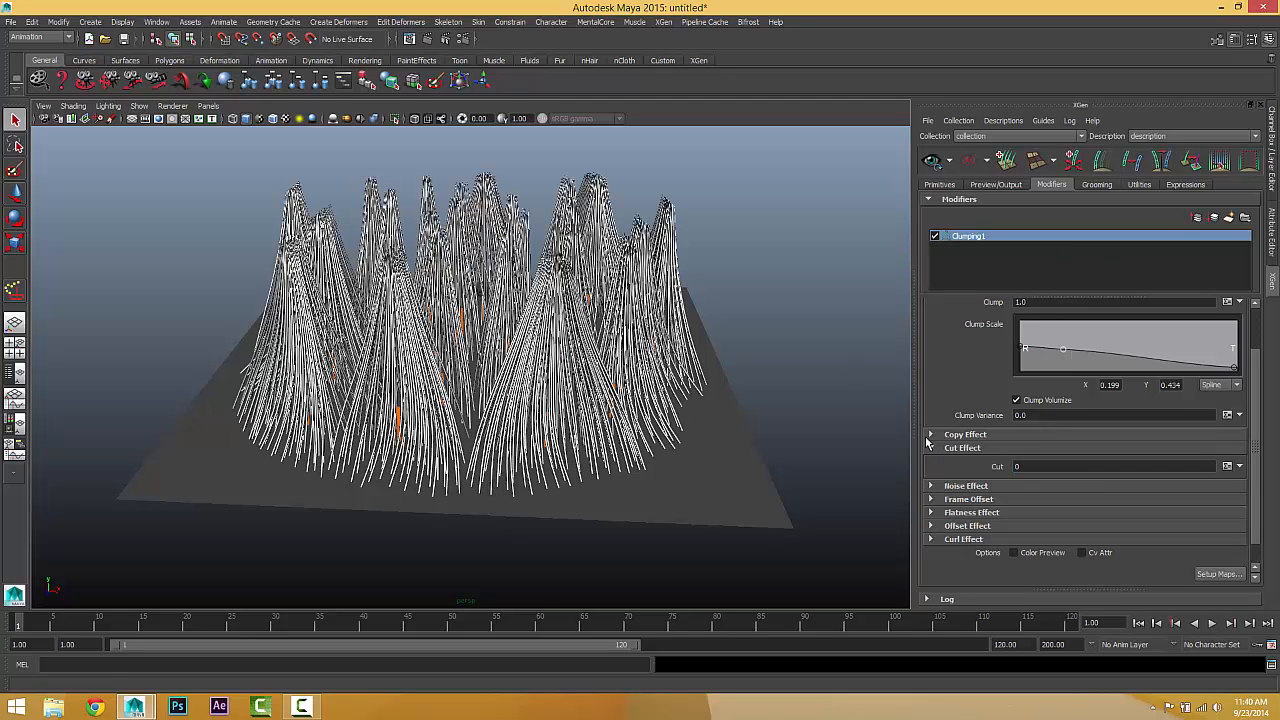
{"action": "left_click", "coordinate": [970, 487]}
{"action": "scroll", "coordinate": [1000, 480], "scroll_direction": "down", "scroll_amount": 3}
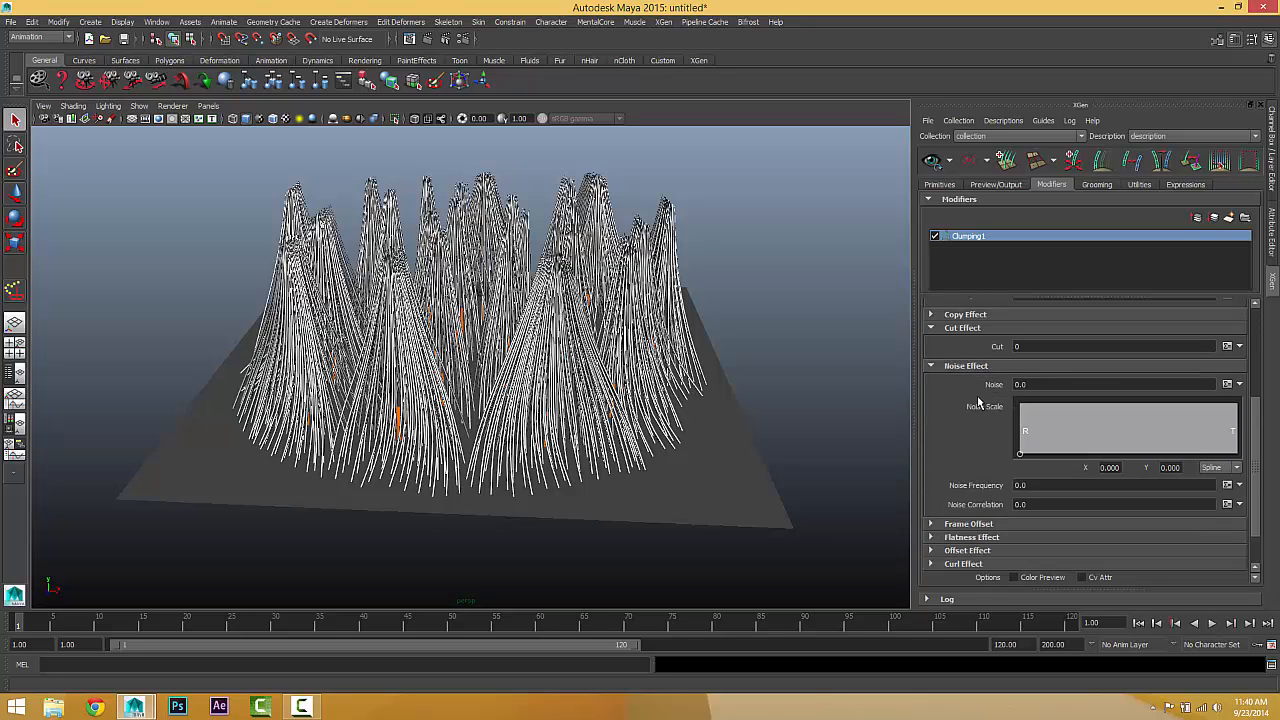
{"action": "left_click", "coordinate": [970, 367]}
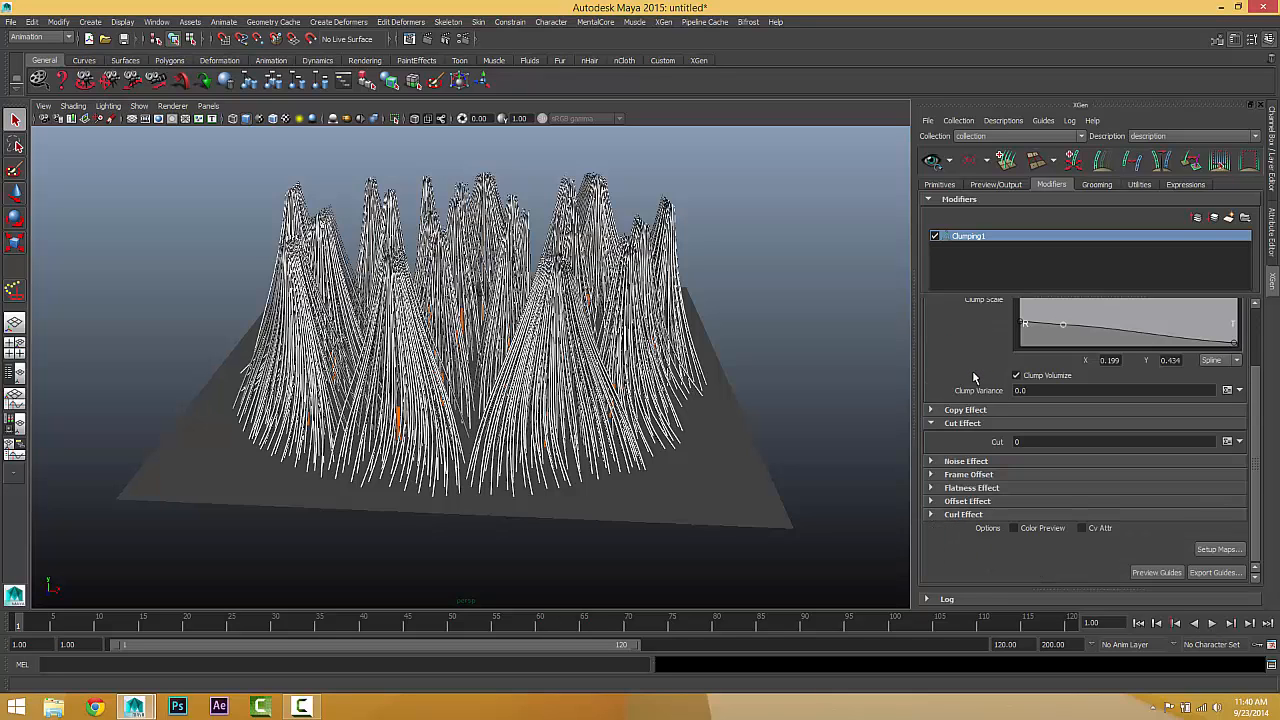
{"action": "left_click", "coordinate": [960, 424]}
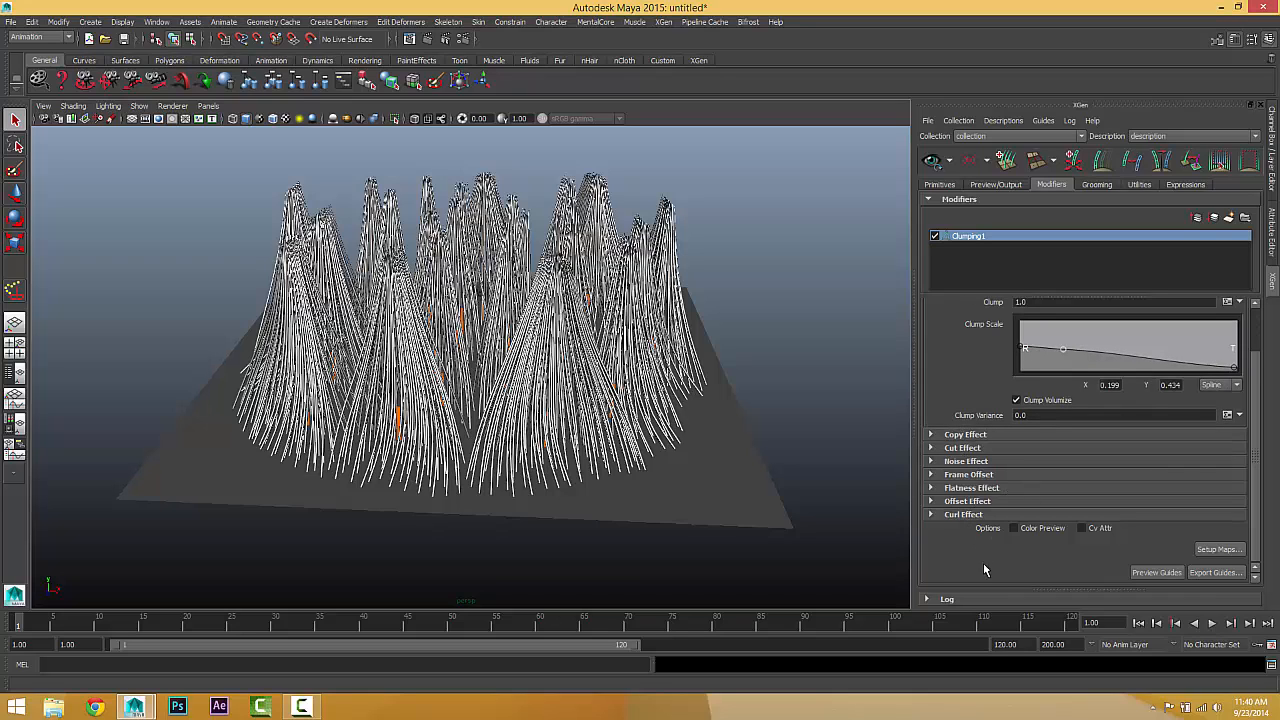
- Add a second Clumping modifier to the XGen description
{"action": "mouse_move", "coordinate": [519, 439]}
{"action": "left_mouse_down", "text": "alt"}
{"action": "mouse_move", "coordinate": [634, 455]}
{"action": "mouse_move", "coordinate": [440, 450]}
{"action": "mouse_move", "coordinate": [504, 450]}
{"action": "left_mouse_up", "text": "alt"}
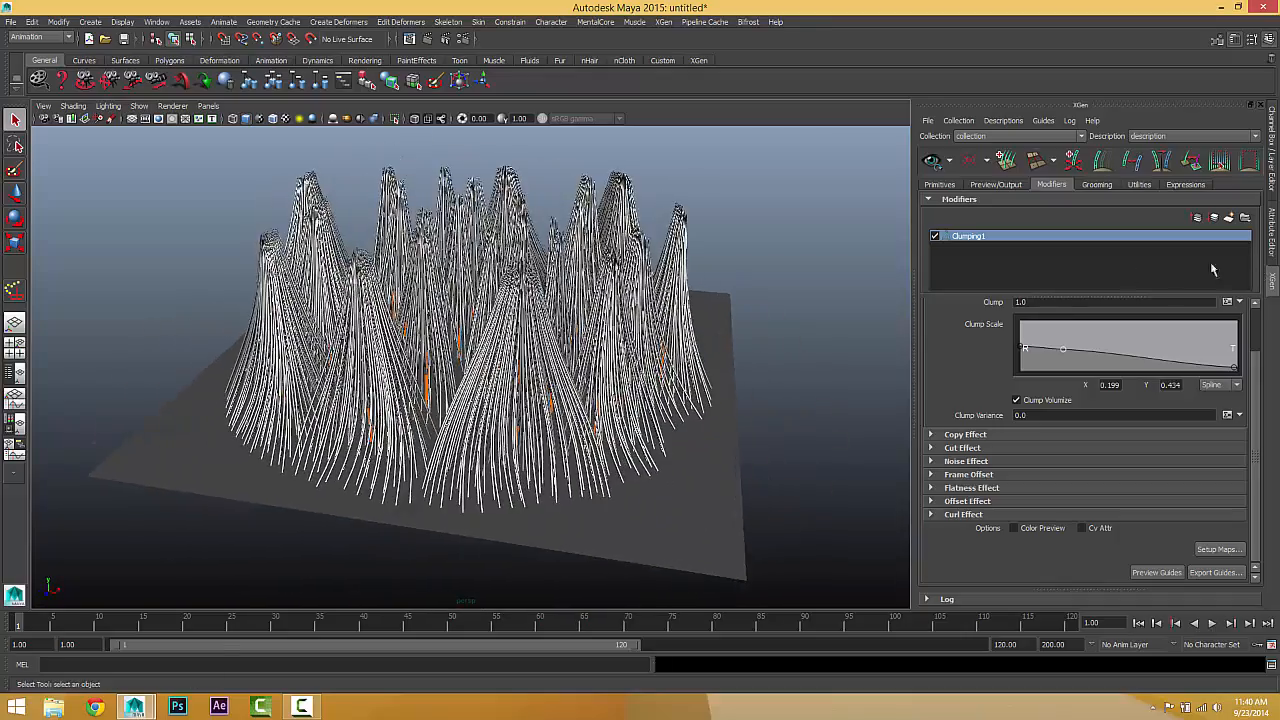
{"action": "left_click_drag", "start_coordinate": [476, 368], "coordinate": [494, 284], "text": "alt"}
{"action": "left_click_drag", "start_coordinate": [546, 336], "coordinate": [522, 282], "text": "alt"}
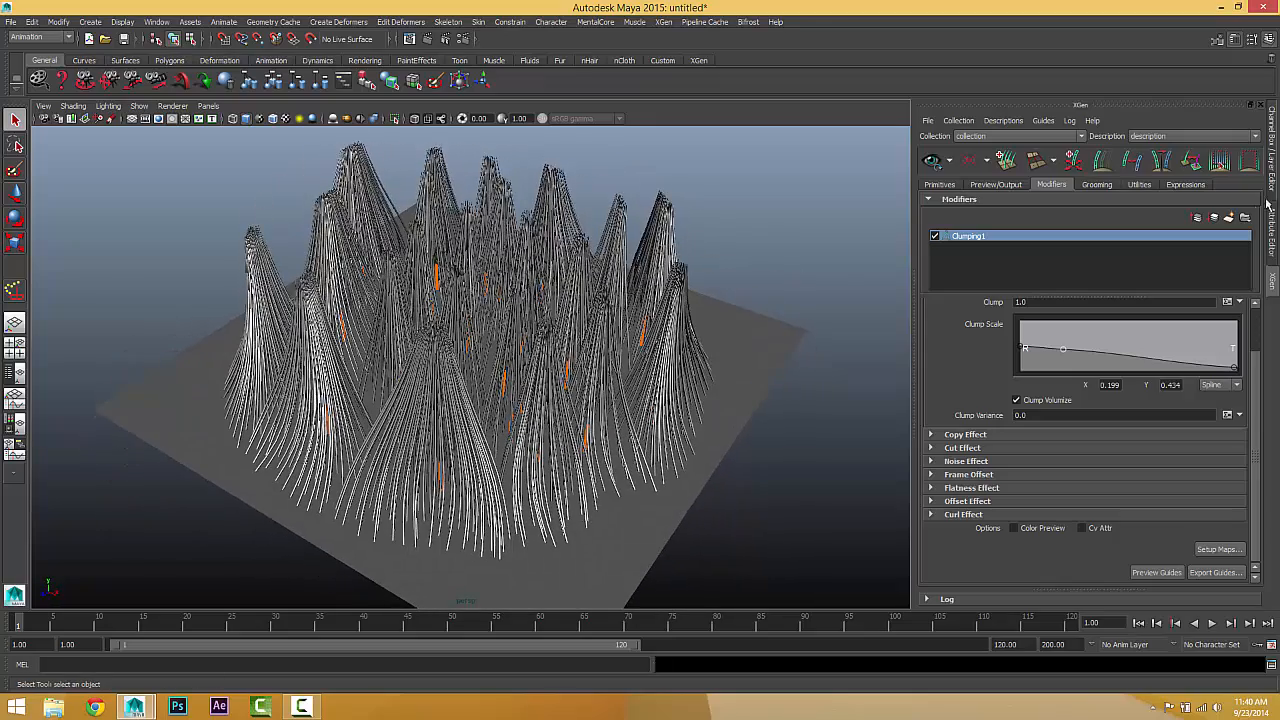
{"action": "left_click", "coordinate": [1229, 217]}
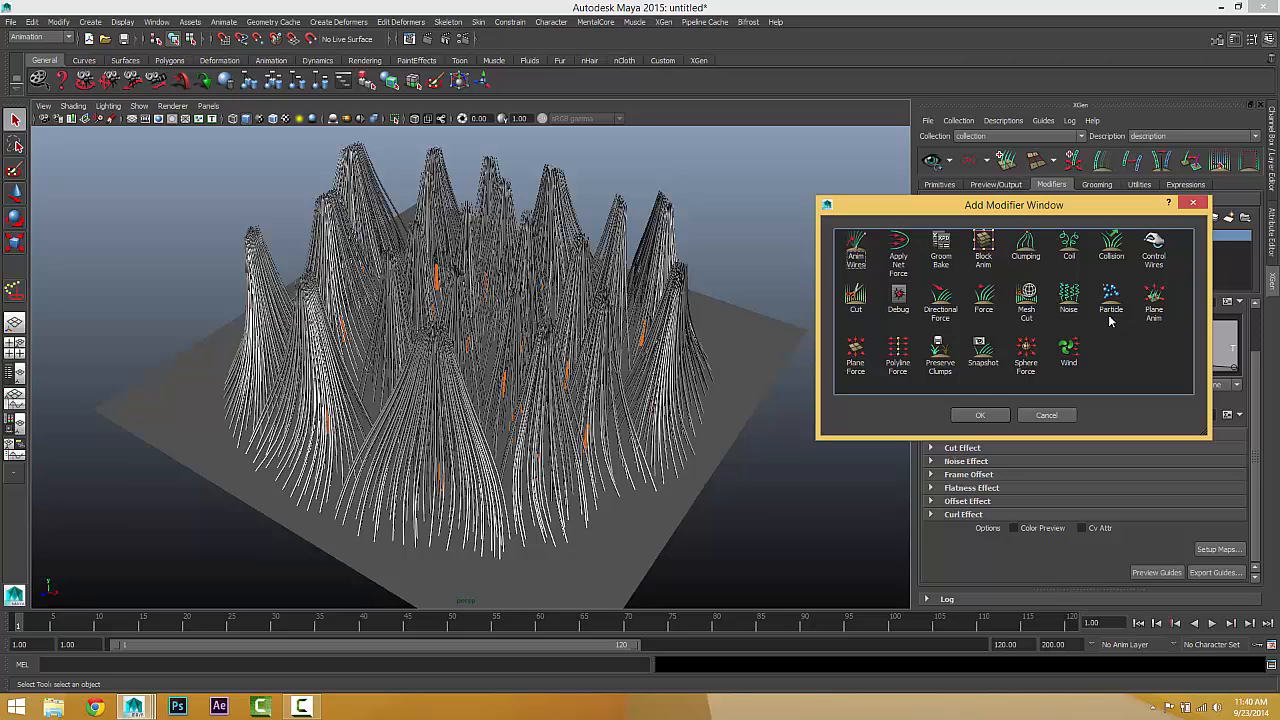
{"action": "left_click", "coordinate": [1022, 245]}
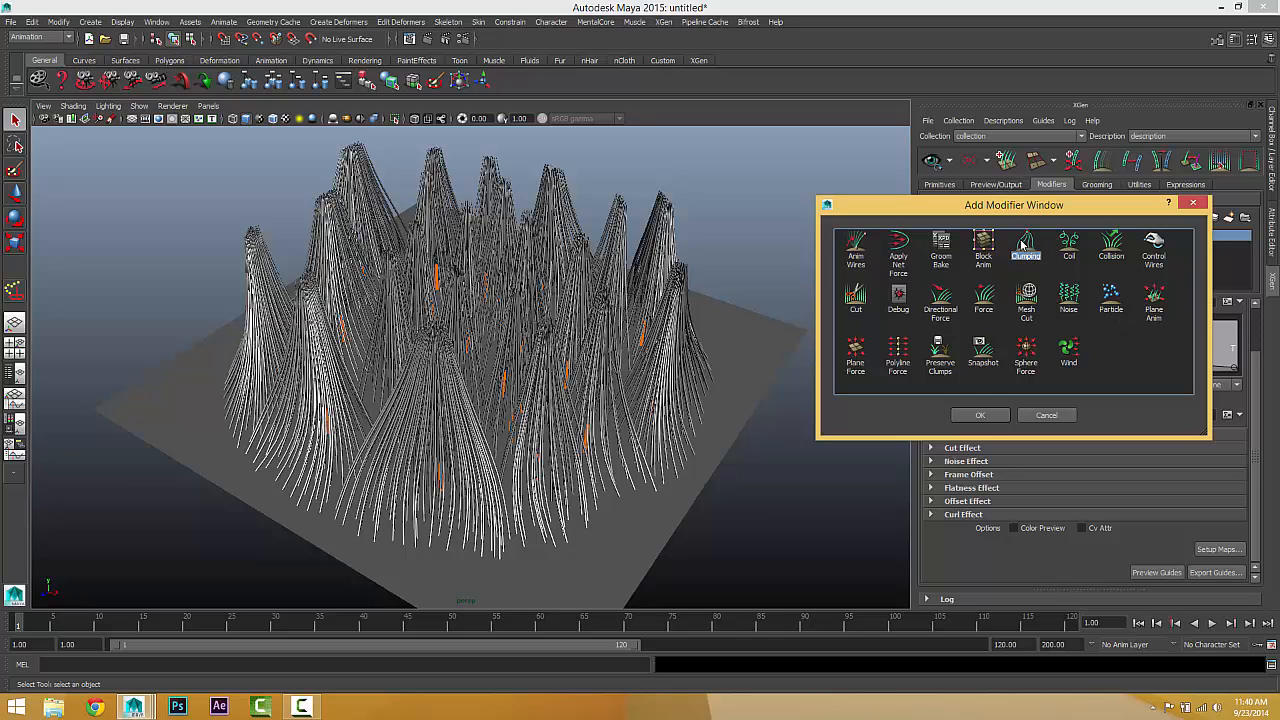
{"action": "left_click", "coordinate": [982, 414]}
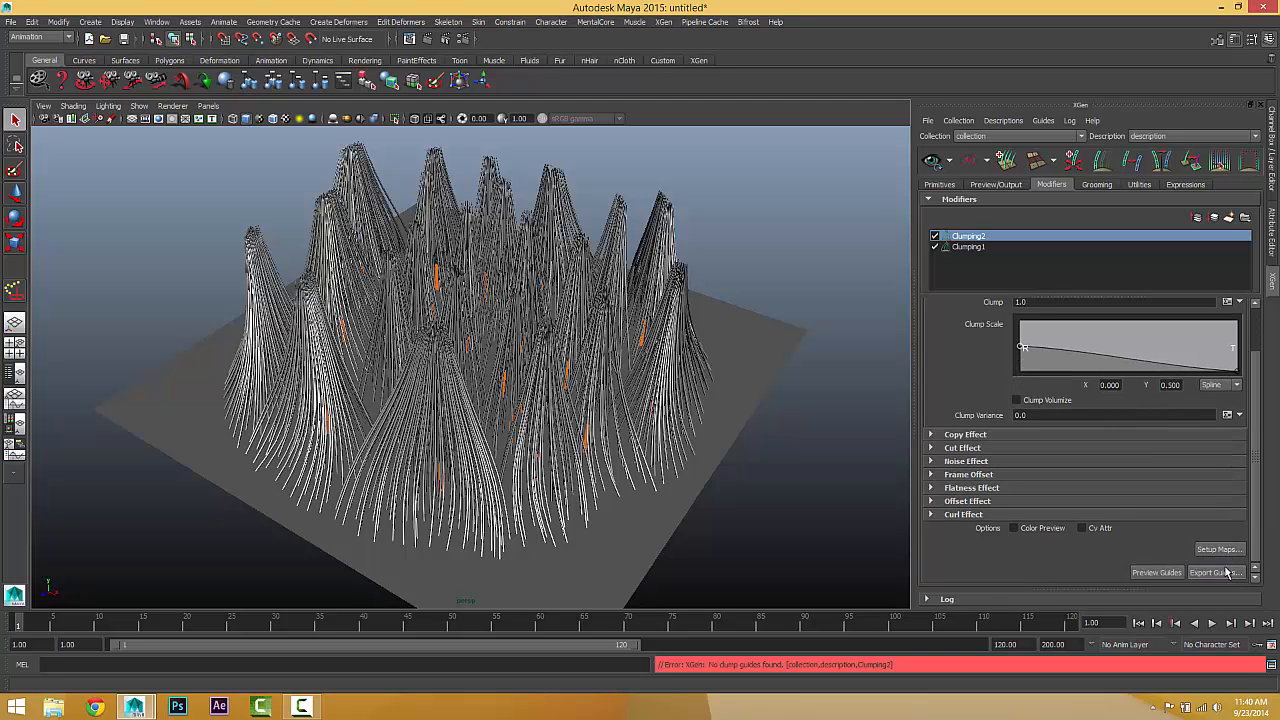
- Generate the second Clumping modifier's points at density 1.0 with control maps enabled, and save its clumping maps
{"action": "left_click", "coordinate": [1219, 549]}
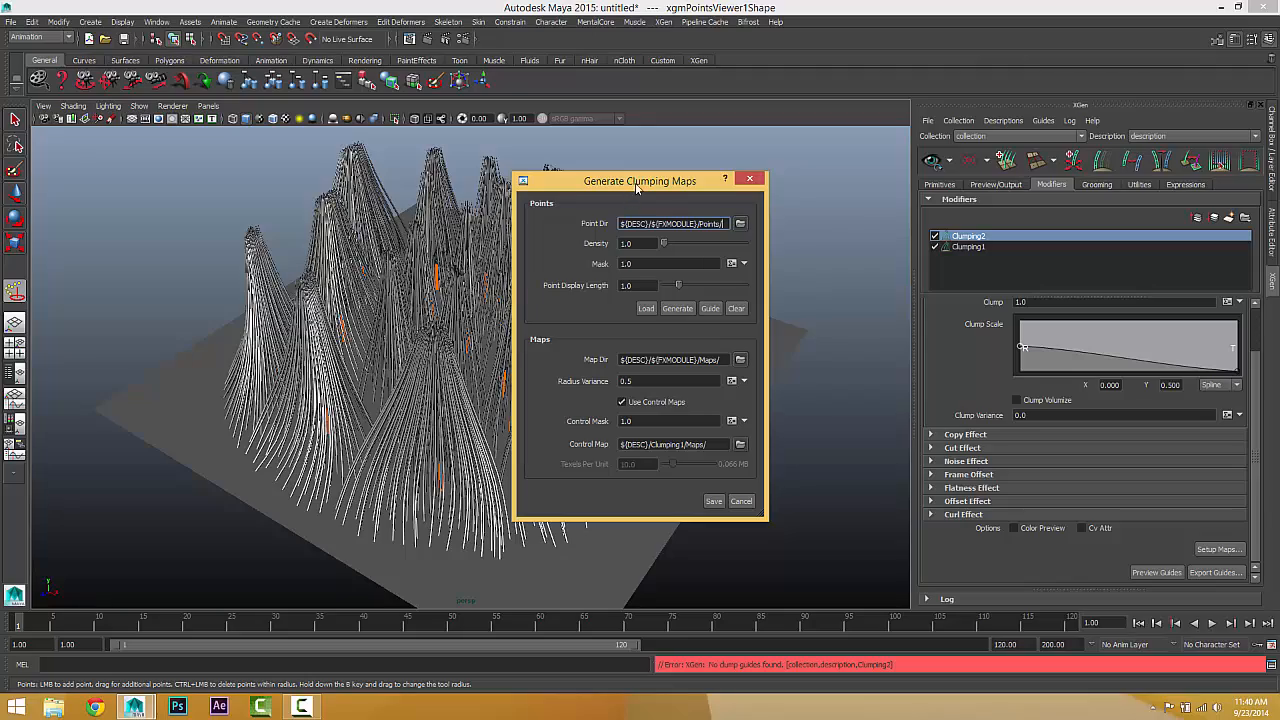
{"action": "left_click_drag", "start_coordinate": [636, 187], "coordinate": [774, 186]}
{"action": "left_click_drag", "start_coordinate": [580, 300], "coordinate": [534, 327], "text": "alt"}
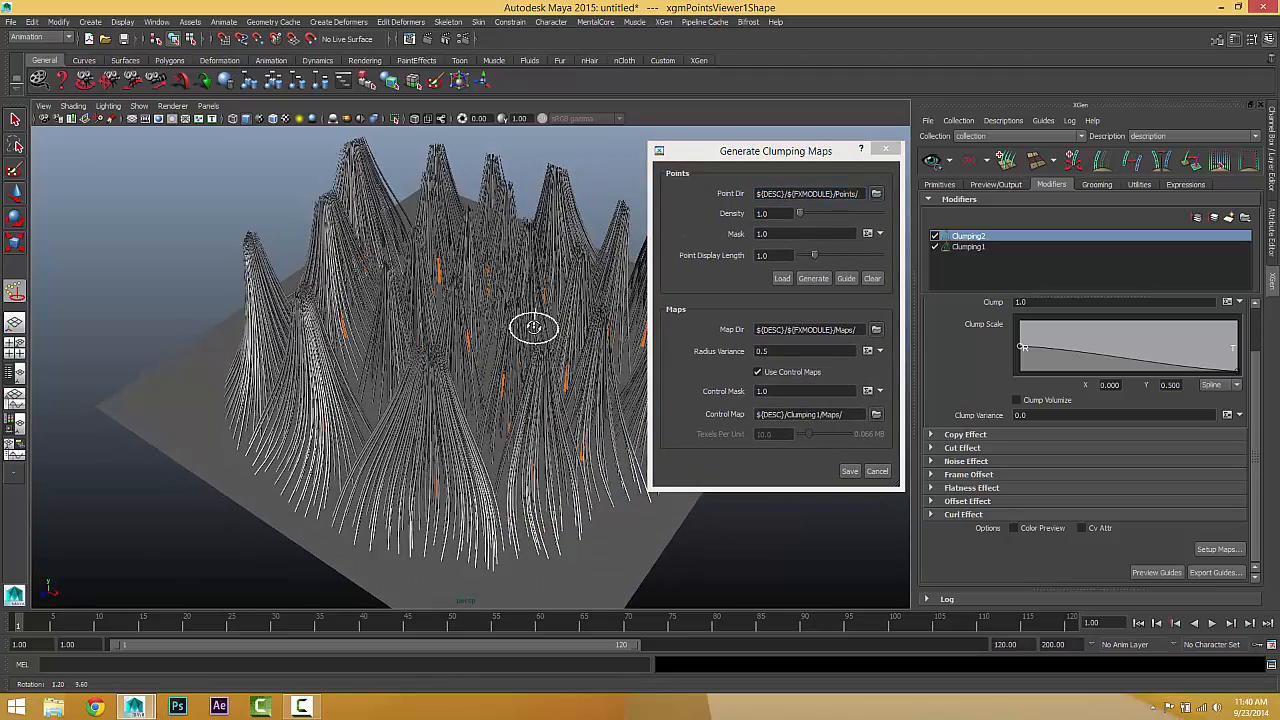
{"action": "left_click_drag", "start_coordinate": [480, 451], "coordinate": [489, 457], "text": "alt"}
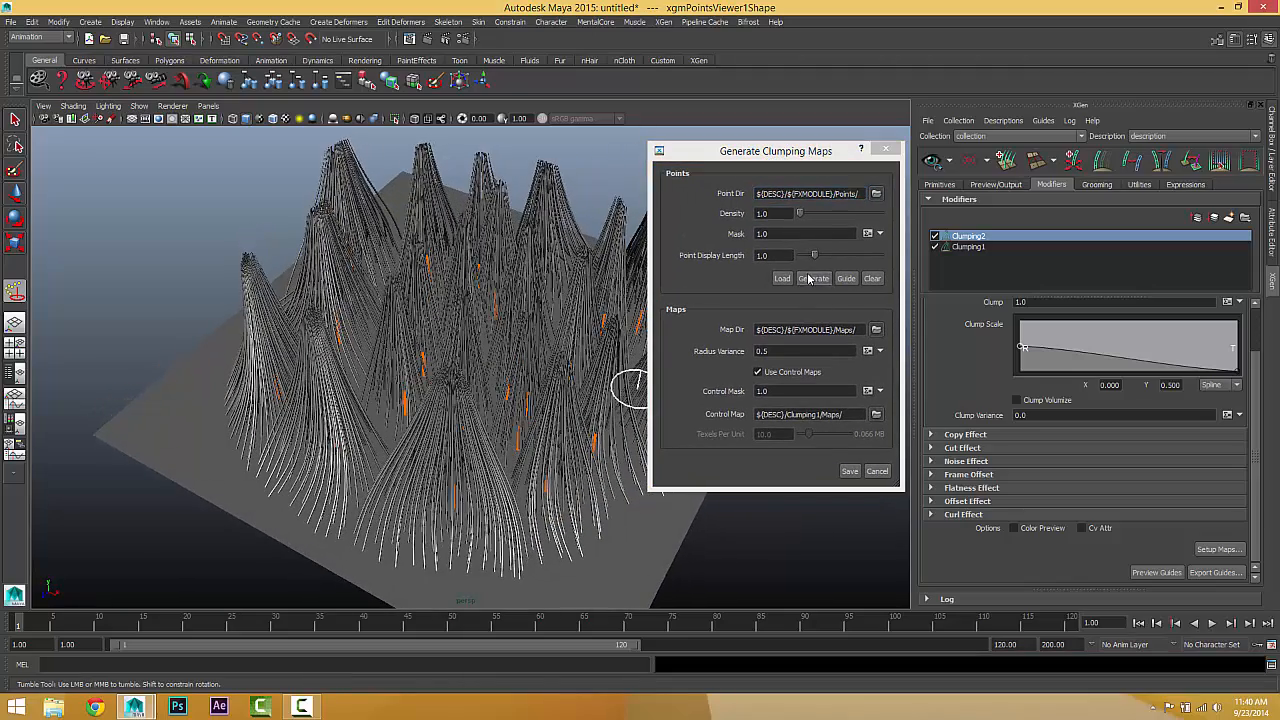
{"action": "left_click", "coordinate": [812, 278]}
{"action": "left_click_drag", "start_coordinate": [394, 391], "coordinate": [451, 463], "text": "alt"}
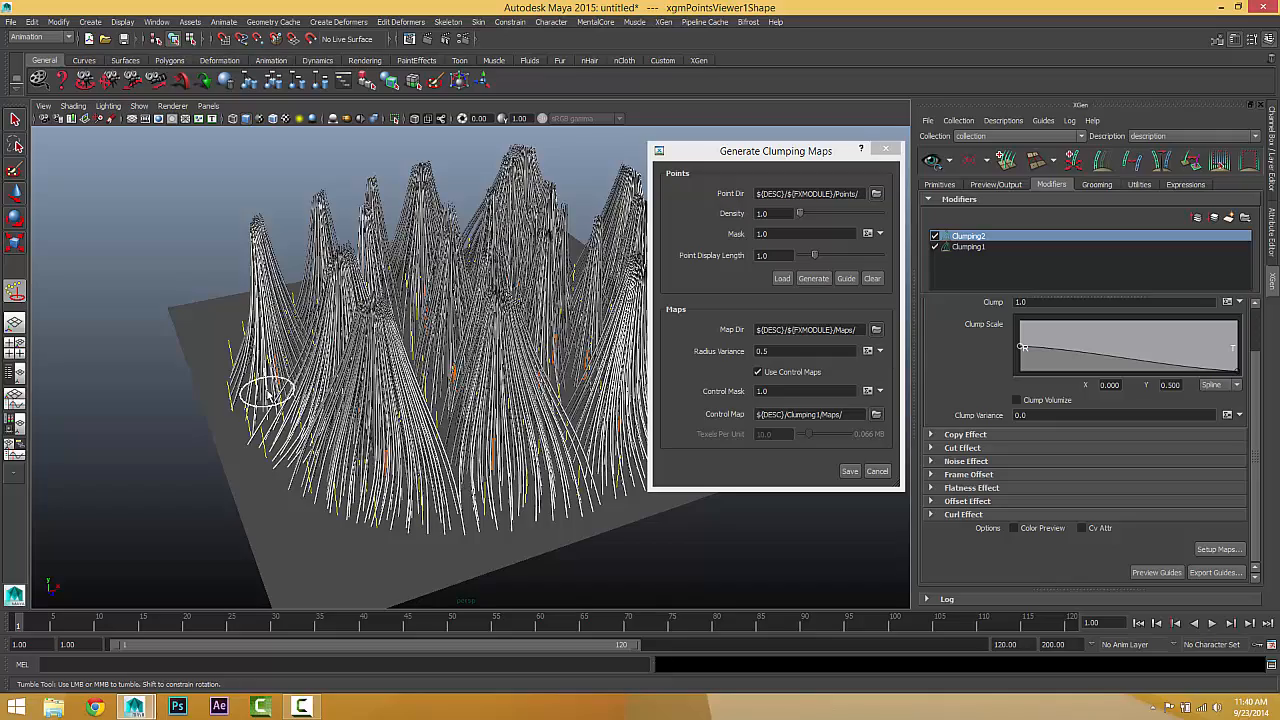
{"action": "left_click_drag", "start_coordinate": [268, 395], "coordinate": [320, 400], "text": "alt"}
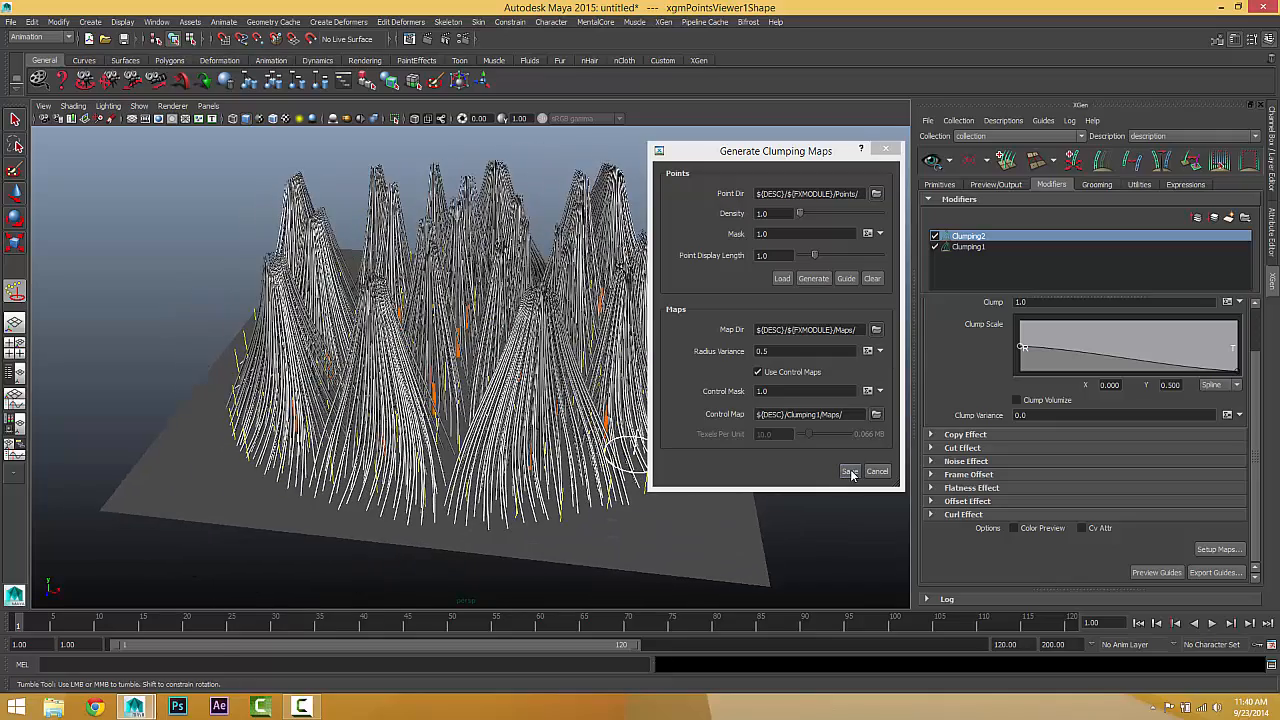
{"action": "left_click", "coordinate": [851, 474]}
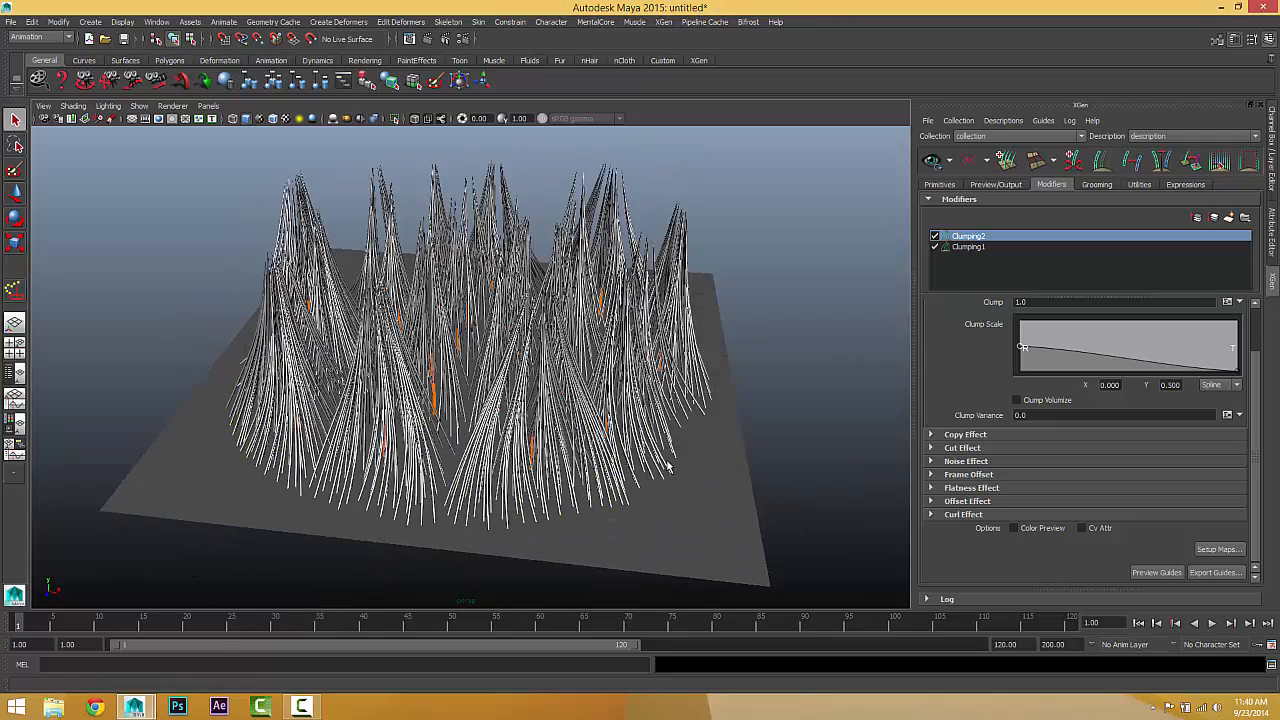
- Set the Clump value of the second Clumping modifier to 0.5
{"action": "left_click_drag", "start_coordinate": [632, 463], "coordinate": [433, 393], "text": "alt"}
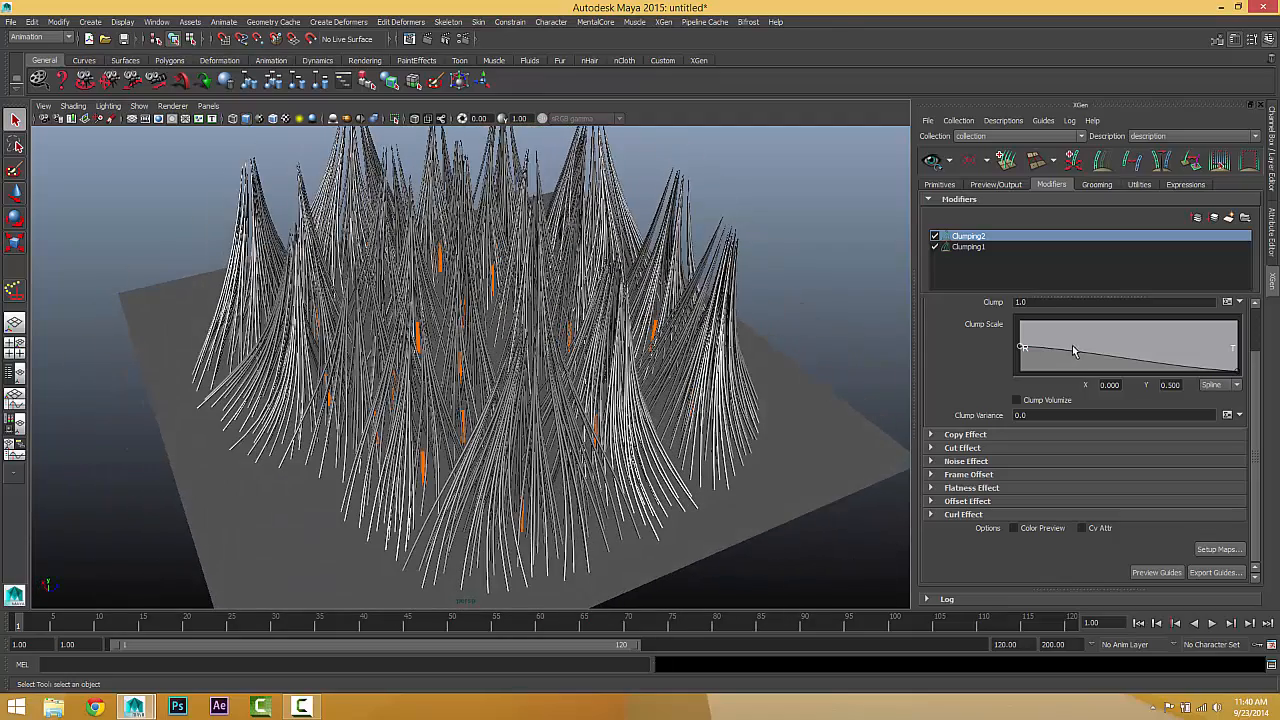
{"action": "left_click_drag", "start_coordinate": [1036, 297], "coordinate": [957, 304]}
{"action": "left_click_drag", "start_coordinate": [1038, 310], "coordinate": [940, 312]}
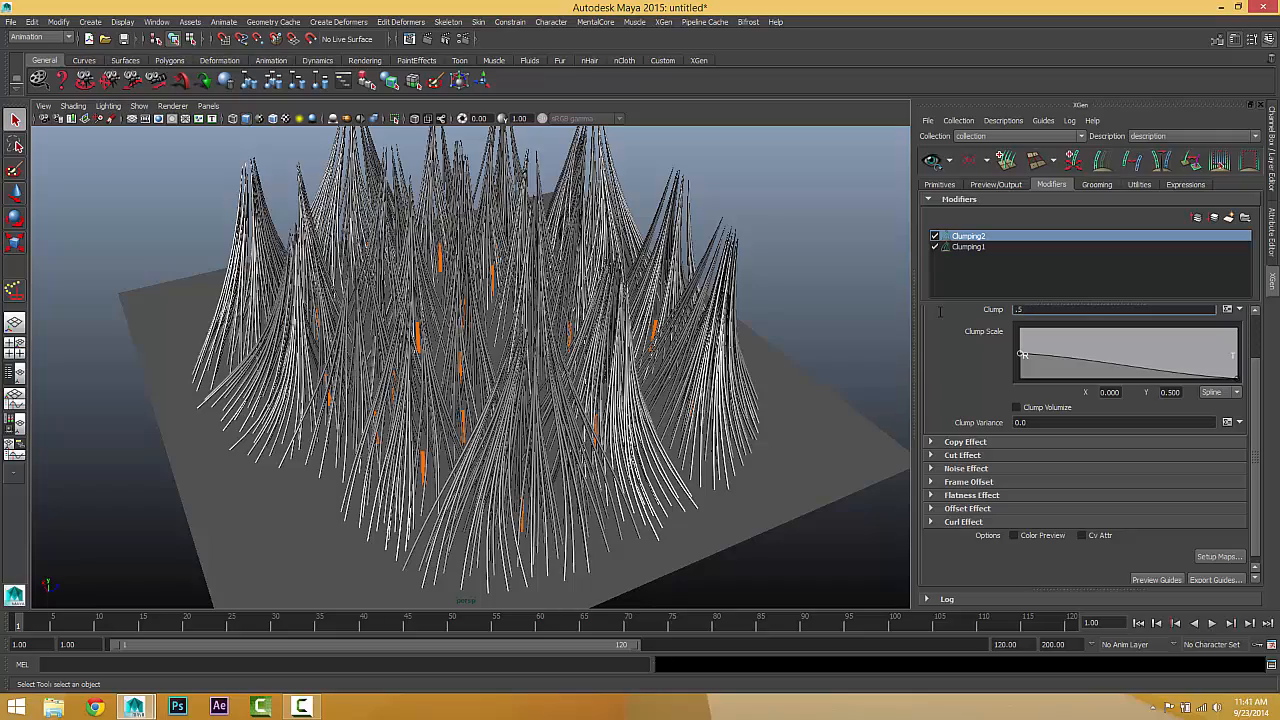
{"action": "type", "text": ".5"}
{"action": "key", "text": "Return"}
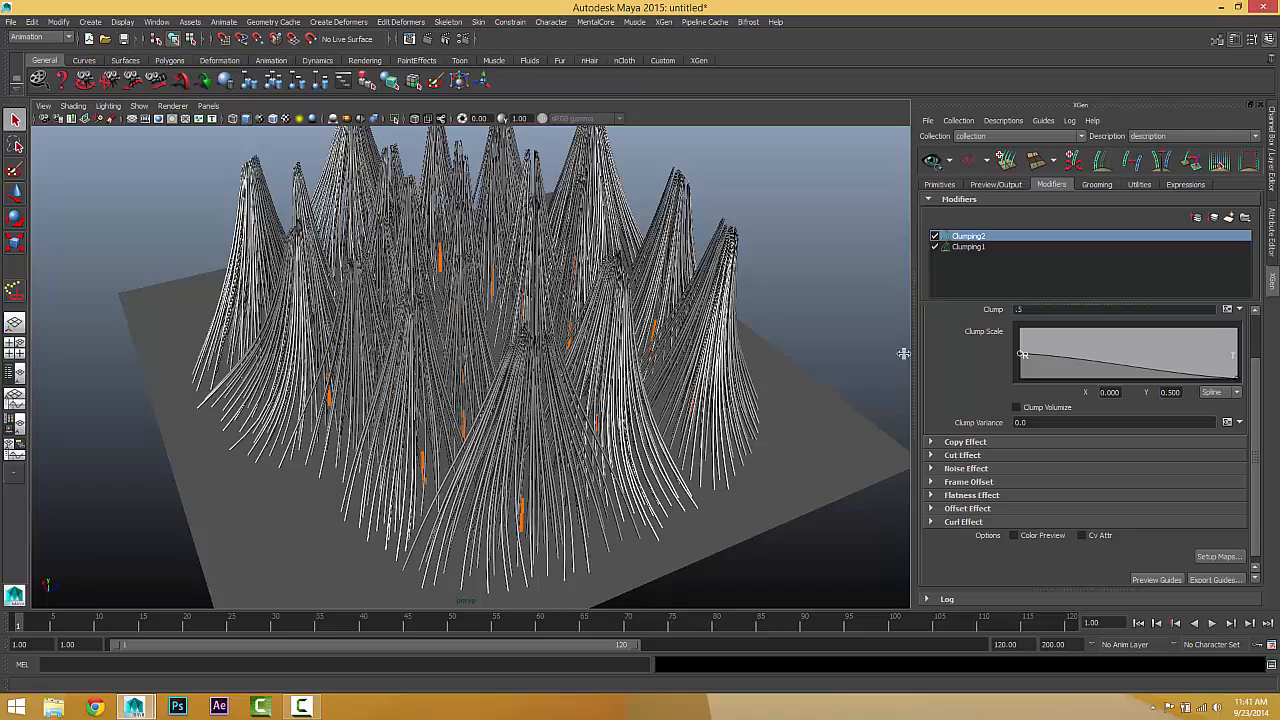
{"action": "left_click_drag", "start_coordinate": [880, 355], "coordinate": [618, 372], "text": "alt"}
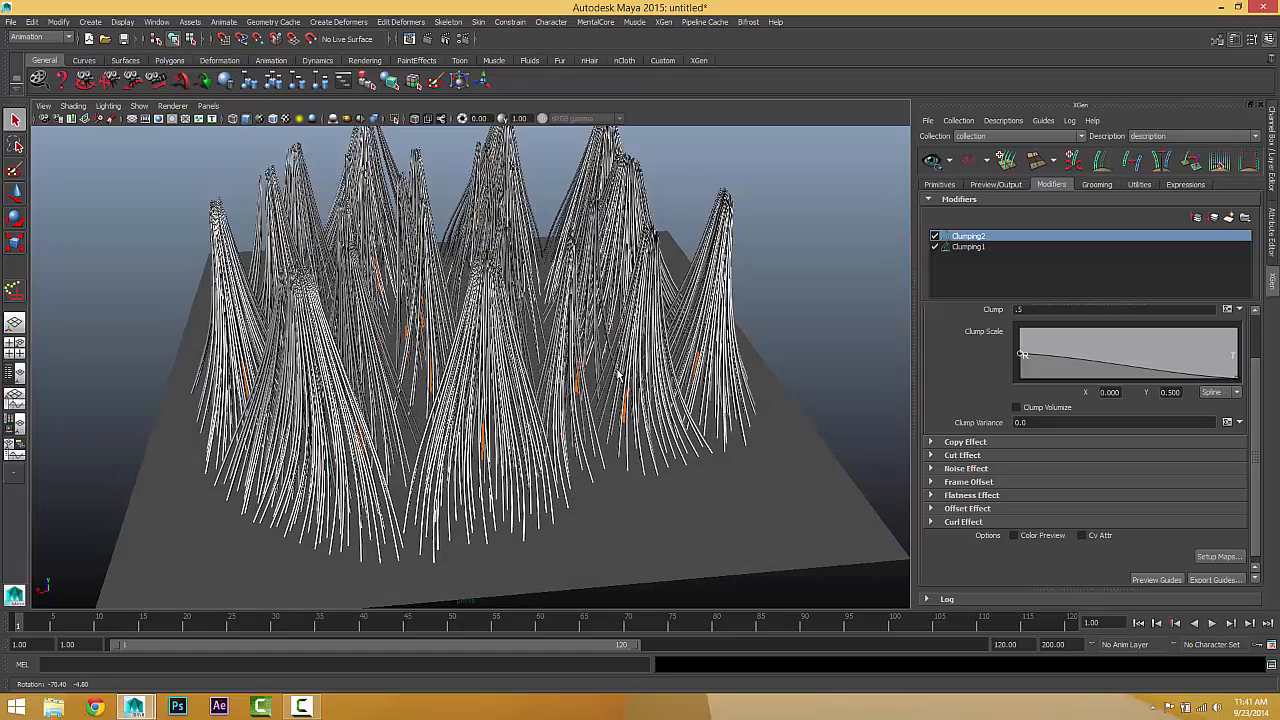
{"action": "left_click_drag", "start_coordinate": [398, 426], "coordinate": [434, 424], "text": "alt"}
- Set the Clump value of the second Clumping modifier to 0.7
{"action": "double_click", "coordinate": [1036, 311]}
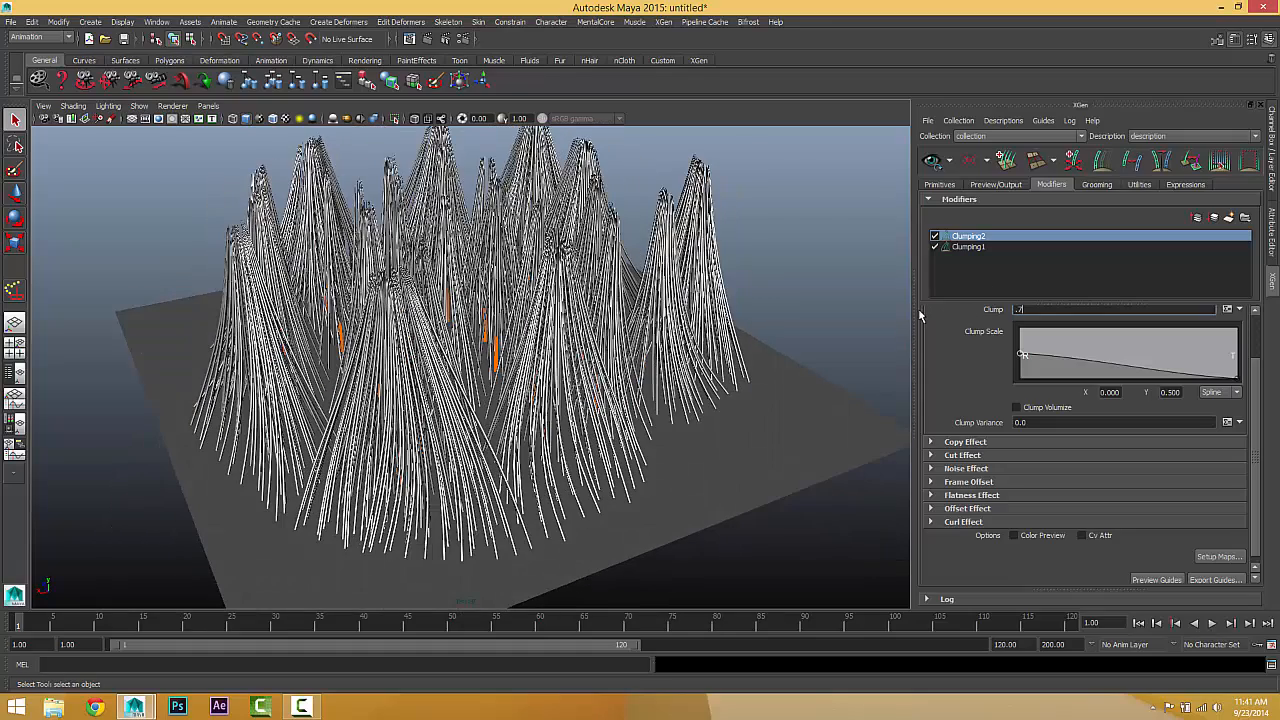
{"action": "key", "text": "Return"}
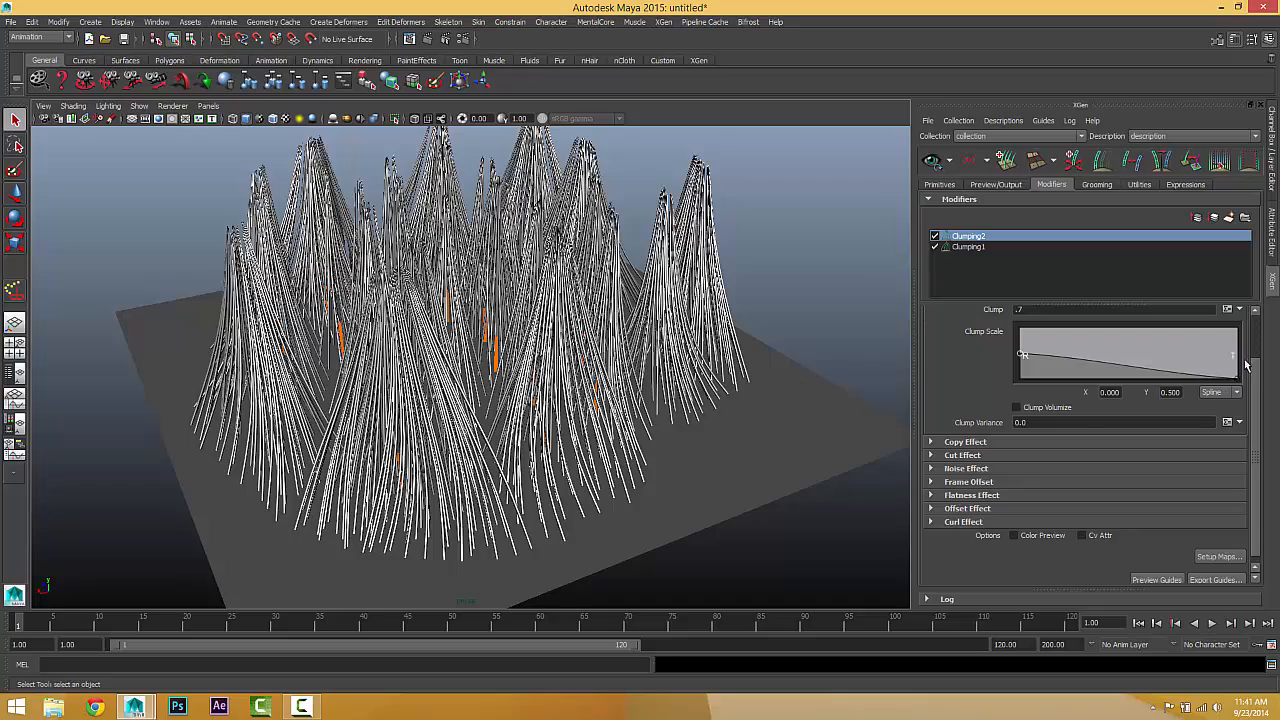
{"action": "left_click_drag", "start_coordinate": [805, 270], "coordinate": [560, 278], "text": "alt"}
{"action": "left_click_drag", "start_coordinate": [726, 378], "coordinate": [592, 327], "text": "alt"}
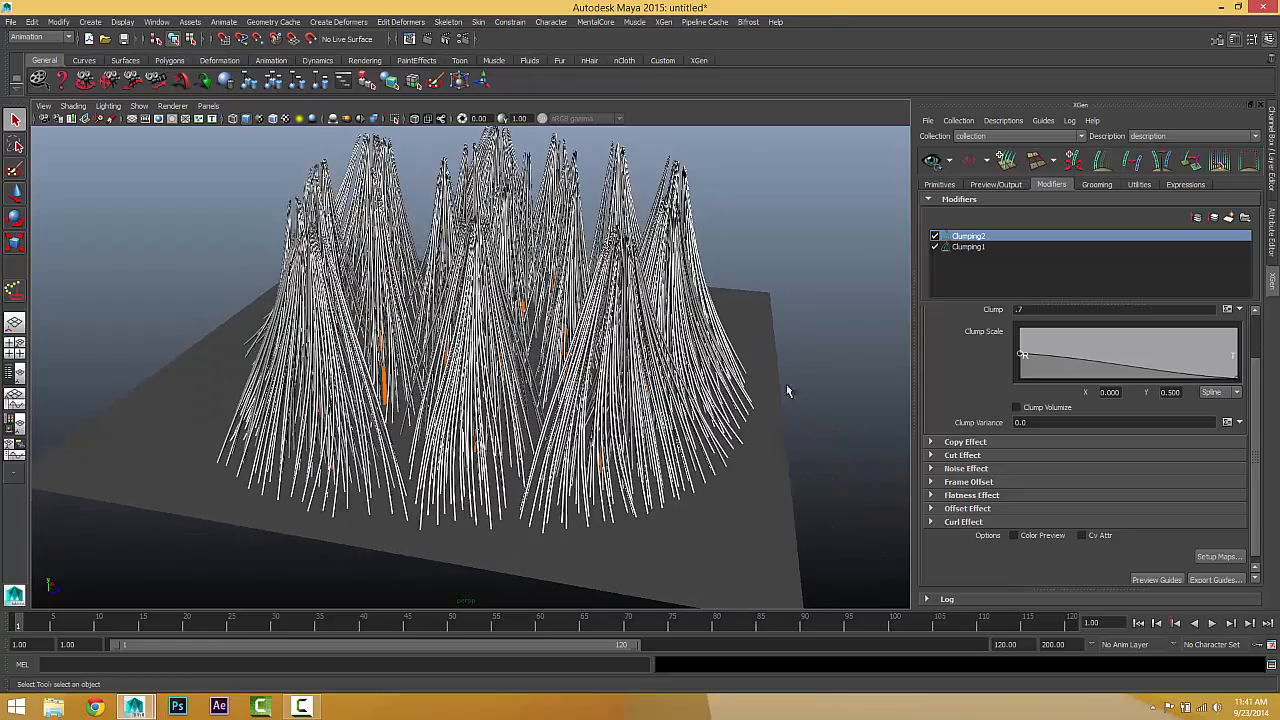
- Examine the second modifier's clumps with Color Preview enabled, and turn Color Preview off again
{"action": "left_click", "coordinate": [1014, 536]}
{"action": "left_click_drag", "start_coordinate": [597, 418], "coordinate": [542, 479], "text": "alt"}
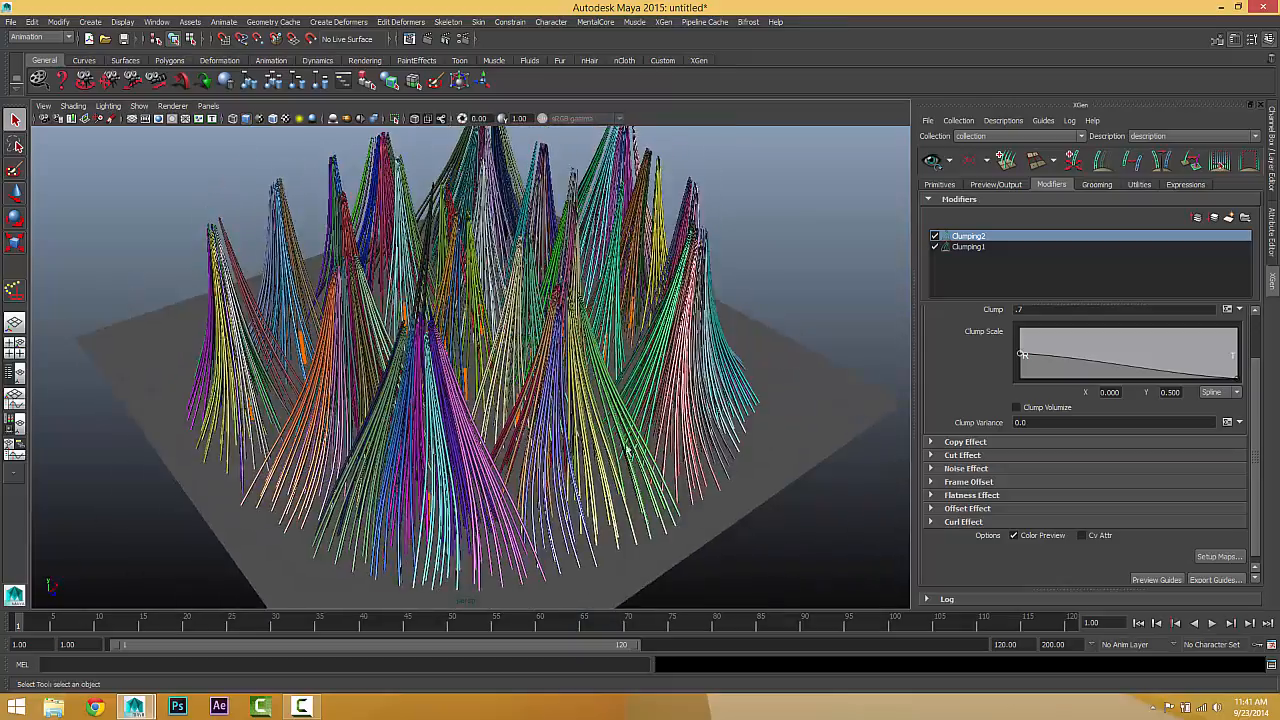
{"action": "left_click_drag", "start_coordinate": [627, 450], "coordinate": [910, 505], "text": "alt"}
{"action": "left_click", "coordinate": [1013, 536]}
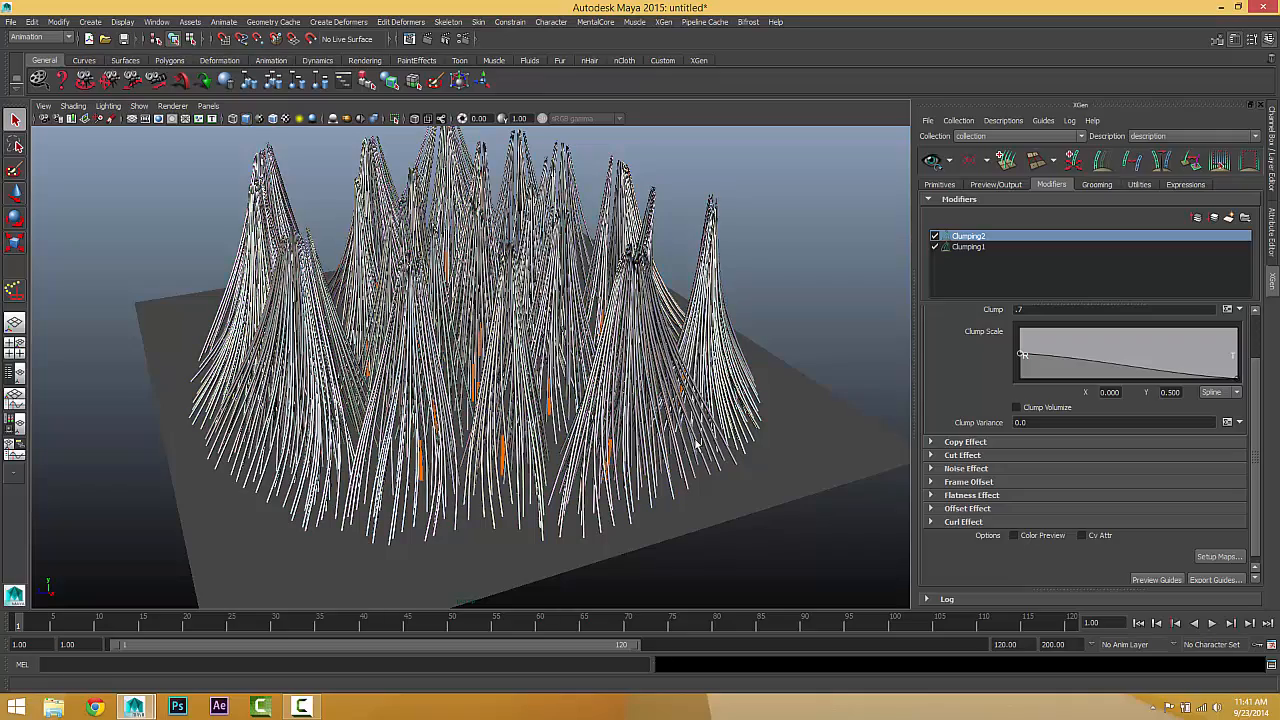
- Add a Noise modifier on top of the two Clumping modifiers
{"action": "scroll", "coordinate": [608, 378], "scroll_direction": "down", "scroll_amount": 5}
{"action": "right_click_drag", "start_coordinate": [568, 386], "coordinate": [636, 394], "text": "alt"}
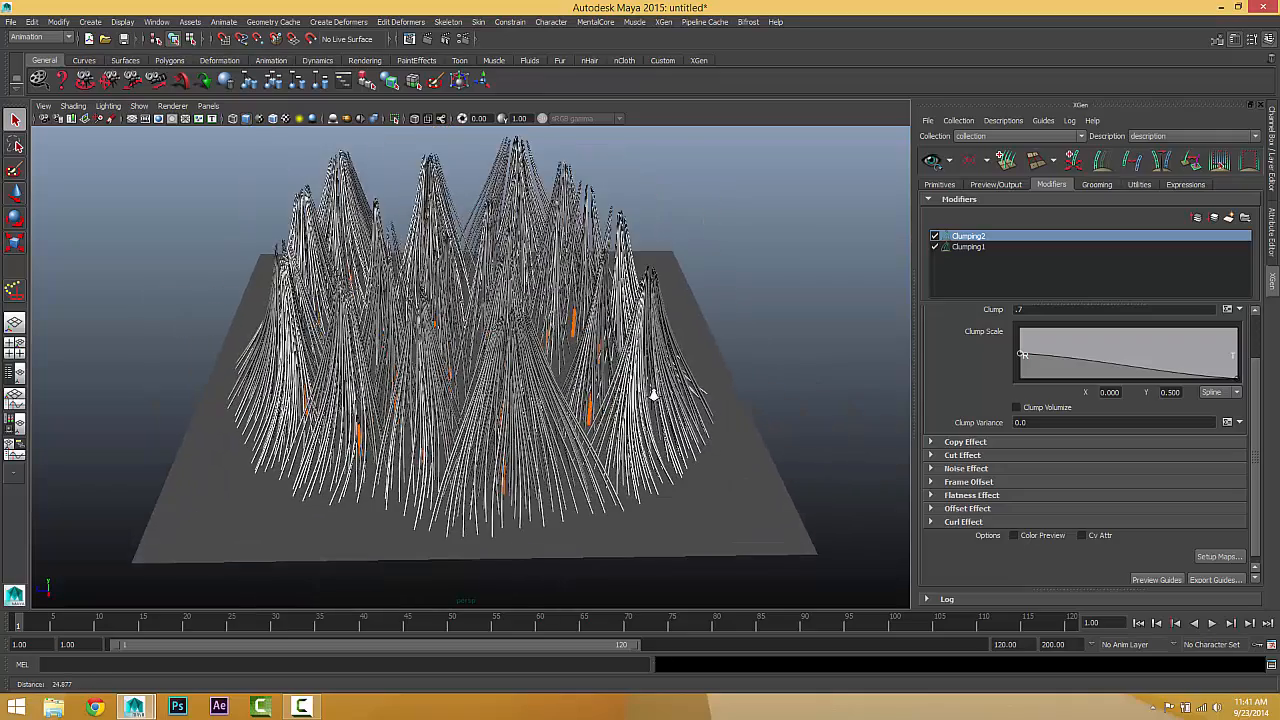
{"action": "left_click_drag", "start_coordinate": [636, 394], "coordinate": [594, 398], "text": "alt"}
{"action": "right_click_drag", "start_coordinate": [594, 398], "coordinate": [598, 398], "text": "alt"}
{"action": "left_click_drag", "start_coordinate": [598, 398], "coordinate": [572, 288], "text": "alt"}
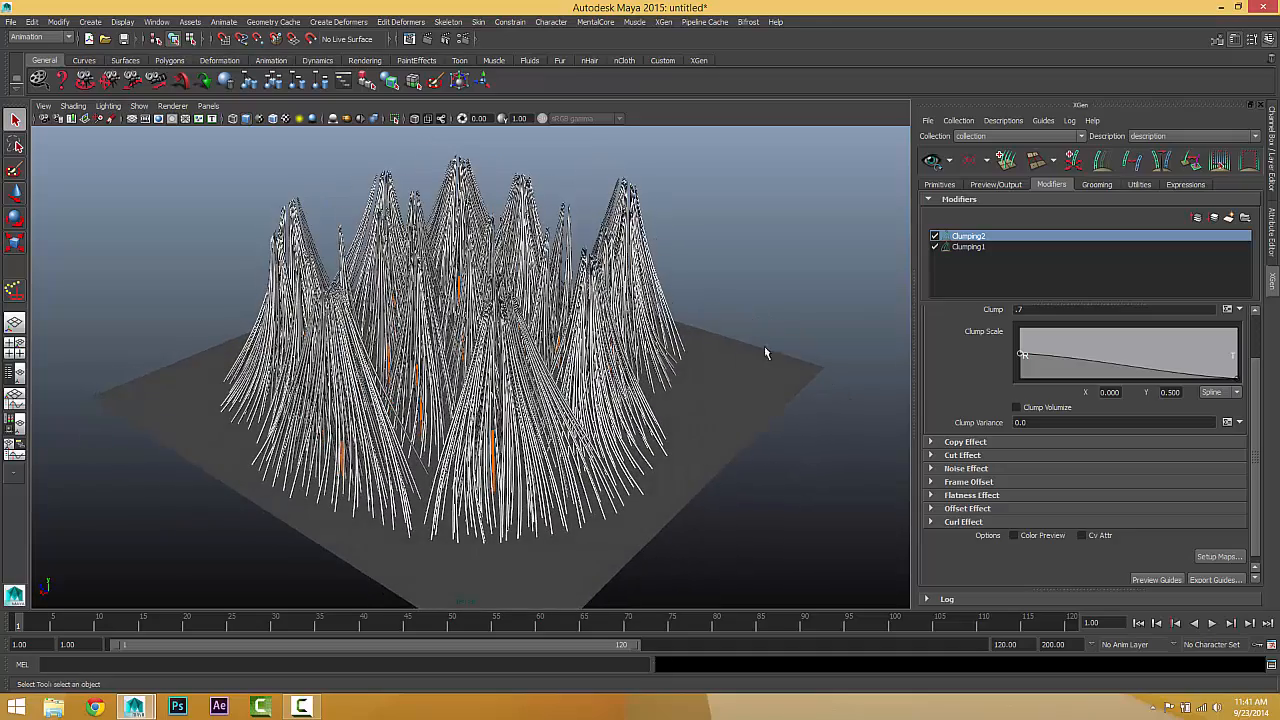
{"action": "left_click", "coordinate": [1229, 217]}
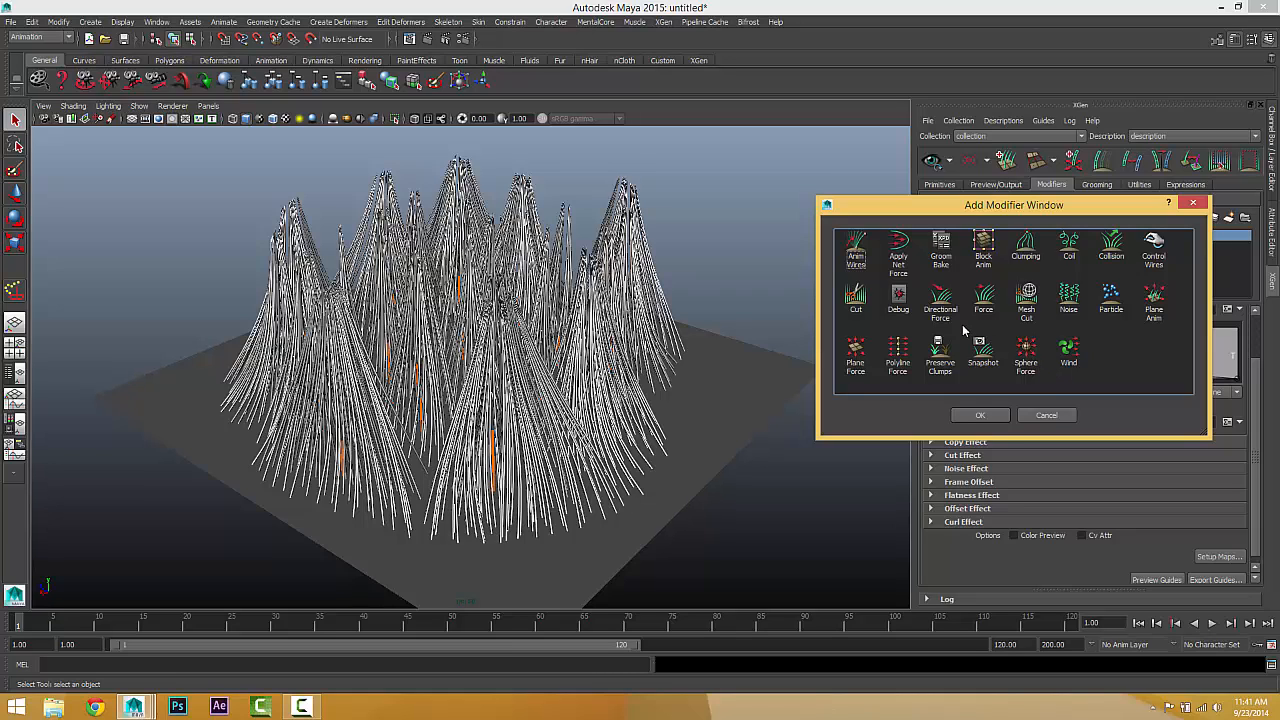
{"action": "left_click", "coordinate": [1069, 293]}
{"action": "left_click", "coordinate": [979, 412]}
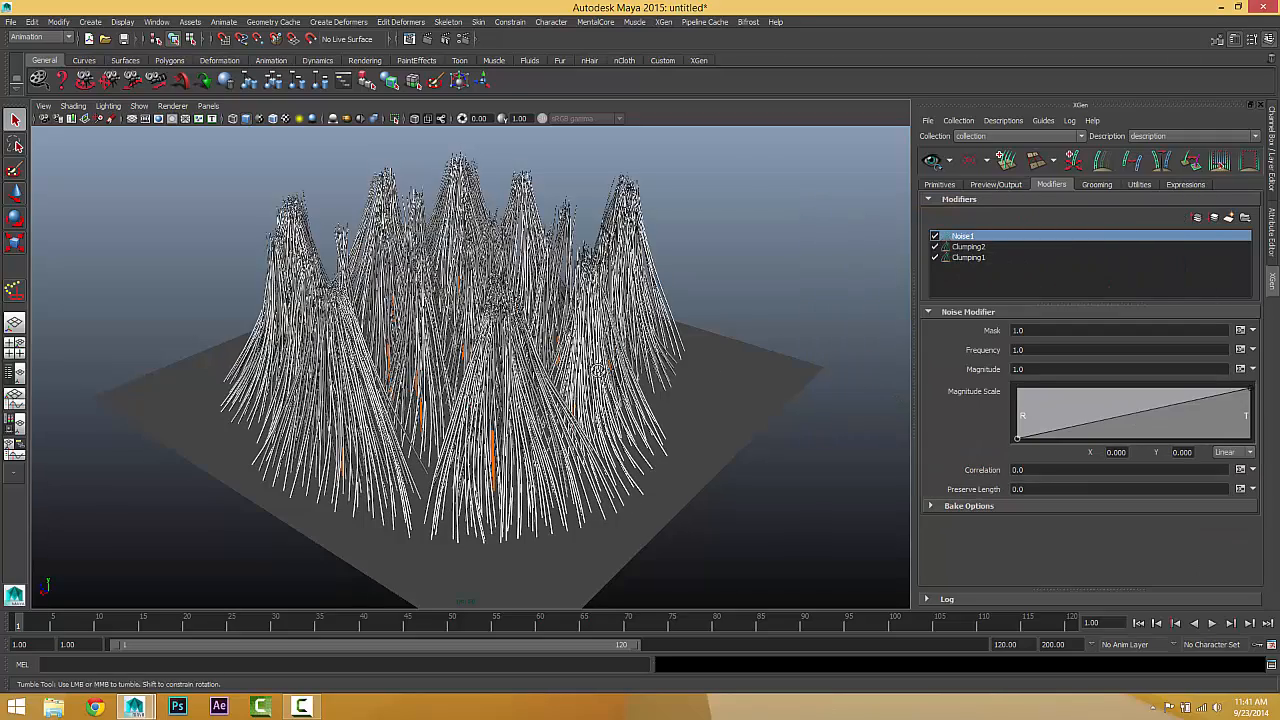
- Lower the tip point of the noise Magnitude Scale curve to about X 0.997, Y 0.579
{"action": "left_click_drag", "start_coordinate": [760, 370], "coordinate": [698, 344], "text": "alt"}
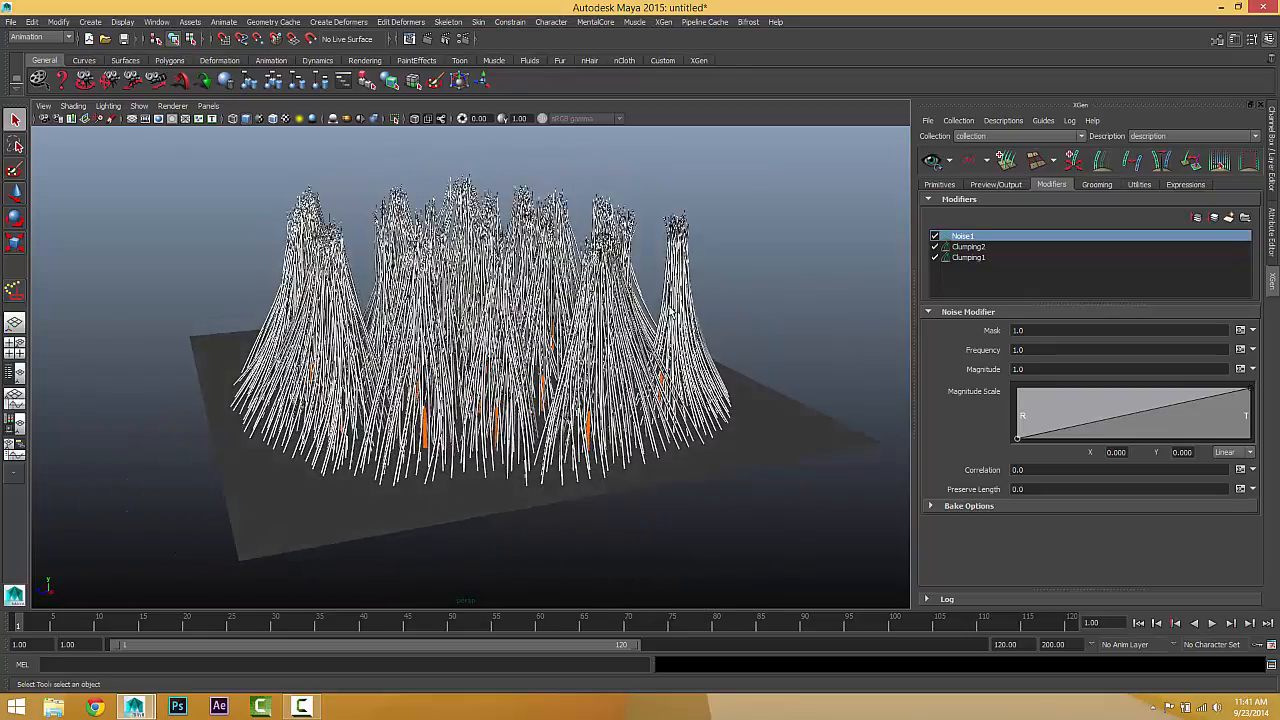
{"action": "left_click_drag", "start_coordinate": [457, 348], "coordinate": [560, 385], "text": "alt"}
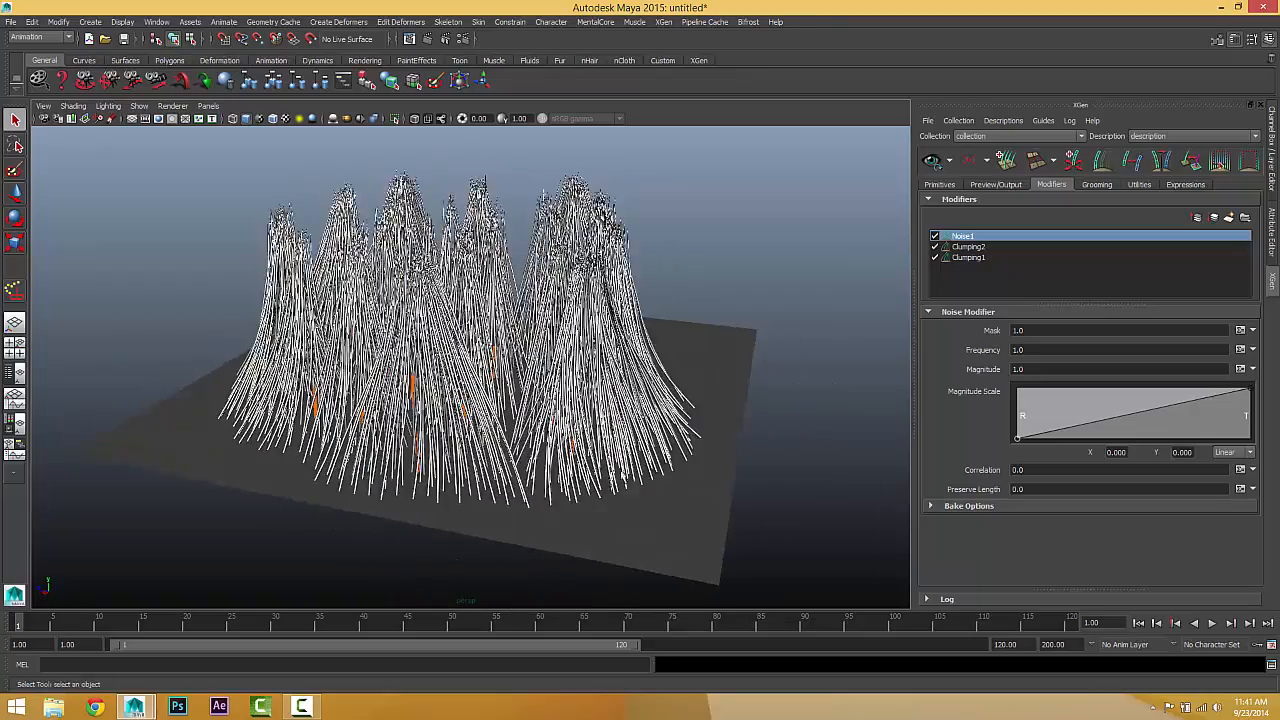
{"action": "left_click_drag", "start_coordinate": [629, 440], "coordinate": [707, 304], "text": "alt"}
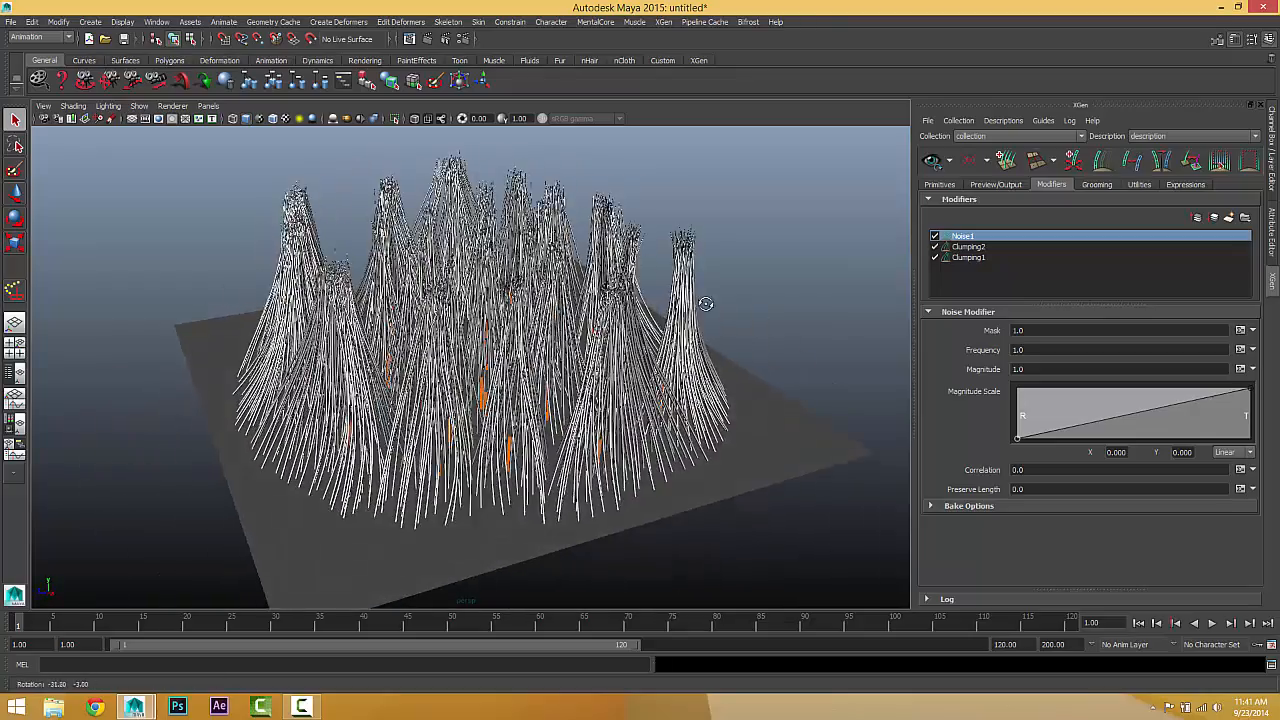
{"action": "left_click_drag", "start_coordinate": [714, 249], "coordinate": [561, 264], "text": "alt"}
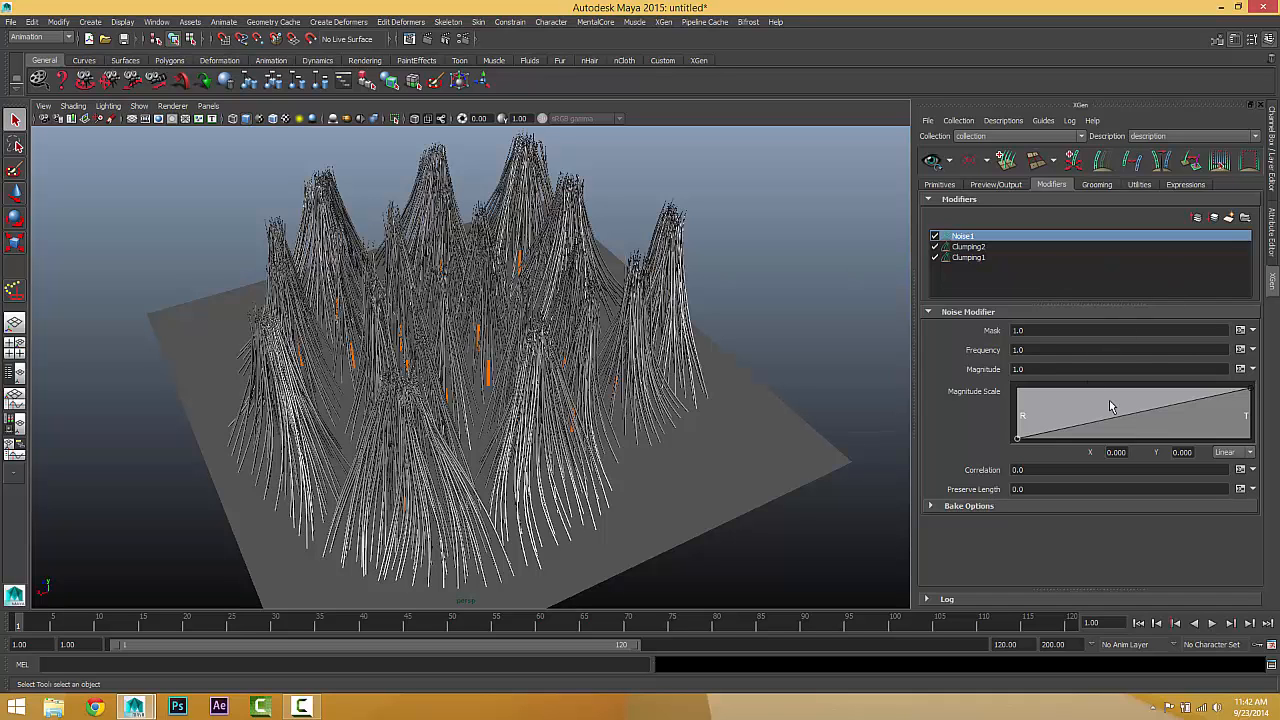
{"action": "mouse_move", "coordinate": [1250, 389]}
{"action": "left_mouse_down"}
{"action": "mouse_move", "coordinate": [1251, 420]}
{"action": "mouse_move", "coordinate": [1248, 410]}
{"action": "left_mouse_up"}
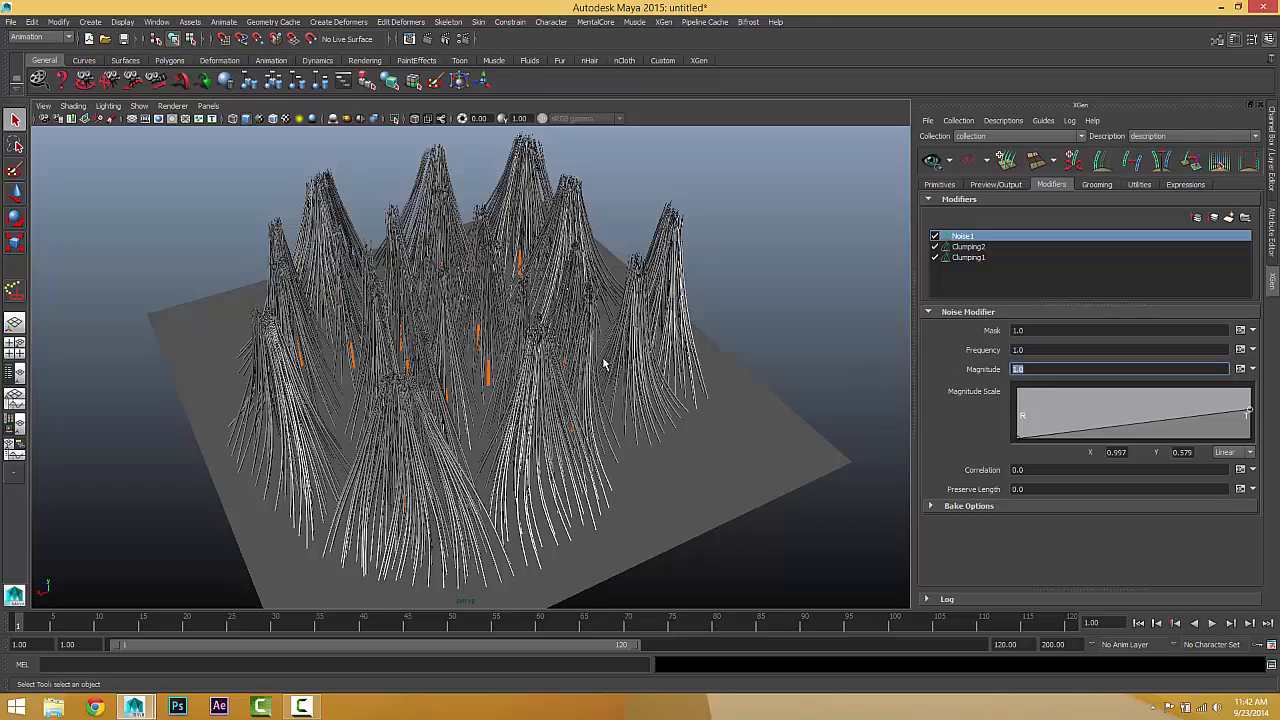
{"action": "left_click_drag", "start_coordinate": [606, 364], "coordinate": [638, 355], "text": "alt"}
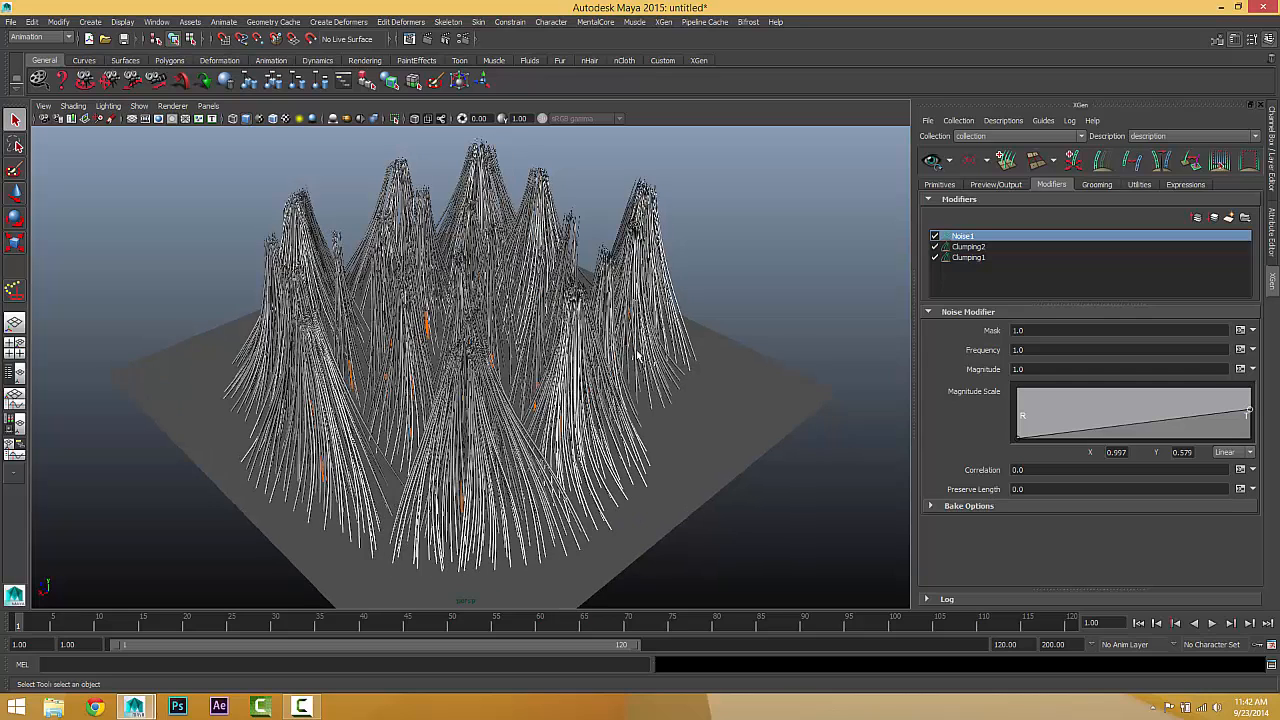
- Set the Frequency of the Noise modifier to 0.1
{"action": "double_click", "coordinate": [1043, 350]}
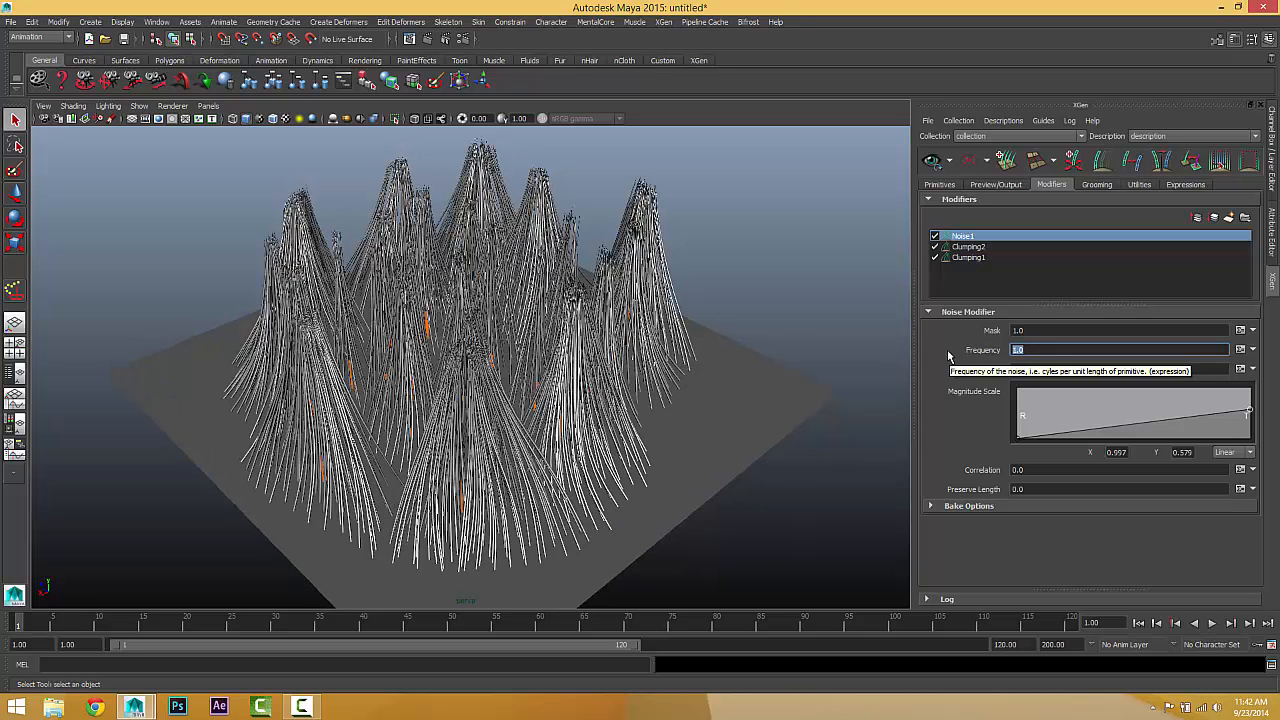
{"action": "key", "text": "Return"}
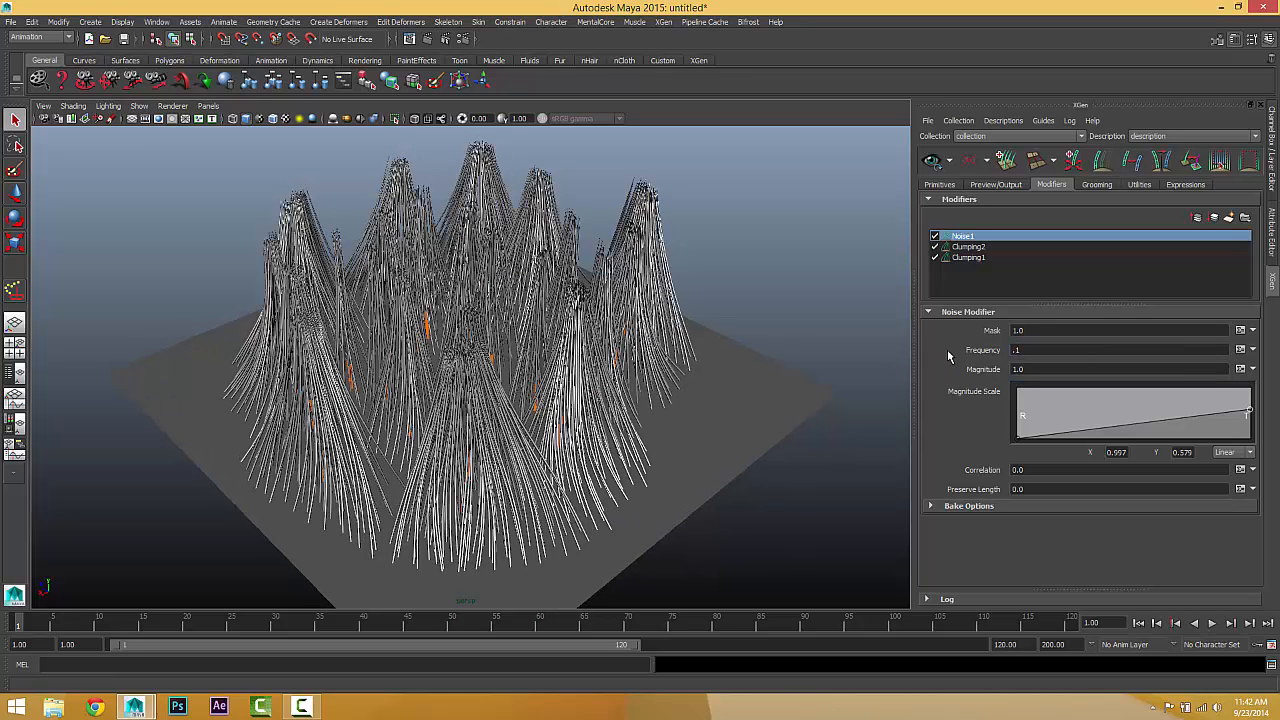
{"action": "left_click_drag", "start_coordinate": [610, 462], "coordinate": [729, 388], "text": "alt"}
- Set the Frequency of the Noise modifier back to 1
{"action": "left_click_drag", "start_coordinate": [1105, 351], "coordinate": [919, 350]}
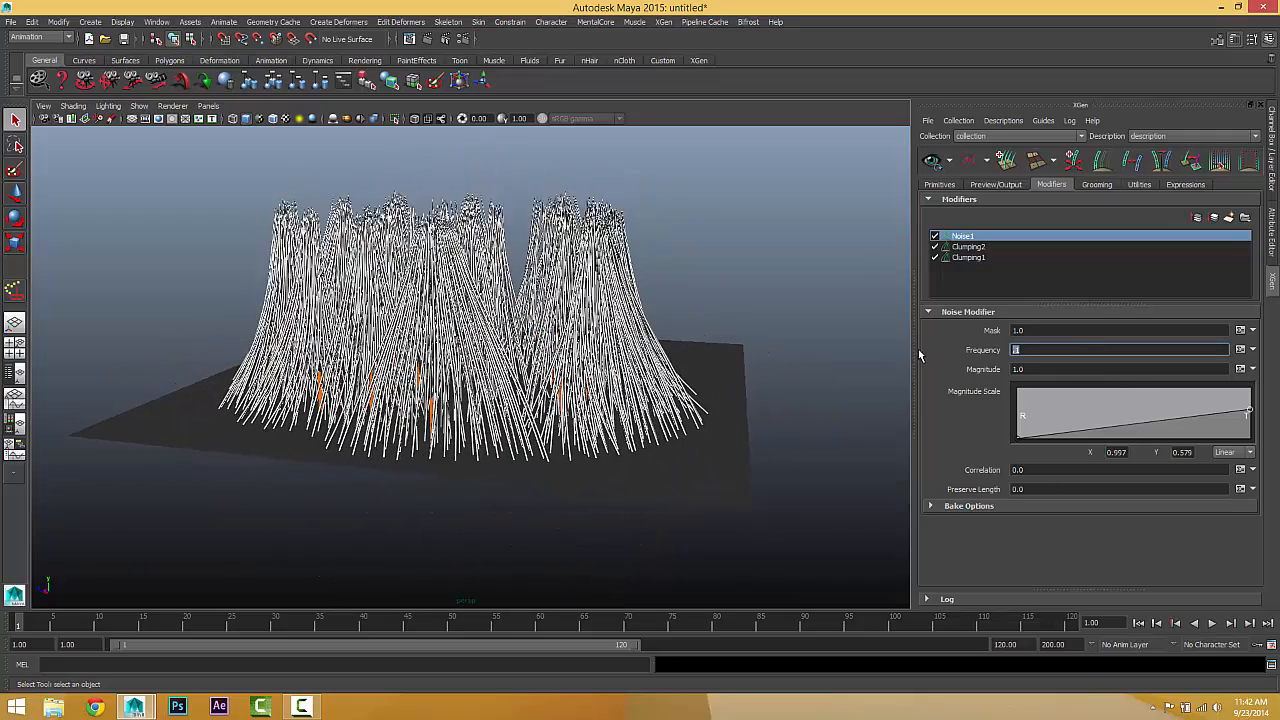
{"action": "type", "text": "1"}
{"action": "key", "text": "Return"}
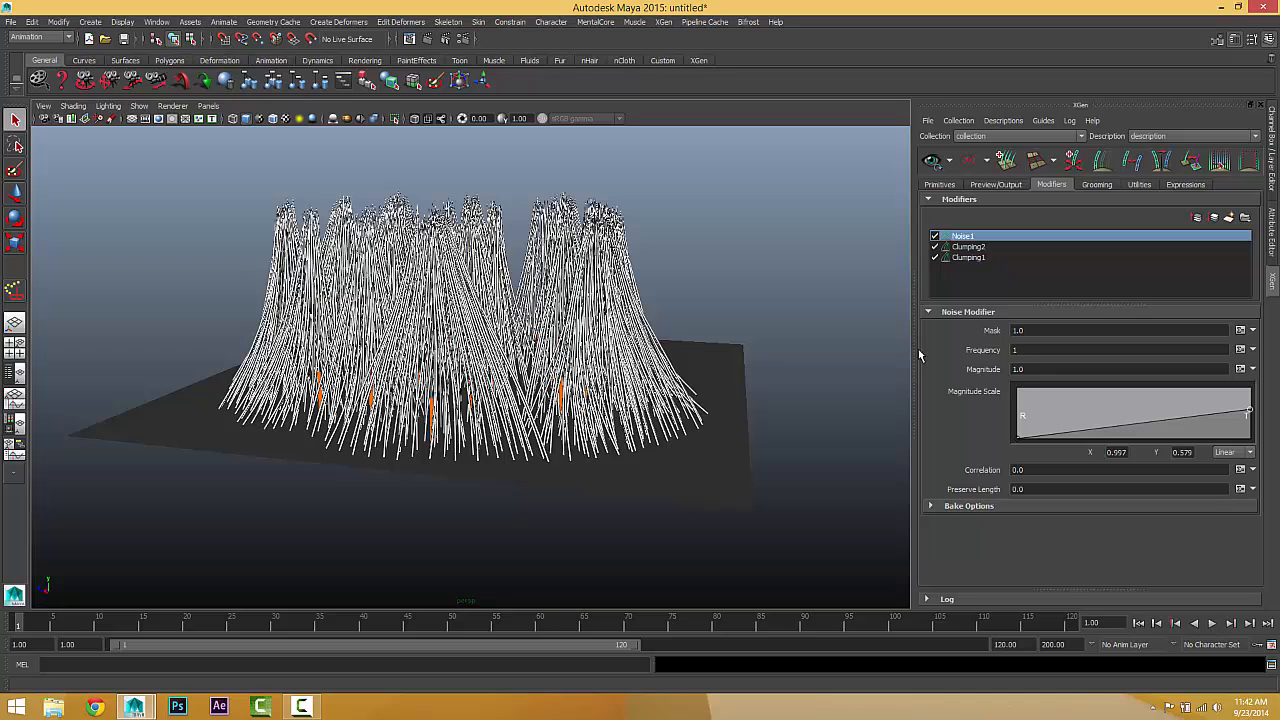
- Set the Magnitude of the Noise modifier to 5
{"action": "left_click_drag", "start_coordinate": [1043, 366], "coordinate": [939, 370]}
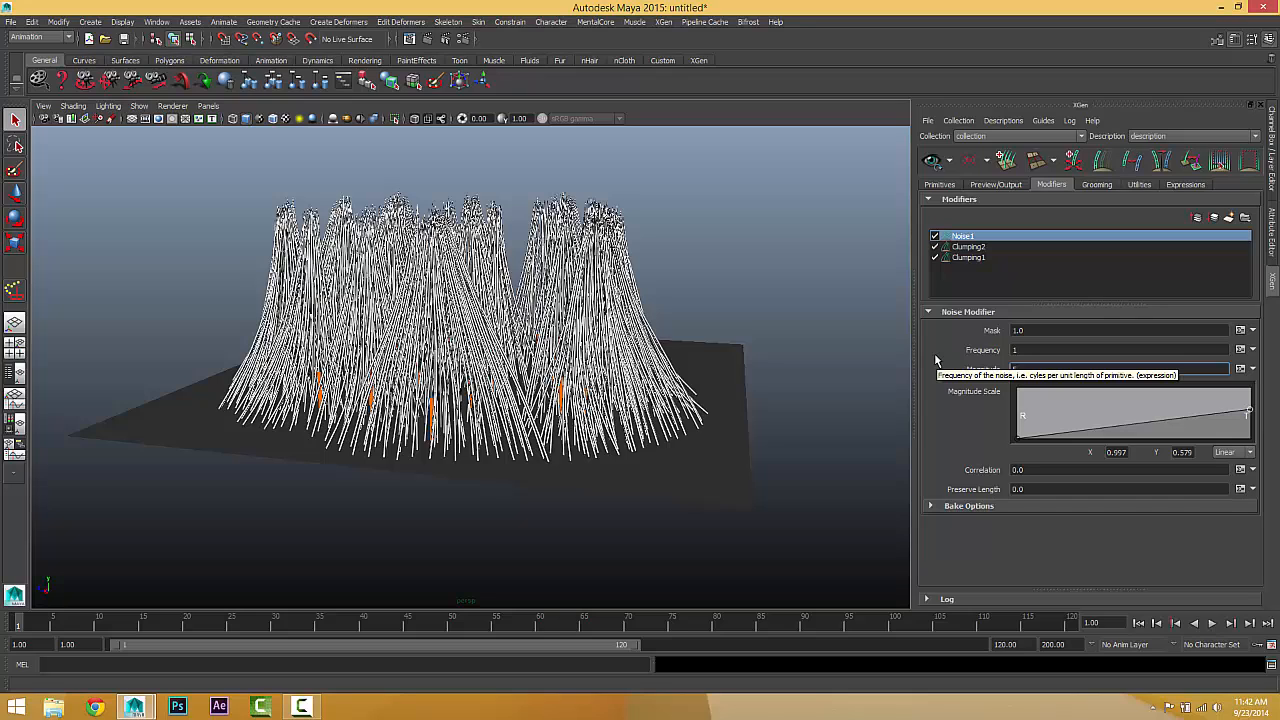
{"action": "type", "text": "5"}
{"action": "key", "text": "Return"}
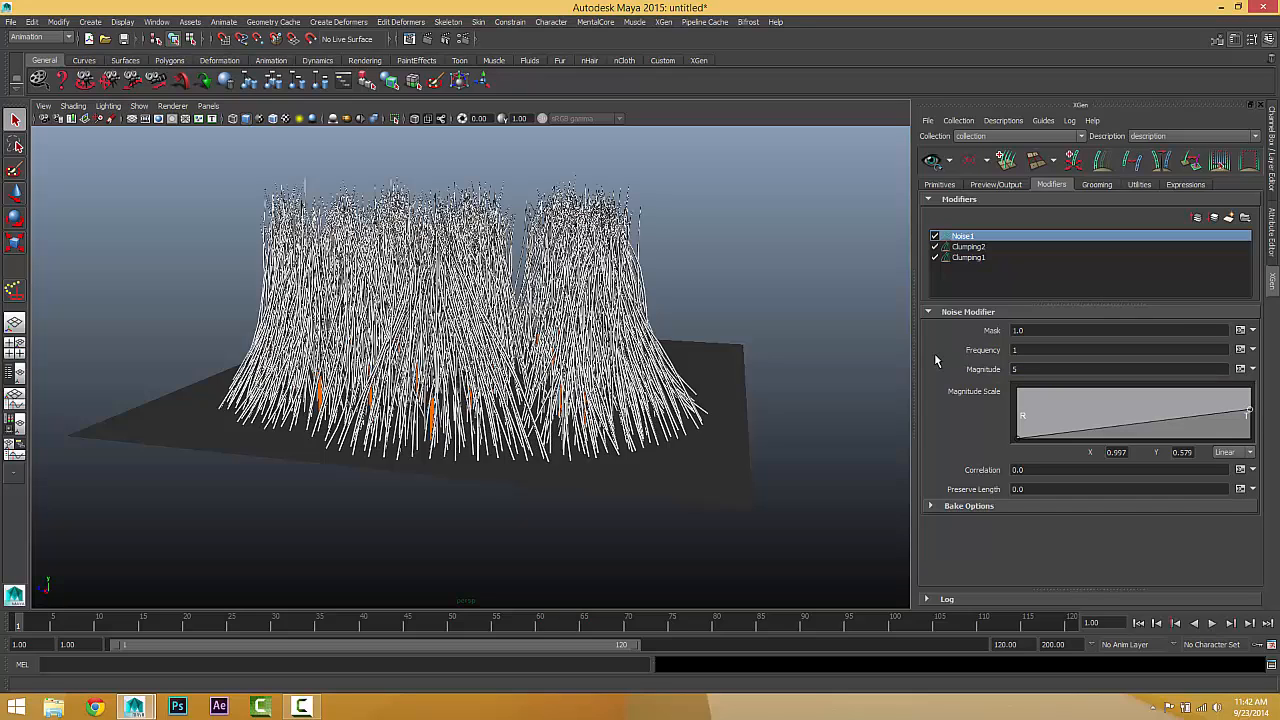
{"action": "left_click_drag", "start_coordinate": [509, 390], "coordinate": [398, 385], "text": "alt"}
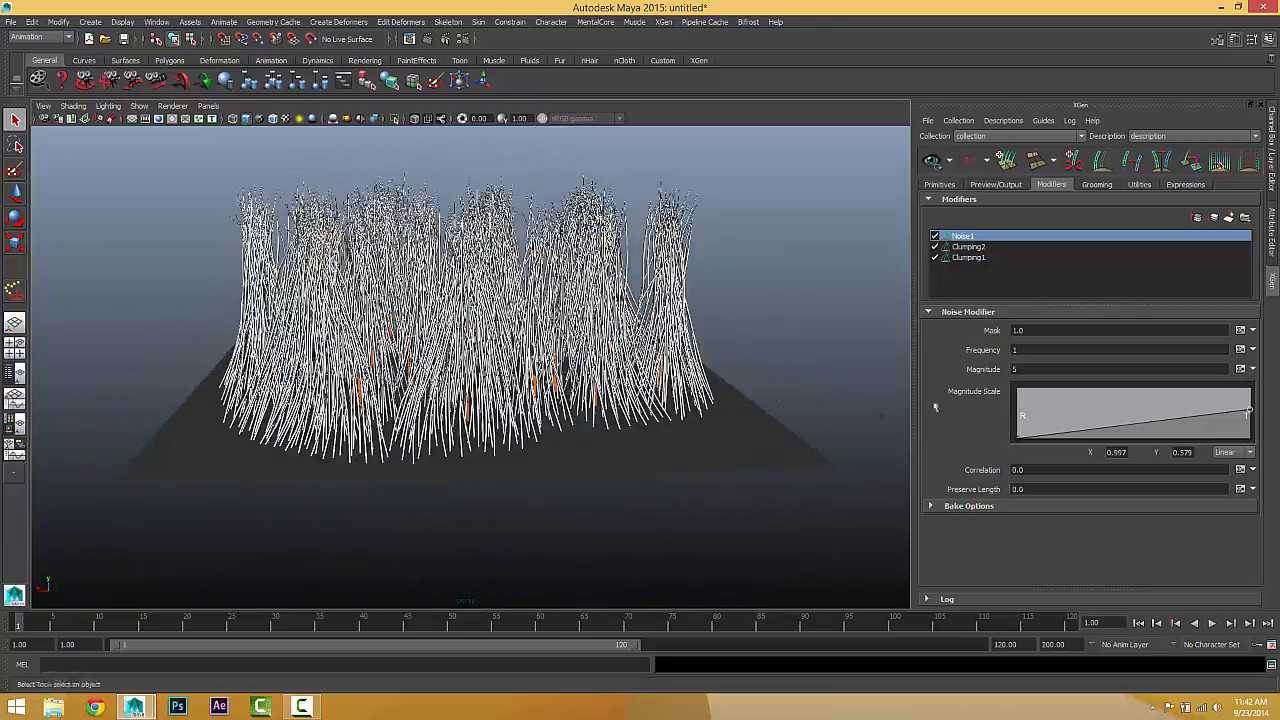
- Reduce the Magnitude of the Noise modifier to 2
{"action": "left_click", "coordinate": [1015, 369]}
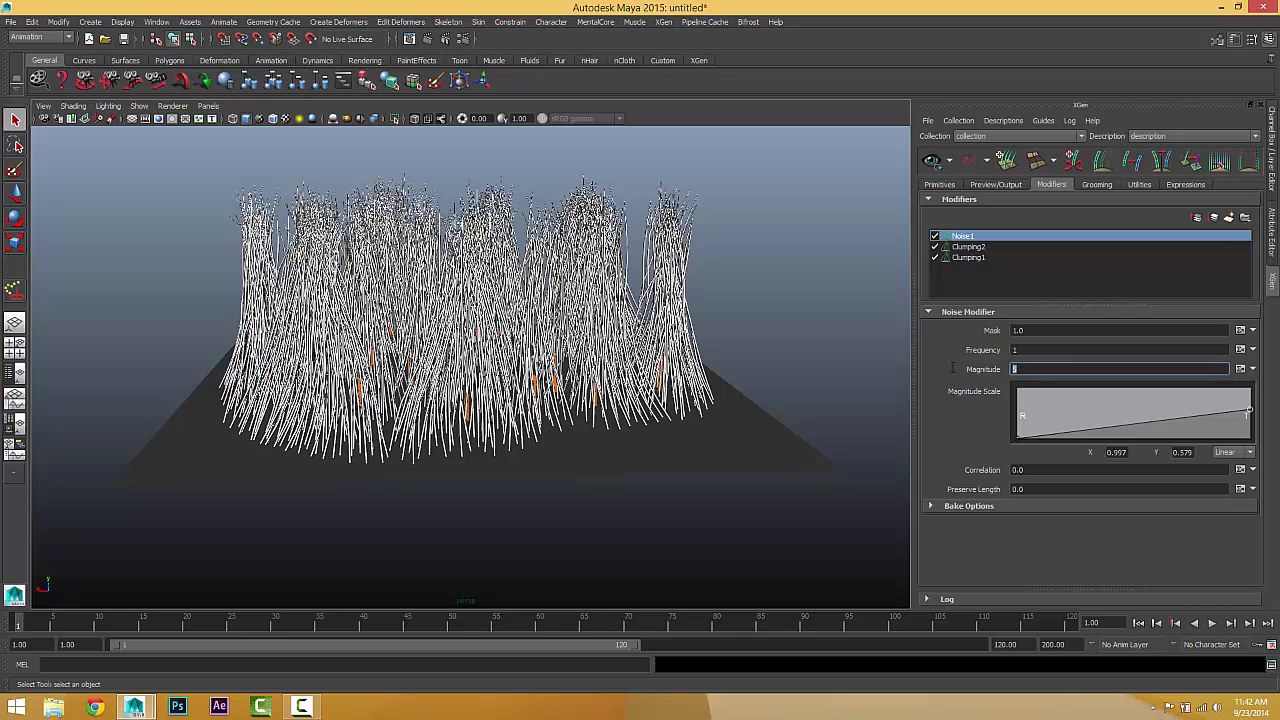
{"action": "key", "text": "Return"}
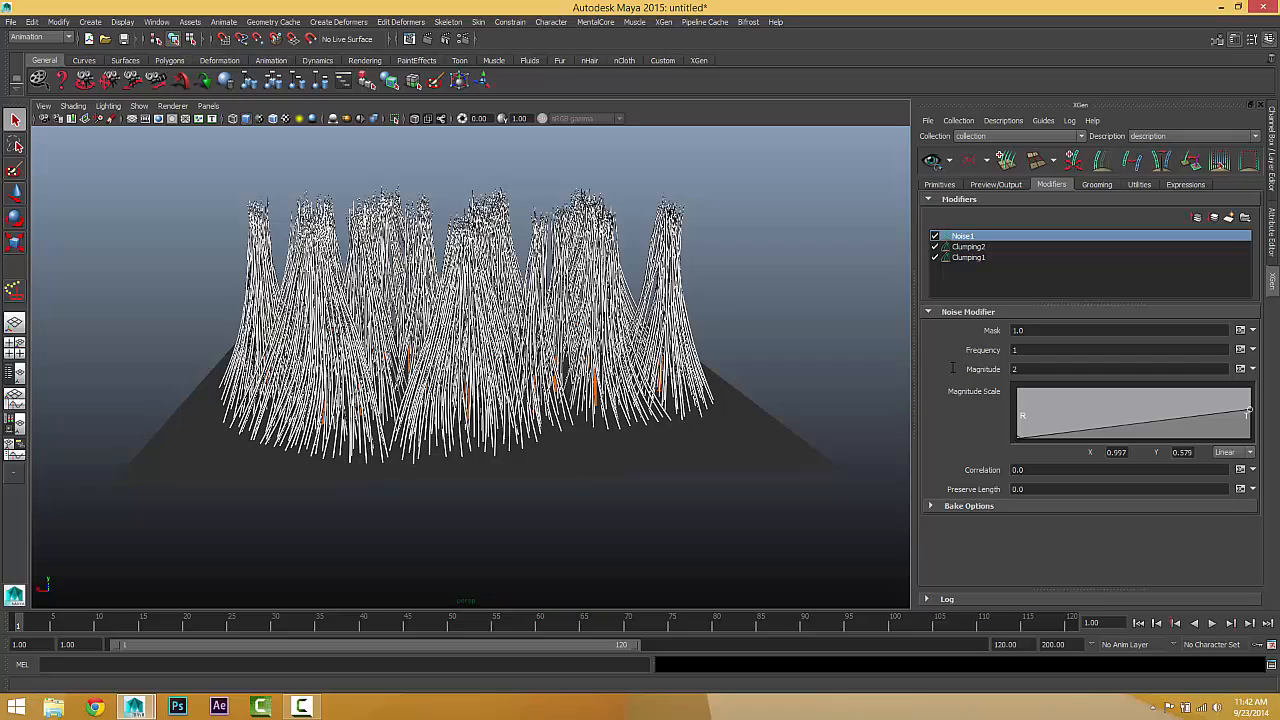
{"action": "left_click_drag", "start_coordinate": [893, 404], "coordinate": [734, 393], "text": "alt"}
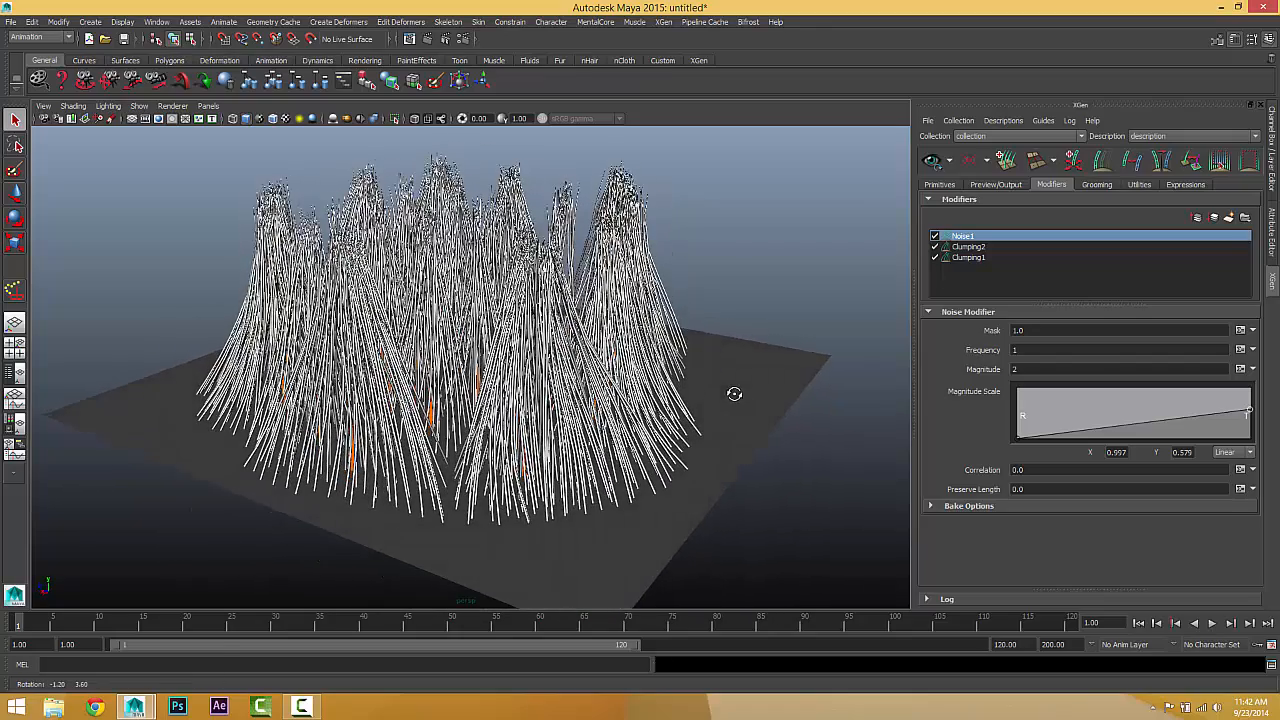
- Set the Modifier CV Count of the spline primitives to 20 so they bend more smoothly
{"action": "left_click", "coordinate": [939, 185]}
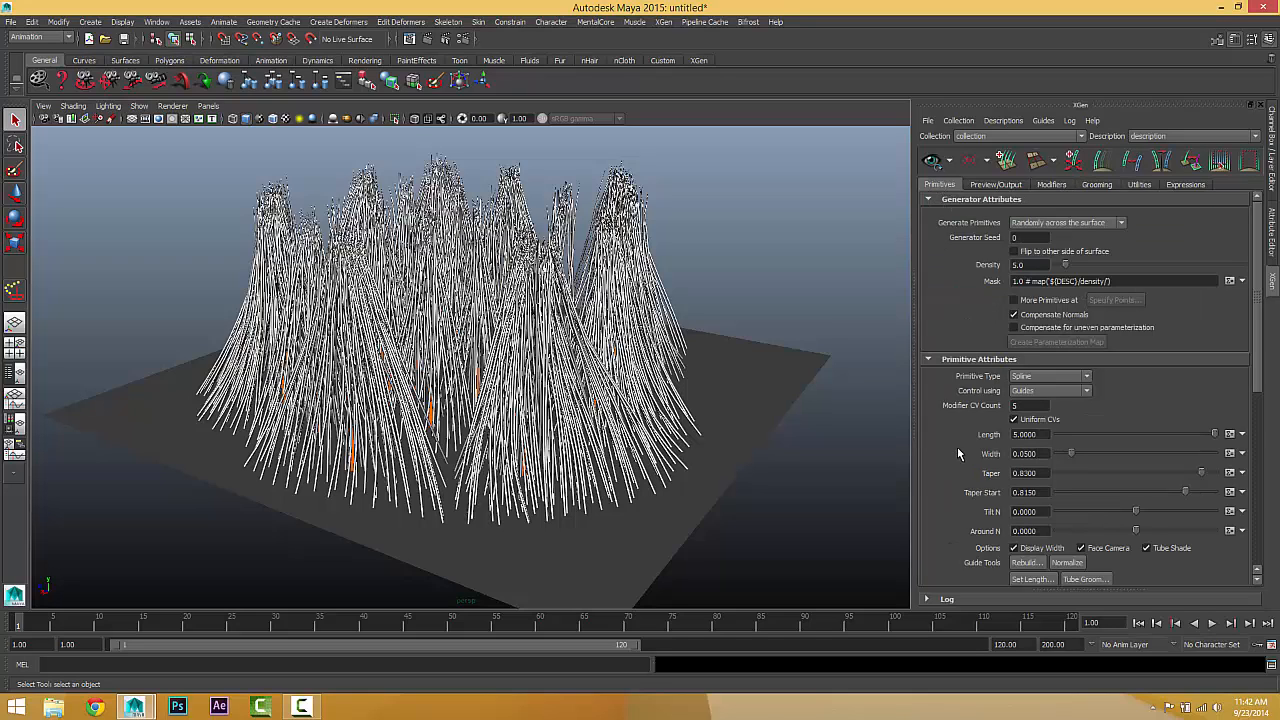
{"action": "left_click", "coordinate": [1014, 406]}
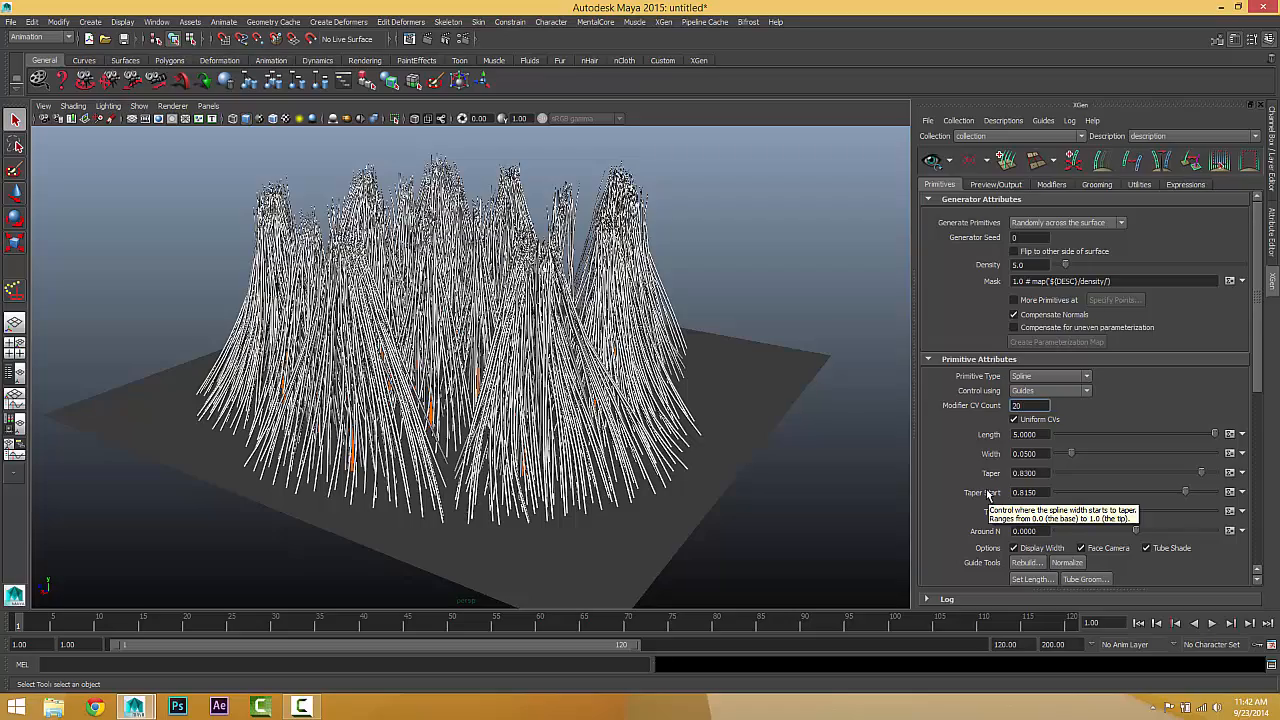
{"action": "key", "text": "Return"}
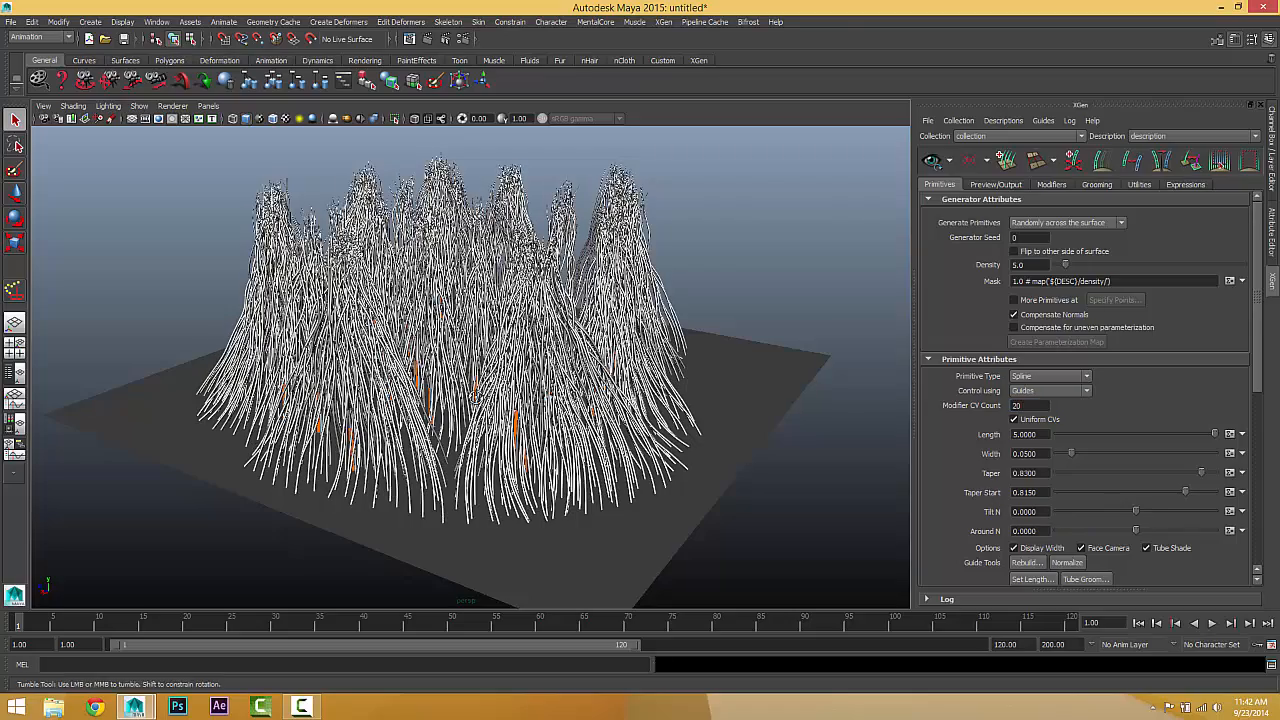
{"action": "left_click_drag", "start_coordinate": [476, 398], "coordinate": [556, 349], "text": "alt"}
{"action": "mouse_move", "coordinate": [630, 330]}
{"action": "left_mouse_down", "text": "alt"}
{"action": "mouse_move", "coordinate": [618, 344]}
{"action": "mouse_move", "coordinate": [645, 336]}
{"action": "left_mouse_up", "text": "alt"}
{"action": "right_click_drag", "start_coordinate": [645, 336], "coordinate": [724, 334], "text": "alt"}
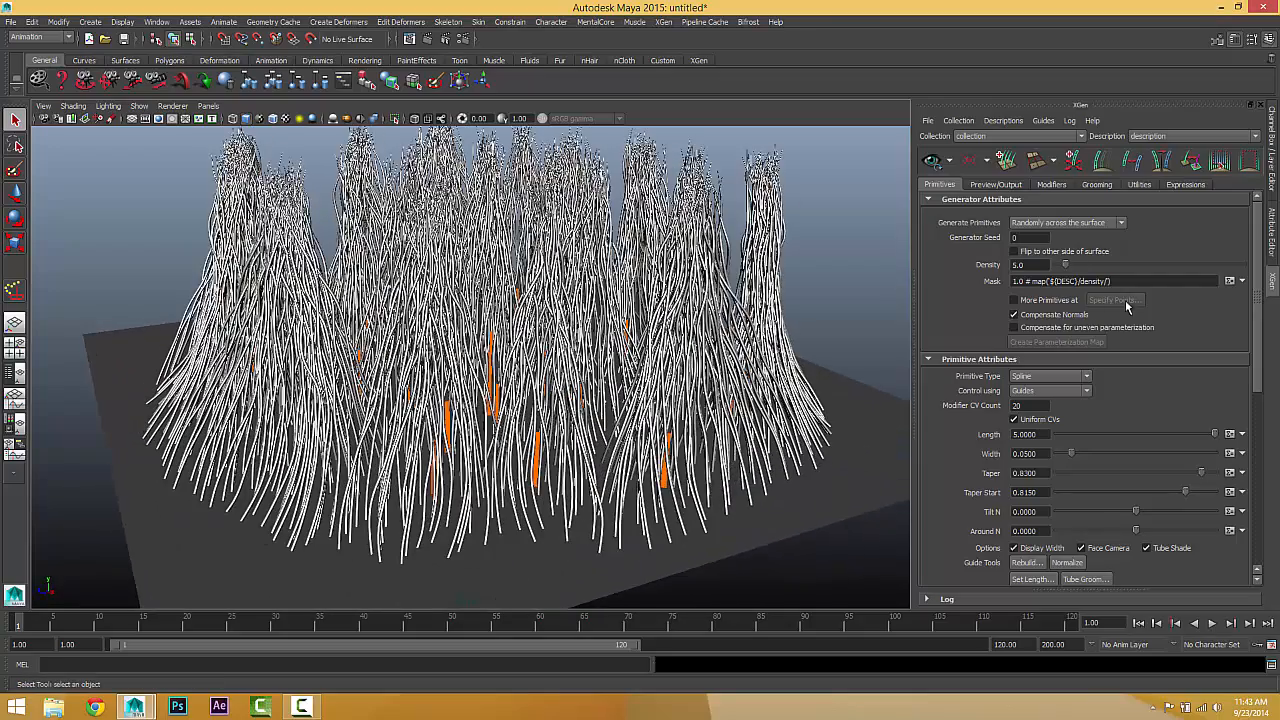
- Darken the Primitive Color in the preview settings to black
{"action": "left_click", "coordinate": [1000, 187]}
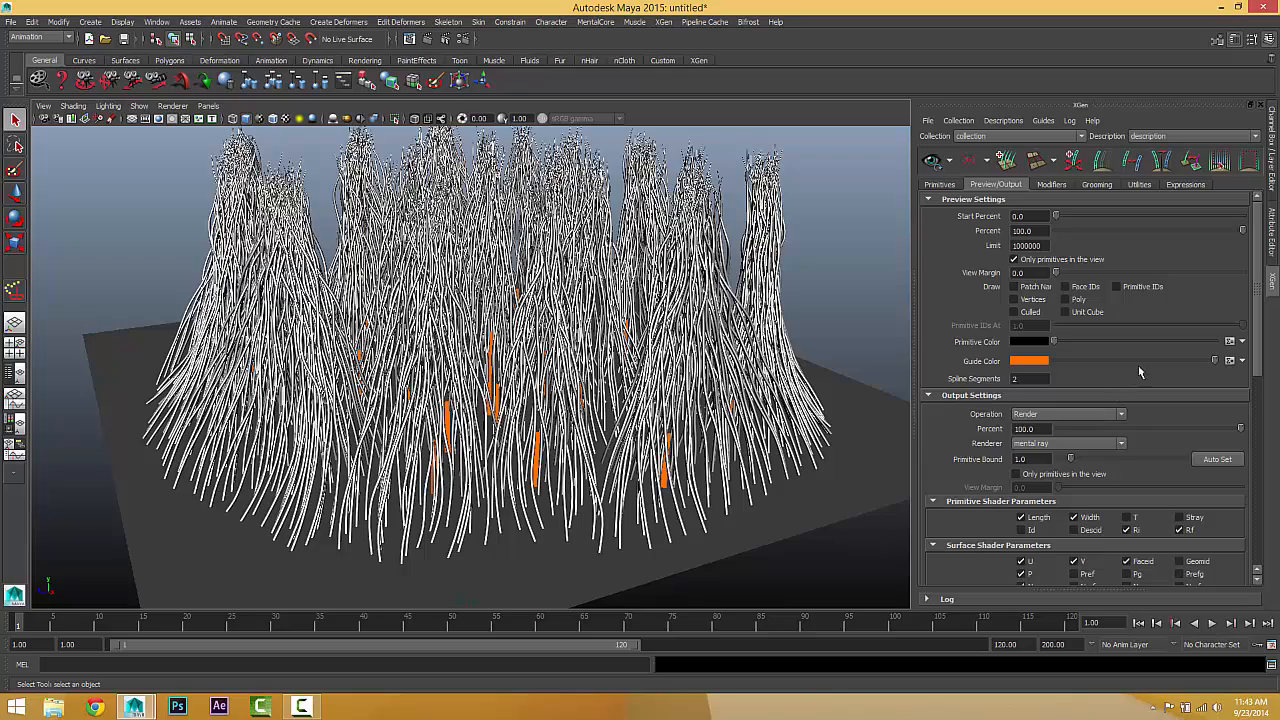
{"action": "left_click_drag", "start_coordinate": [1058, 343], "coordinate": [1006, 343]}
{"action": "left_click_drag", "start_coordinate": [760, 380], "coordinate": [724, 380], "text": "alt"}
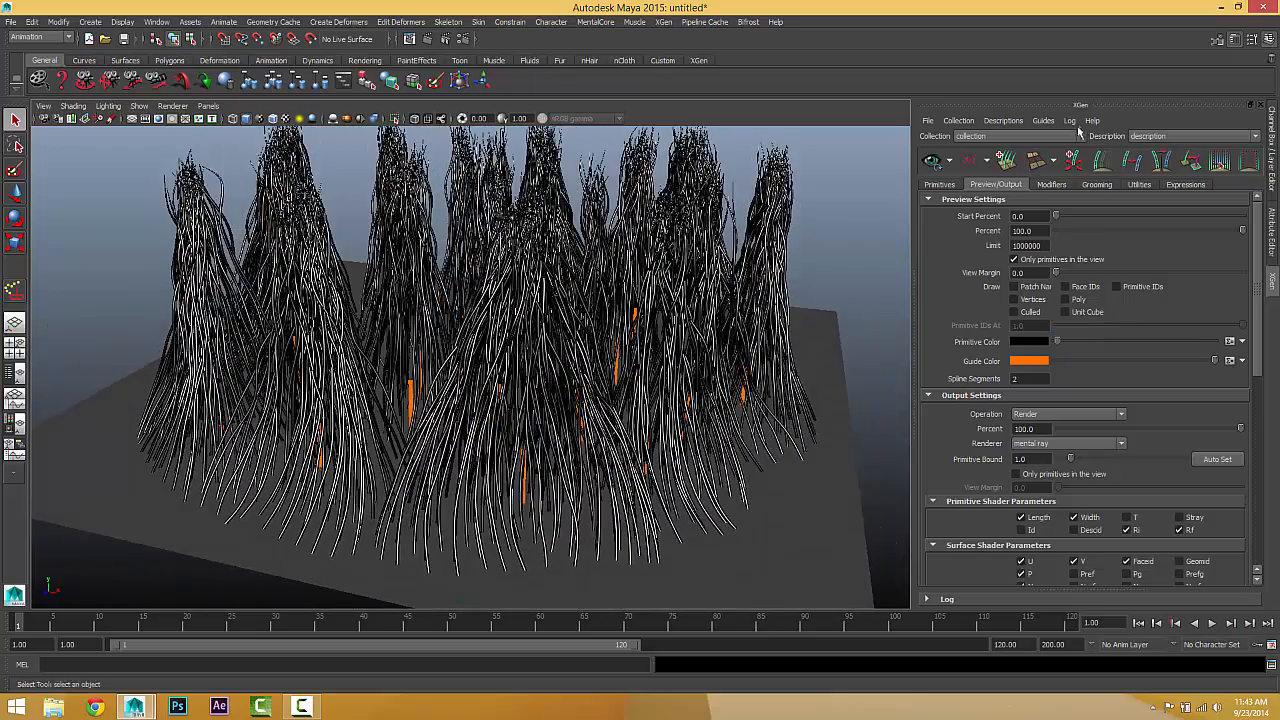
- Set the Magnitude of the Noise modifier to 1
{"action": "left_click", "coordinate": [938, 185]}
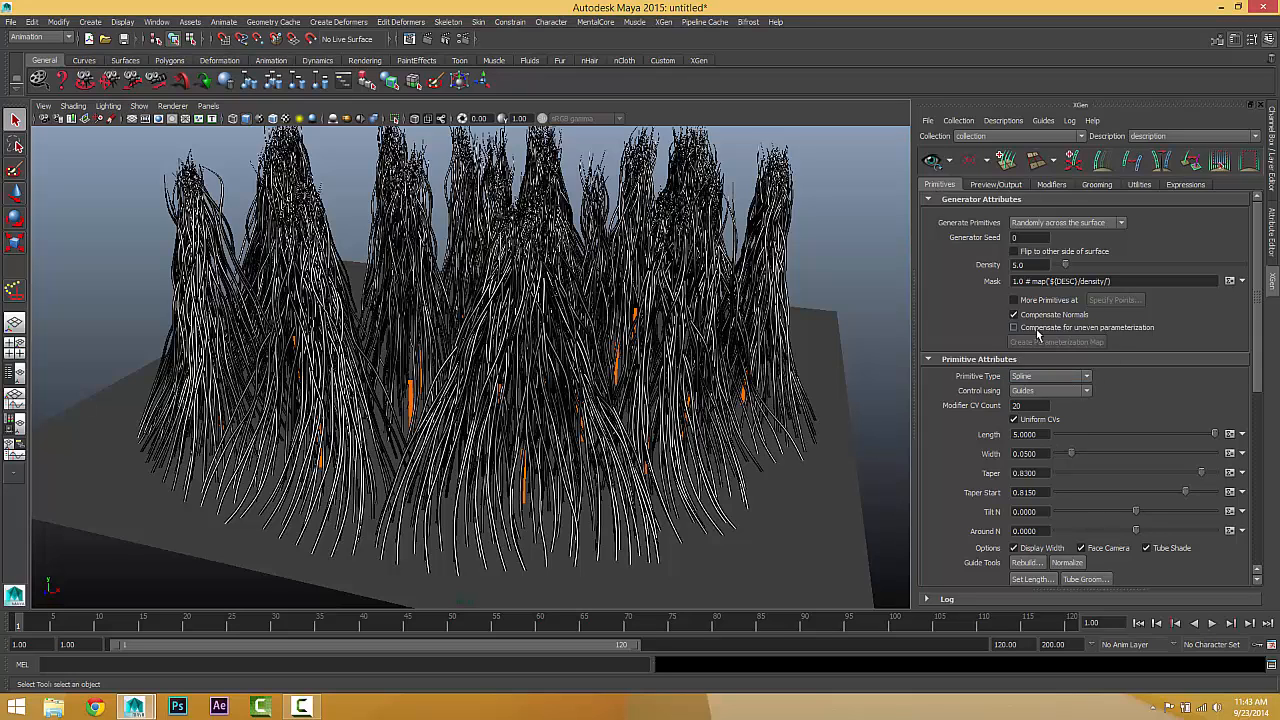
{"action": "left_click", "coordinate": [1061, 186]}
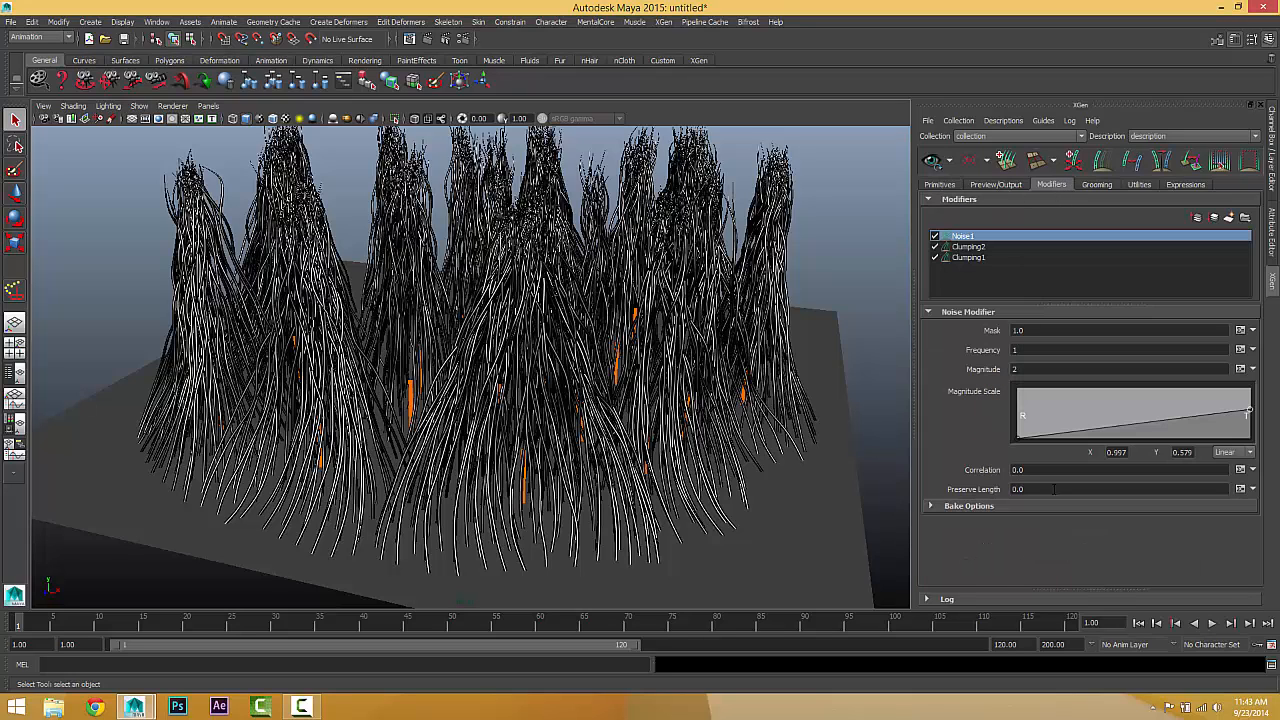
{"action": "left_click", "coordinate": [1031, 370]}
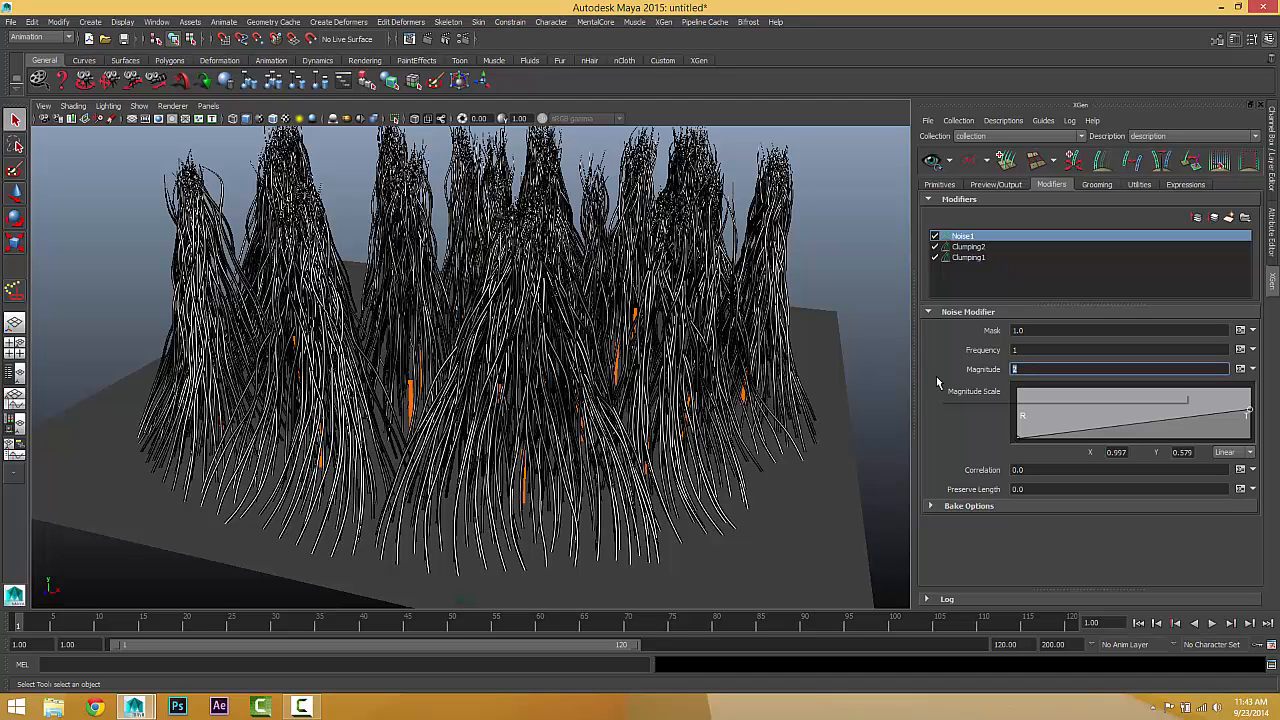
{"action": "type", "text": "1"}
{"action": "key", "text": "Return"}
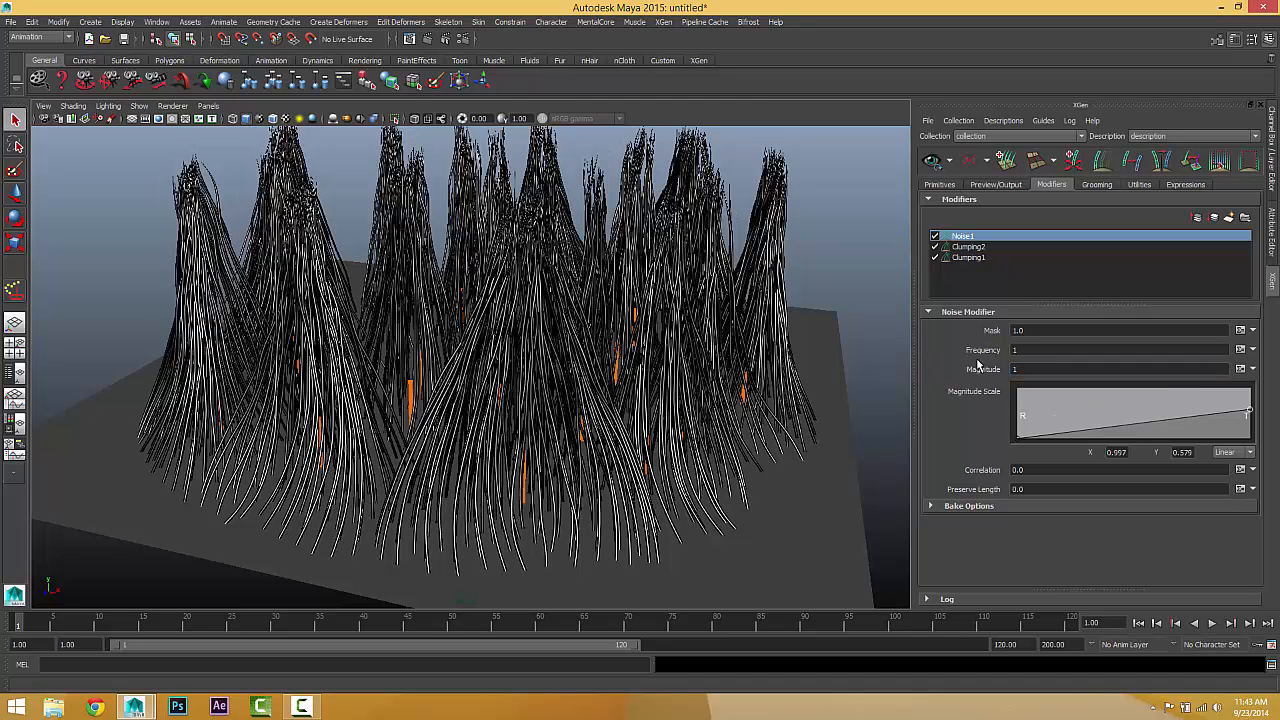
- Set the Frequency of the Noise modifier to 2
{"action": "left_click", "coordinate": [1025, 349]}
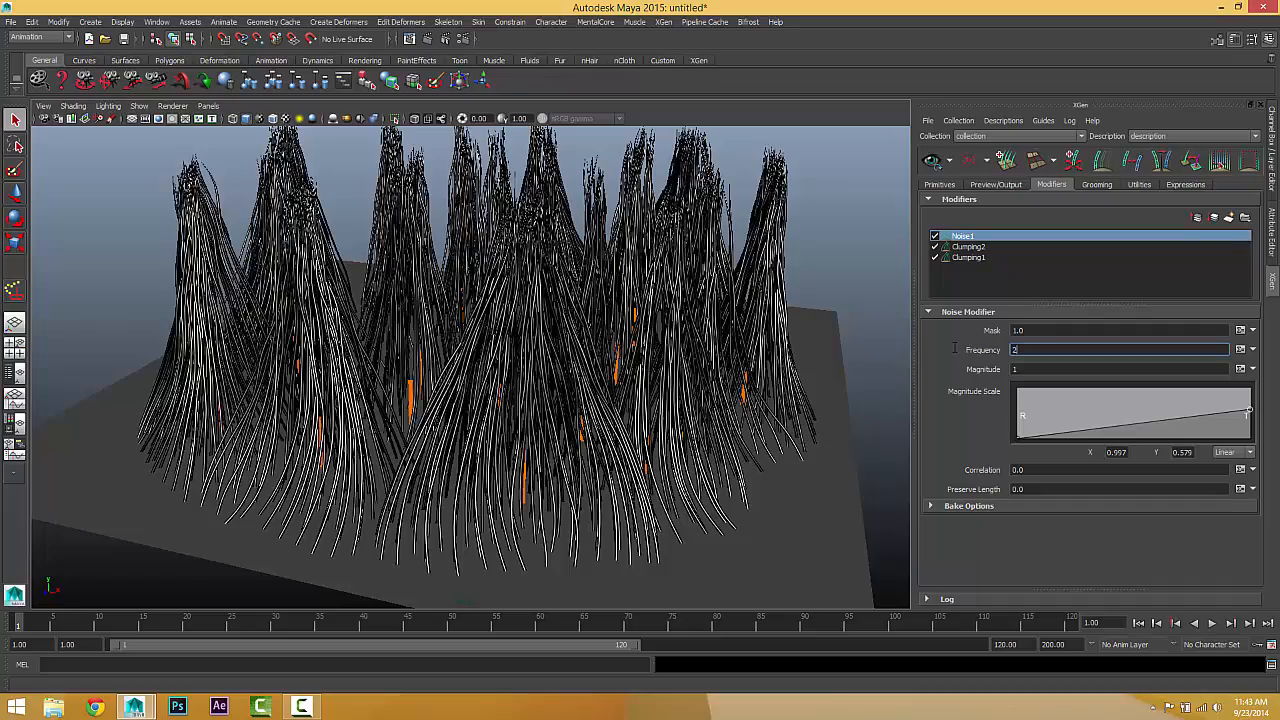
{"action": "type", "text": "2"}
{"action": "key", "text": "Return"}
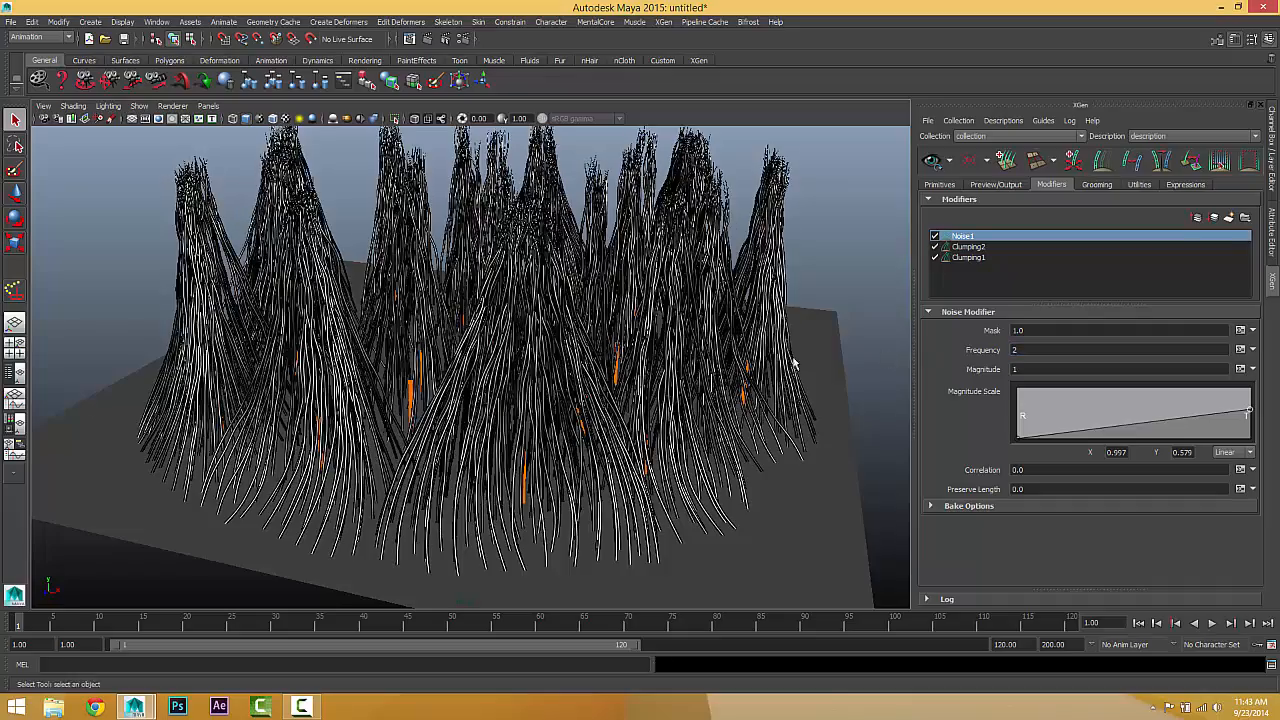
{"action": "left_click_drag", "start_coordinate": [733, 370], "coordinate": [706, 369], "text": "alt"}
{"action": "left_click_drag", "start_coordinate": [797, 298], "coordinate": [730, 300], "text": "alt"}
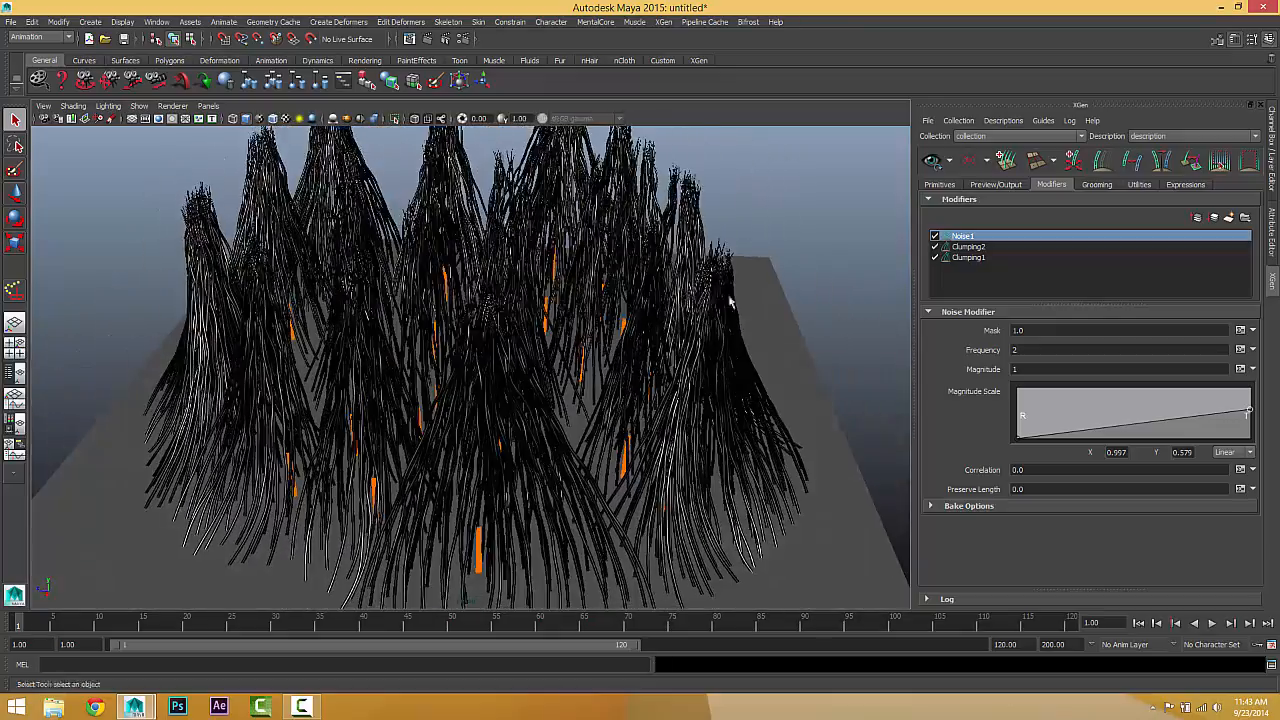
- Adjust the root end of the first Clumping modifier's Clump Scale curve, placing its root point at about X 0.003, Y 0.487
{"action": "left_click", "coordinate": [970, 259]}
{"action": "left_click", "coordinate": [968, 246]}
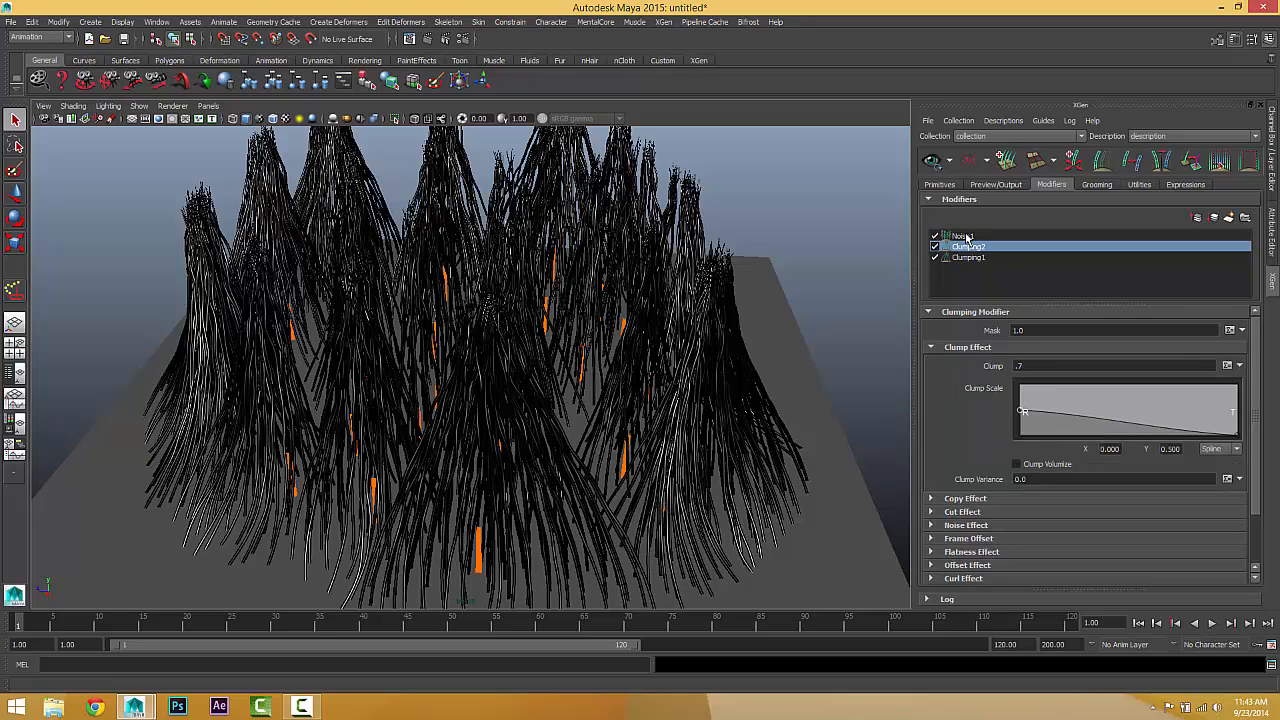
{"action": "left_click", "coordinate": [964, 236]}
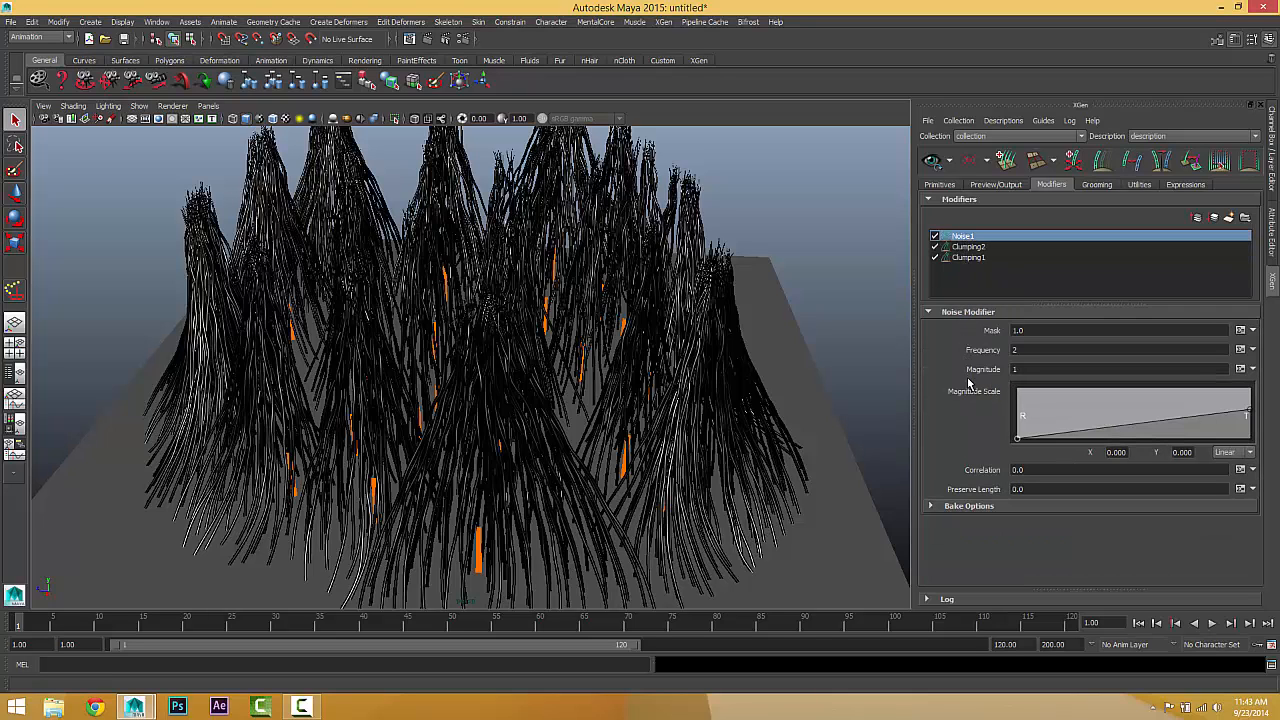
{"action": "left_click", "coordinate": [968, 258]}
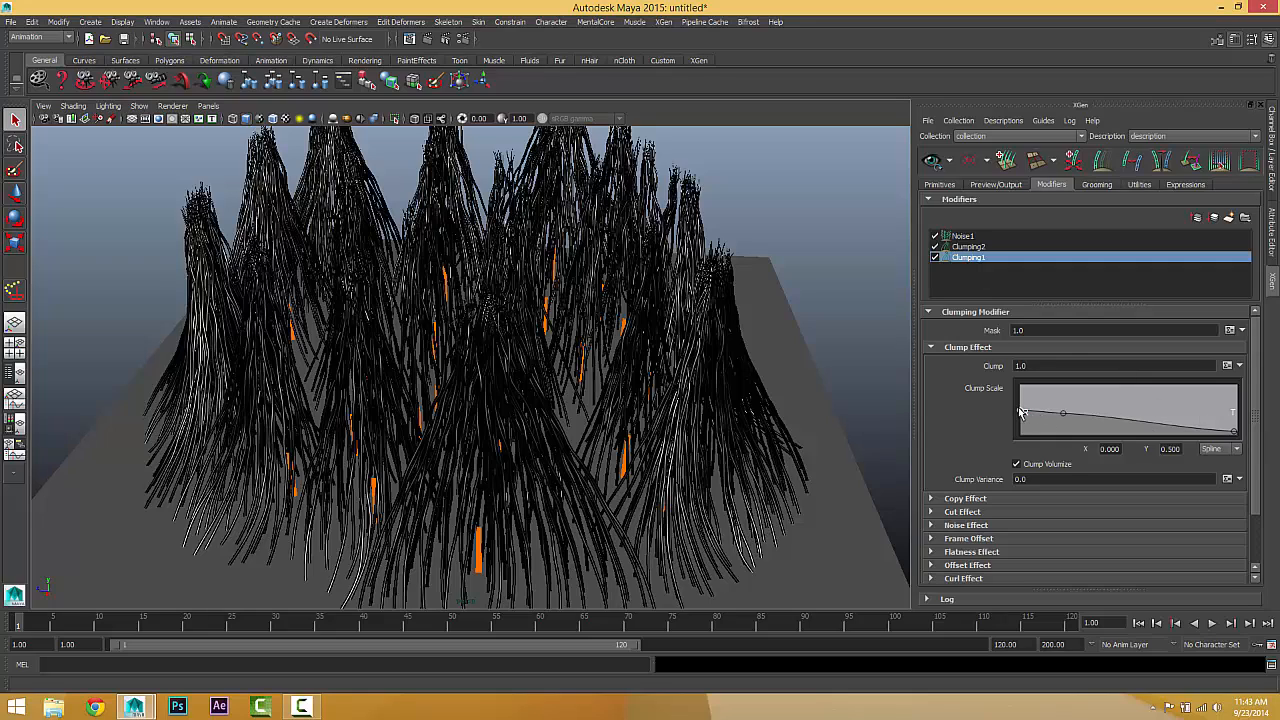
{"action": "mouse_move", "coordinate": [1022, 412]}
{"action": "left_mouse_down"}
{"action": "mouse_move", "coordinate": [1026, 398]}
{"action": "mouse_move", "coordinate": [972, 420]}
{"action": "mouse_move", "coordinate": [1003, 417]}
{"action": "mouse_move", "coordinate": [1004, 395]}
{"action": "mouse_move", "coordinate": [1003, 418]}
{"action": "mouse_move", "coordinate": [1017, 405]}
{"action": "left_mouse_up"}
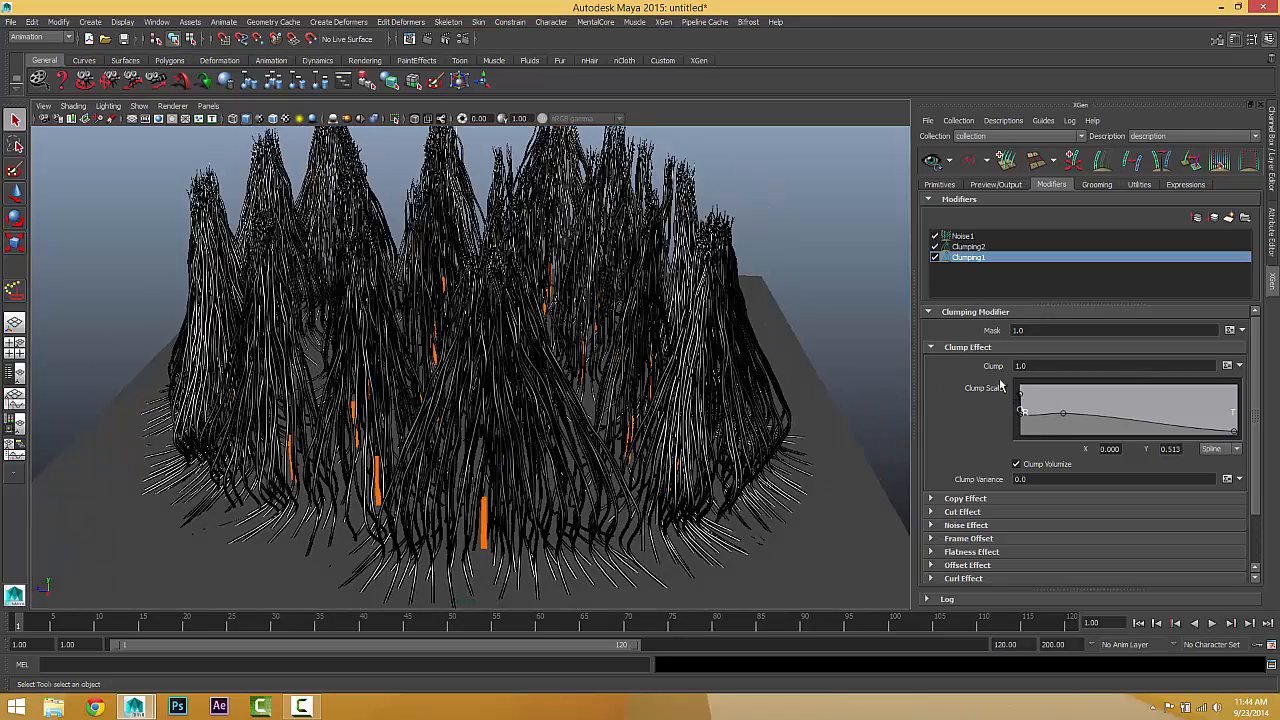
{"action": "left_click_drag", "start_coordinate": [1018, 400], "coordinate": [1021, 411]}
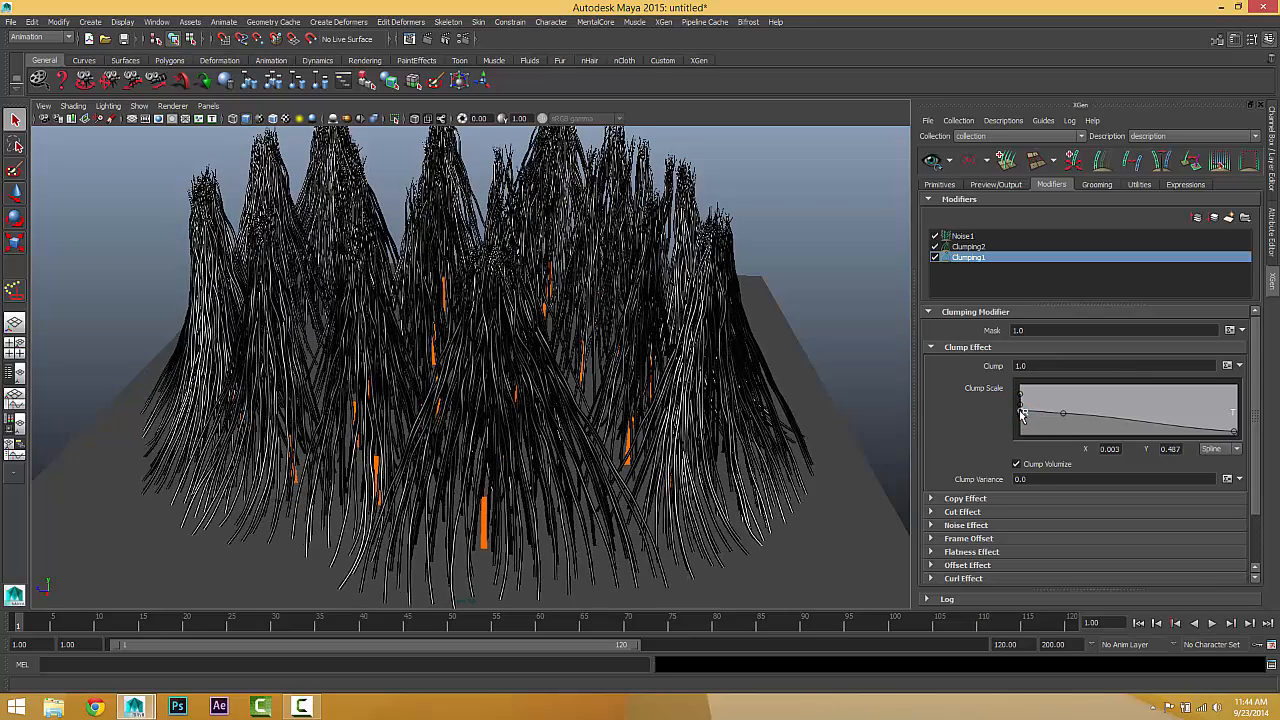
{"action": "left_click_drag", "start_coordinate": [761, 372], "coordinate": [752, 371], "text": "alt"}
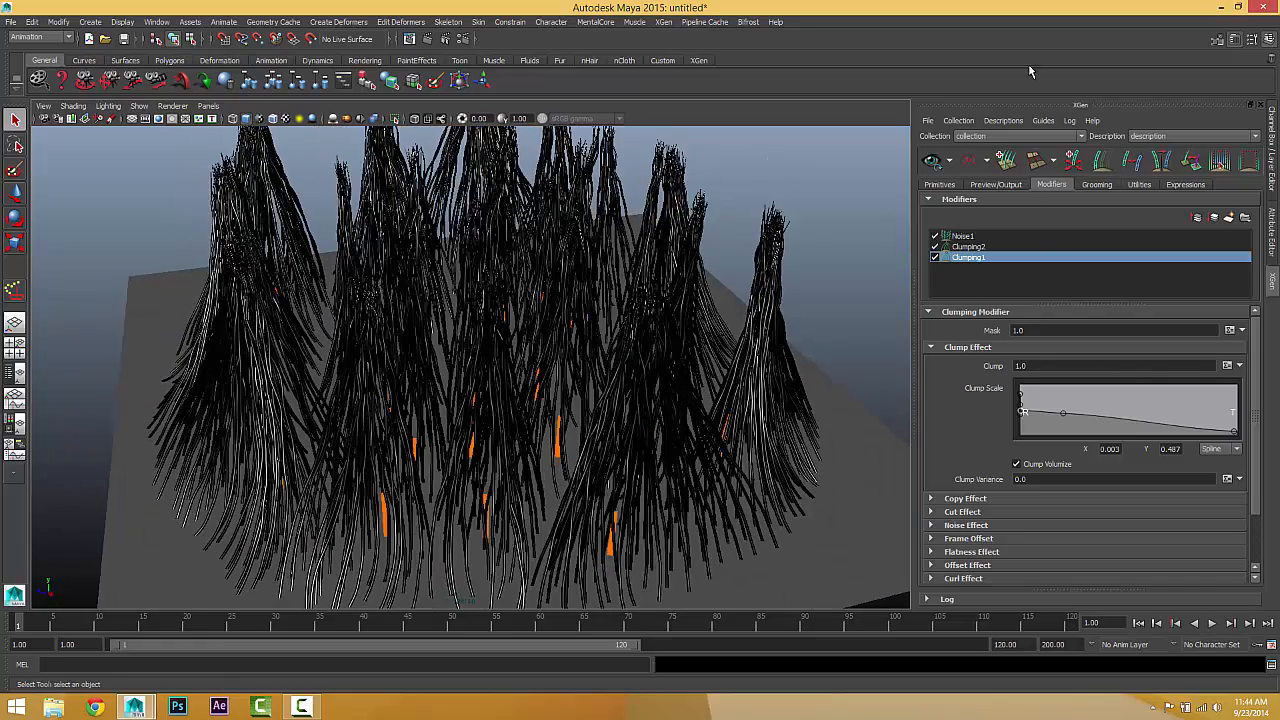
- Add an Anim Wires modifier on top of the Noise modifier
{"action": "left_click", "coordinate": [962, 236]}
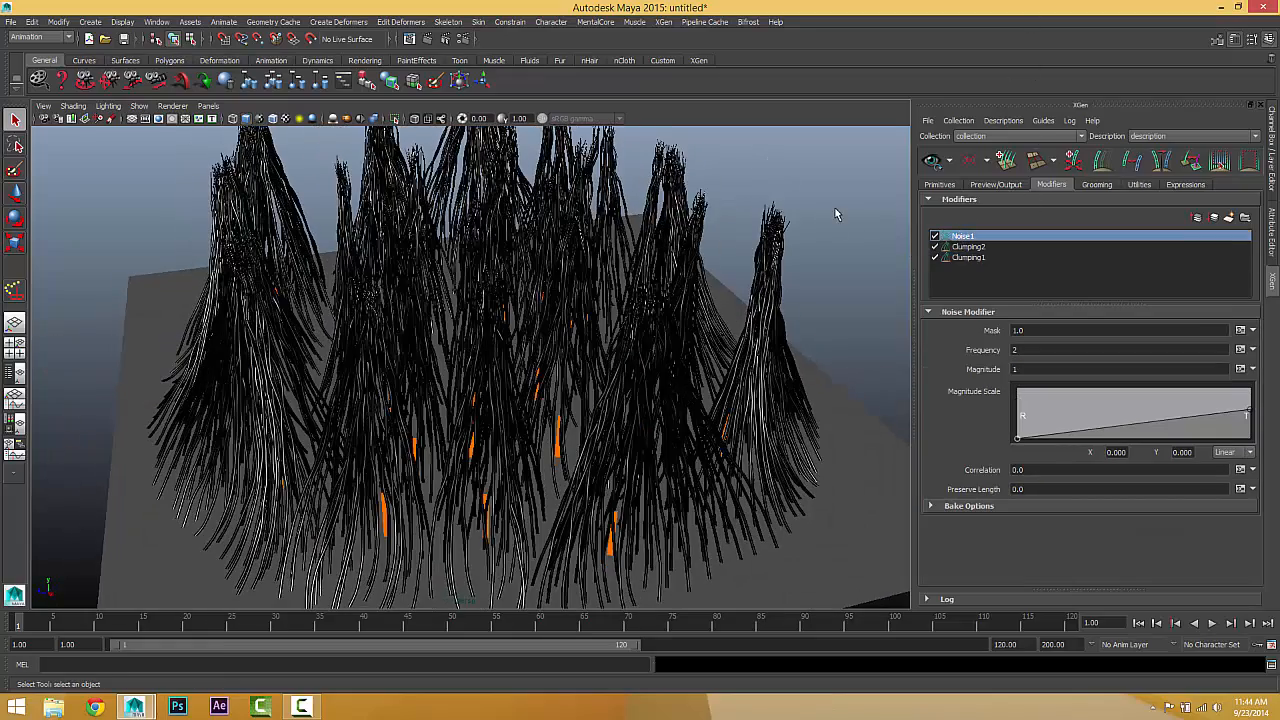
{"action": "left_click_drag", "start_coordinate": [757, 260], "coordinate": [486, 263], "text": "alt"}
{"action": "left_click_drag", "start_coordinate": [770, 351], "coordinate": [706, 345], "text": "alt"}
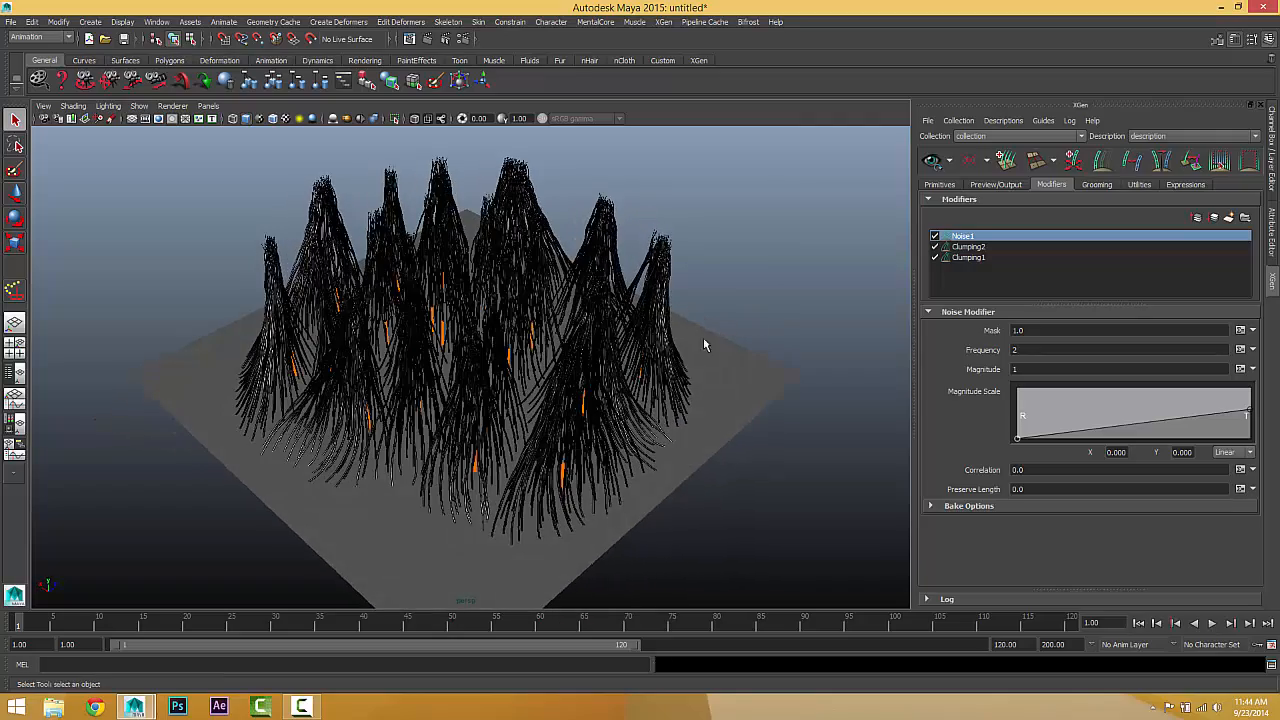
{"action": "left_click_drag", "start_coordinate": [552, 334], "coordinate": [540, 290], "text": "alt"}
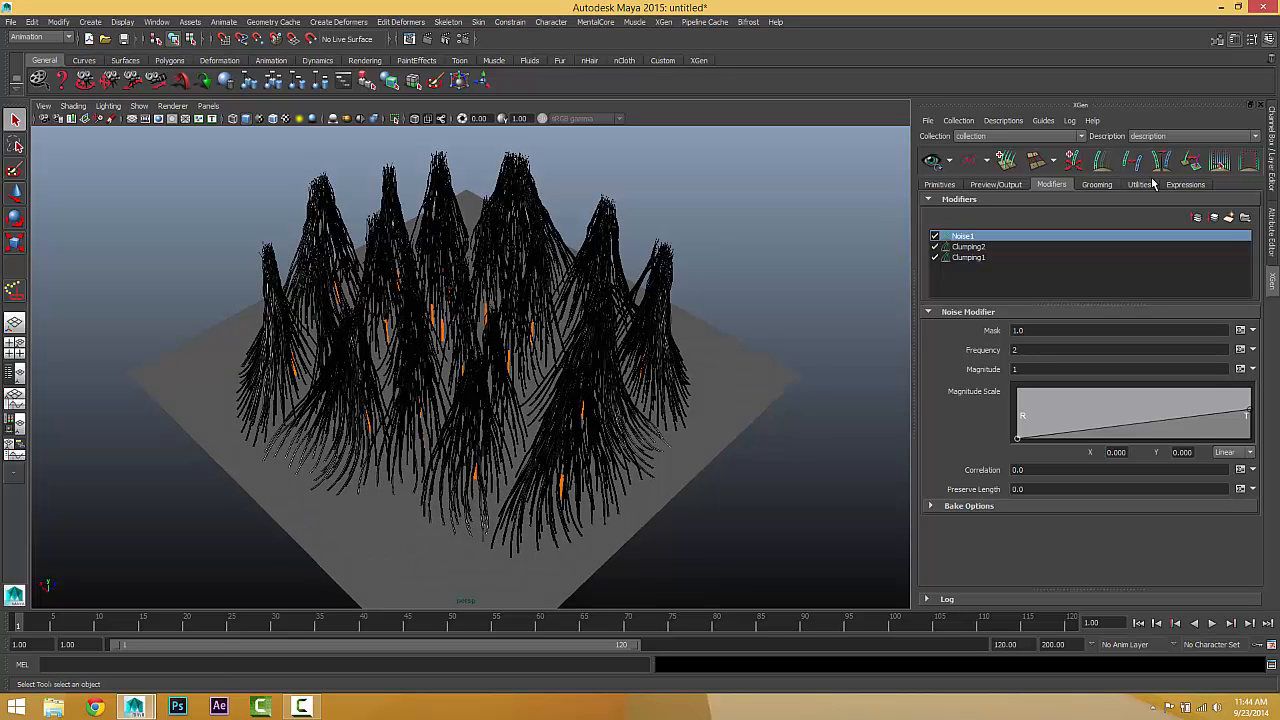
{"action": "left_click", "coordinate": [1228, 219]}
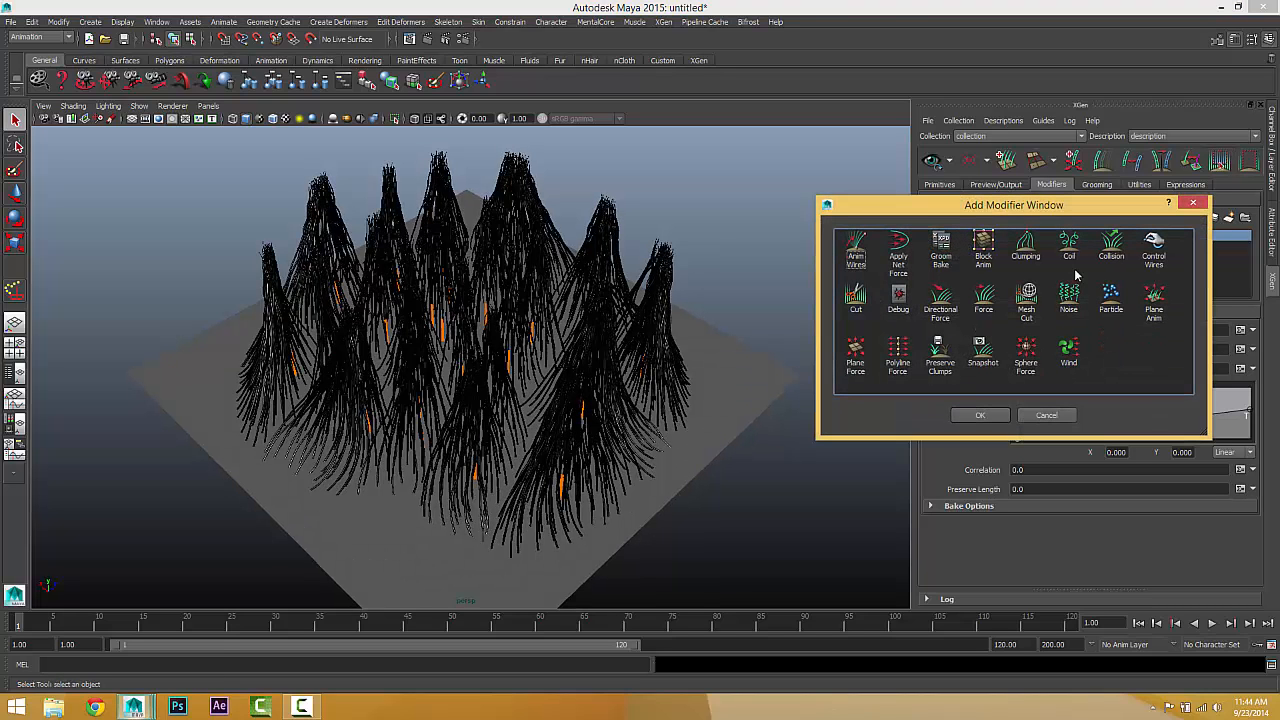
{"action": "left_click", "coordinate": [850, 248]}
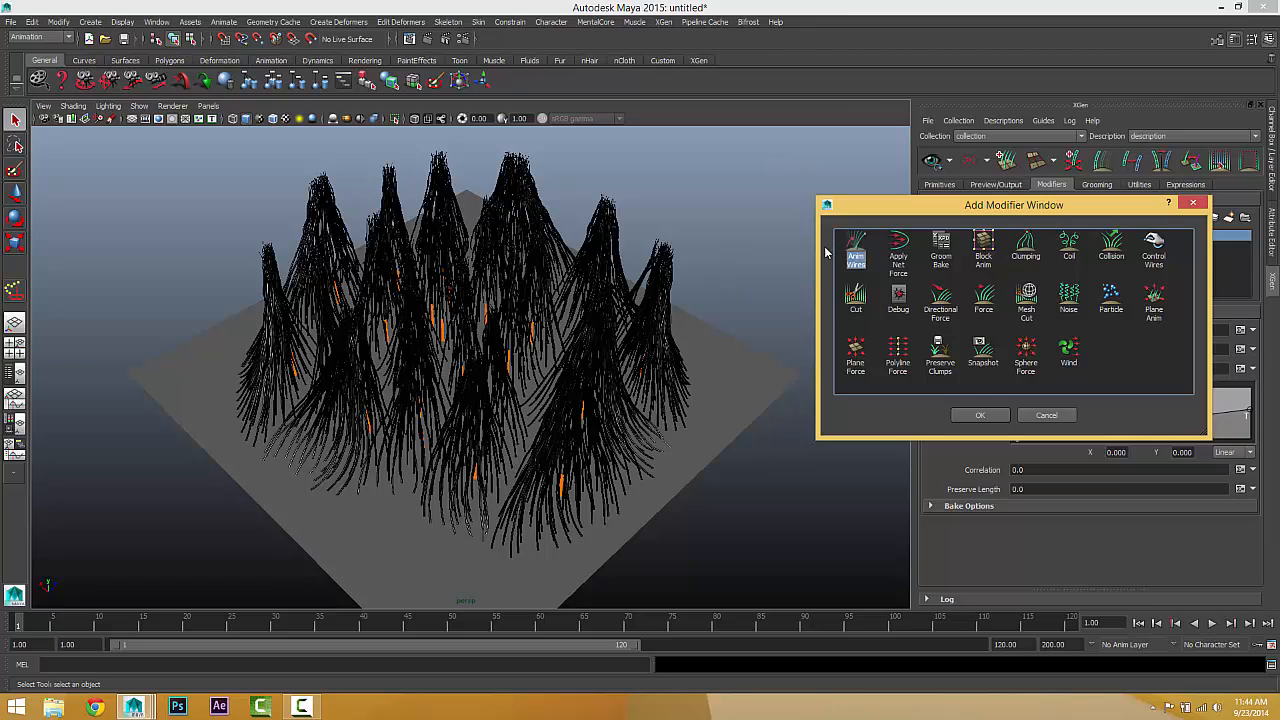
{"action": "left_click", "coordinate": [980, 414]}
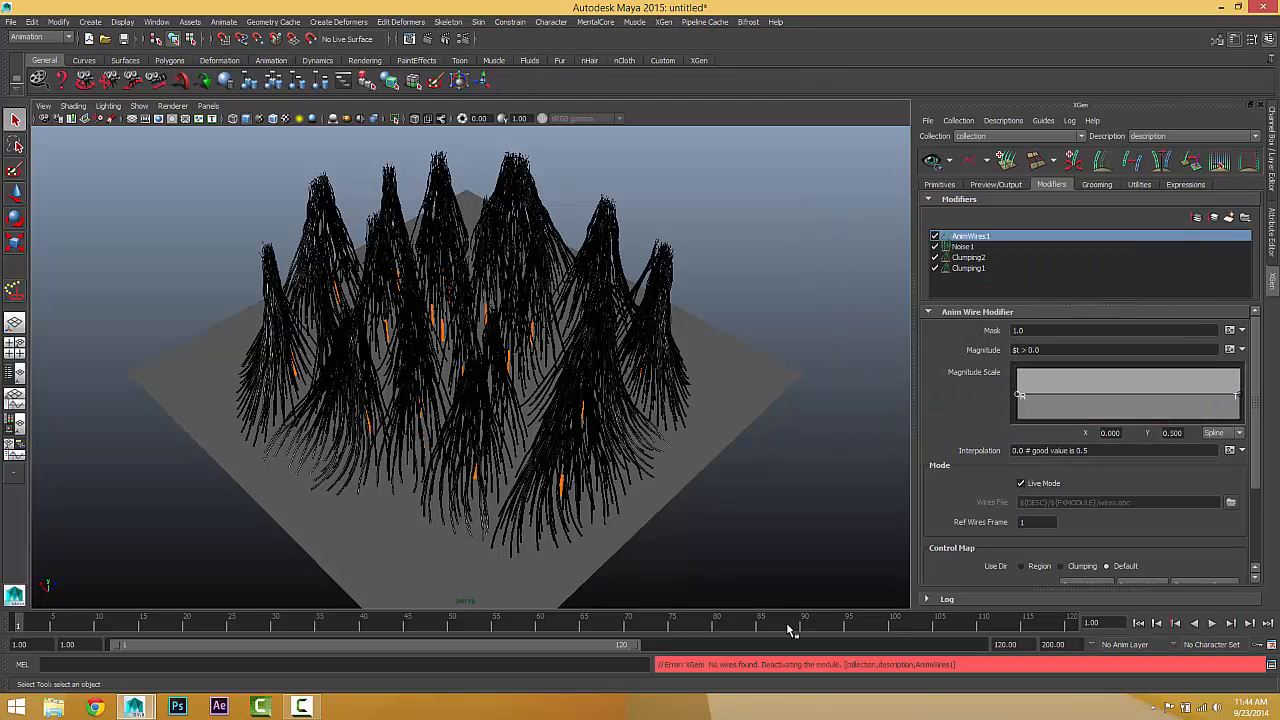
{"action": "left_click_drag", "start_coordinate": [588, 378], "coordinate": [588, 357], "text": "alt"}
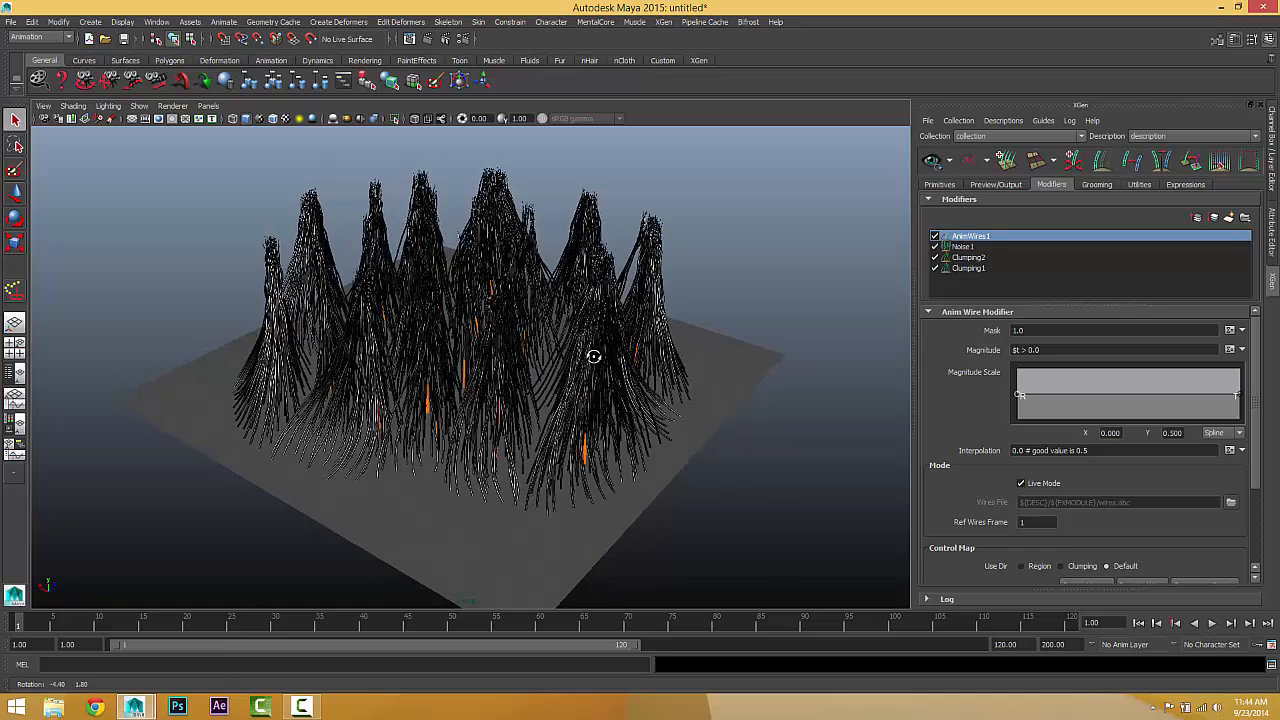
- Toggle the Display Width option of the spline primitives off and back on
{"action": "left_click", "coordinate": [940, 185]}
{"action": "scroll", "coordinate": [1005, 345], "scroll_direction": "down", "scroll_amount": 5}
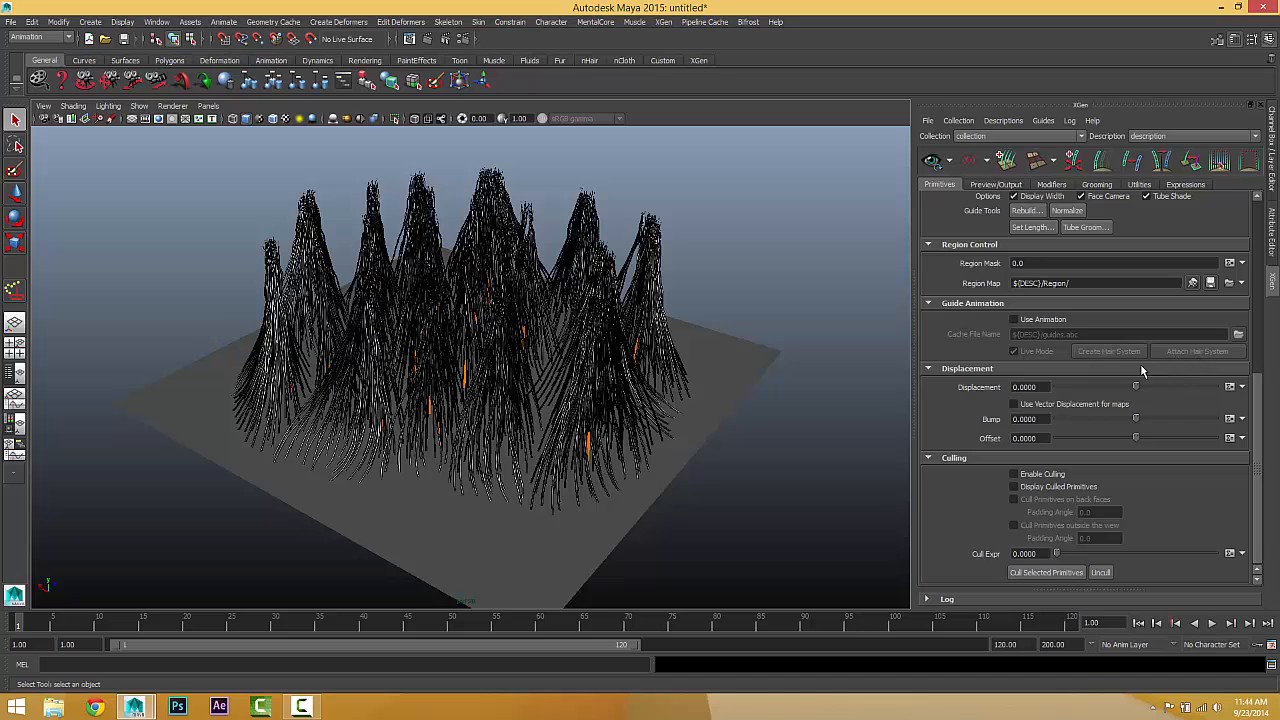
{"action": "left_click_drag", "start_coordinate": [528, 393], "coordinate": [534, 388], "text": "alt"}
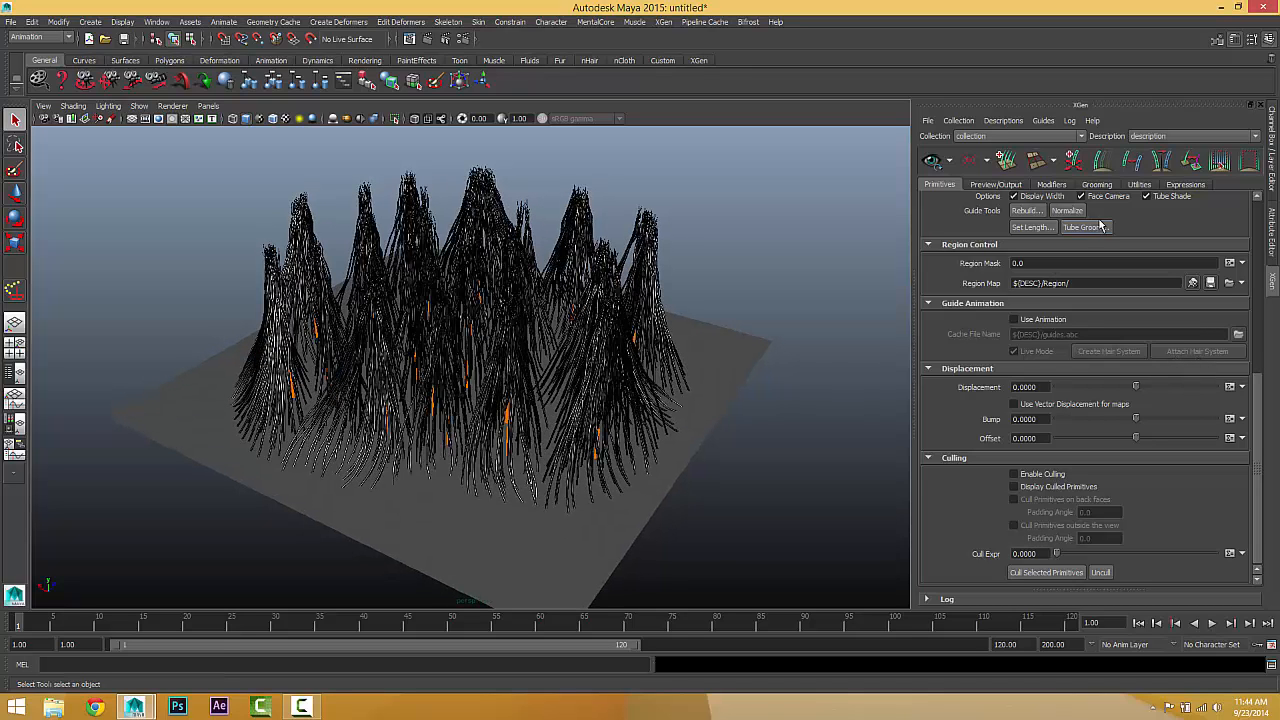
{"action": "left_click", "coordinate": [1040, 198]}
{"action": "left_click", "coordinate": [1040, 198]}
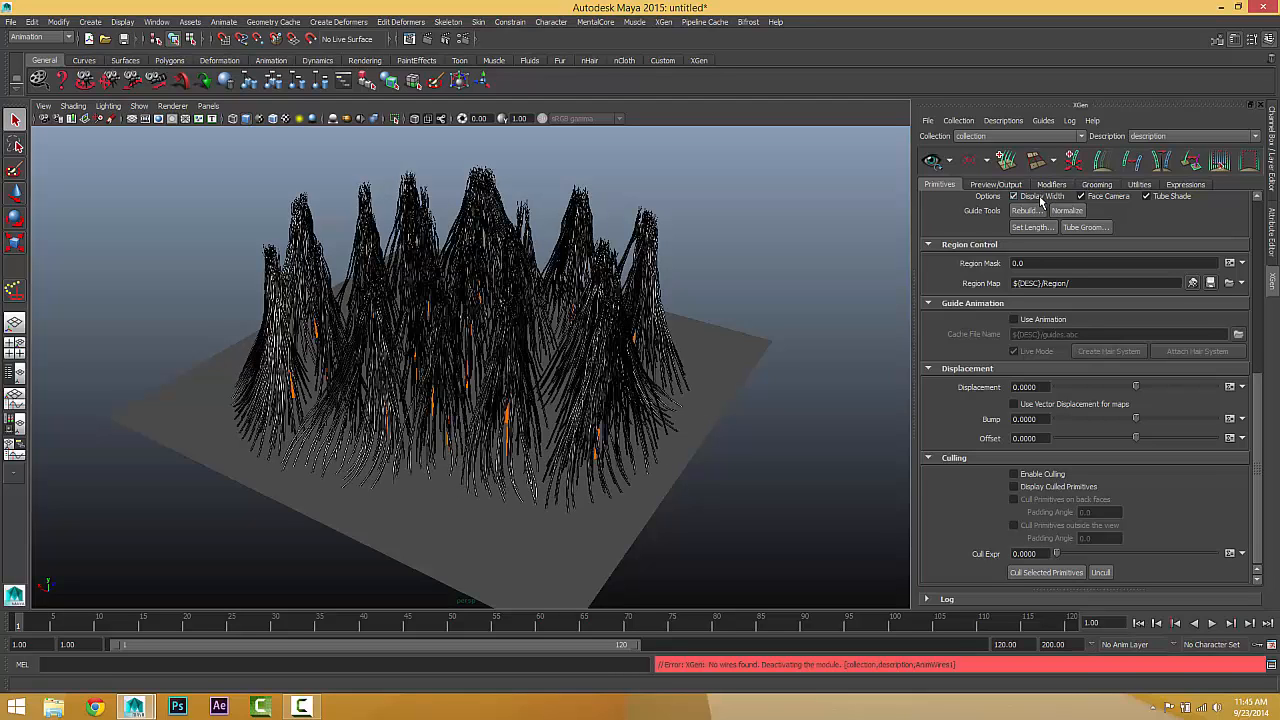
- Set the Anim Wires modifier's control map Use Dir option to Clumping
{"action": "left_click", "coordinate": [1053, 185]}
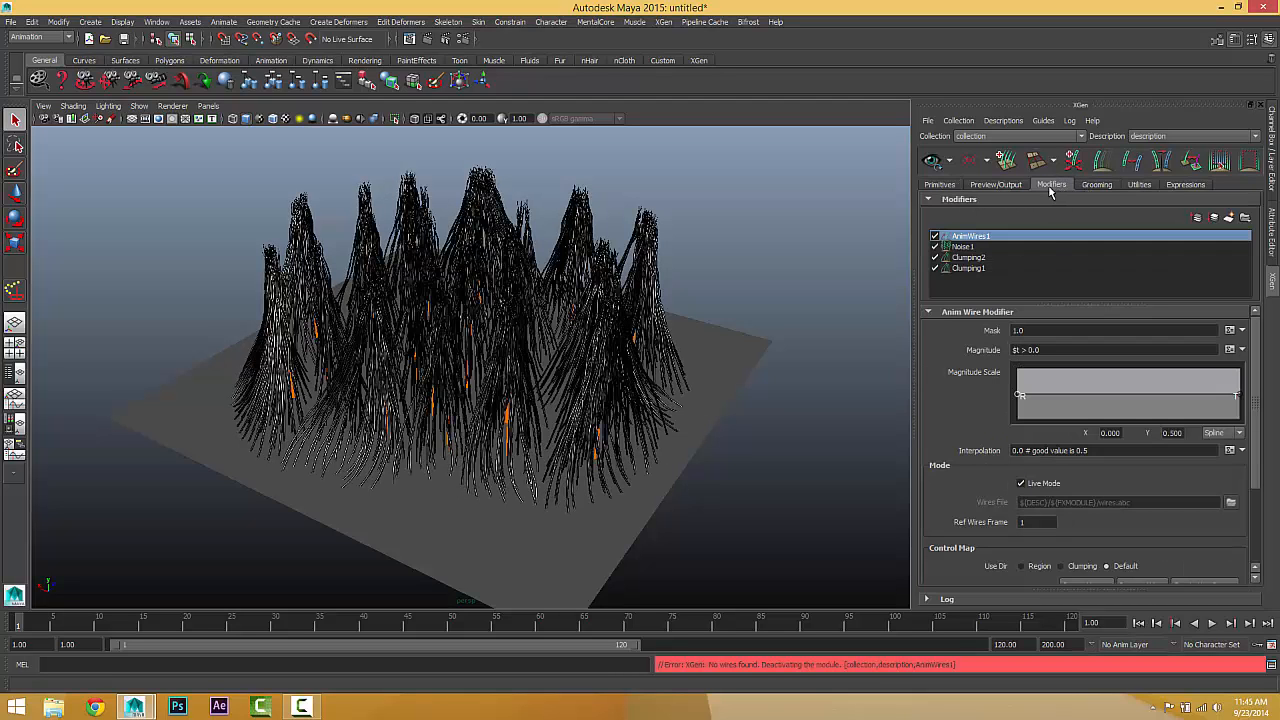
{"action": "scroll", "coordinate": [1037, 463], "scroll_direction": "down", "scroll_amount": 3}
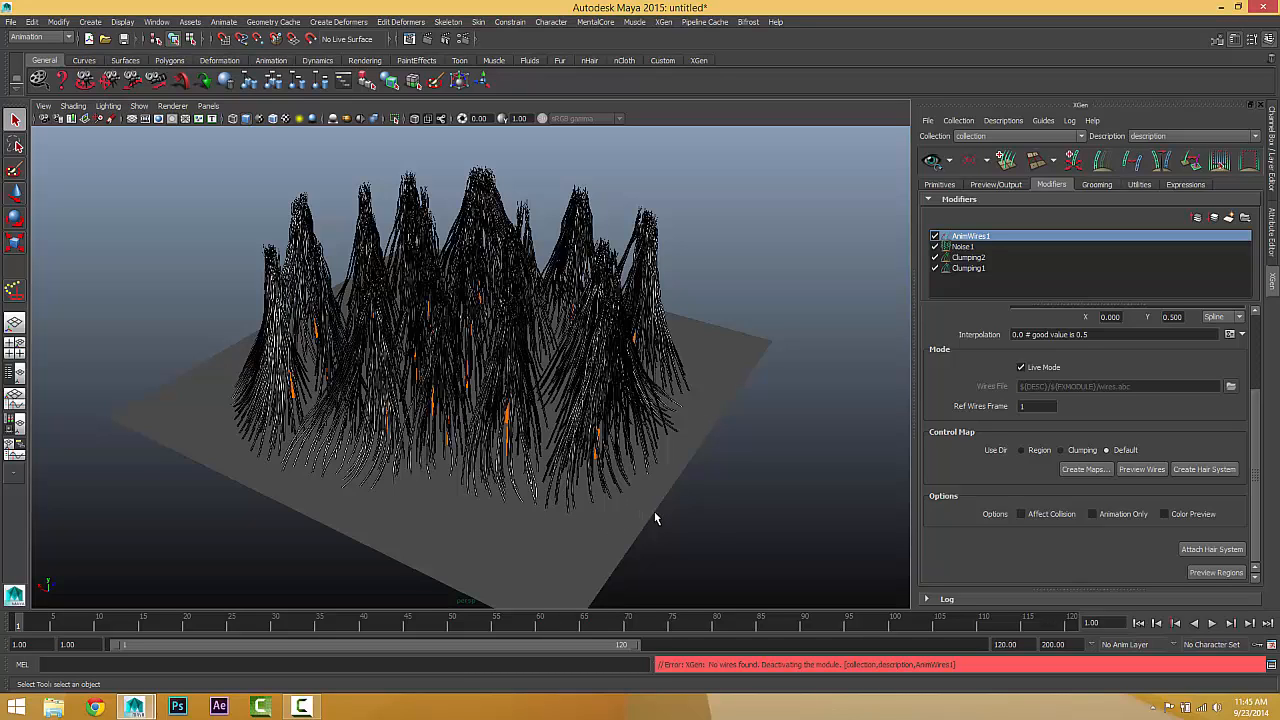
{"action": "left_click", "coordinate": [1061, 450]}
{"action": "left_click", "coordinate": [1077, 469]}
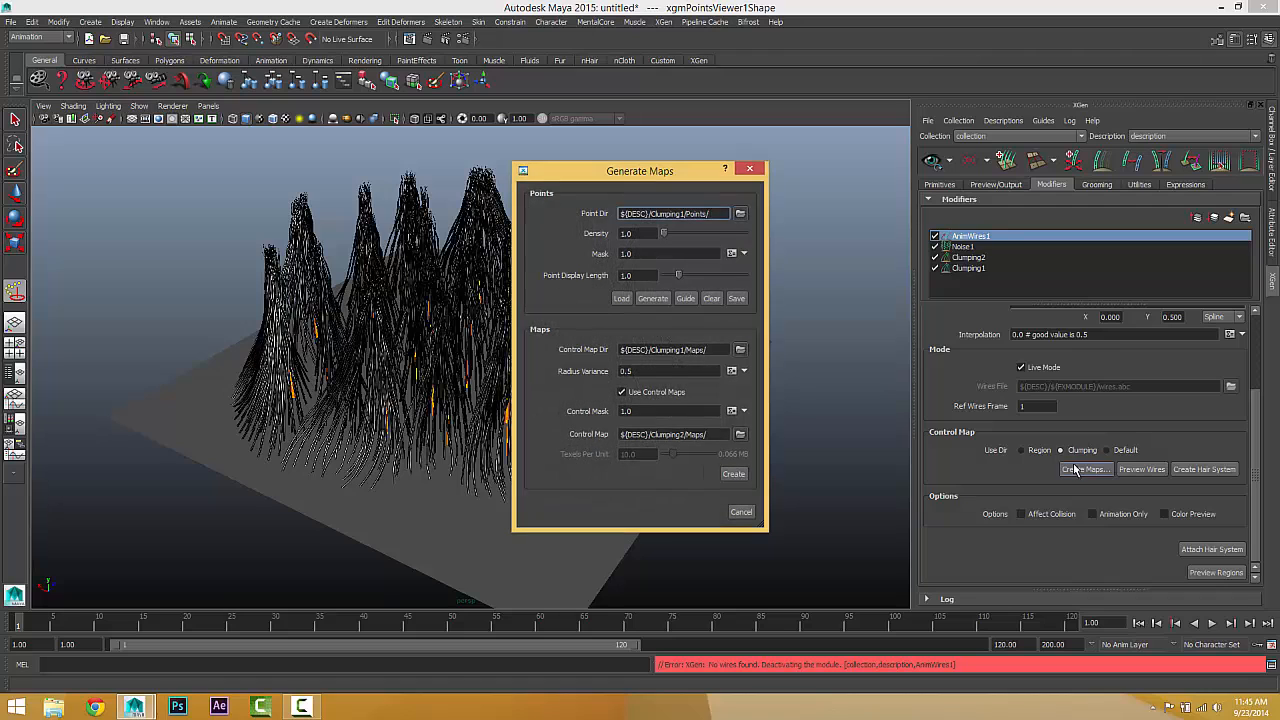
{"action": "left_click_drag", "start_coordinate": [657, 174], "coordinate": [872, 168]}
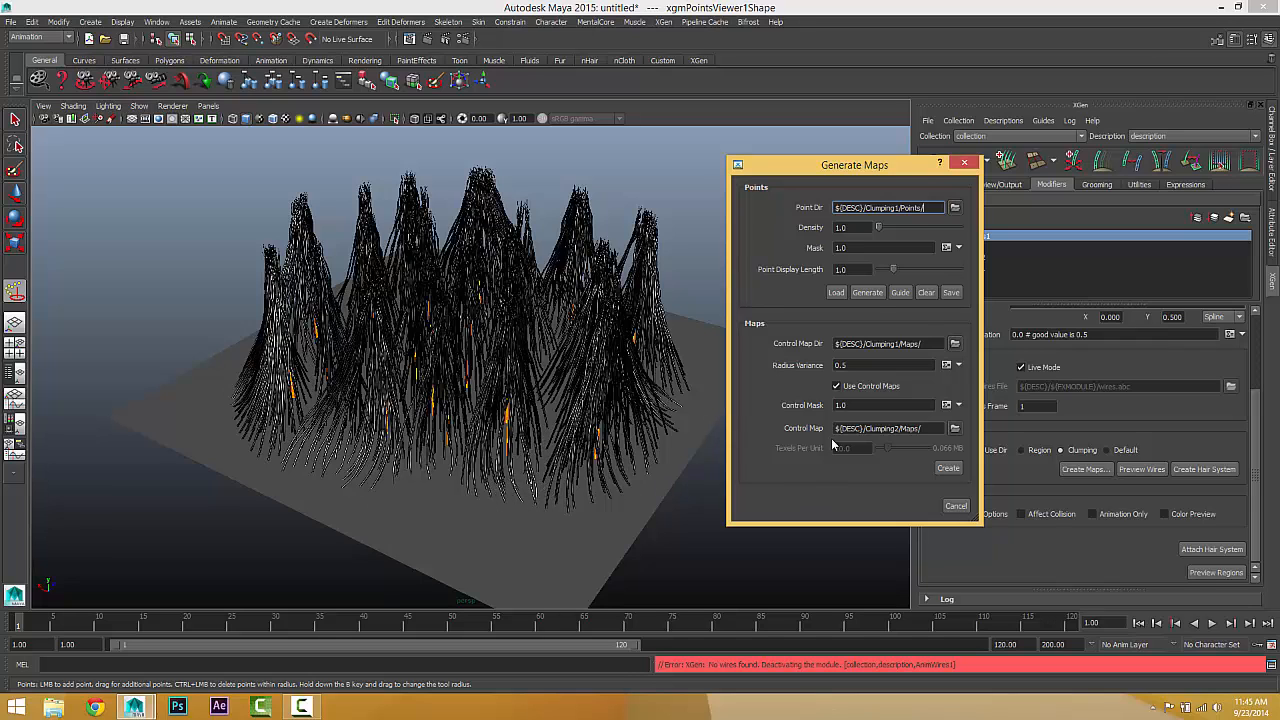
{"action": "left_click", "coordinate": [867, 293]}
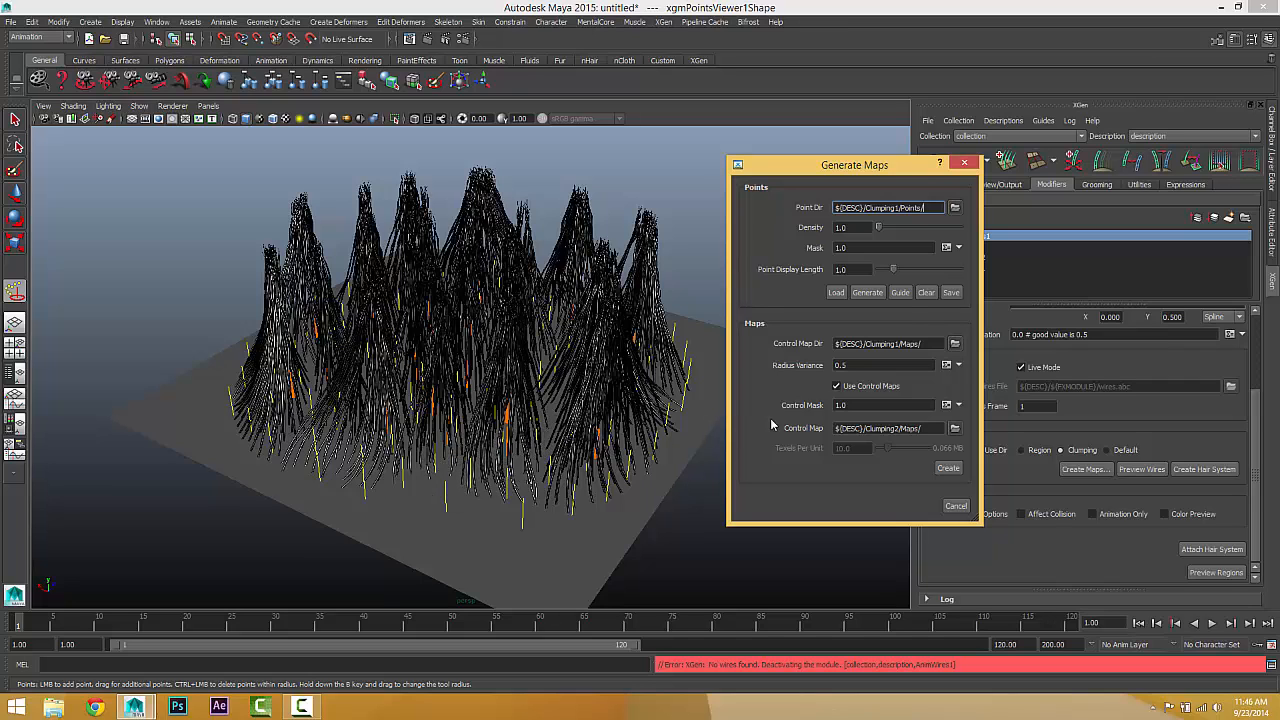
{"action": "left_click", "coordinate": [900, 292]}
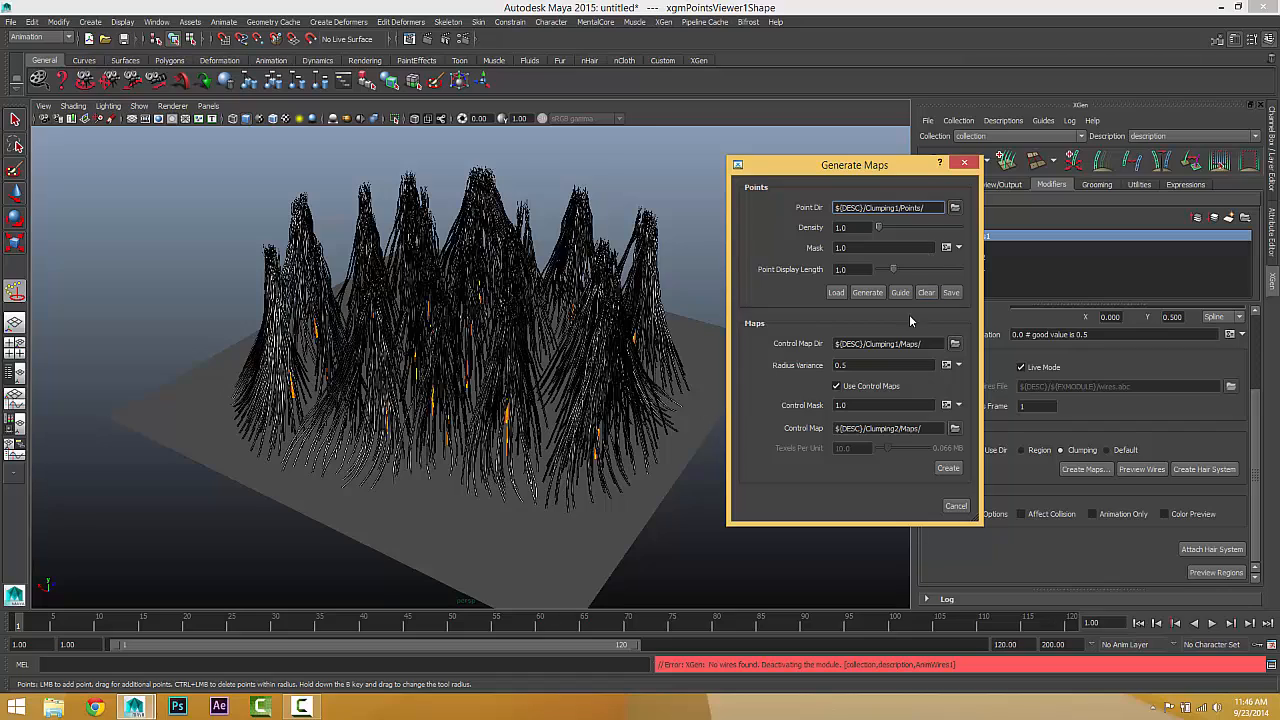
{"action": "left_click", "coordinate": [896, 428]}
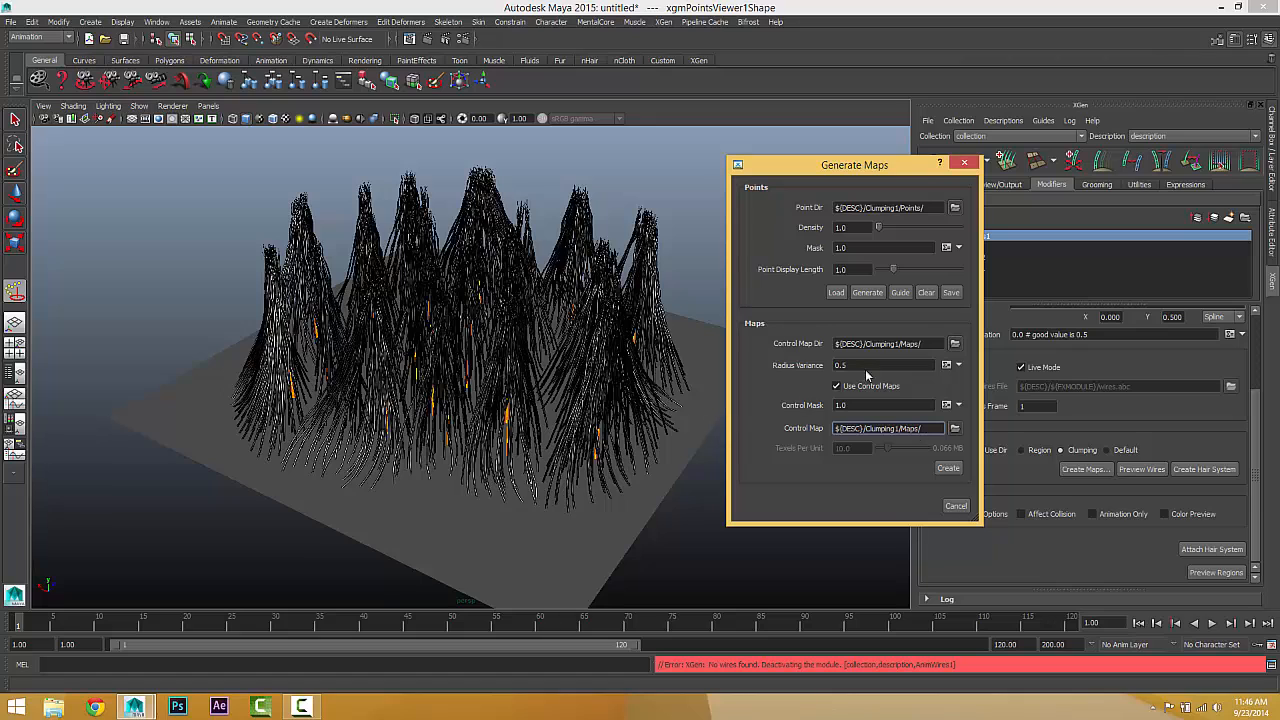
{"action": "left_click", "coordinate": [952, 506]}
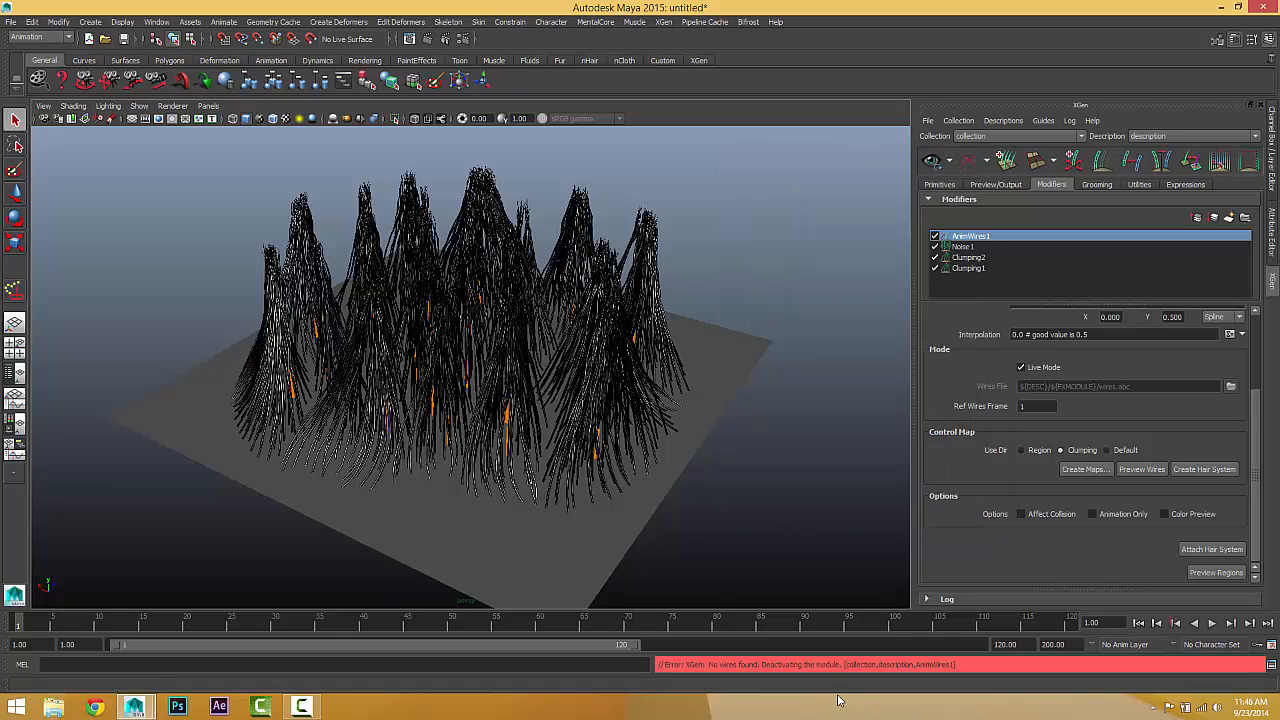
{"action": "left_click", "coordinate": [780, 584]}
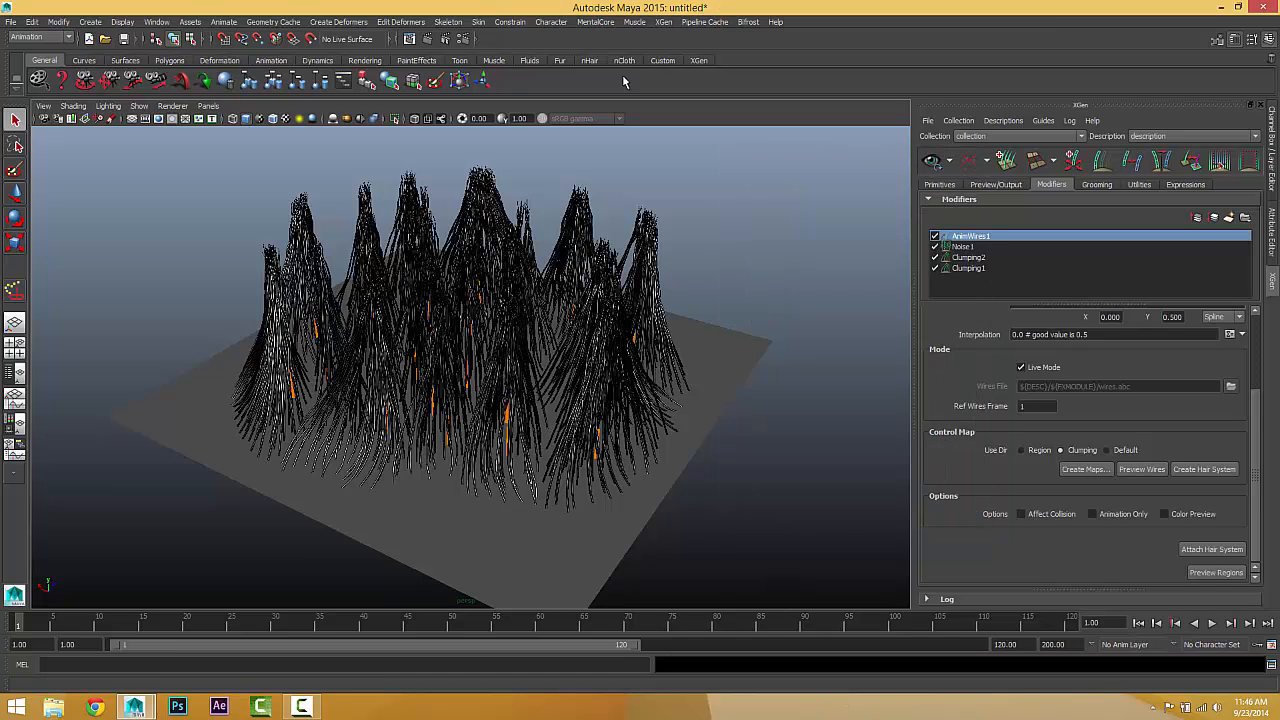
- Save the scene as 01 in the default project's scenes folder
{"action": "left_click", "coordinate": [9, 21]}
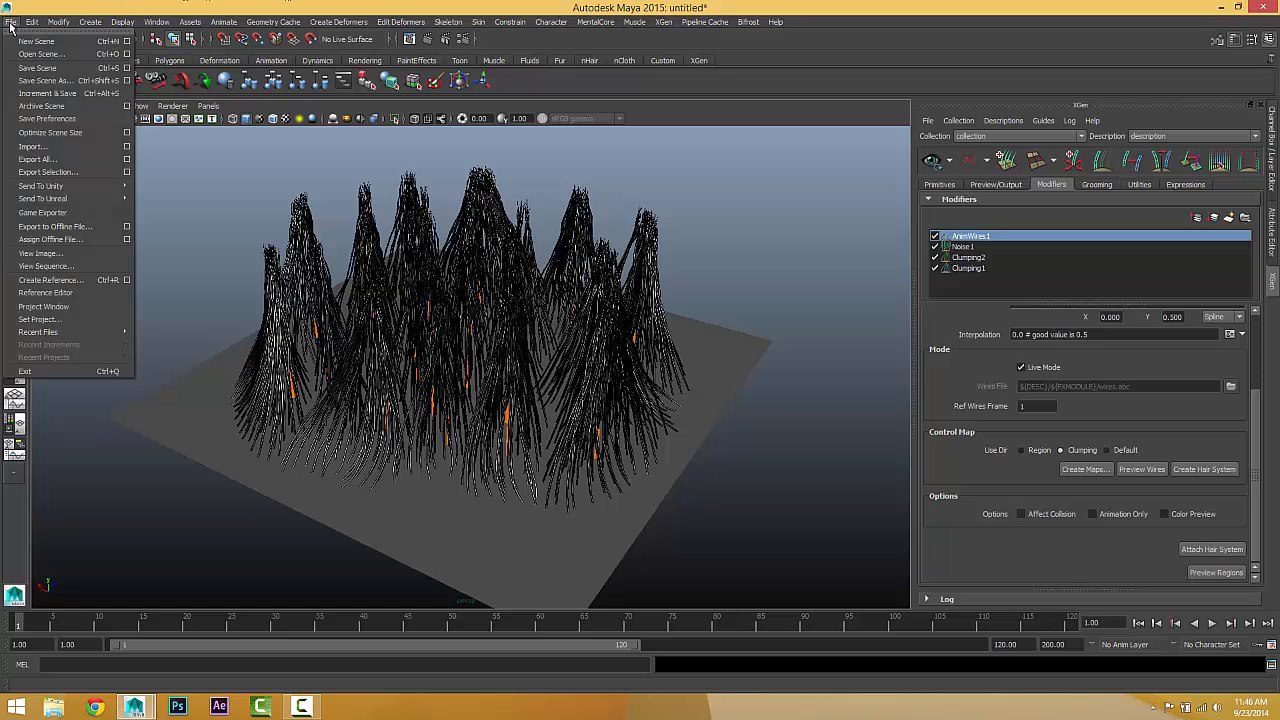
{"action": "left_click", "coordinate": [45, 82]}
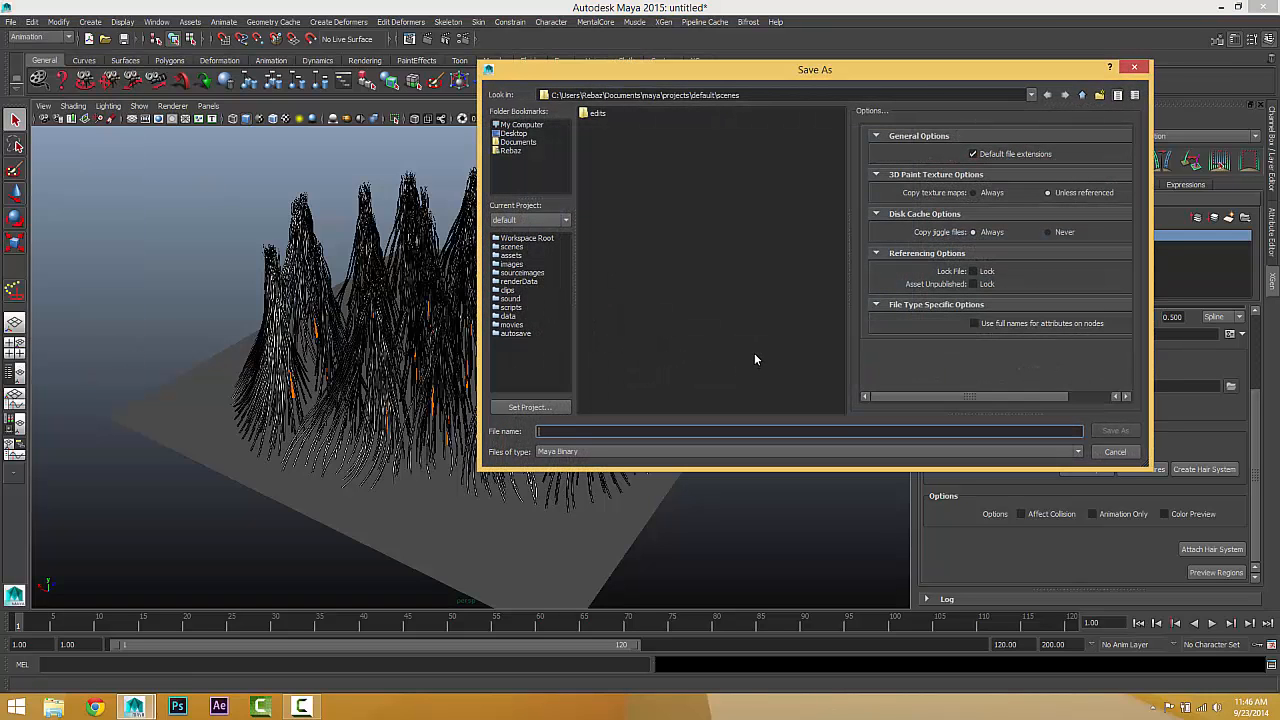
{"action": "type", "text": "01"}
{"action": "key", "text": "Return"}
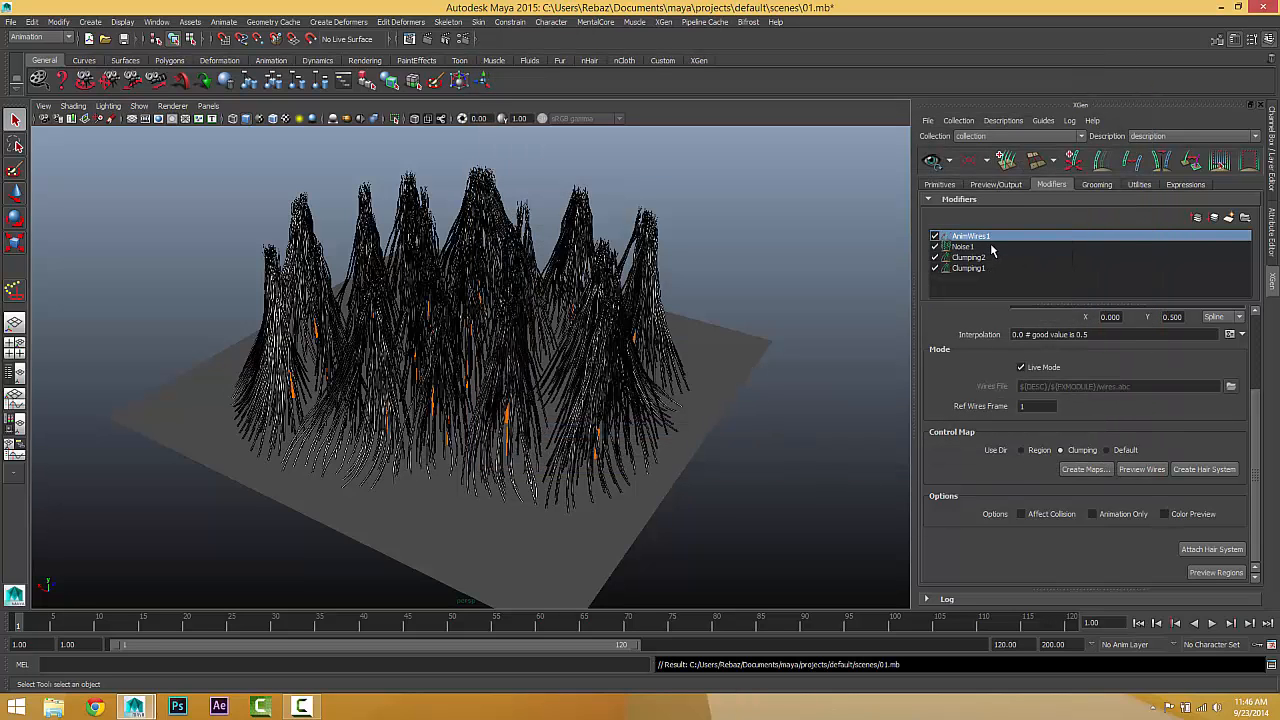
- Create maps for the Anim Wires modifier with the Control Map path set to ${DESC}/Clumping1/Maps/
{"action": "left_click", "coordinate": [1086, 469]}
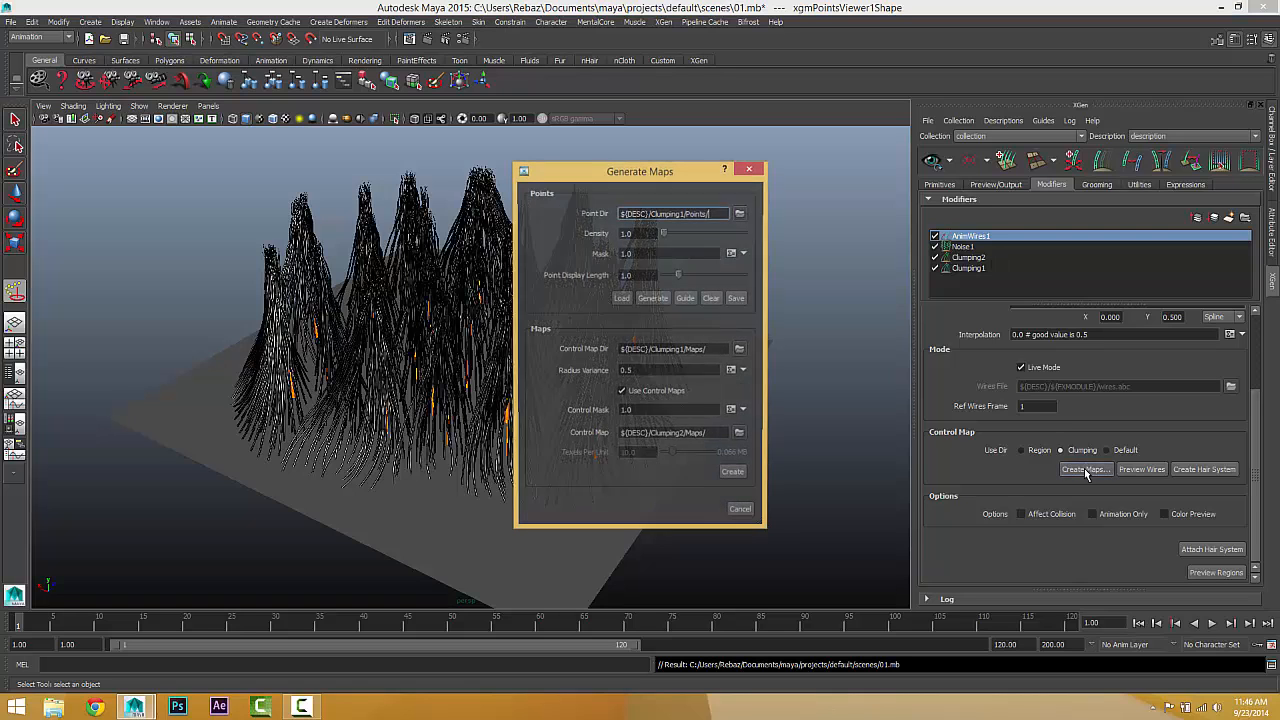
{"action": "left_click_drag", "start_coordinate": [557, 172], "coordinate": [726, 140]}
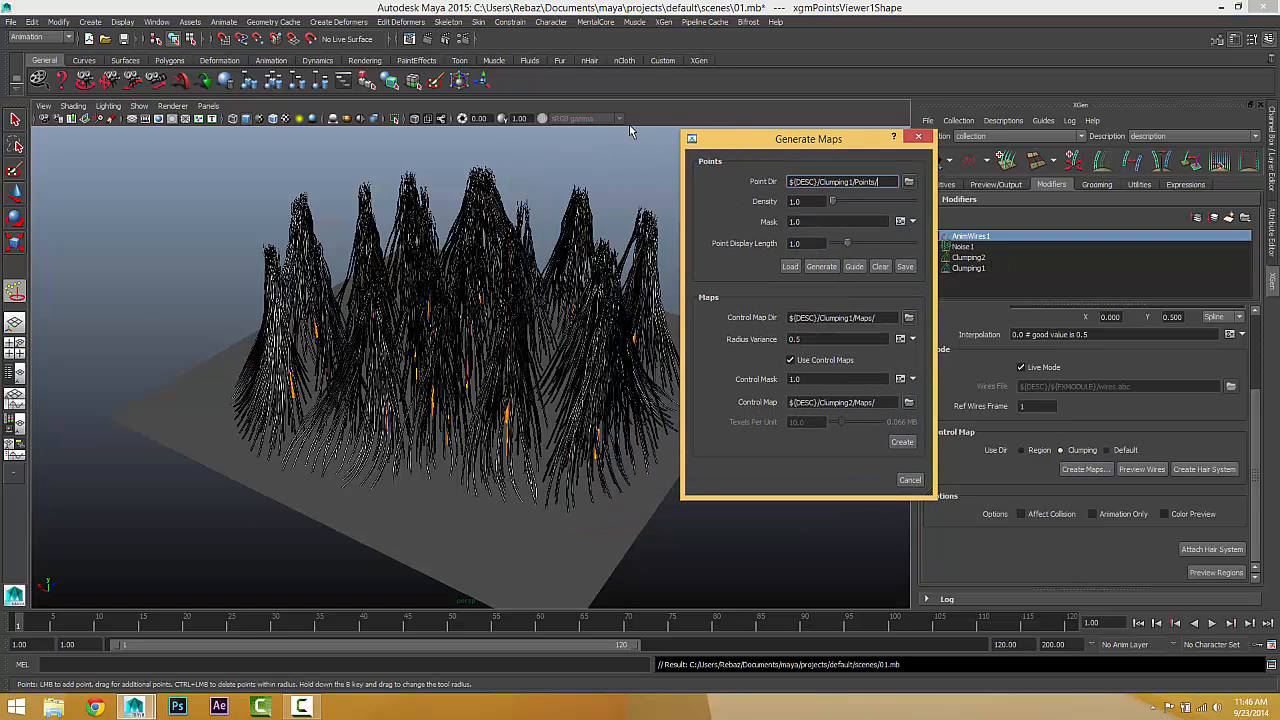
{"action": "left_click", "coordinate": [854, 403]}
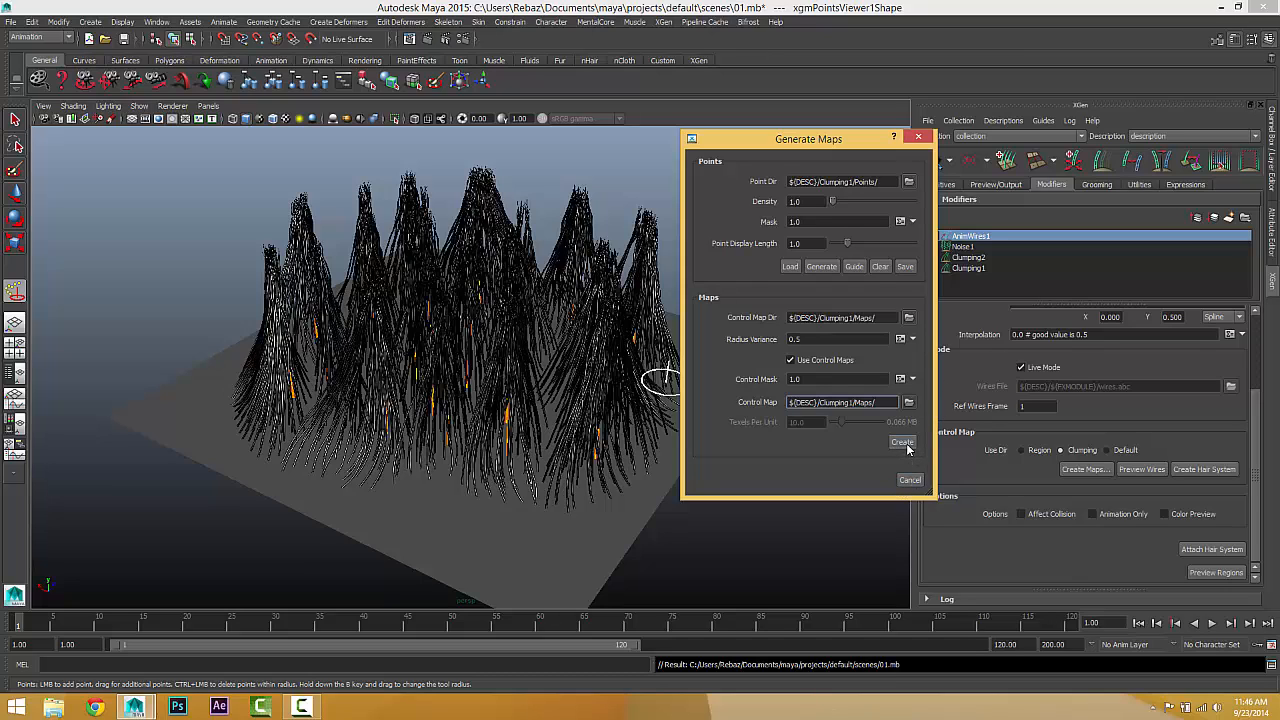
{"action": "left_click", "coordinate": [903, 443]}
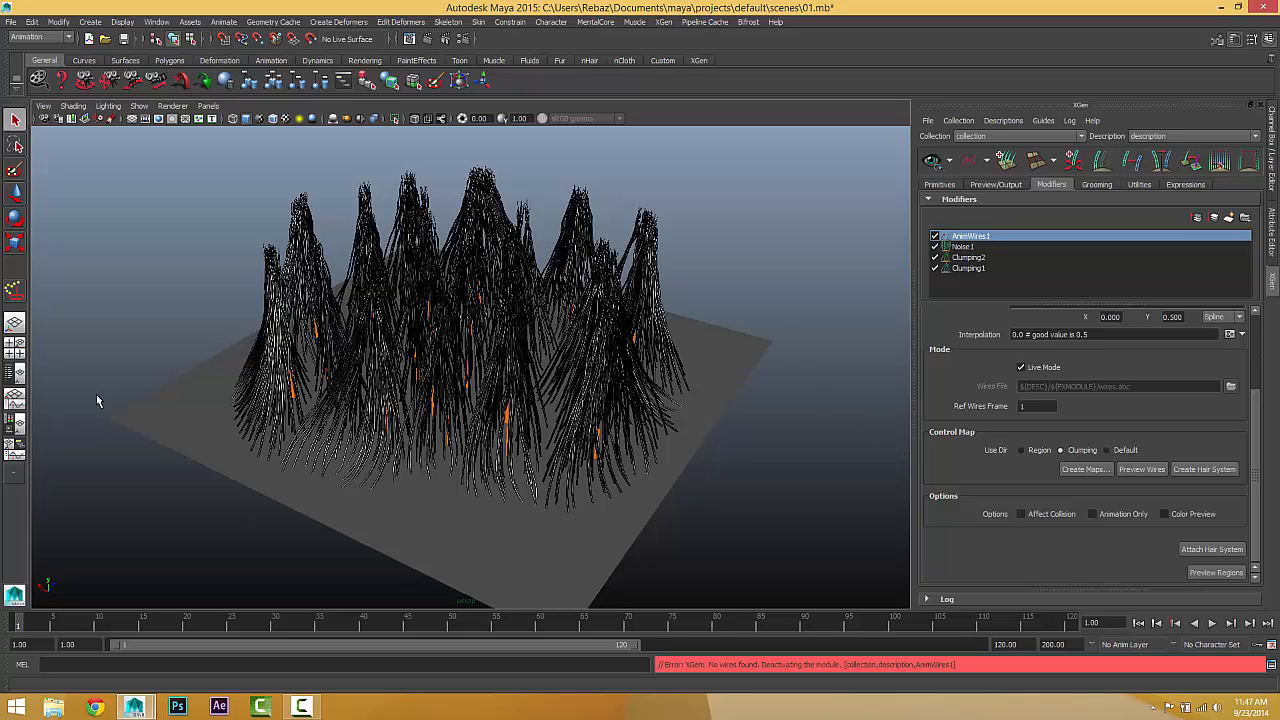
- Show the Outliner beside the perspective view and preview the Anim Wires modifier's wires
{"action": "left_click", "coordinate": [16, 375]}
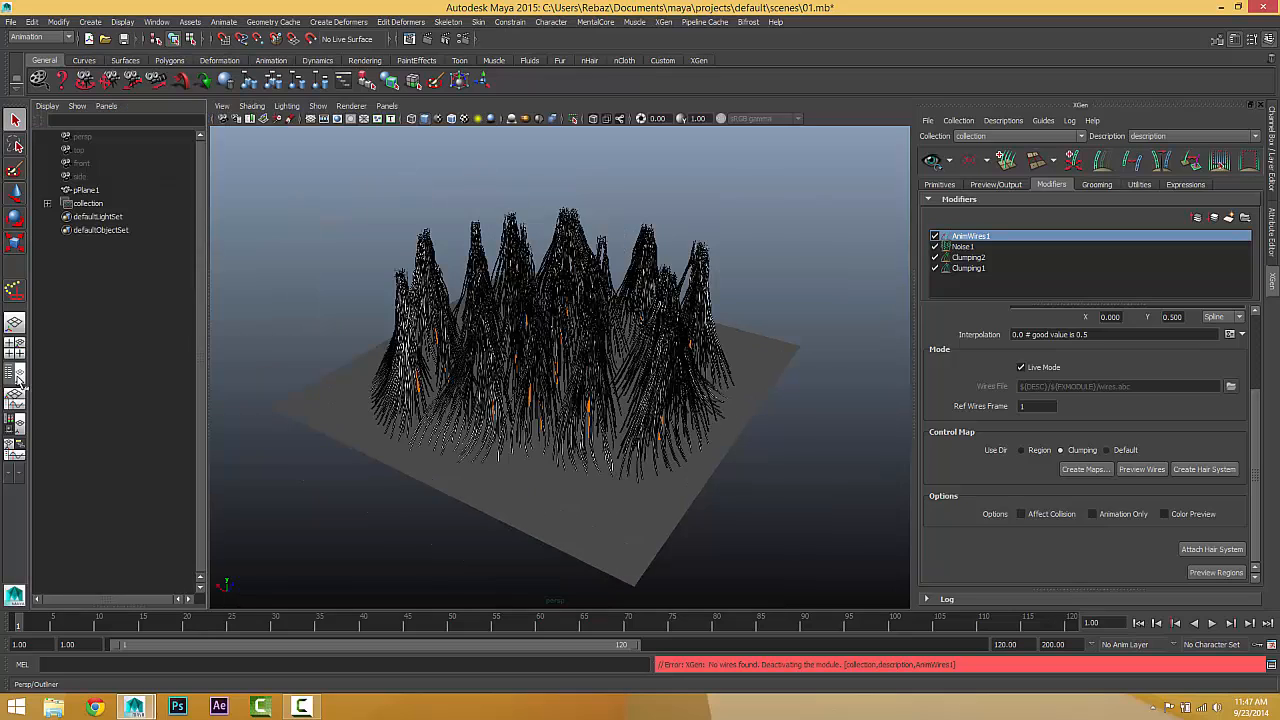
{"action": "scroll", "coordinate": [550, 370], "scroll_direction": "up", "scroll_amount": 3}
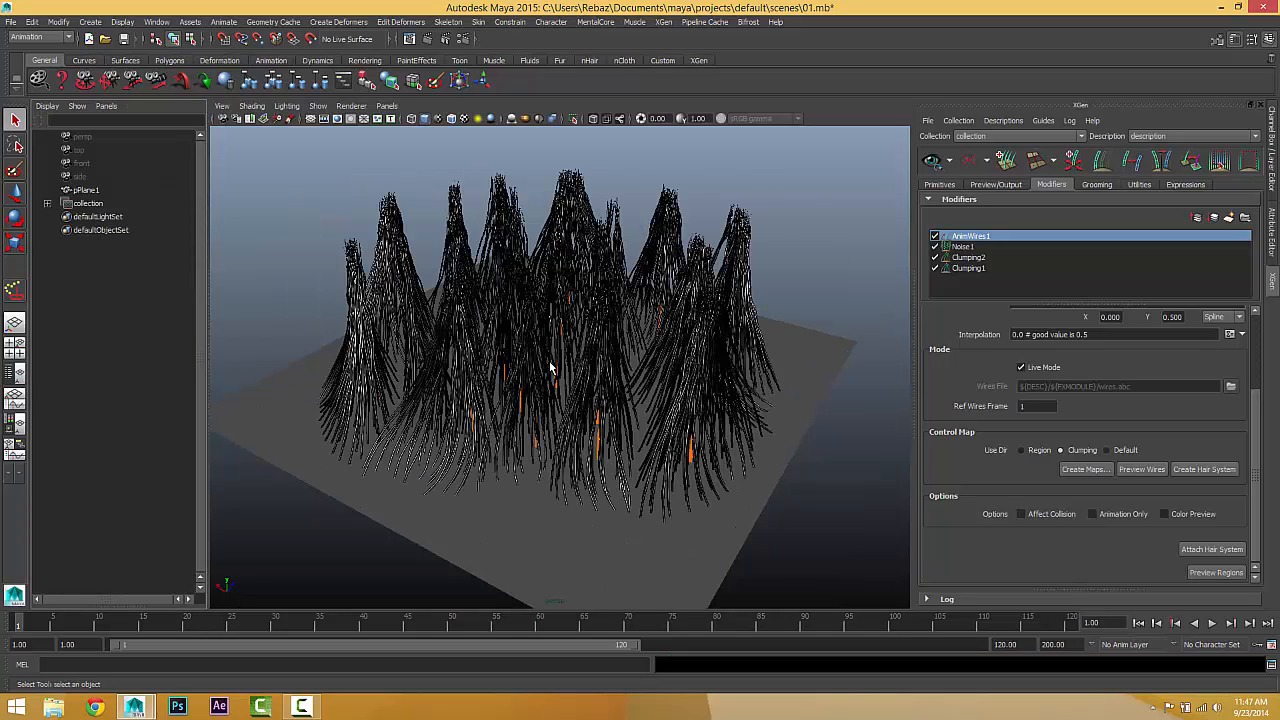
{"action": "left_click", "coordinate": [1140, 469]}
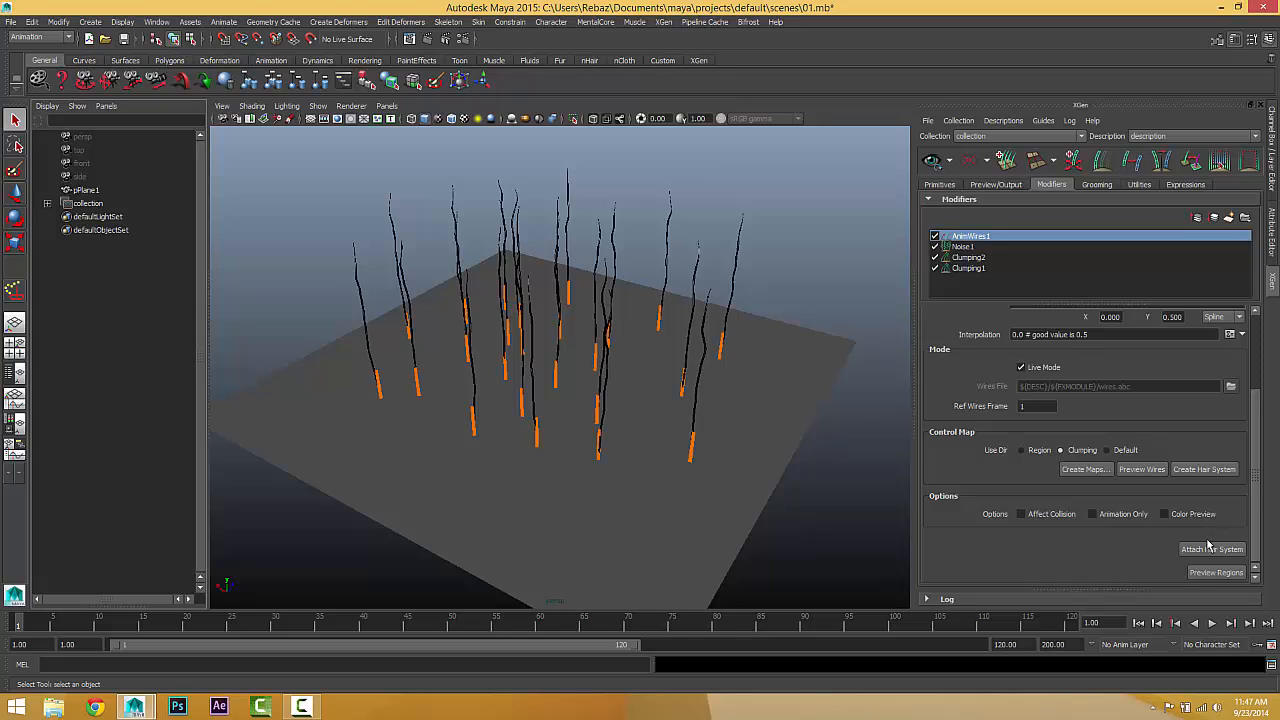
{"action": "scroll", "coordinate": [1143, 452], "scroll_direction": "up", "scroll_amount": 3}
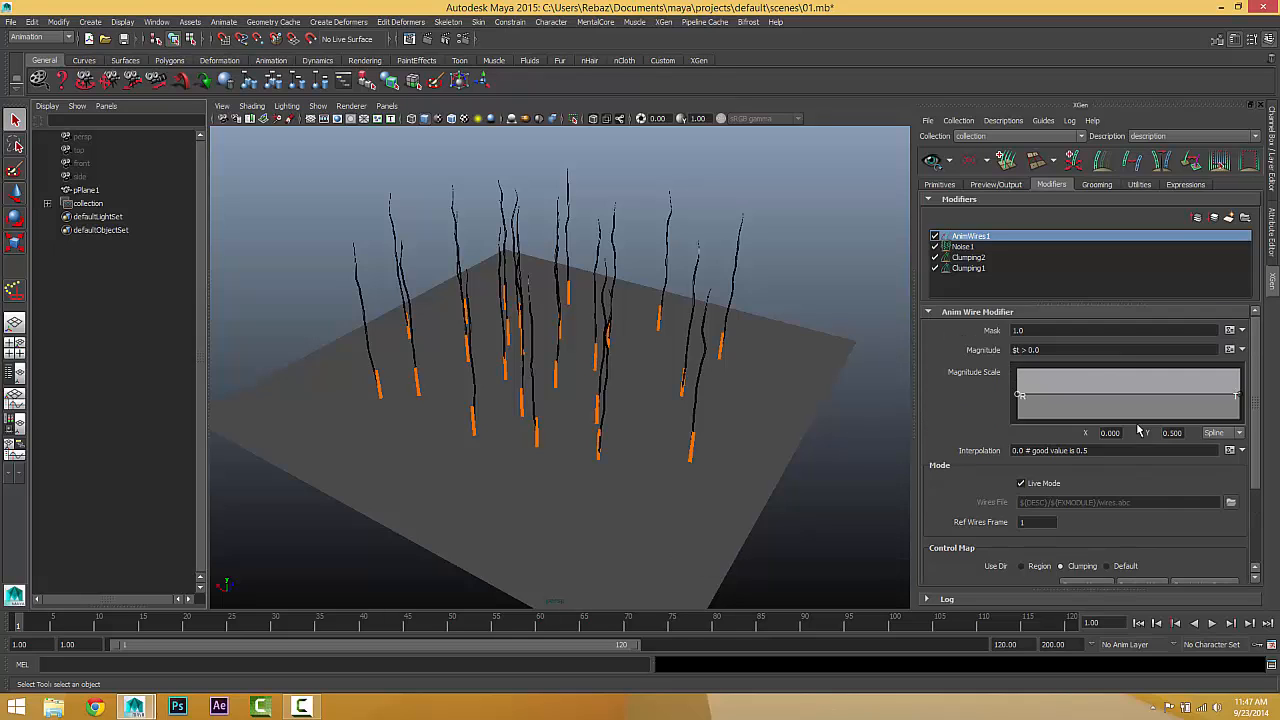
{"action": "scroll", "coordinate": [1138, 430], "scroll_direction": "down", "scroll_amount": 3}
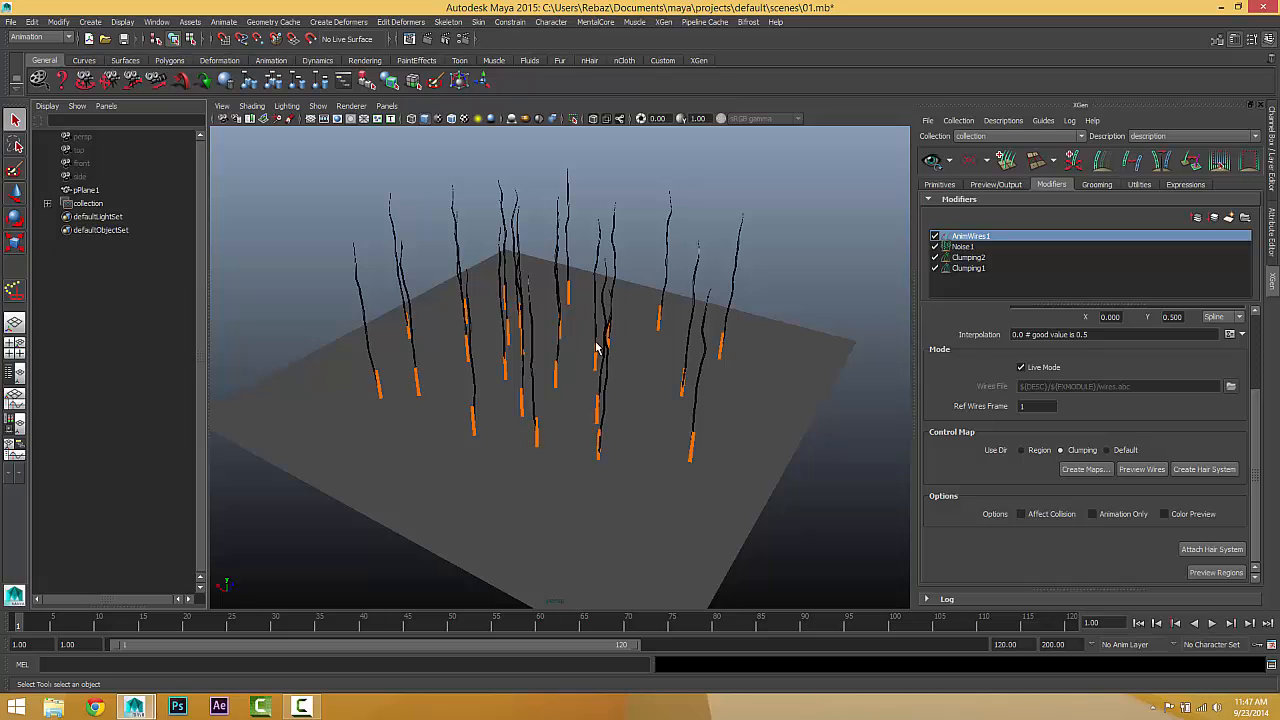
- Create a hair system from the wires with NURBS curves output, surface attachment, base snapping, mesh collision and exact shape match enabled
{"action": "left_click", "coordinate": [1194, 470]}
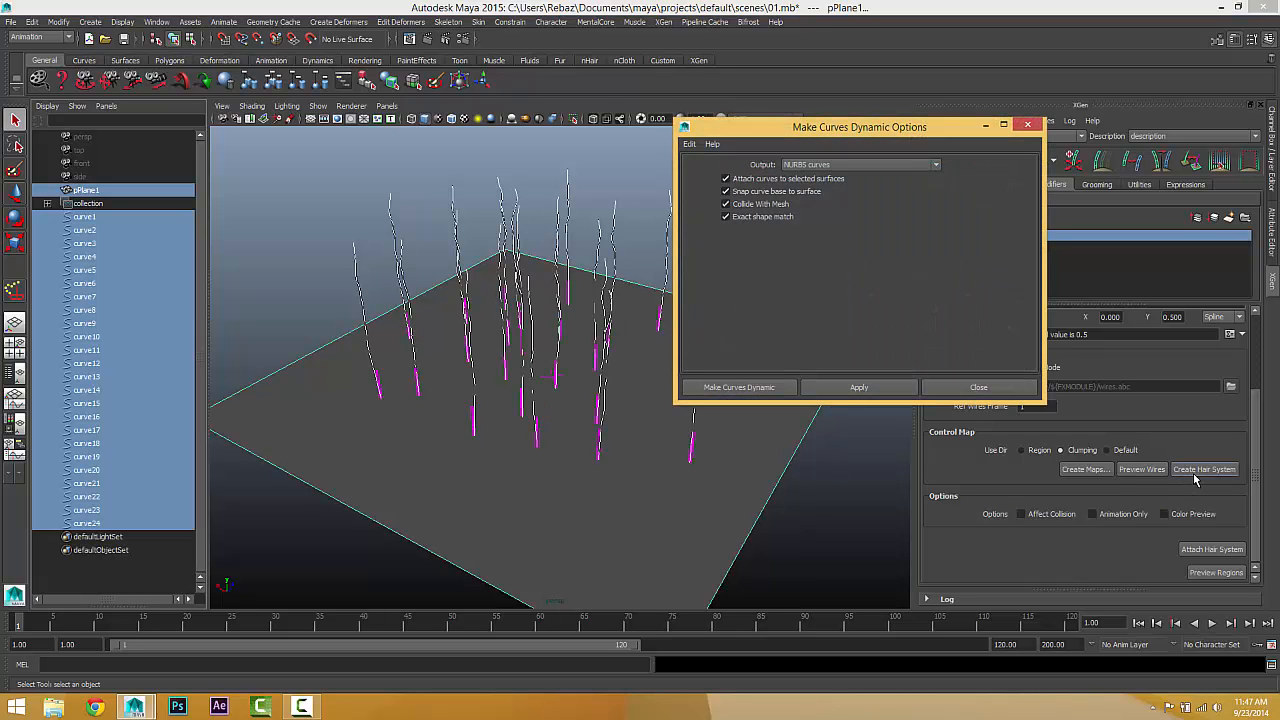
{"action": "left_click_drag", "start_coordinate": [879, 134], "coordinate": [999, 133]}
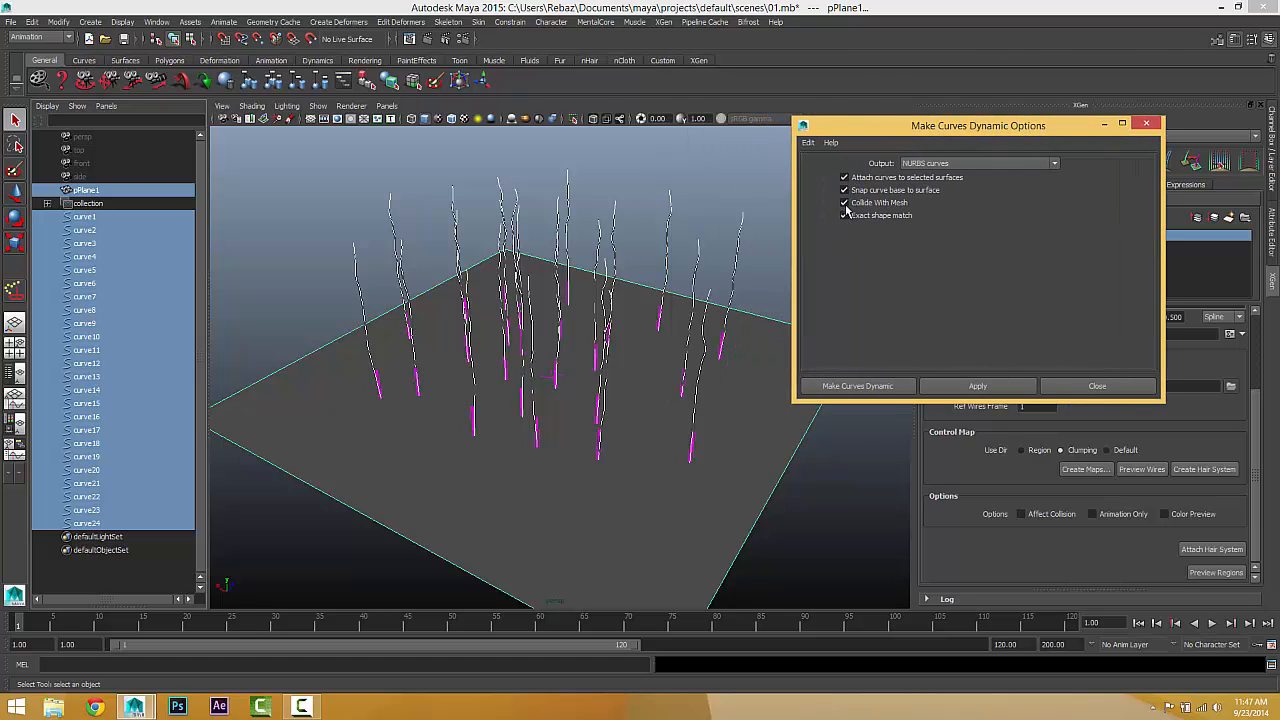
{"action": "left_click", "coordinate": [808, 142]}
{"action": "left_click", "coordinate": [825, 174]}
{"action": "left_click", "coordinate": [844, 190]}
{"action": "left_click", "coordinate": [966, 164]}
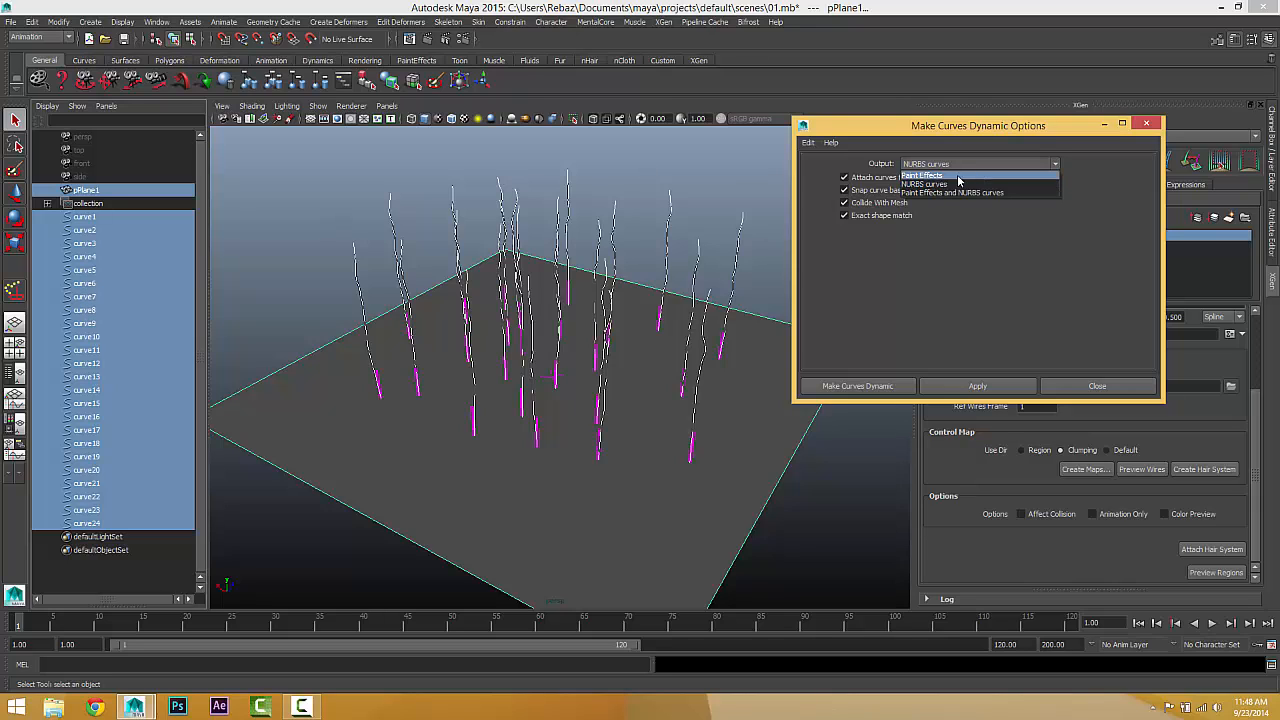
{"action": "left_click", "coordinate": [954, 186]}
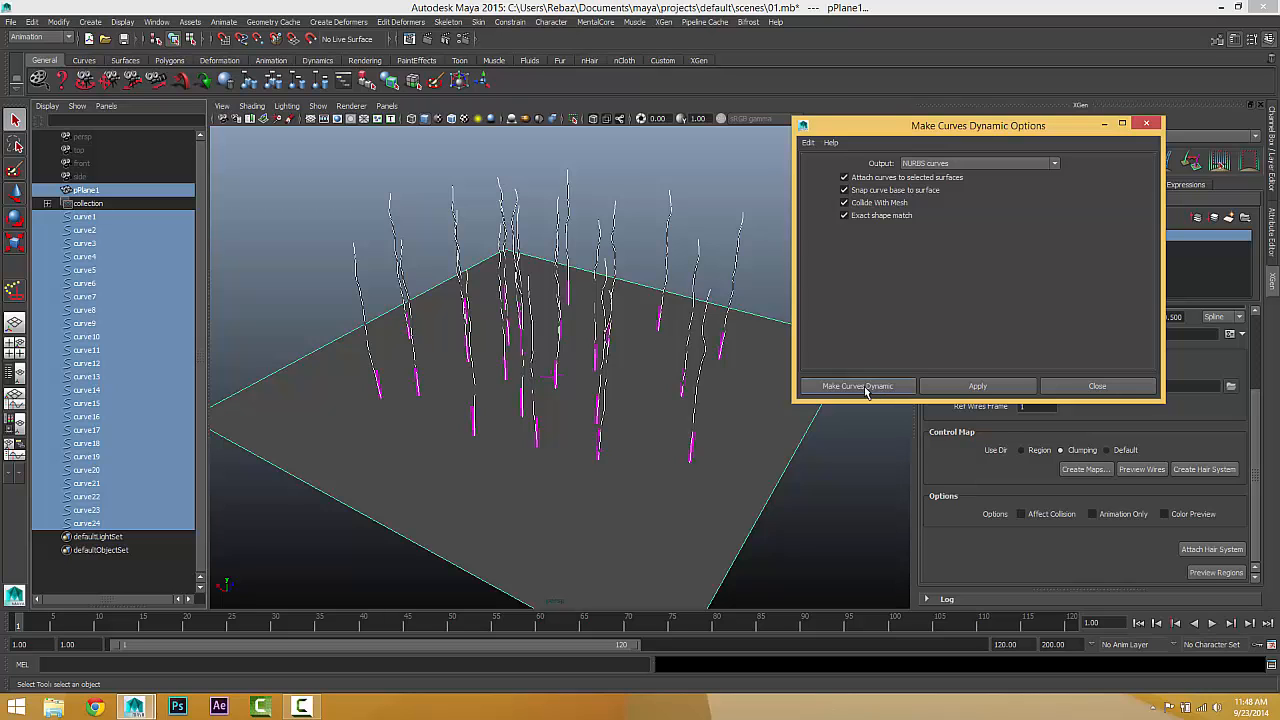
{"action": "left_click", "coordinate": [865, 389]}
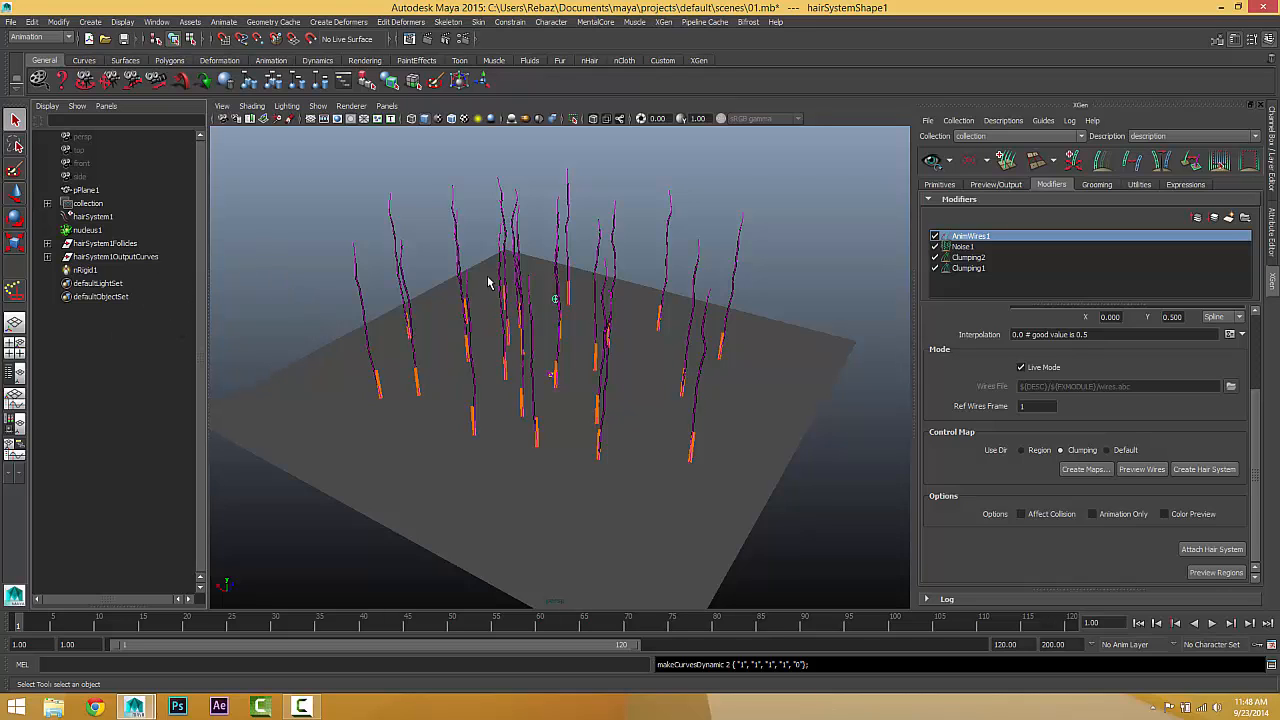
- Select curve25 through curve48 in the hairSystem1OutputCurves group and attach them to the Anim Wires modifier as its hair system
{"action": "left_click", "coordinate": [87, 232]}
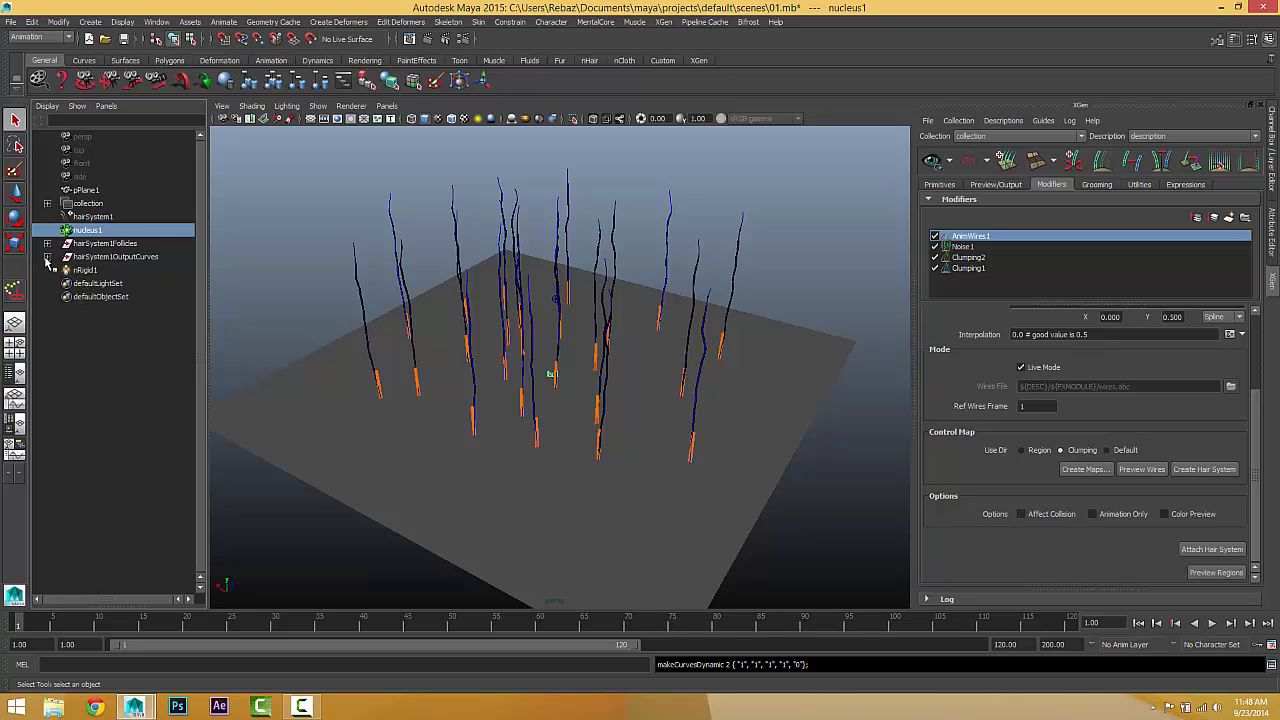
{"action": "left_click", "coordinate": [47, 257]}
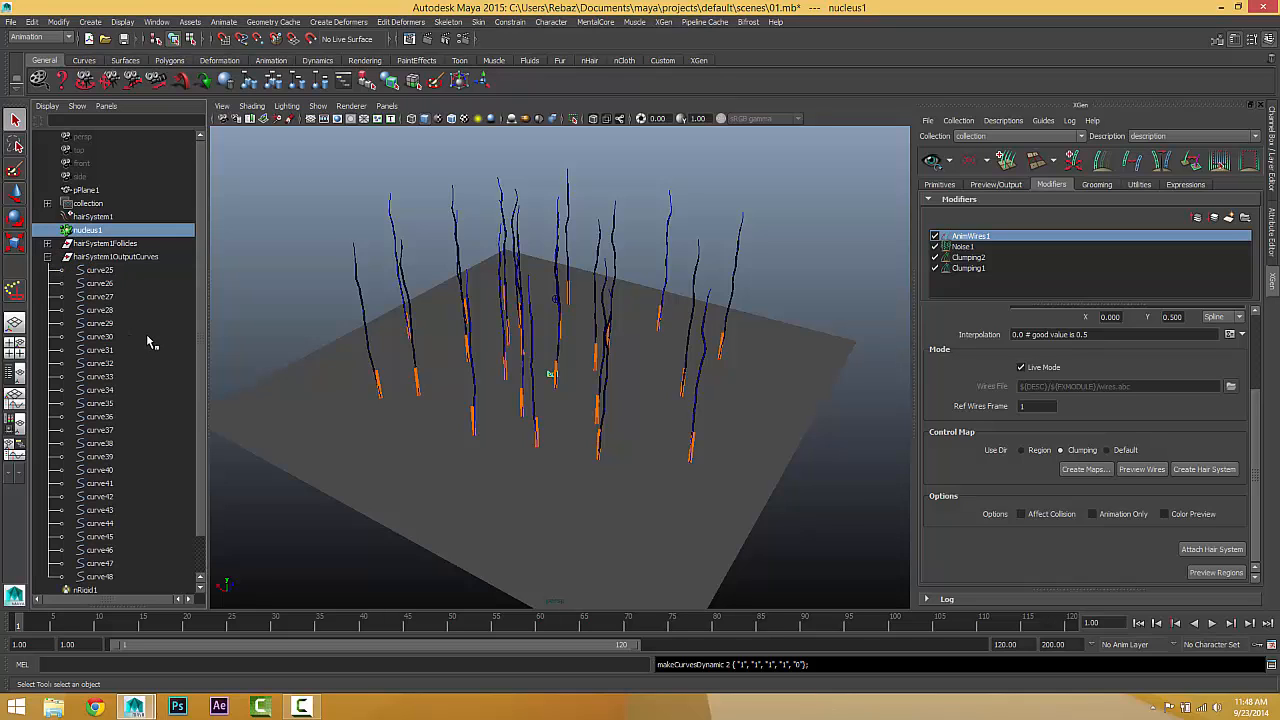
{"action": "scroll", "coordinate": [146, 334], "scroll_direction": "down", "scroll_amount": 1}
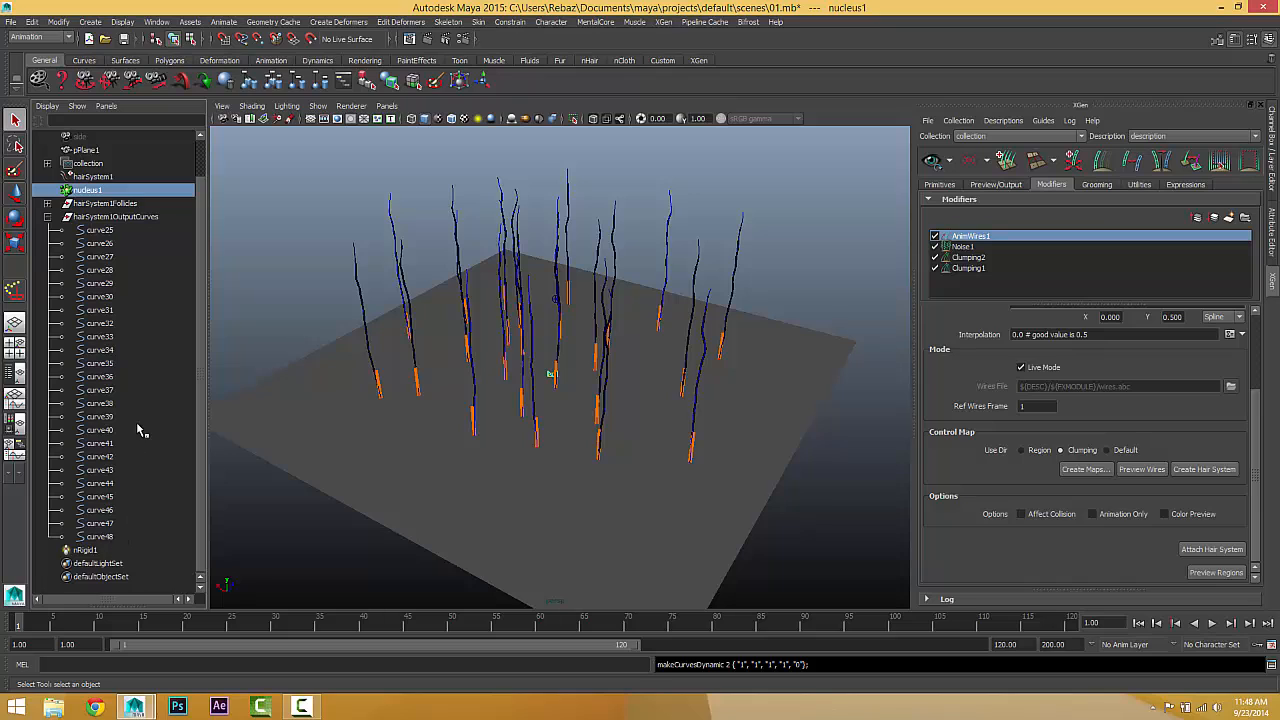
{"action": "scroll", "coordinate": [136, 422], "scroll_direction": "up", "scroll_amount": 1}
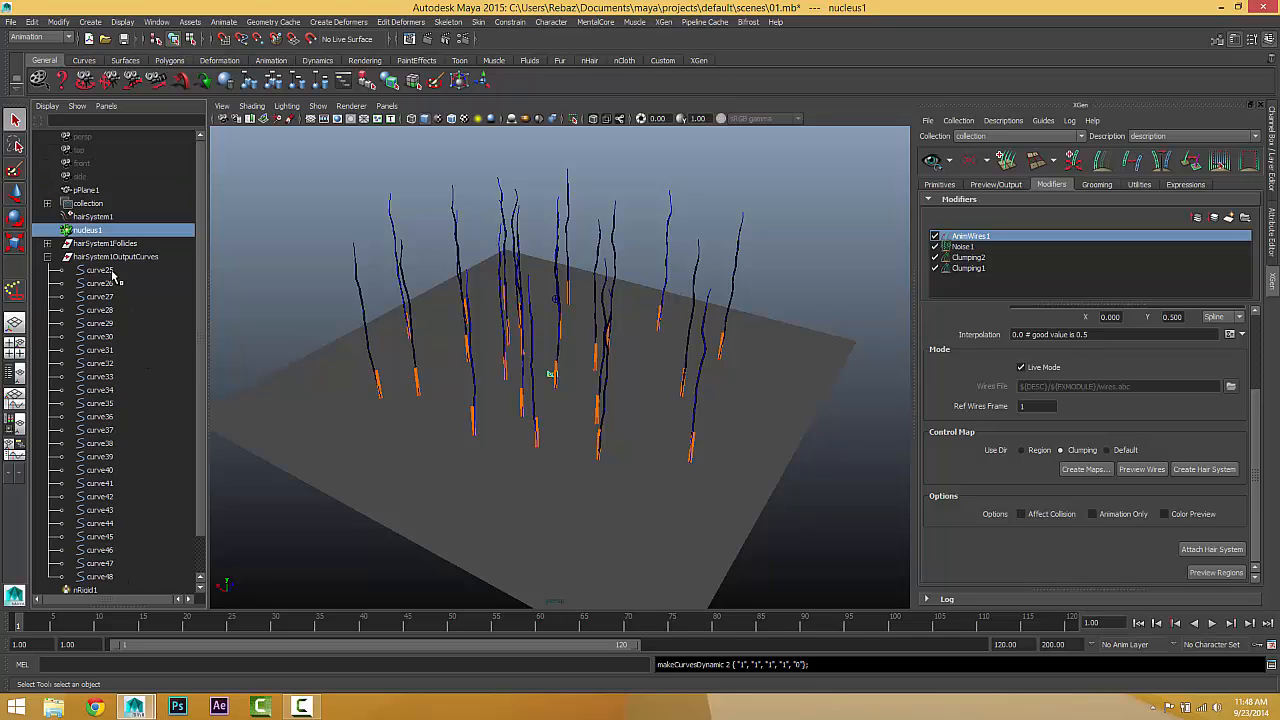
{"action": "left_click_drag", "start_coordinate": [110, 271], "coordinate": [190, 594]}
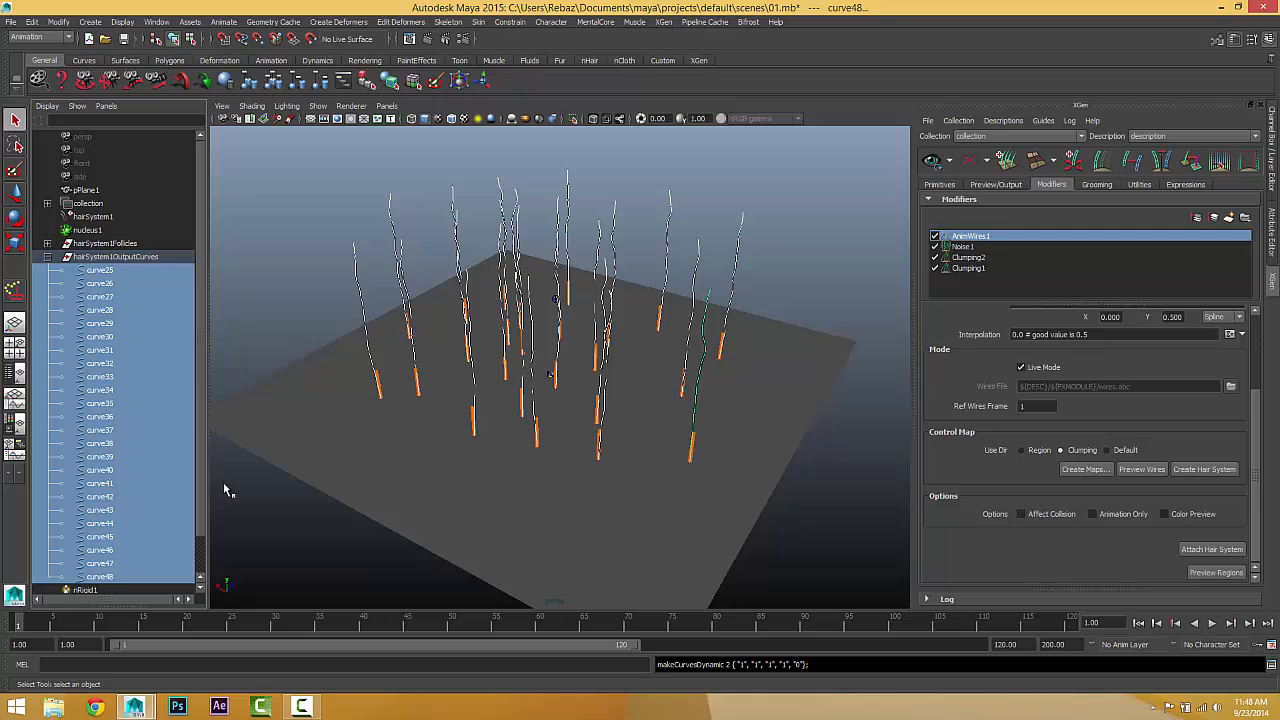
{"action": "left_click", "coordinate": [1203, 550]}
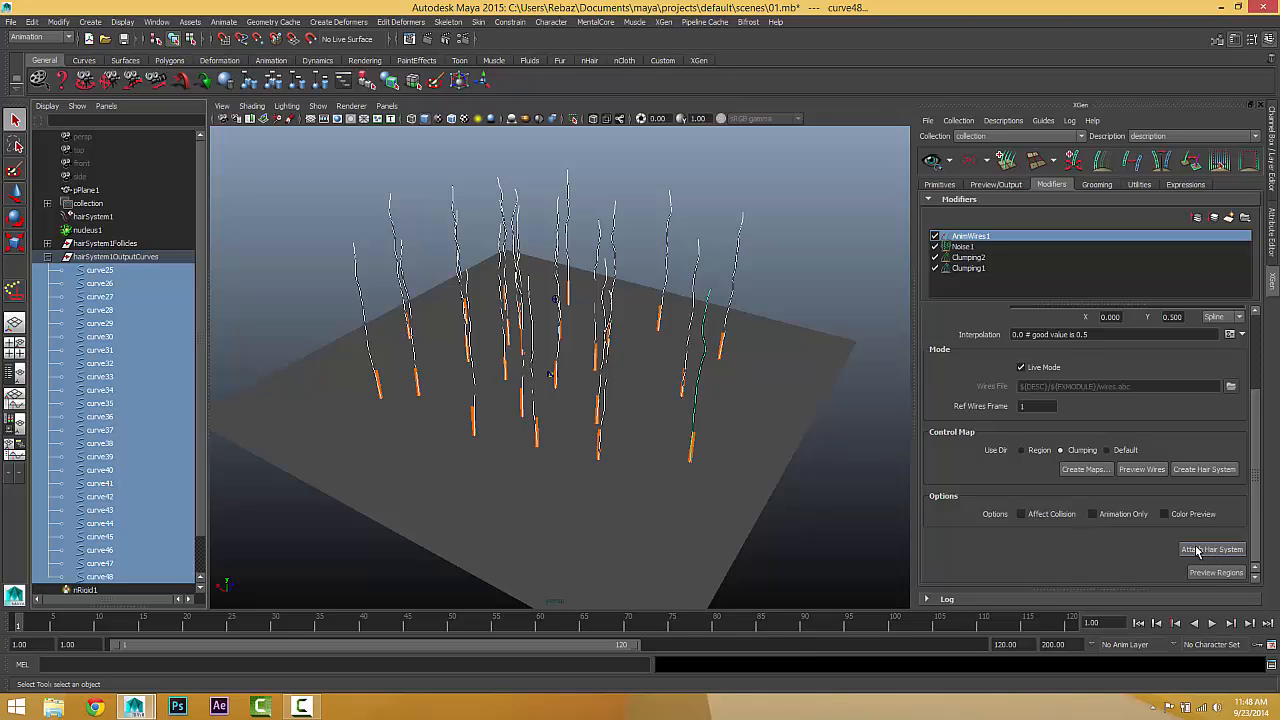
- Select the hairSystem1OutputCurves group and play the hair simulation, stopping at frame 54
{"action": "left_click", "coordinate": [122, 257]}
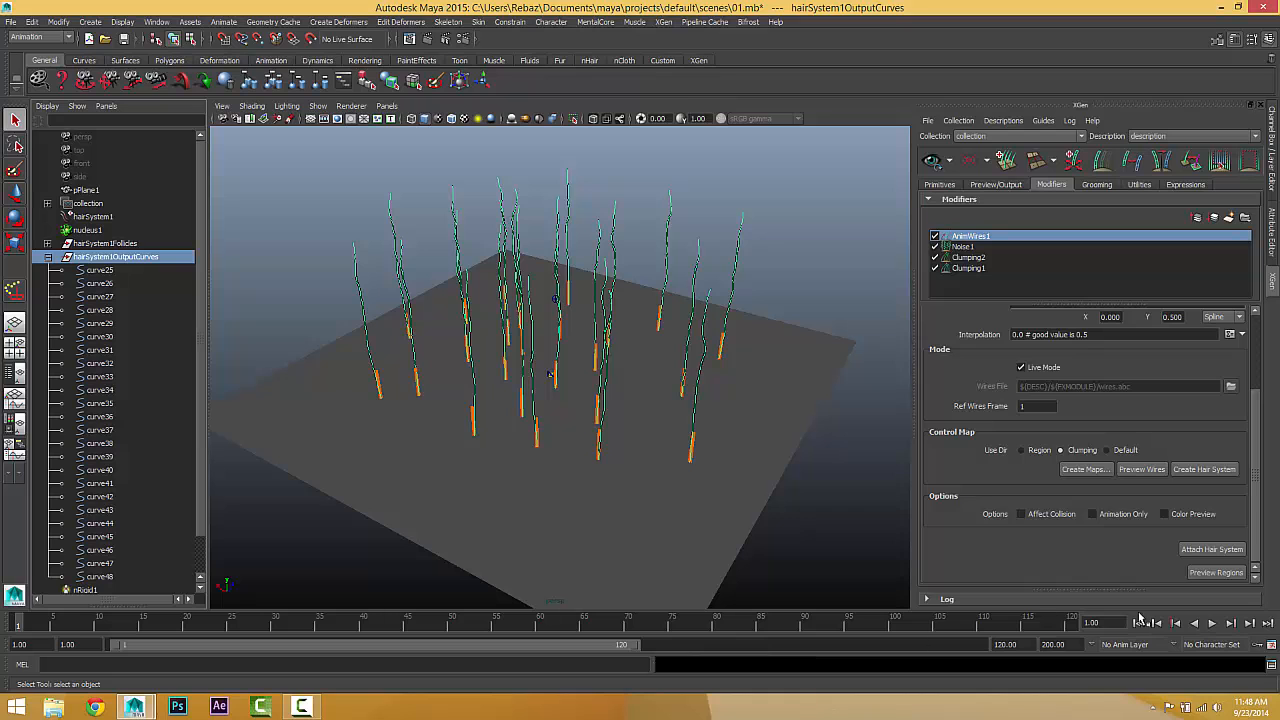
{"action": "left_click", "coordinate": [1212, 622]}
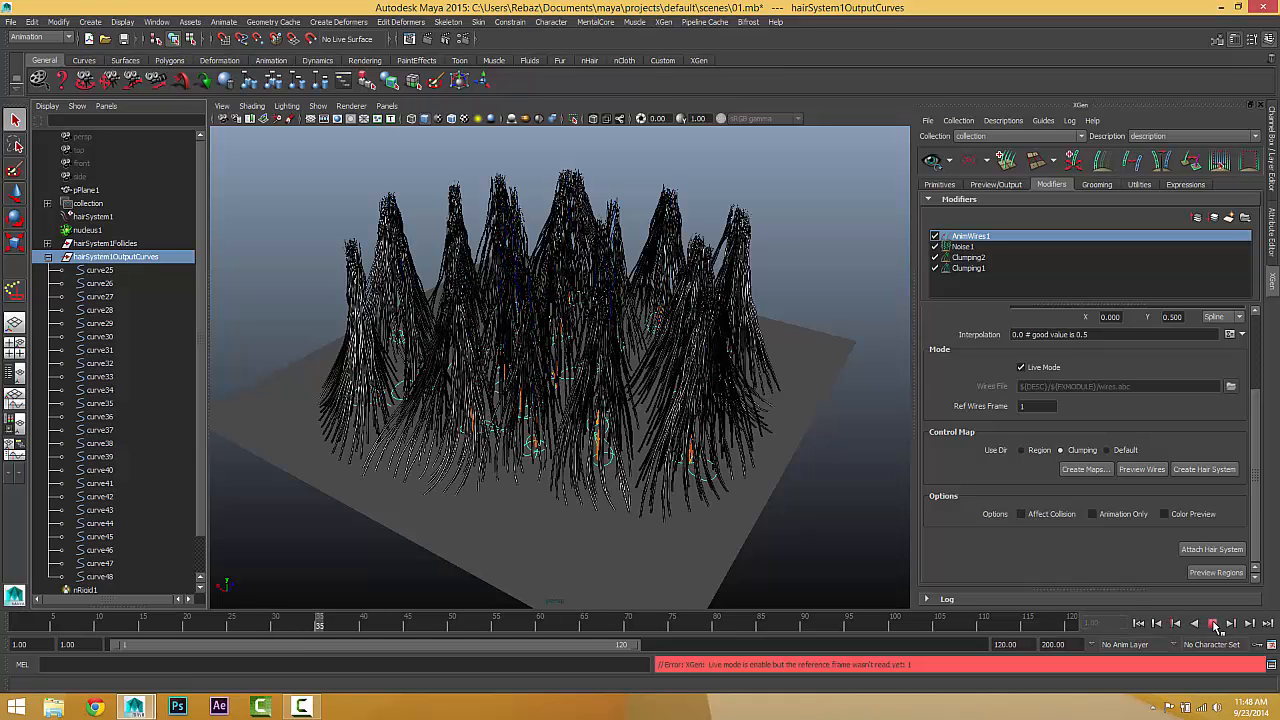
{"action": "left_click", "coordinate": [1213, 622]}
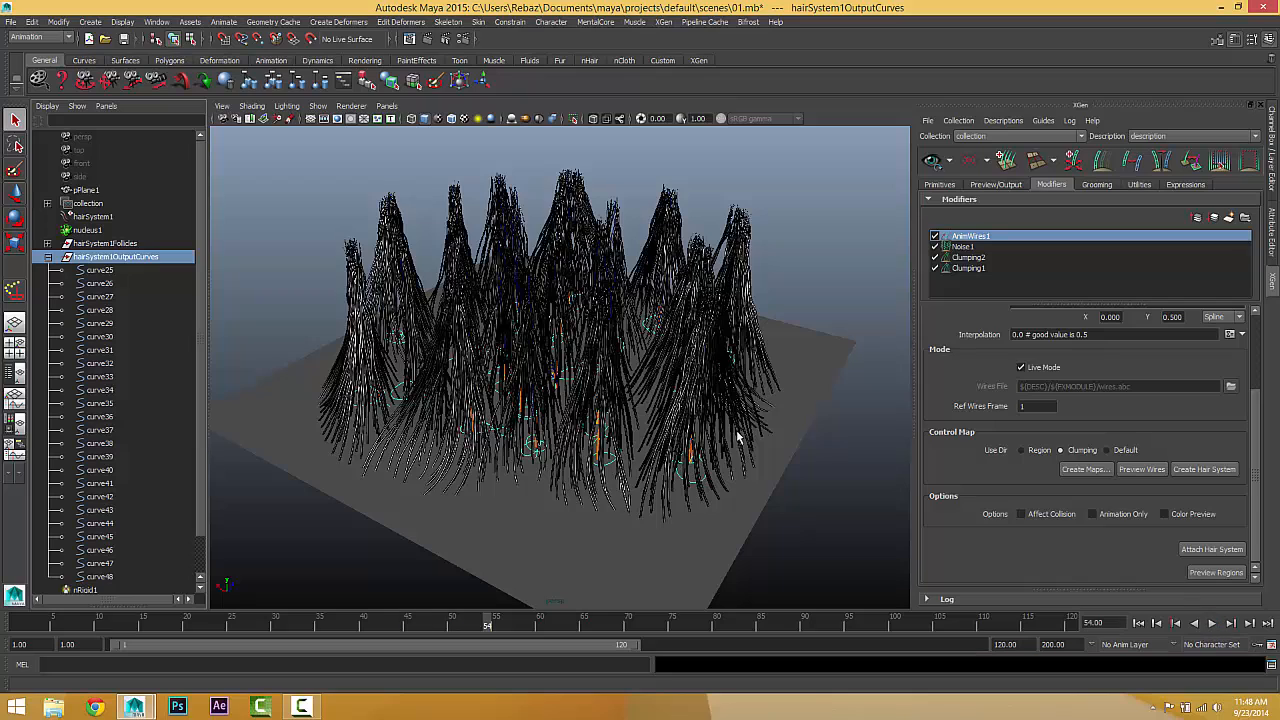
- Update the XGen preview of the splines and play the hair simulation, stopping at frame 6
{"action": "left_click", "coordinate": [939, 160]}
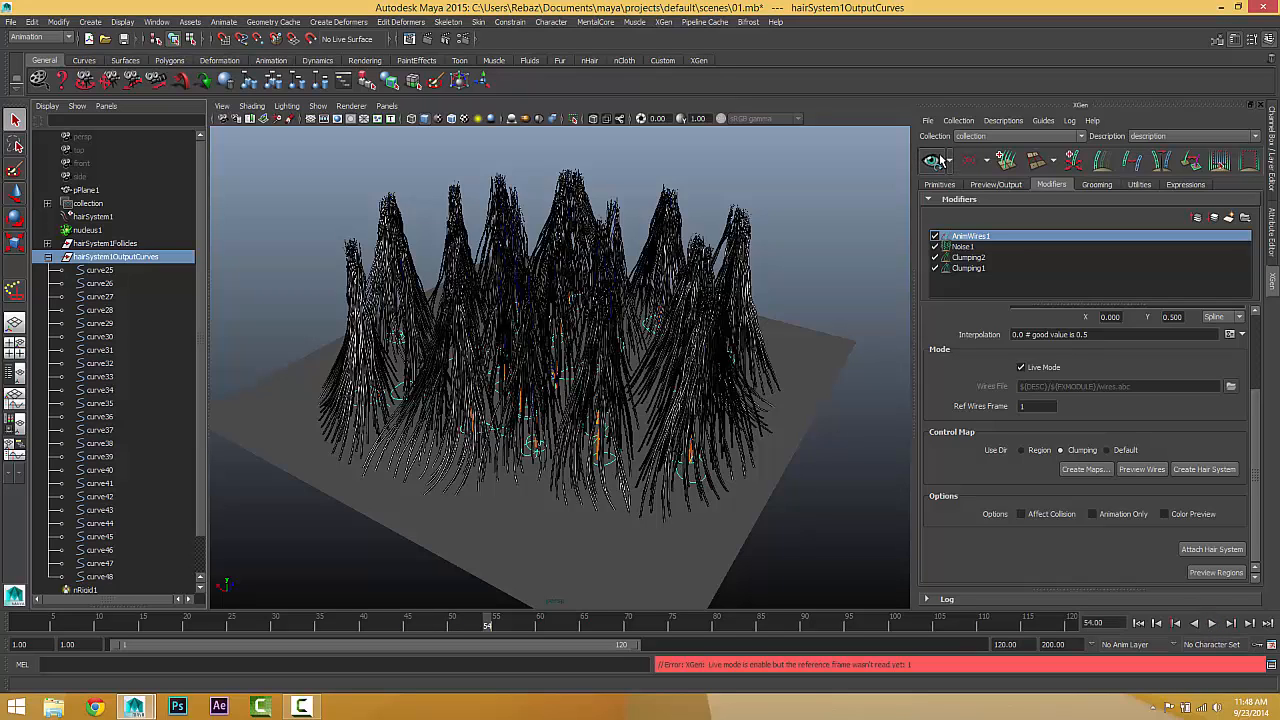
{"action": "left_click", "coordinate": [1213, 622]}
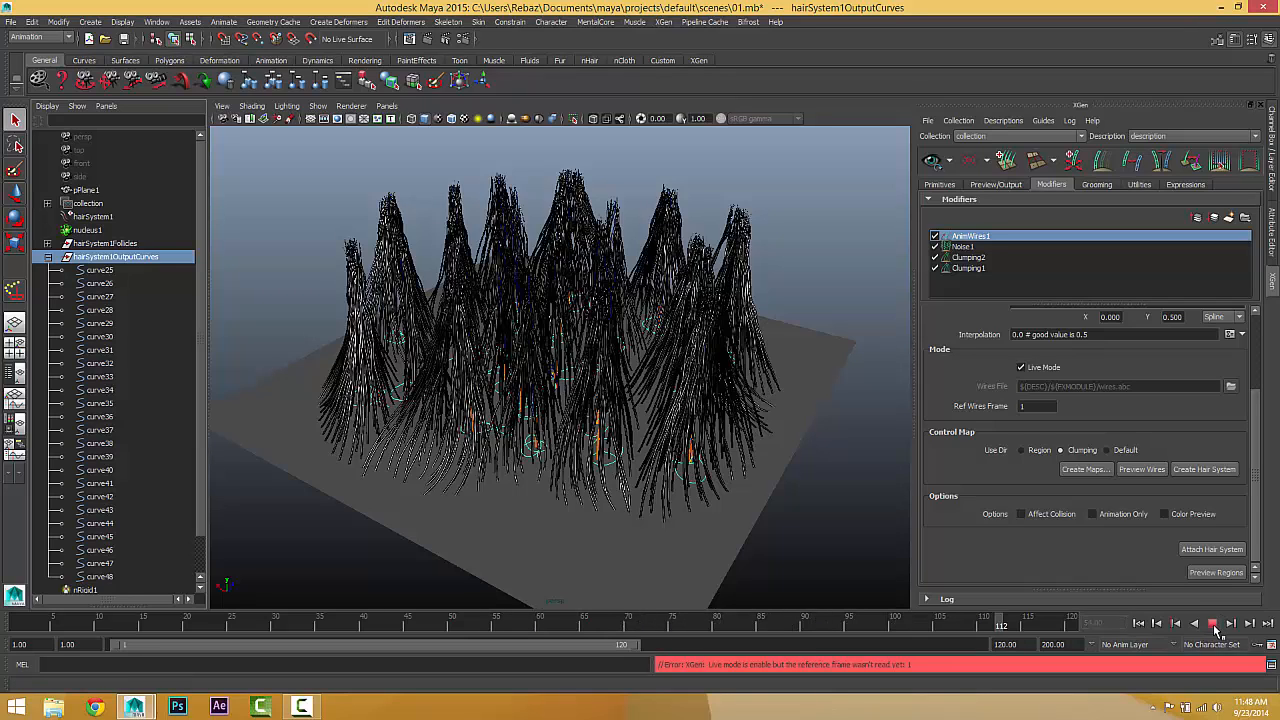
{"action": "left_click", "coordinate": [1213, 623]}
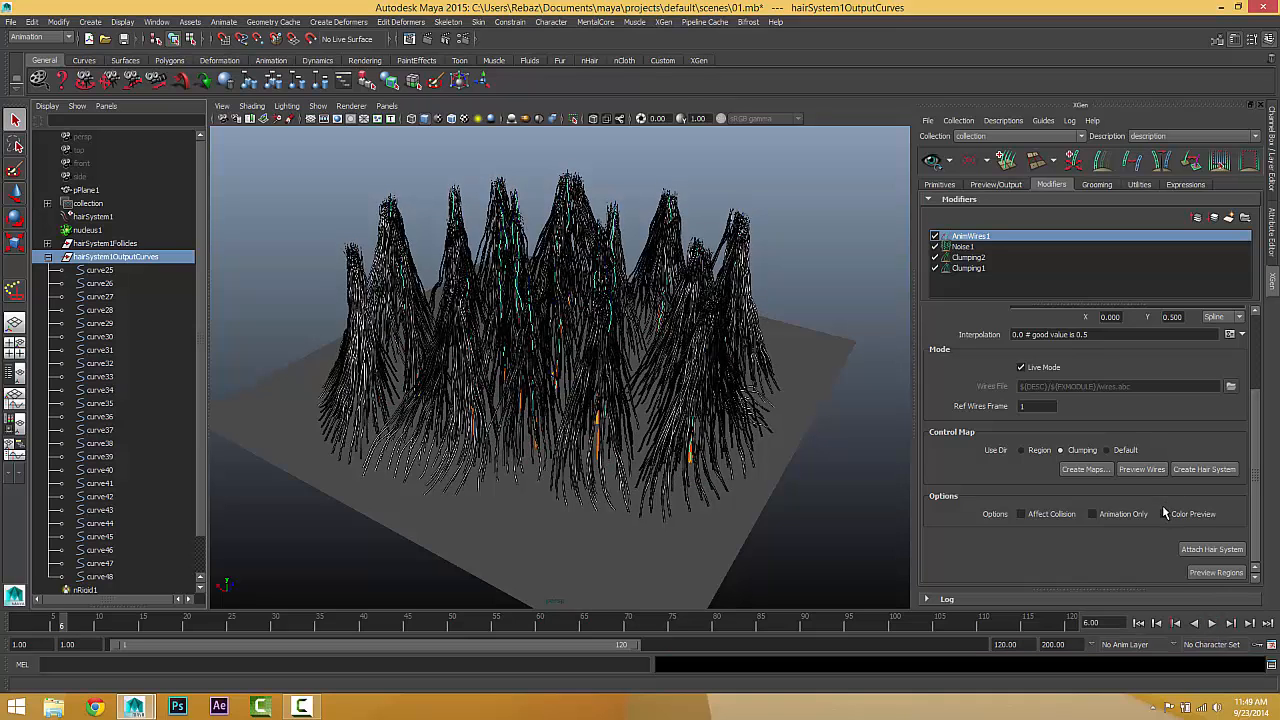
- Enable Color Preview, Animation Only and Affect Collision for the Anim Wires modifier
{"action": "left_click", "coordinate": [1163, 514]}
{"action": "left_click", "coordinate": [1092, 514]}
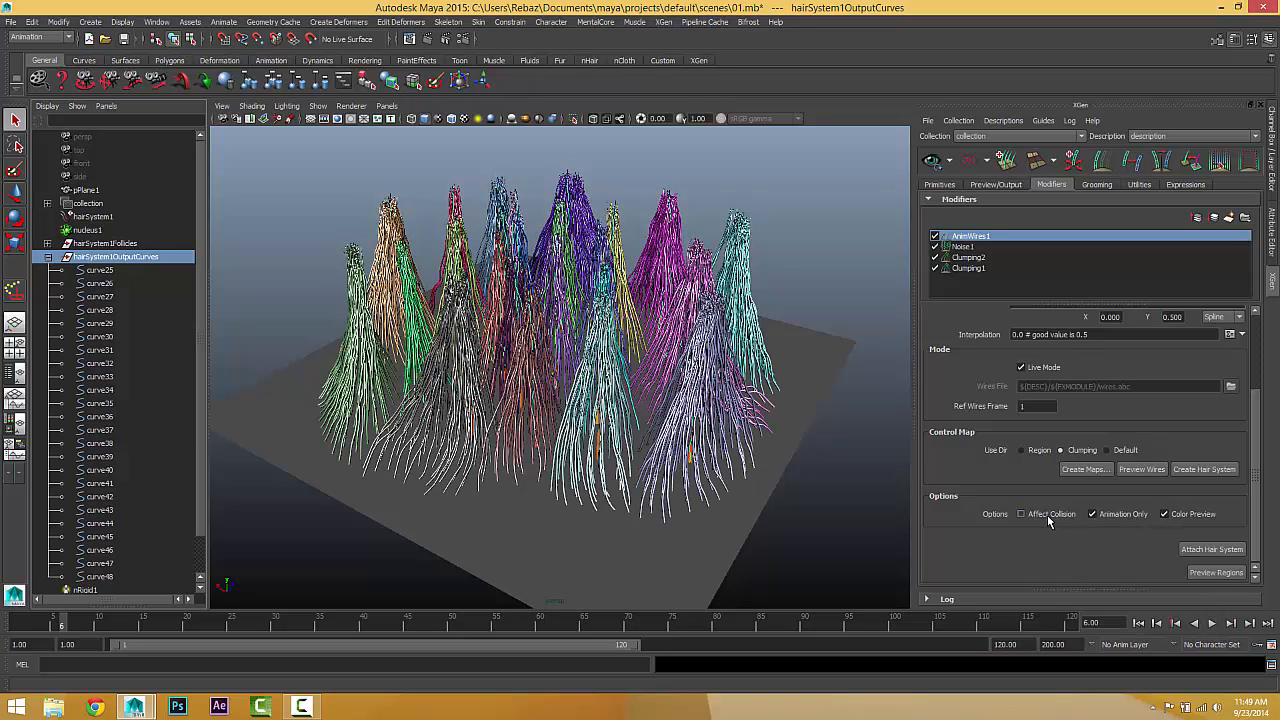
{"action": "left_click", "coordinate": [1021, 514]}
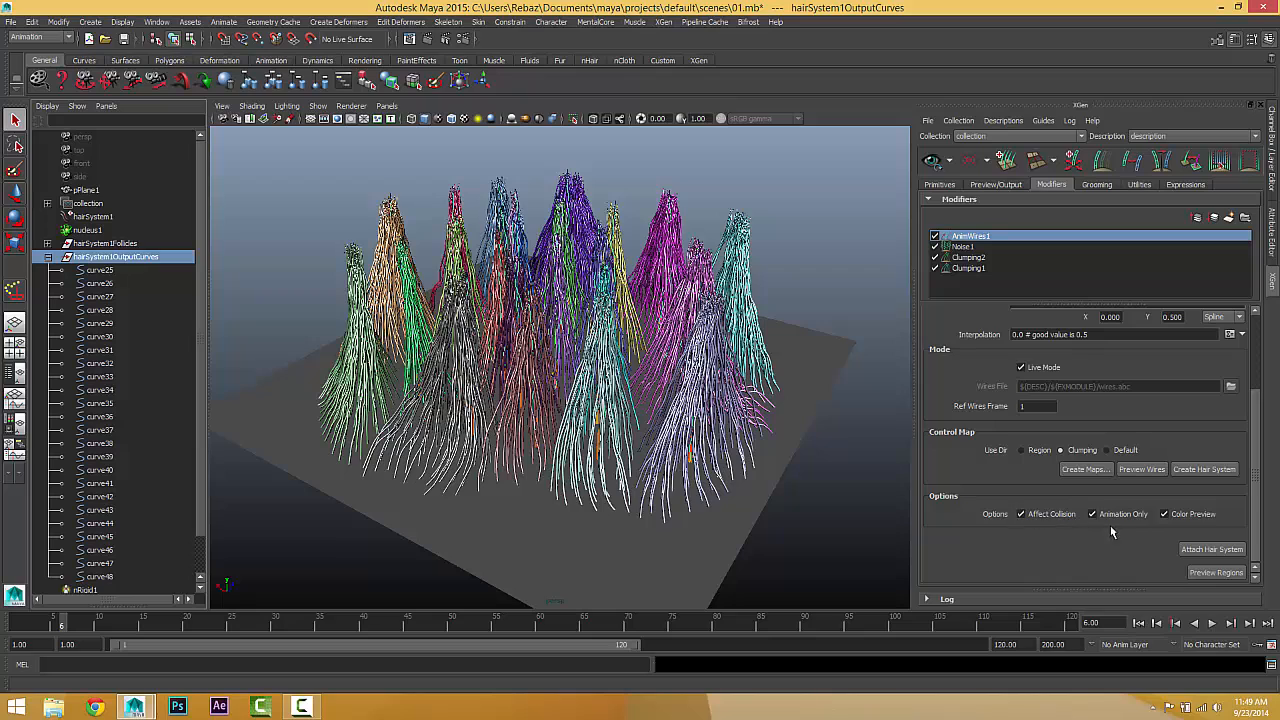
- Select curve25 through curve48, reattach them to the Anim Wires modifier and play the simulation from the first frame
{"action": "left_click_drag", "start_coordinate": [114, 275], "coordinate": [133, 577]}
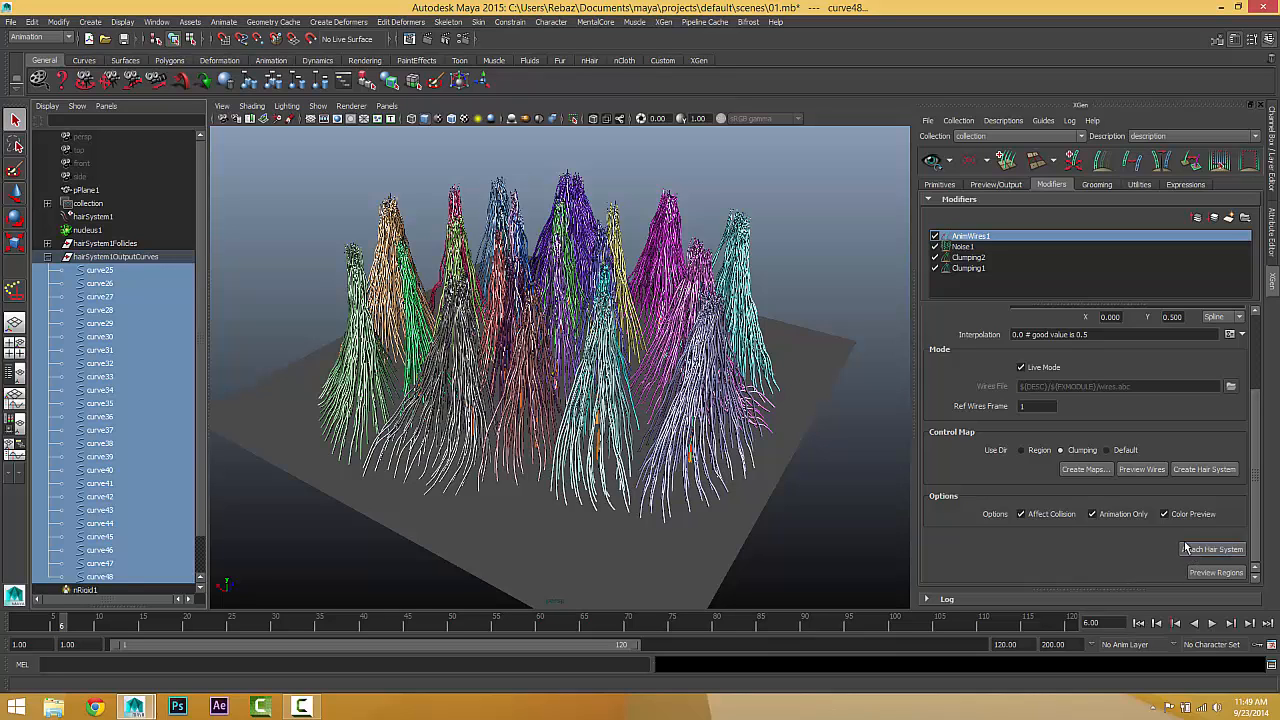
{"action": "left_click", "coordinate": [1138, 623]}
{"action": "left_click", "coordinate": [1212, 623]}
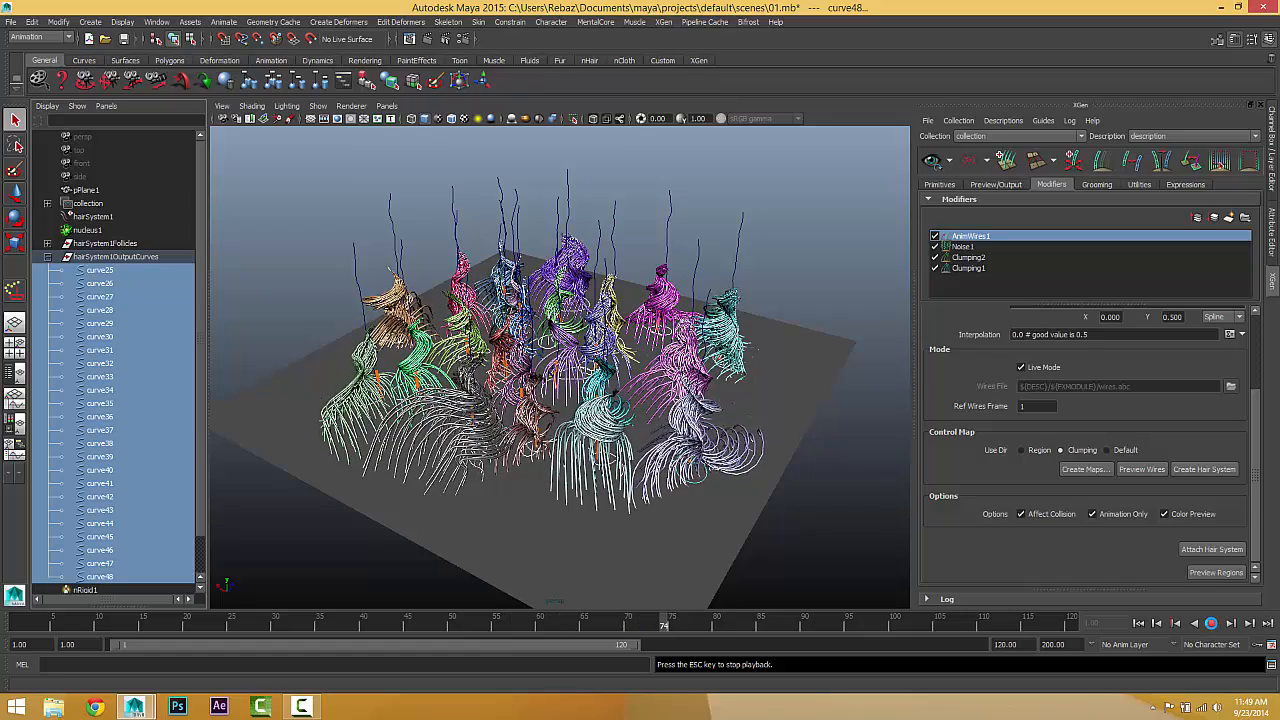
{"action": "left_click", "coordinate": [1212, 623]}
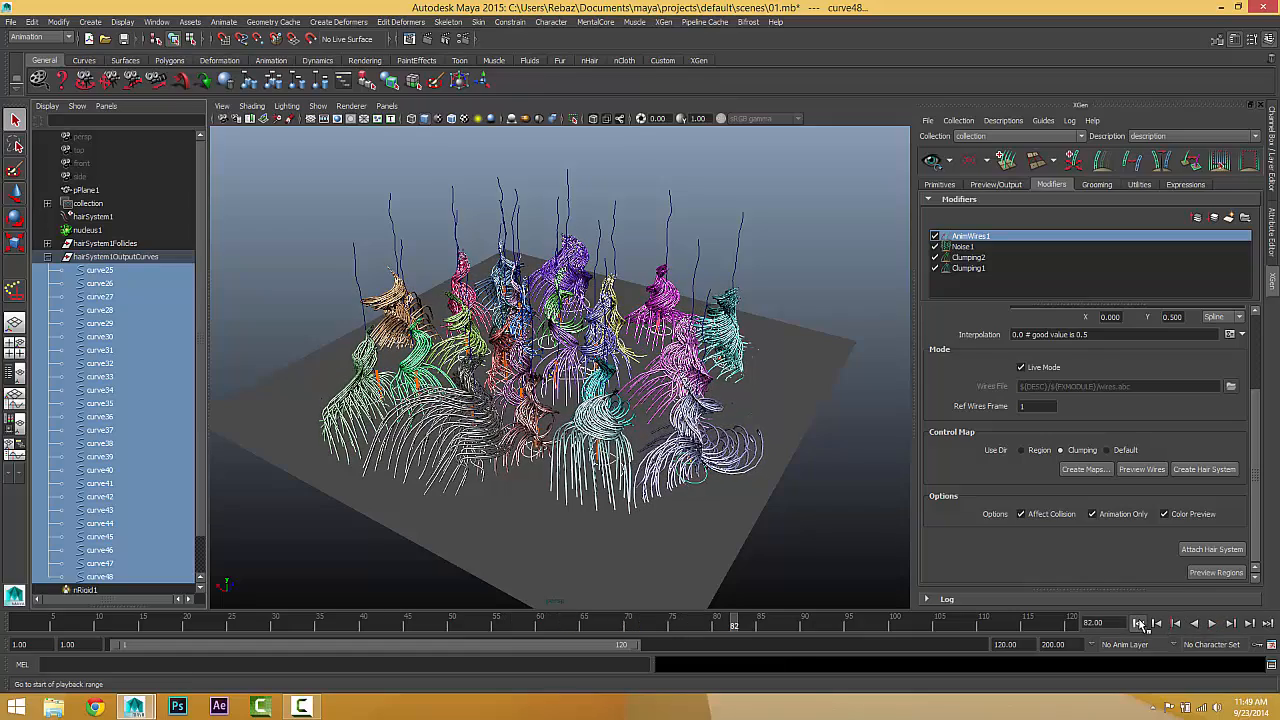
{"action": "left_click", "coordinate": [1138, 623]}
{"action": "left_click", "coordinate": [1209, 623]}
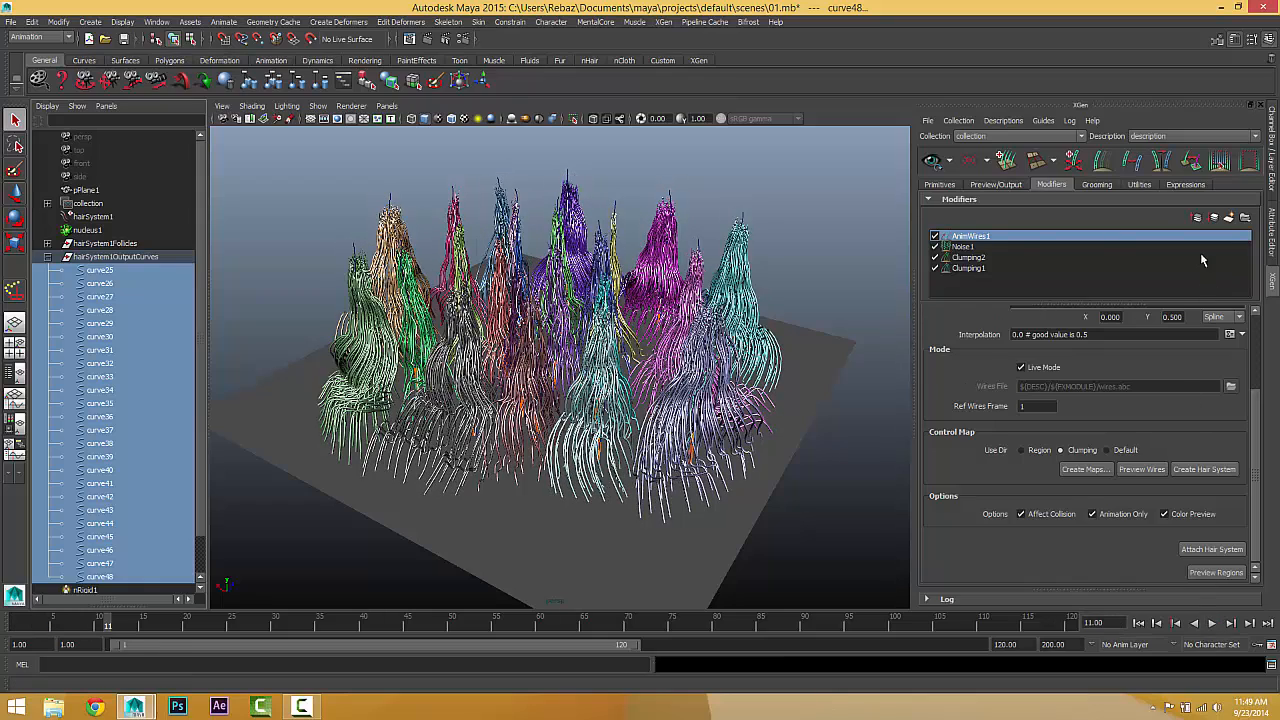
- Add a Wind modifier to the description and play the simulation, stopping at frame 56
{"action": "left_click", "coordinate": [1229, 218]}
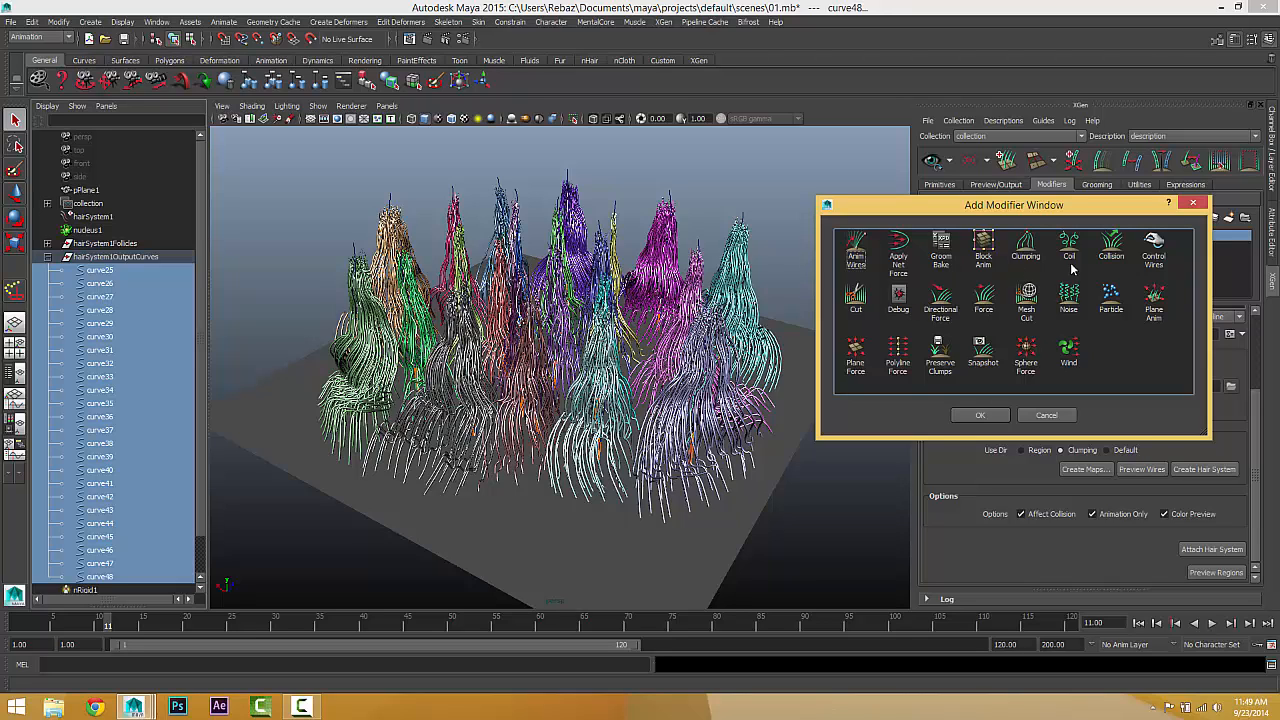
{"action": "left_click", "coordinate": [1068, 352]}
{"action": "left_click", "coordinate": [980, 415]}
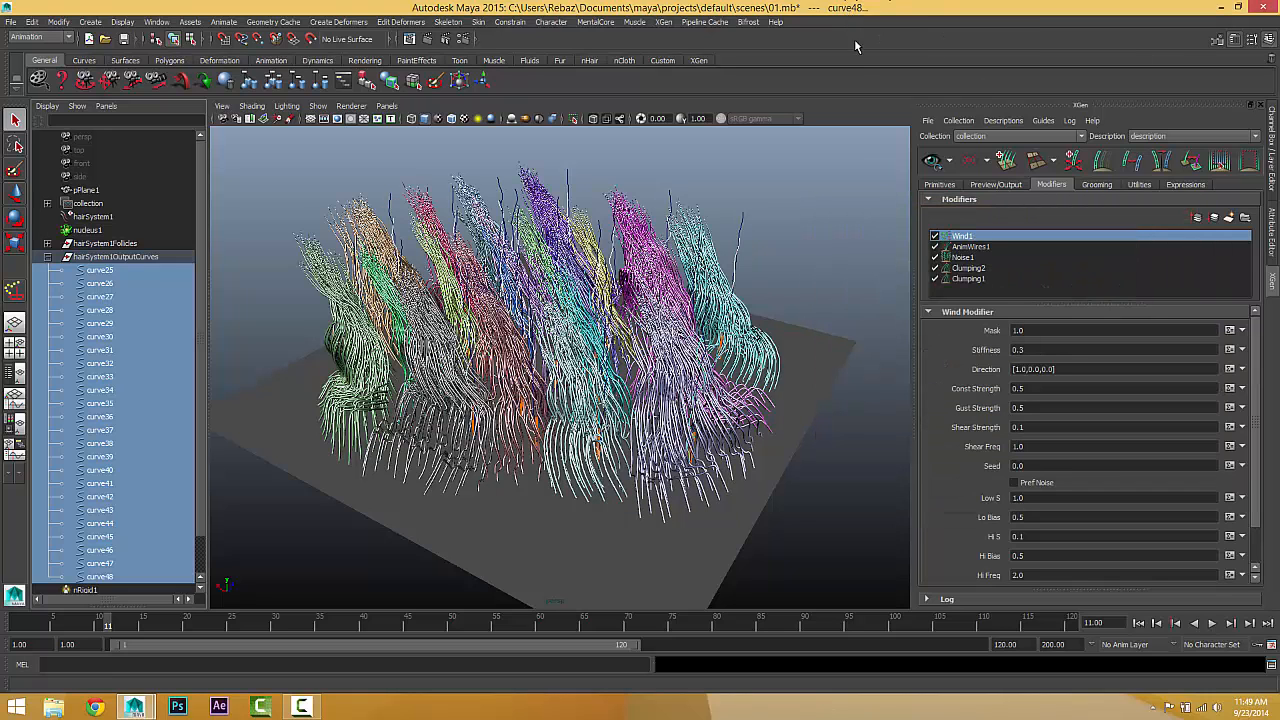
{"action": "left_click", "coordinate": [1211, 622]}
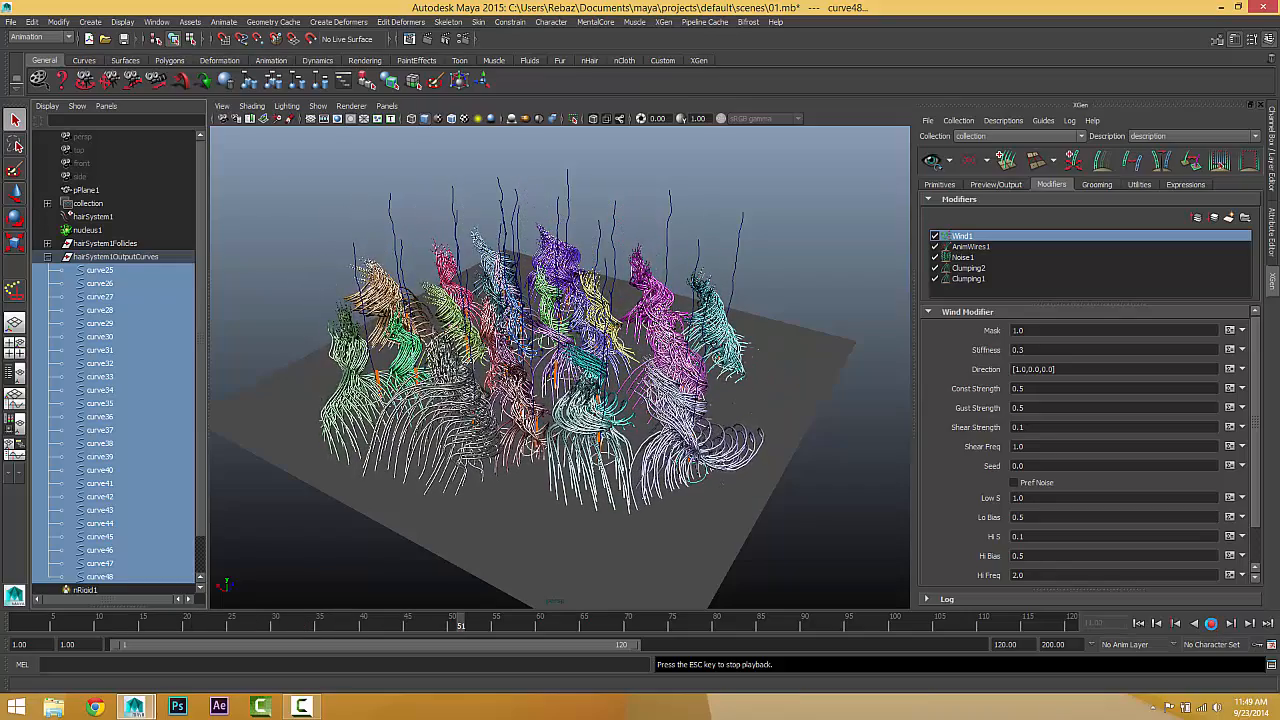
{"action": "left_click", "coordinate": [1211, 622]}
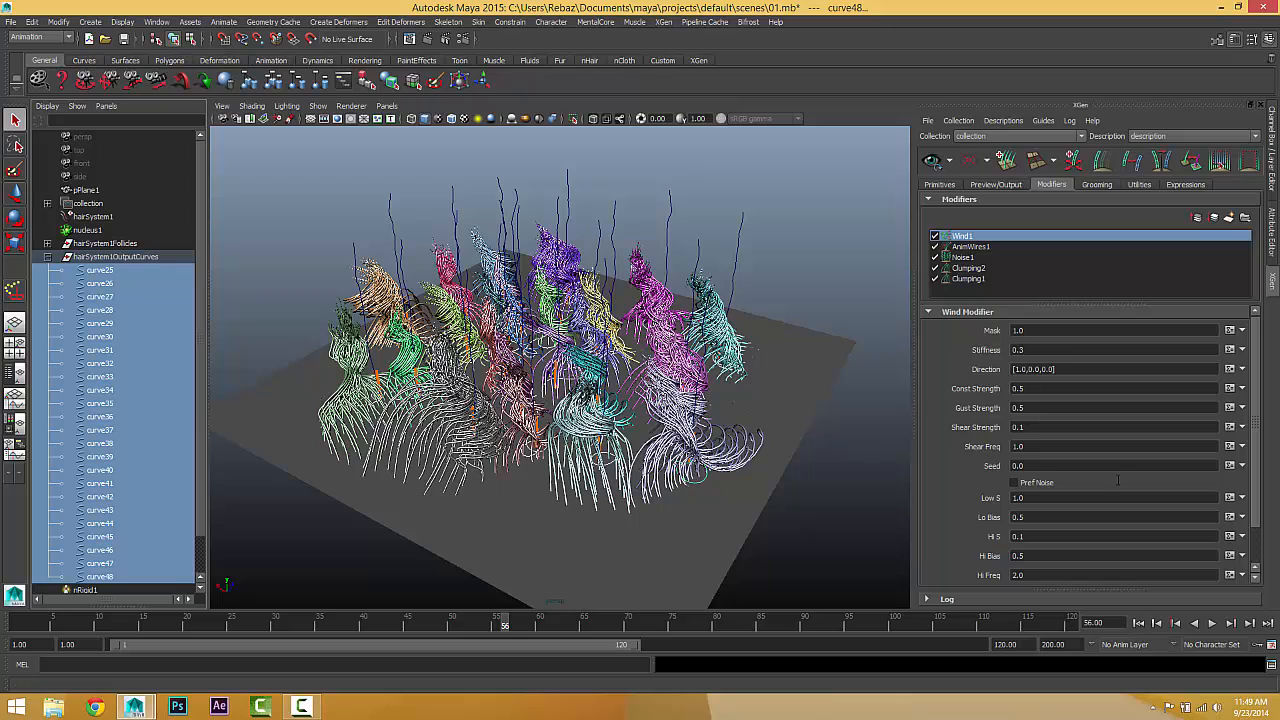
- Set the Wind modifier's Stiffness to .5, Const Strength to 1 and Shear Strength to .5
{"action": "left_click_drag", "start_coordinate": [1039, 351], "coordinate": [902, 348]}
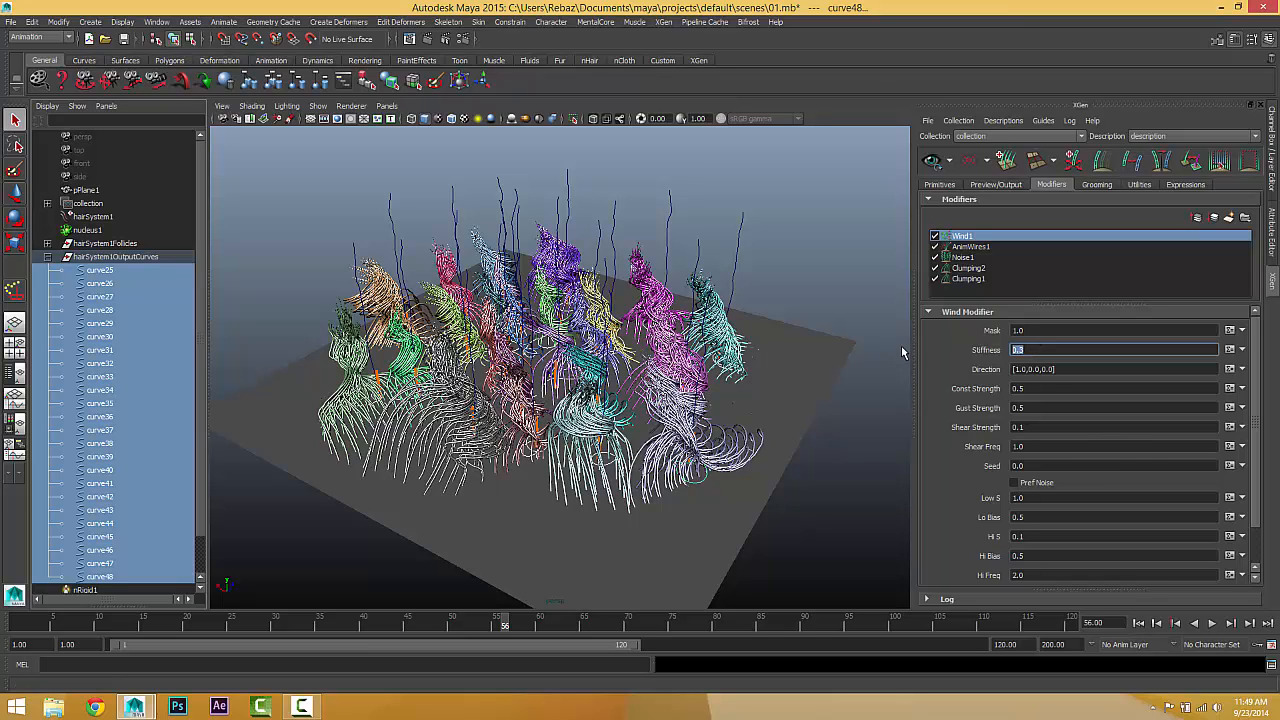
{"action": "type", "text": ".5"}
{"action": "key", "text": "Return"}
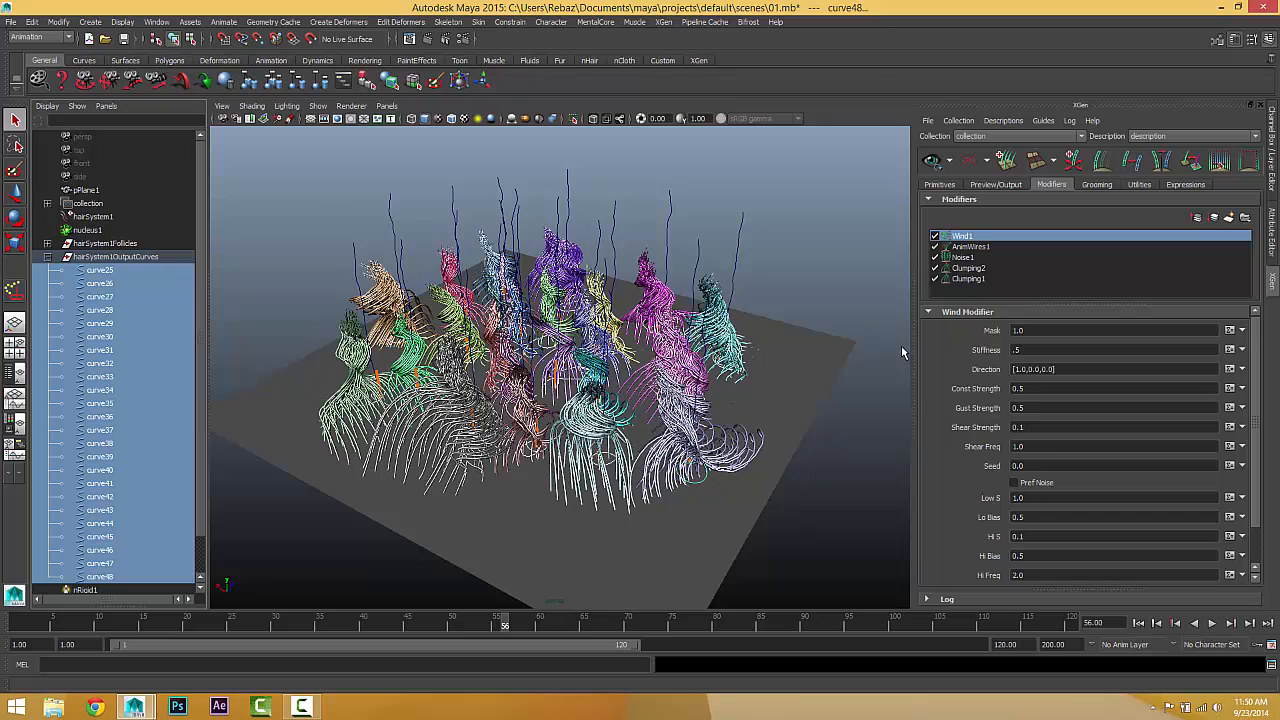
{"action": "left_click", "coordinate": [1057, 390]}
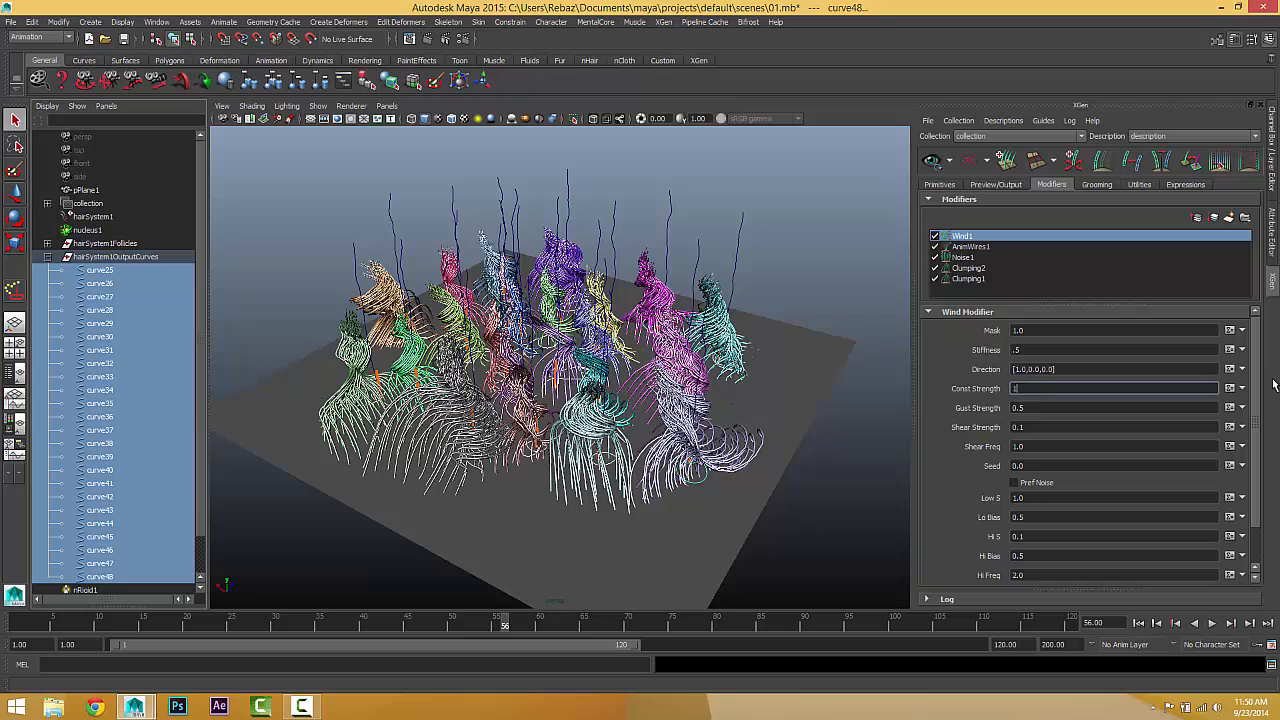
{"action": "type", "text": "1"}
{"action": "key", "text": "Return"}
{"action": "double_click", "coordinate": [1018, 427]}
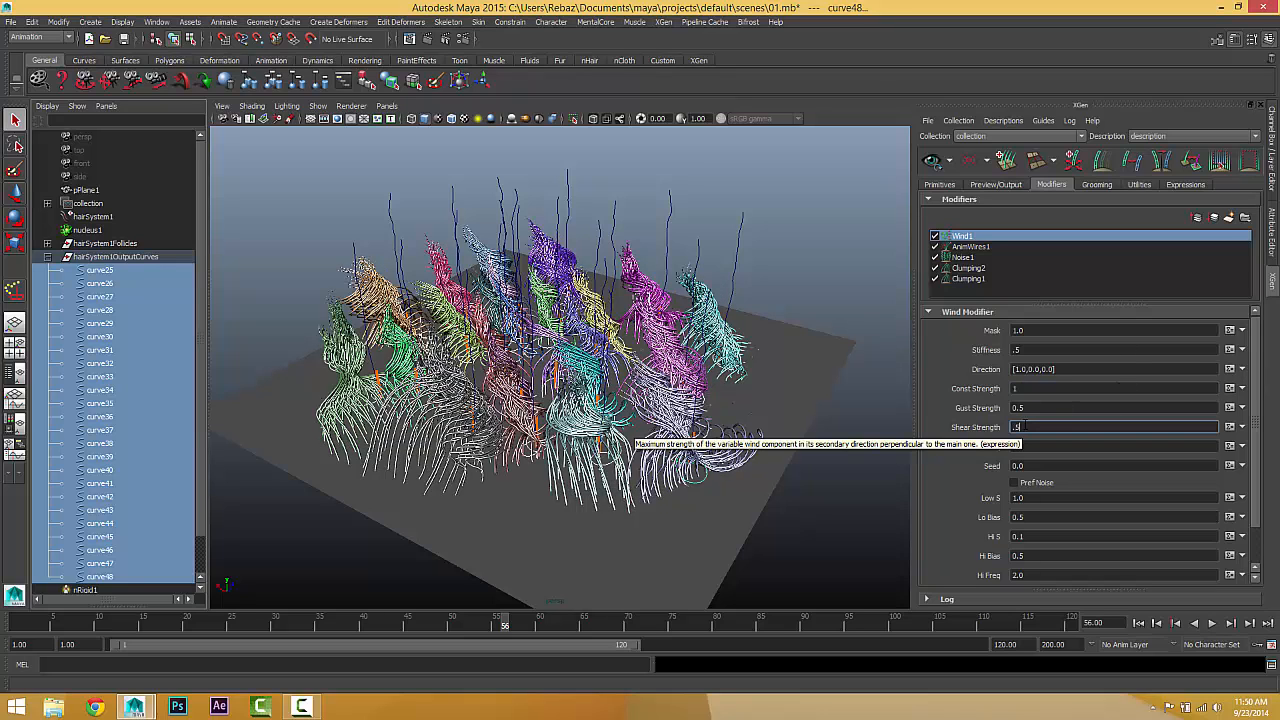
{"action": "type", "text": ".5"}
{"action": "key", "text": "Return"}
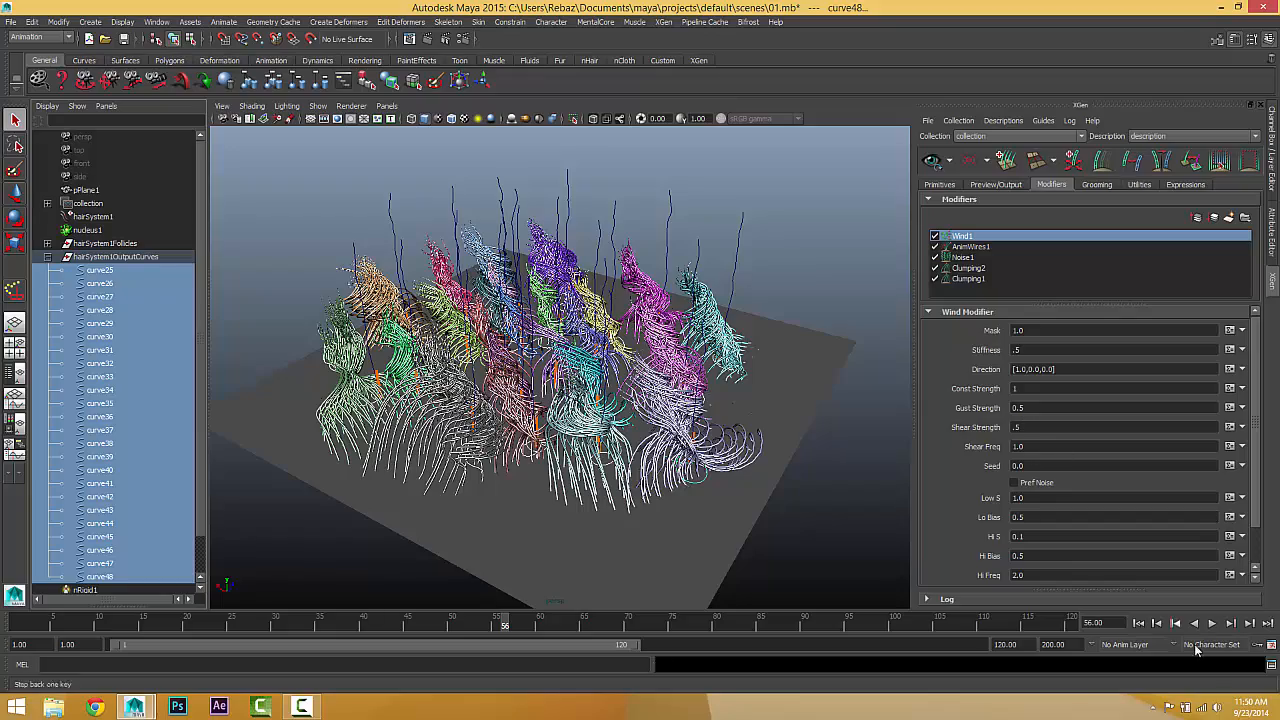
- Replay the simulation from the first frame with the adjusted wind, stopping at frame 60
{"action": "left_click", "coordinate": [1138, 623]}
{"action": "left_click", "coordinate": [1209, 624]}
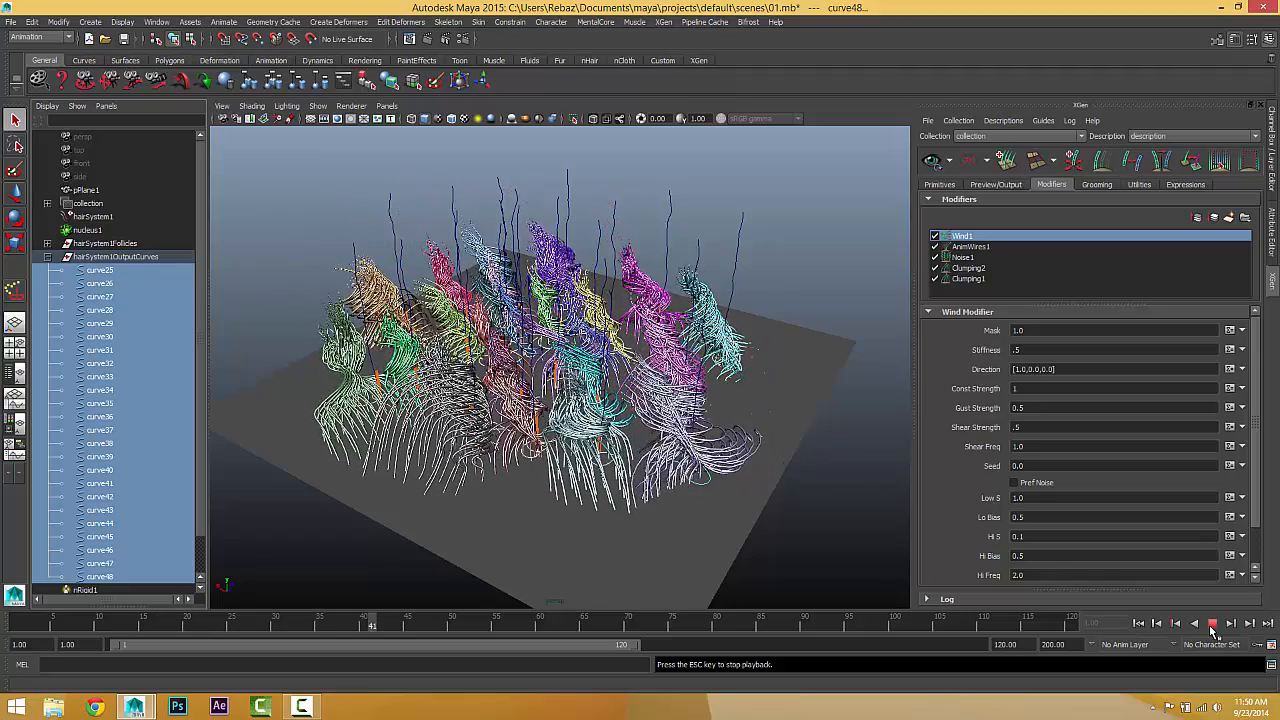
{"action": "left_click", "coordinate": [1211, 624]}
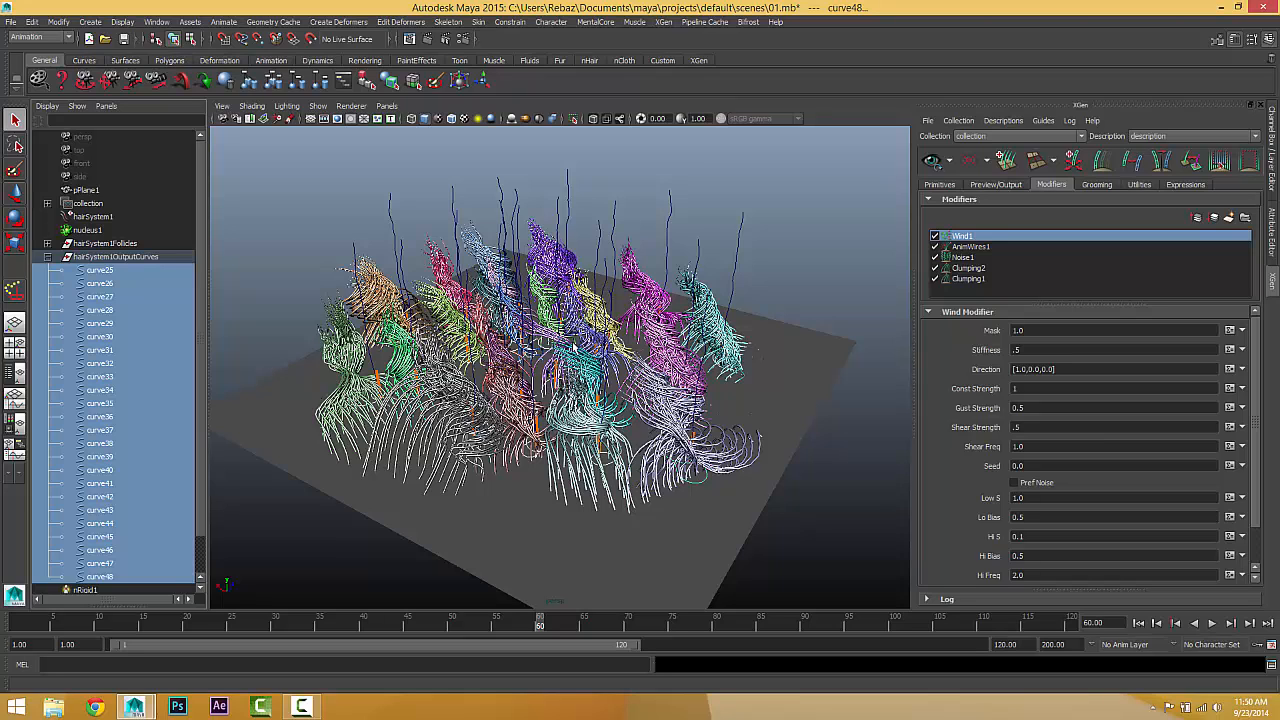
- Set the nucleus1 solver's Substeps to 10 and Max Collision Iterations to 10
{"action": "left_click", "coordinate": [90, 230]}
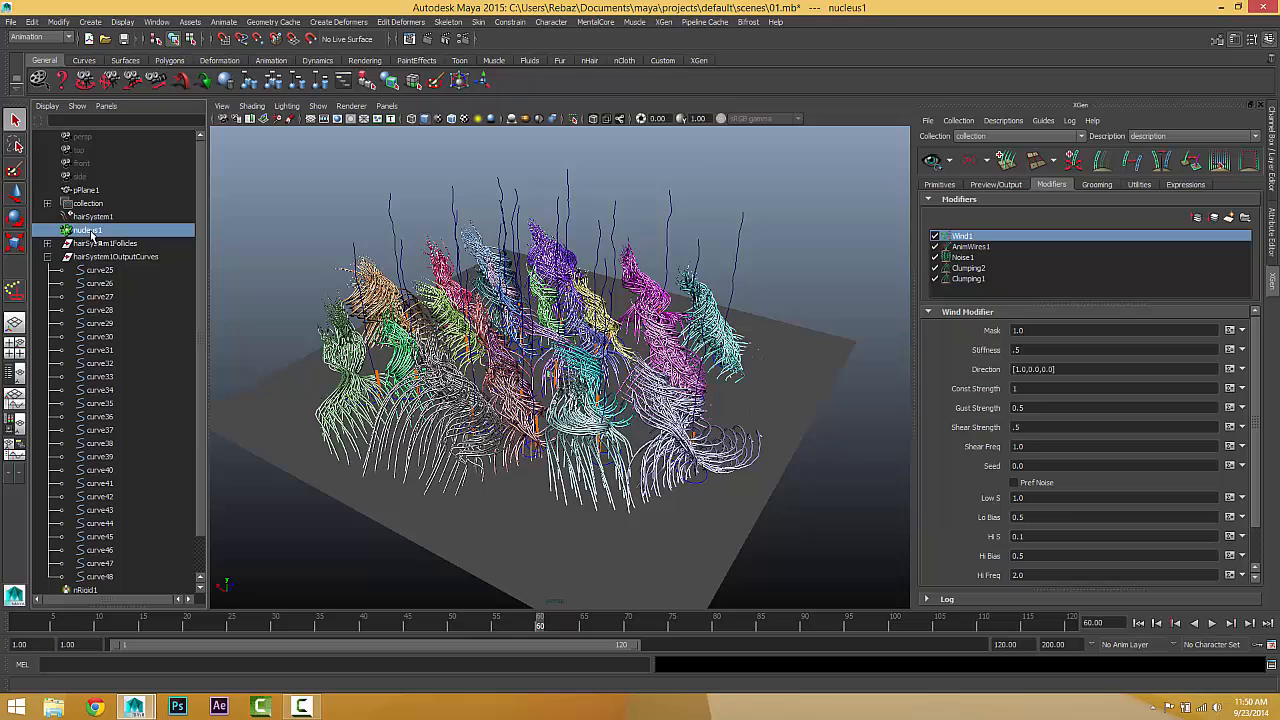
{"action": "left_click", "coordinate": [1271, 237]}
{"action": "scroll", "coordinate": [1050, 348], "scroll_direction": "down", "scroll_amount": 5}
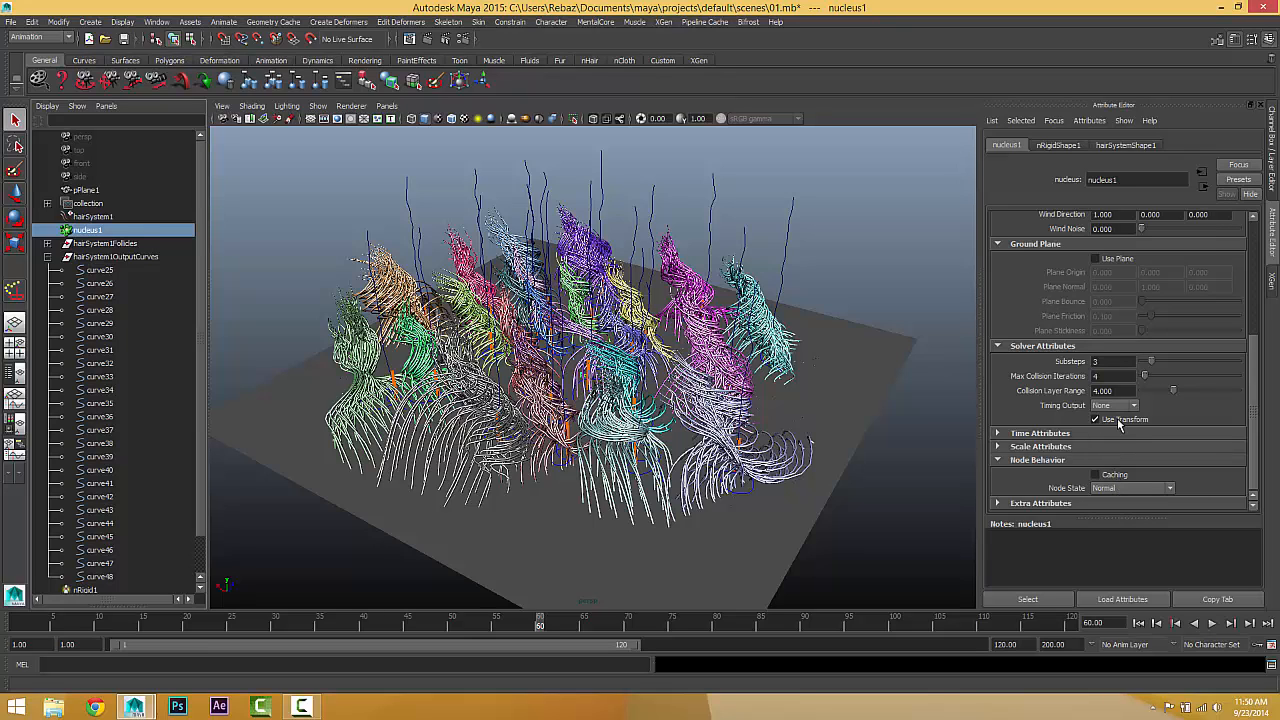
{"action": "left_click", "coordinate": [1123, 361]}
{"action": "type", "text": "10"}
{"action": "key", "text": "Return"}
{"action": "key", "text": "Tab"}
{"action": "type", "text": "10"}
{"action": "key", "text": "Return"}
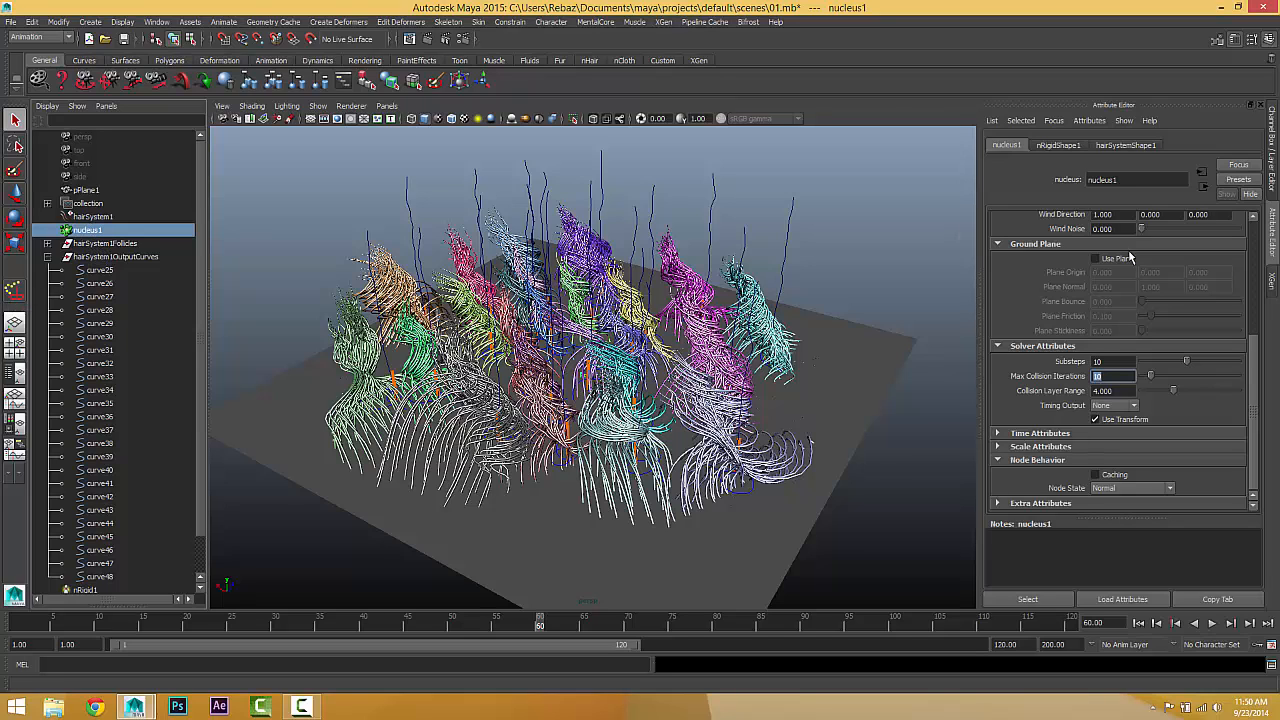
- Examine nucleus1's gravity, wind and solver attributes along with the attributes of the hair system and its follicles group
{"action": "scroll", "coordinate": [1135, 255], "scroll_direction": "up", "scroll_amount": 5}
{"action": "double_click", "coordinate": [1105, 364]}
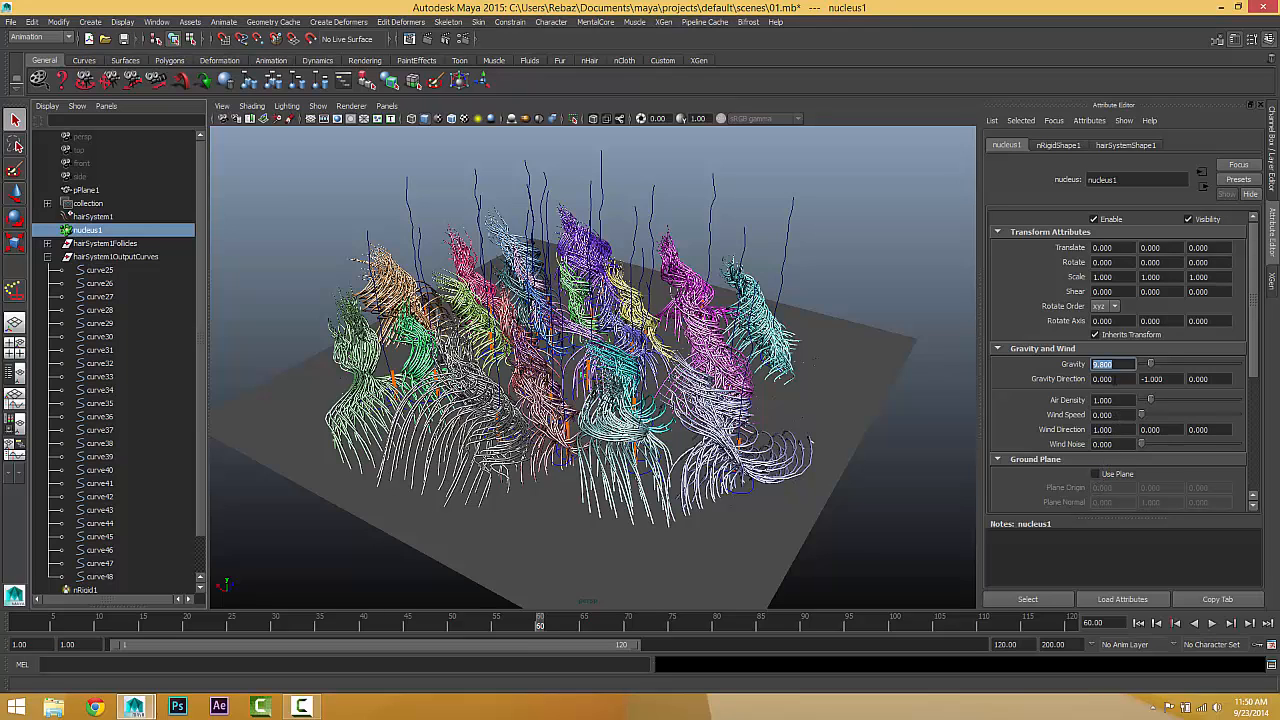
{"action": "scroll", "coordinate": [1088, 376], "scroll_direction": "down", "scroll_amount": 5}
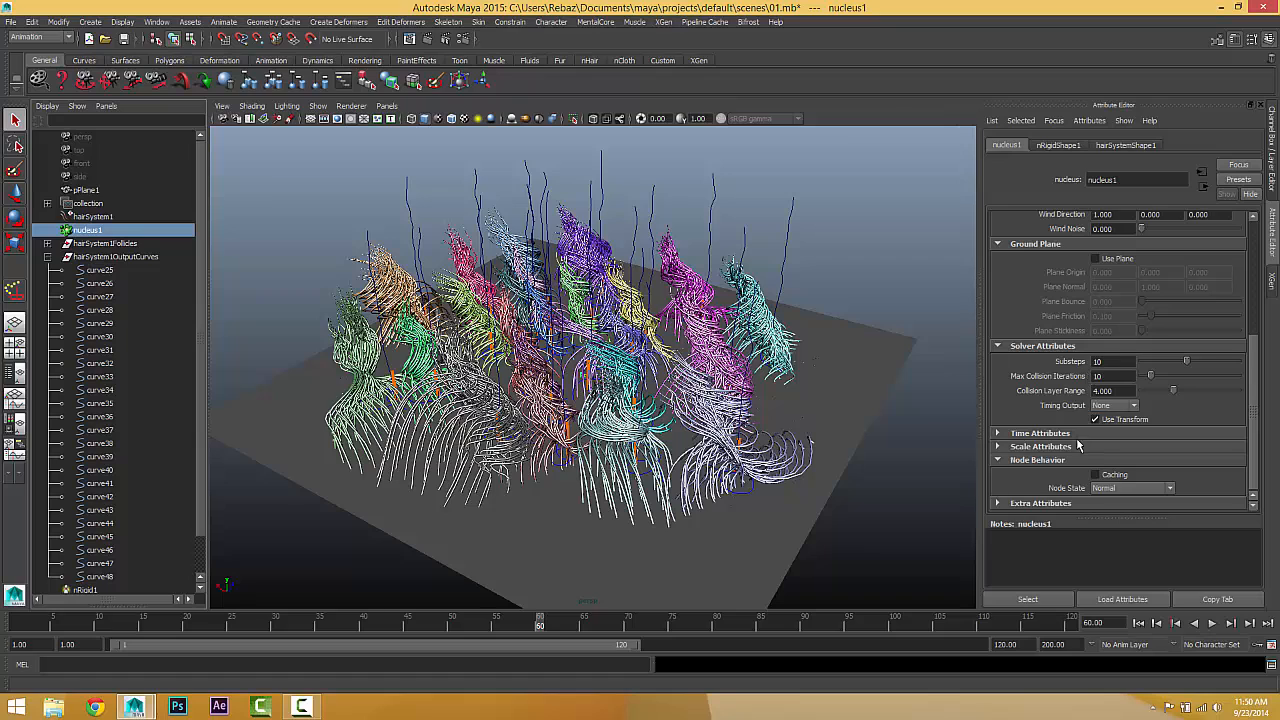
{"action": "left_click", "coordinate": [110, 257]}
{"action": "left_click", "coordinate": [101, 217]}
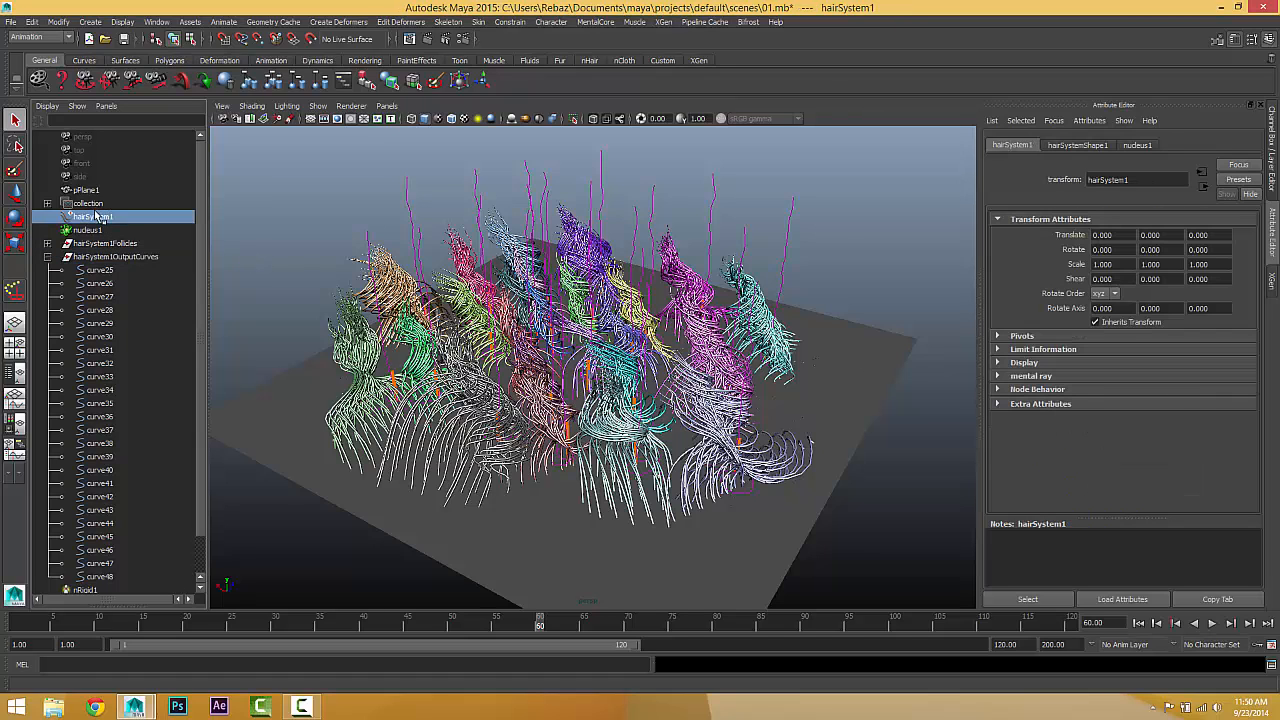
{"action": "left_click", "coordinate": [102, 230]}
{"action": "left_click", "coordinate": [105, 244]}
{"action": "left_click", "coordinate": [107, 205]}
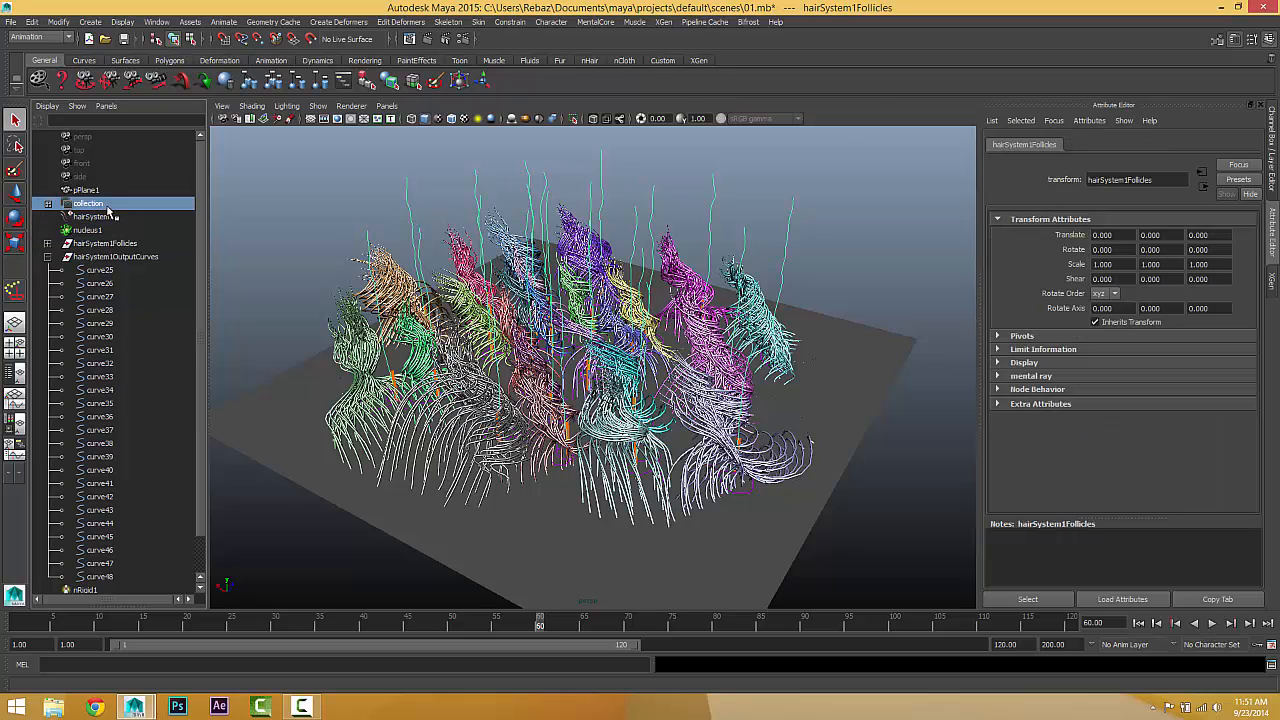
{"action": "left_click", "coordinate": [107, 218]}
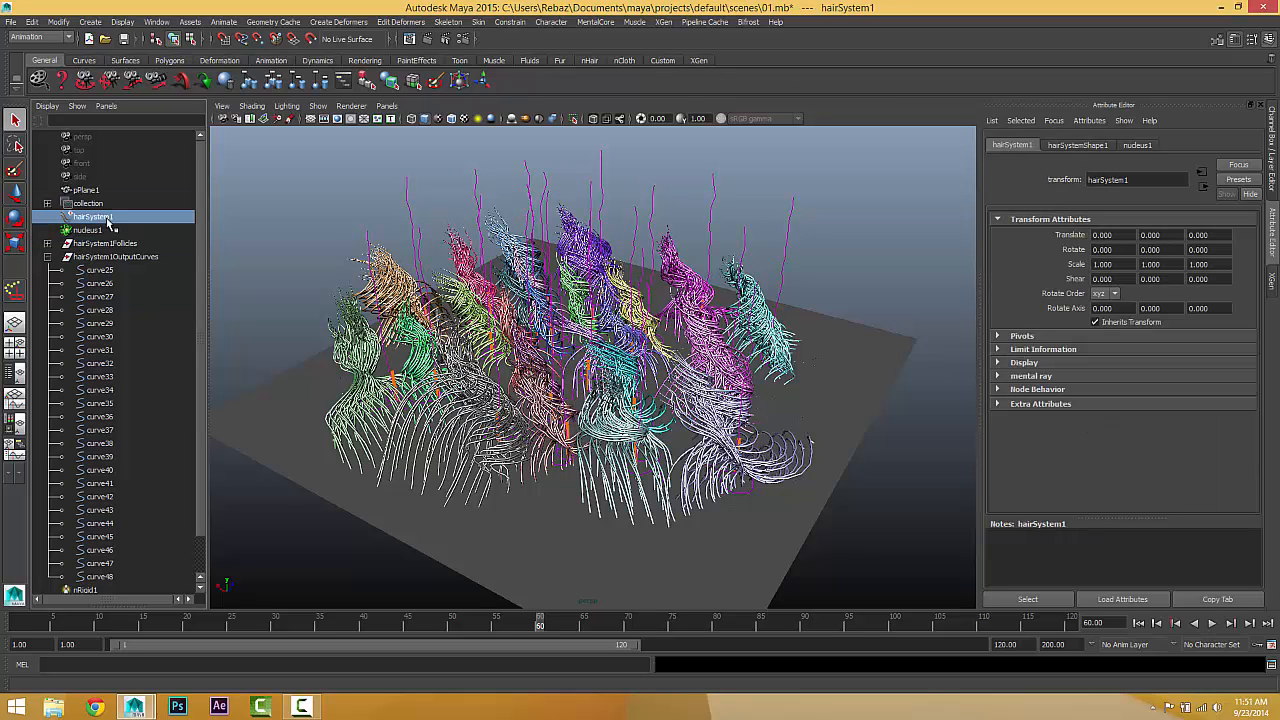
{"action": "left_click", "coordinate": [97, 230]}
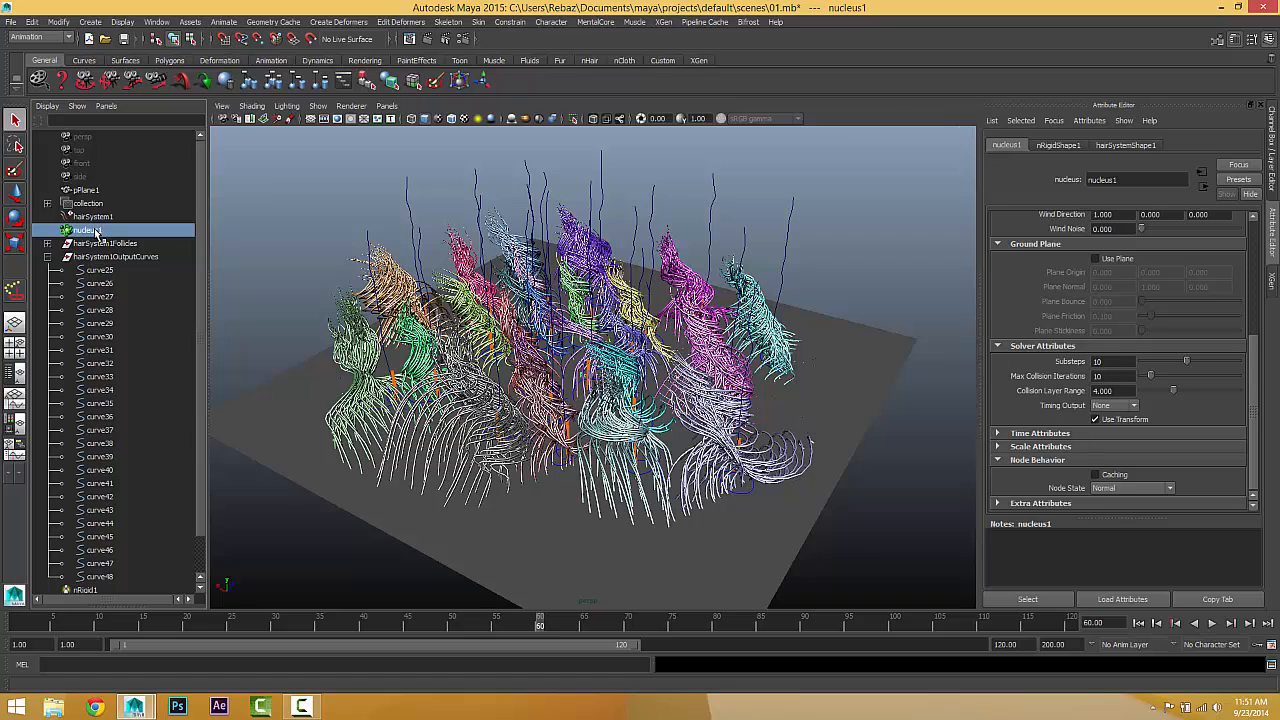
{"action": "scroll", "coordinate": [1028, 295], "scroll_direction": "up", "scroll_amount": 5}
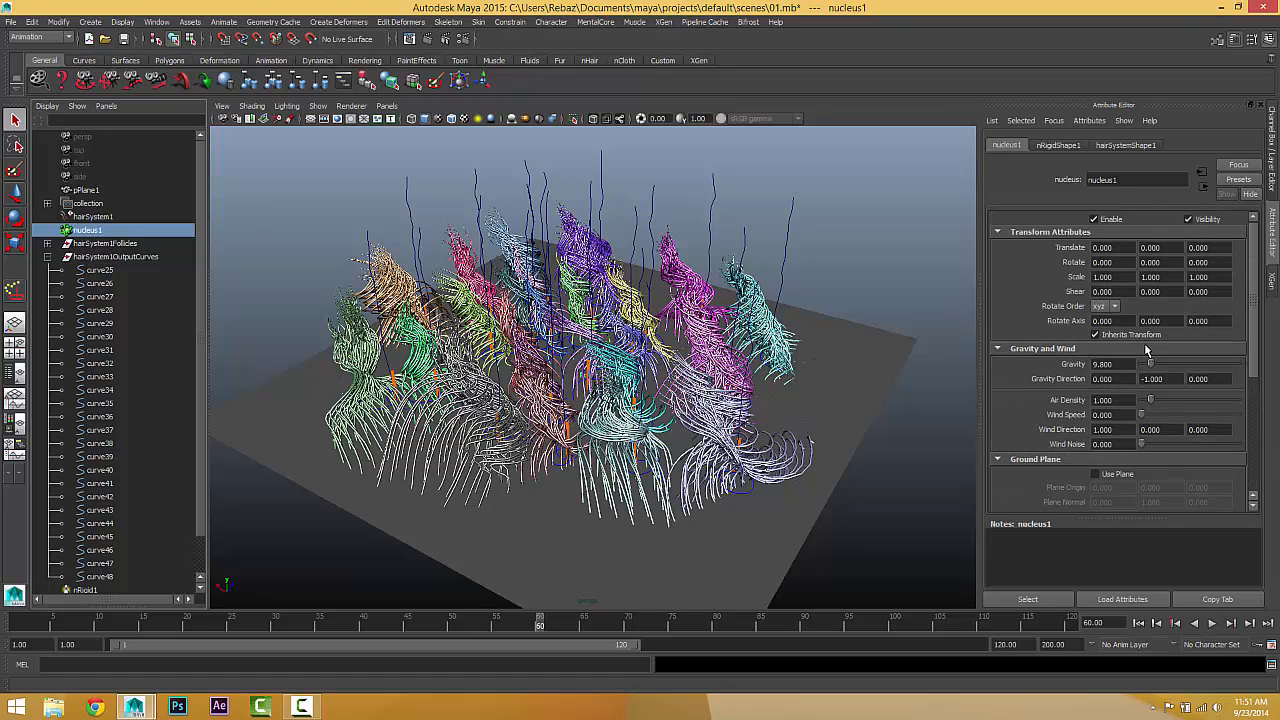
{"action": "scroll", "coordinate": [1146, 347], "scroll_direction": "down", "scroll_amount": 5}
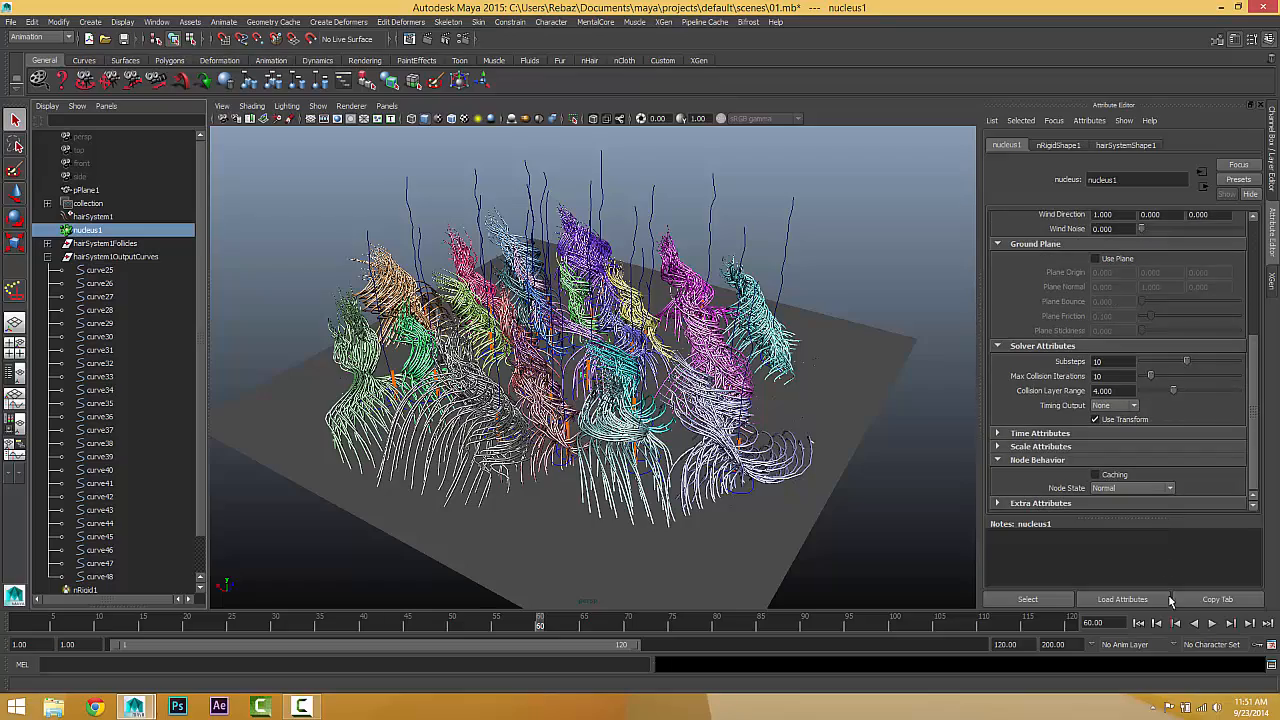
- Replay the simulation from the first frame with the new solver settings, stopping at frame 34
{"action": "left_click", "coordinate": [1138, 623]}
{"action": "left_click", "coordinate": [1212, 623]}
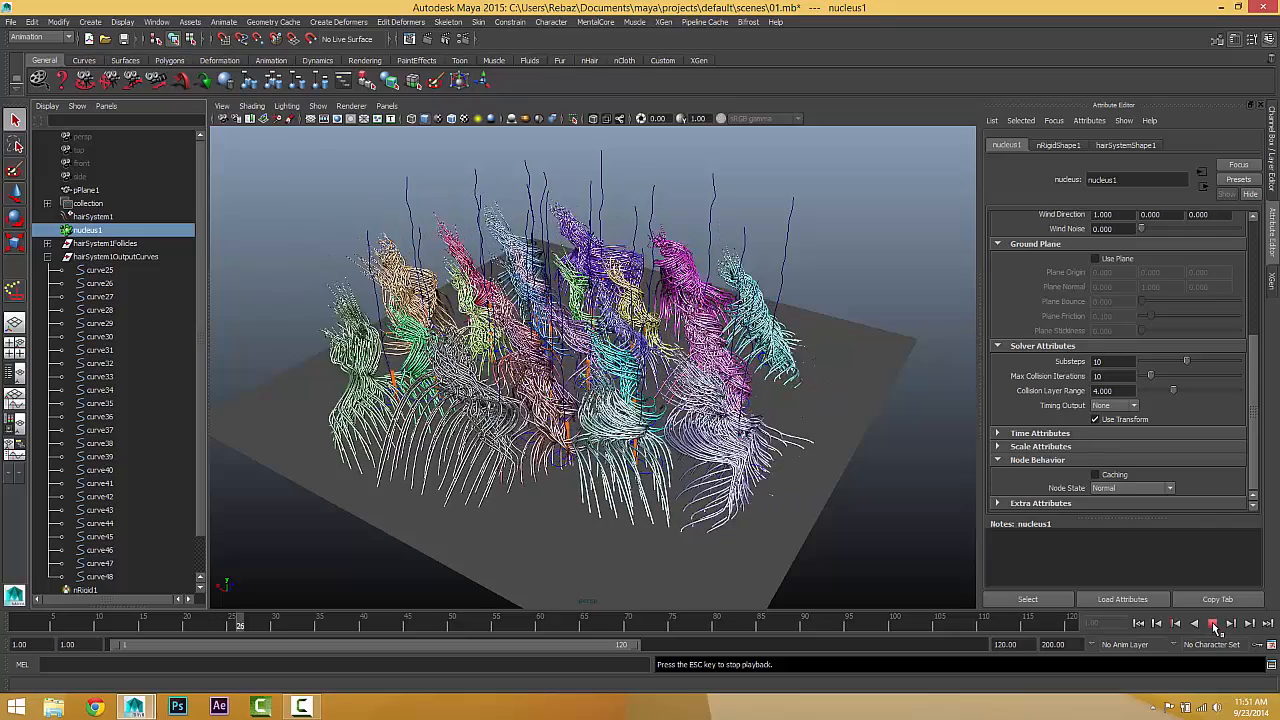
{"action": "left_click", "coordinate": [1212, 623]}
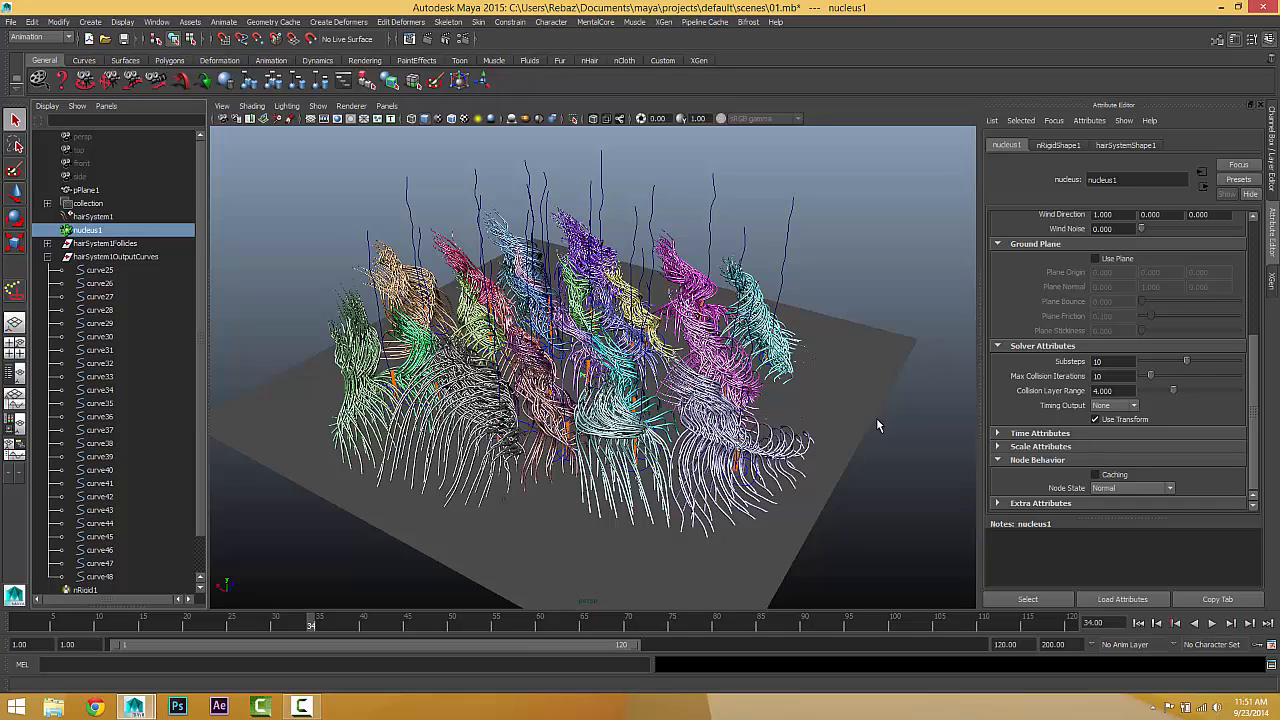
- Export the selected ground plane as an Alembic cache named 011 to the Desktop, using the Time Slider range
{"action": "left_click", "coordinate": [873, 337]}
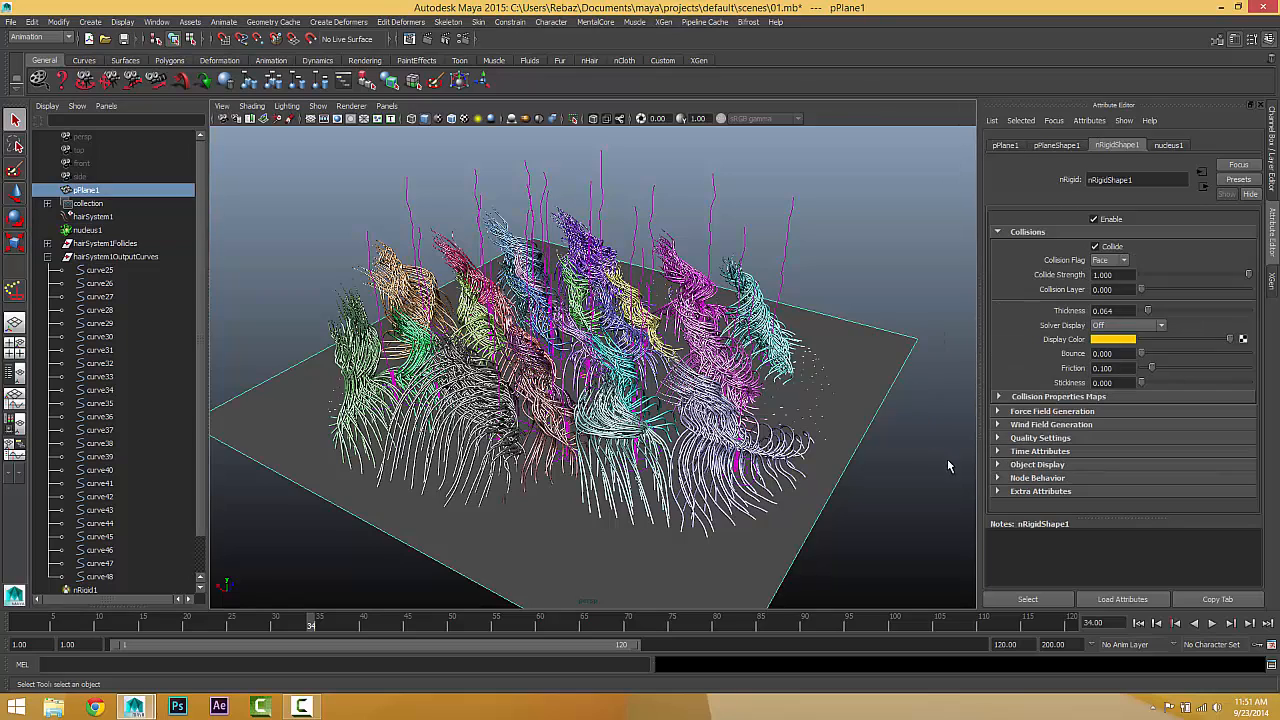
{"action": "left_click", "coordinate": [706, 22]}
{"action": "mouse_move", "coordinate": [767, 44]}
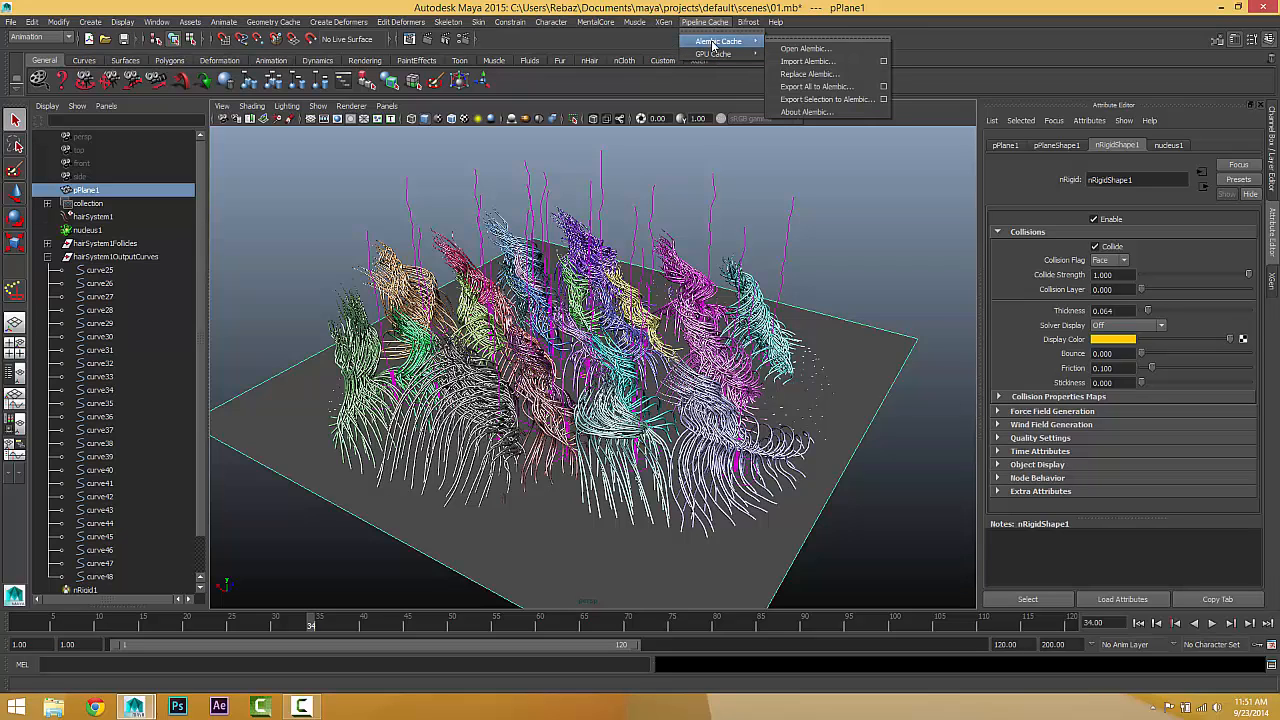
{"action": "left_click", "coordinate": [813, 100]}
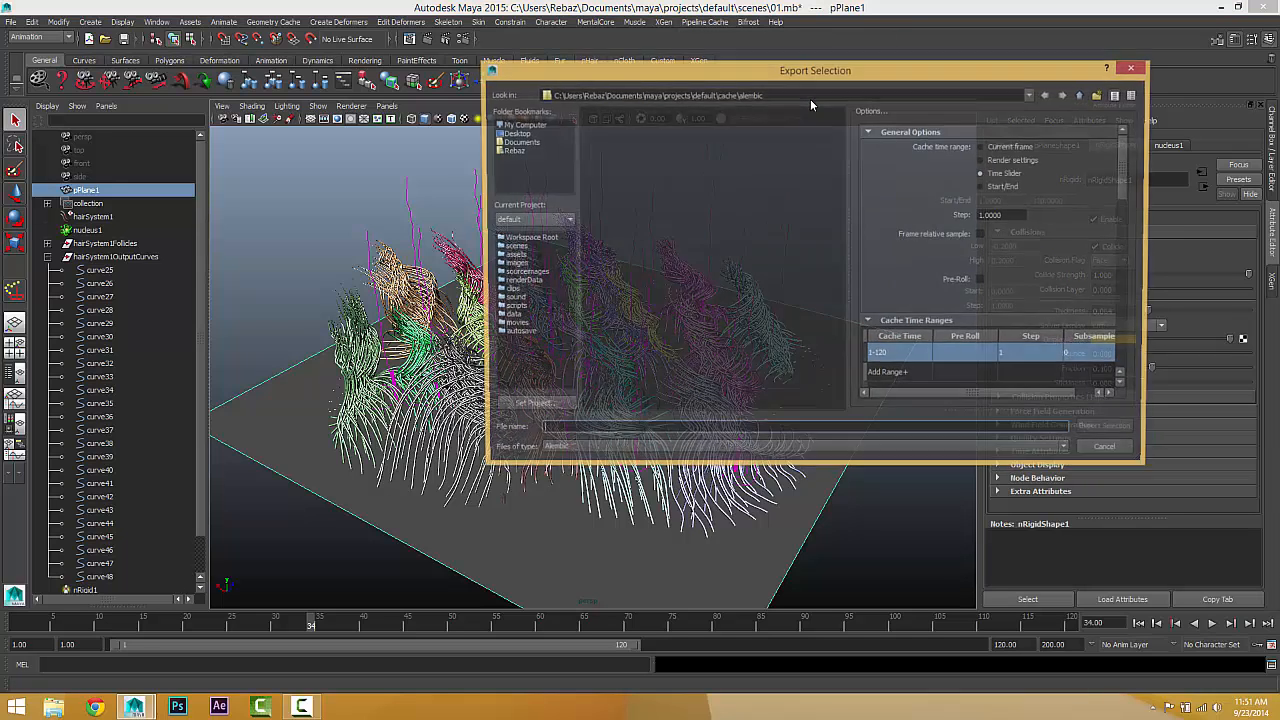
{"action": "left_click", "coordinate": [526, 134]}
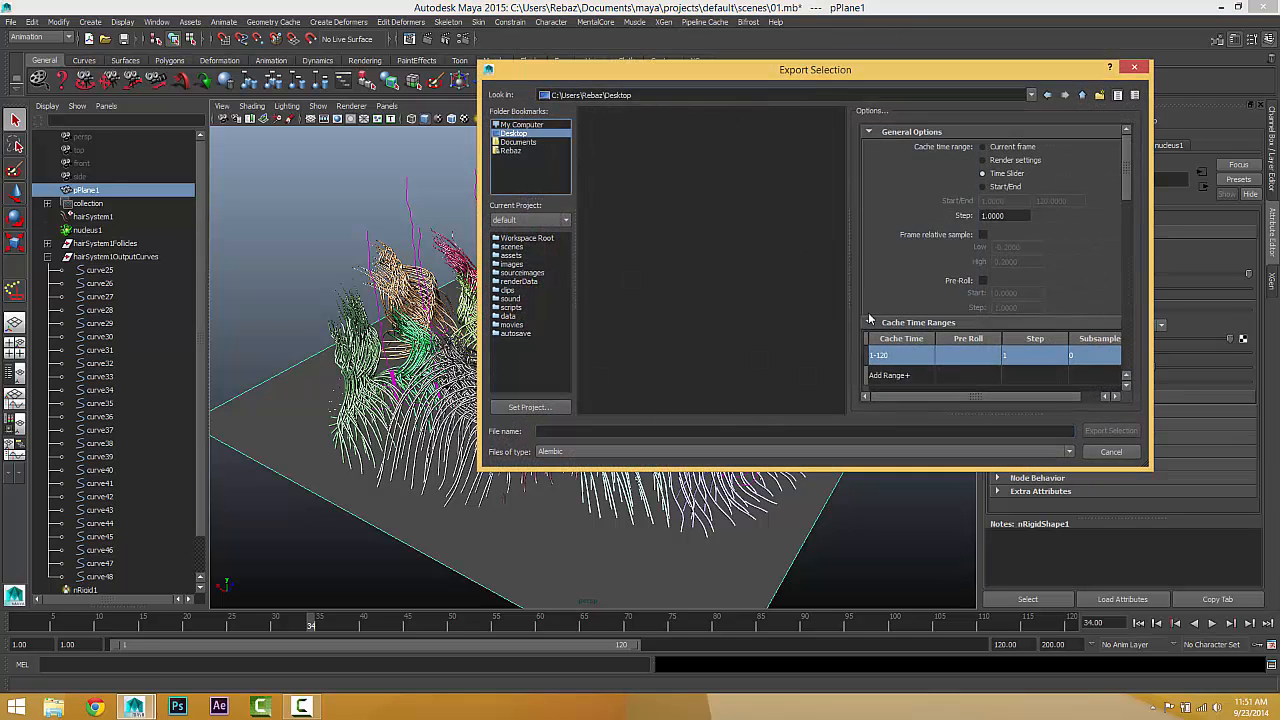
{"action": "left_click", "coordinate": [795, 428]}
{"action": "type", "text": "0"}
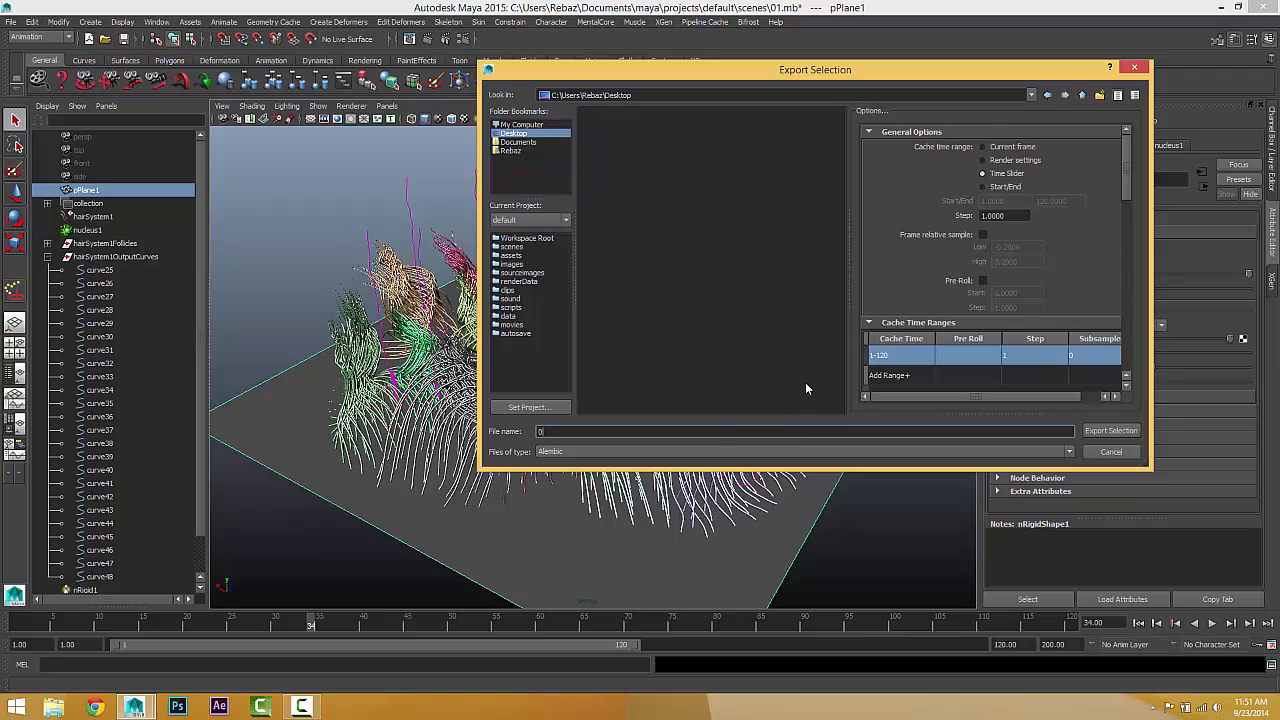
{"action": "type", "text": "11"}
{"action": "key", "text": "Return"}
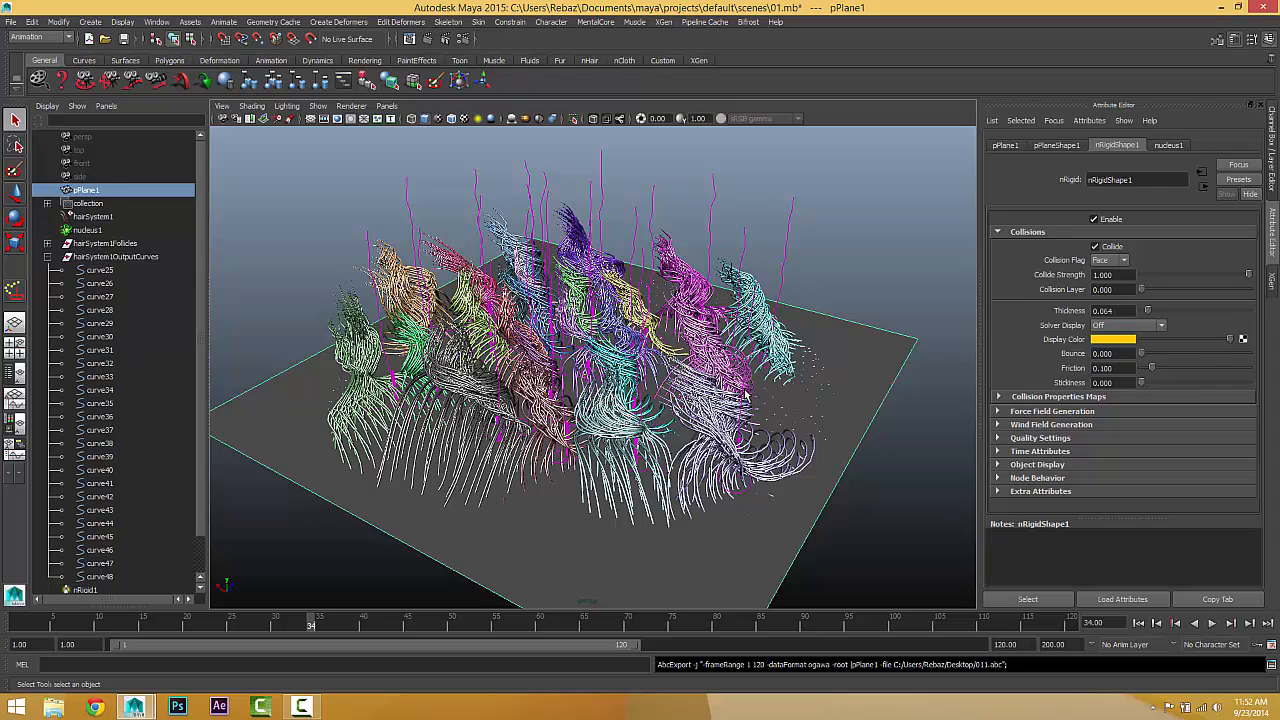
- Add a Collision modifier to the XGen description
{"action": "left_click", "coordinate": [1270, 287]}
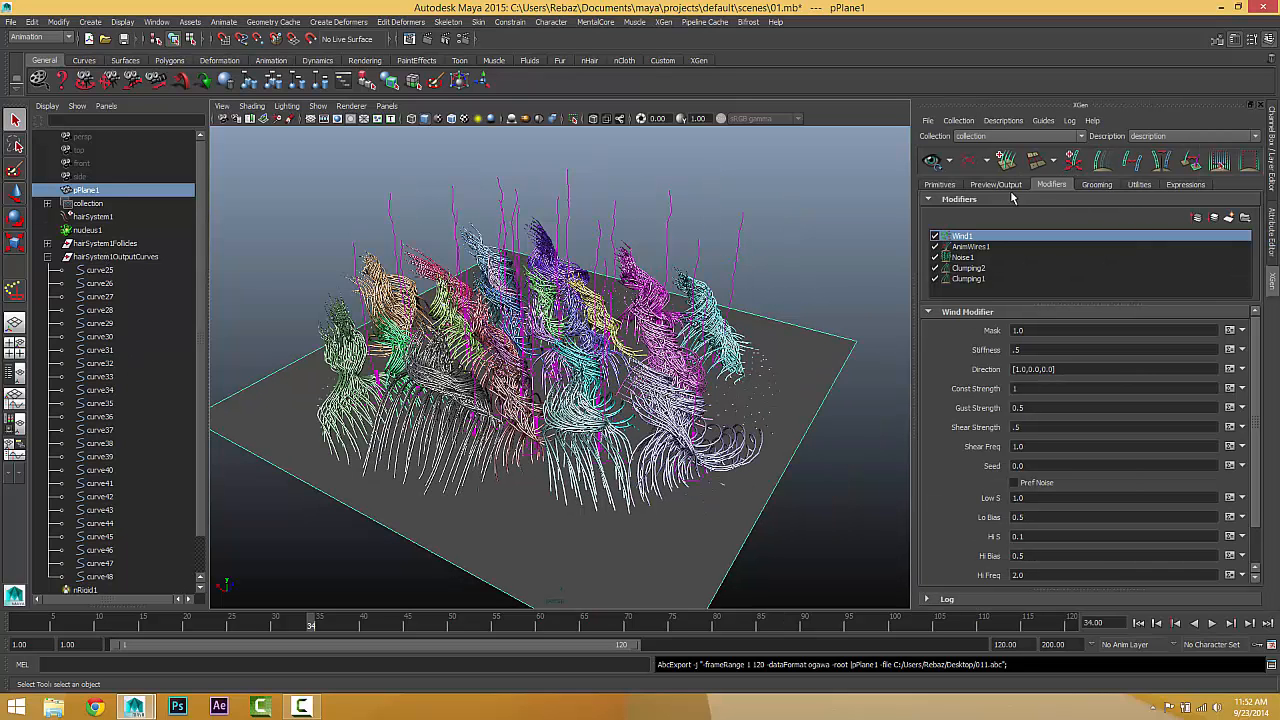
{"action": "left_click", "coordinate": [1229, 222]}
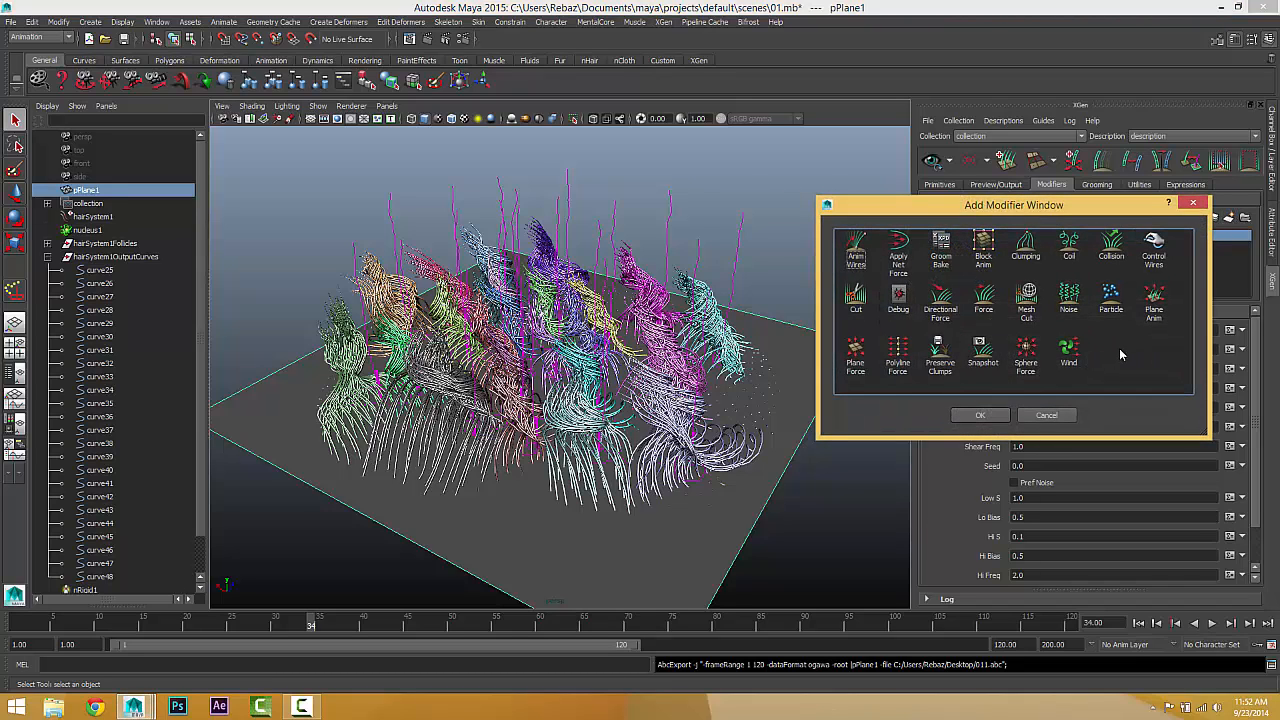
{"action": "left_click", "coordinate": [1100, 268]}
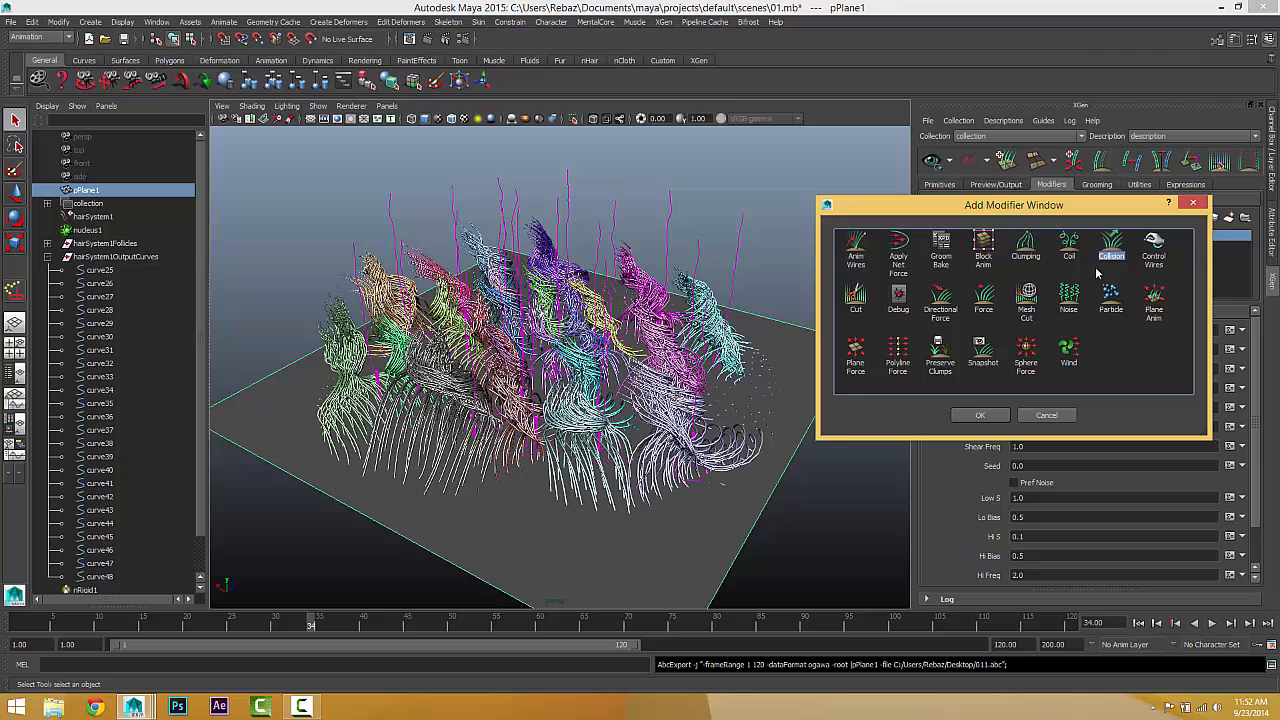
{"action": "left_click", "coordinate": [981, 414]}
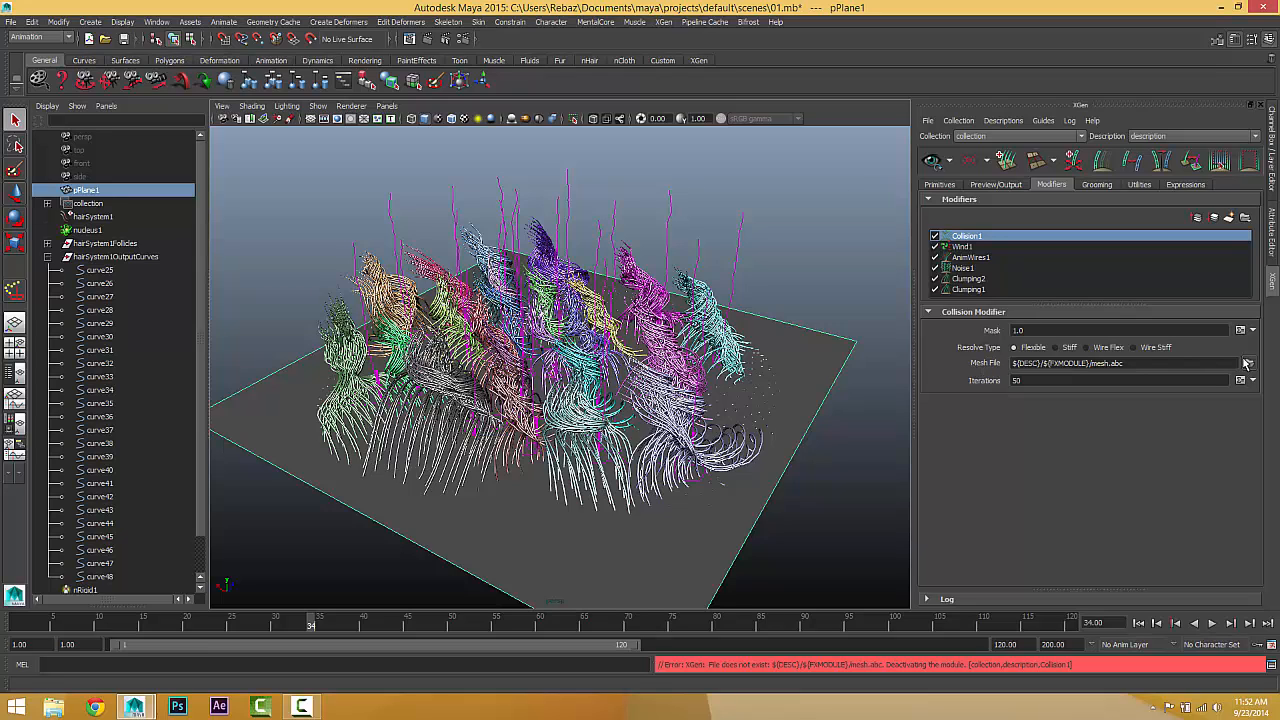
- Set the Collision modifier's mesh file to 011.abc from the Desktop
{"action": "left_click", "coordinate": [1123, 363]}
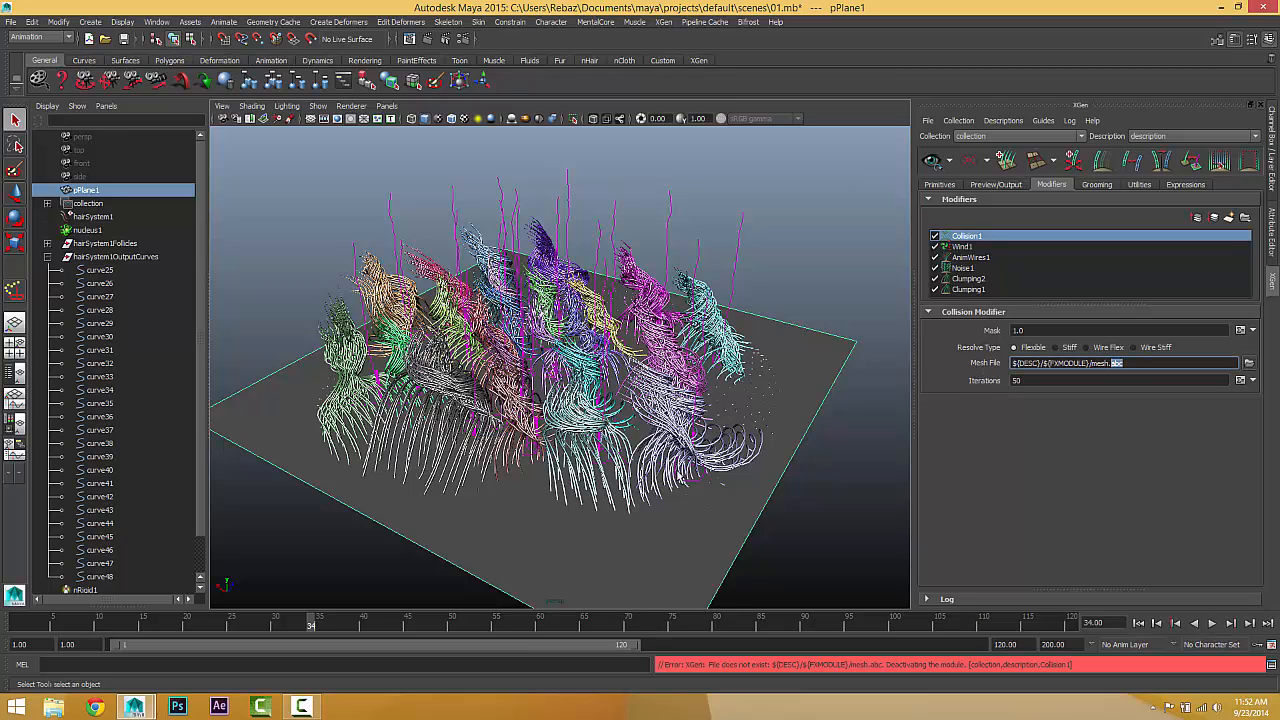
{"action": "left_click", "coordinate": [1249, 364]}
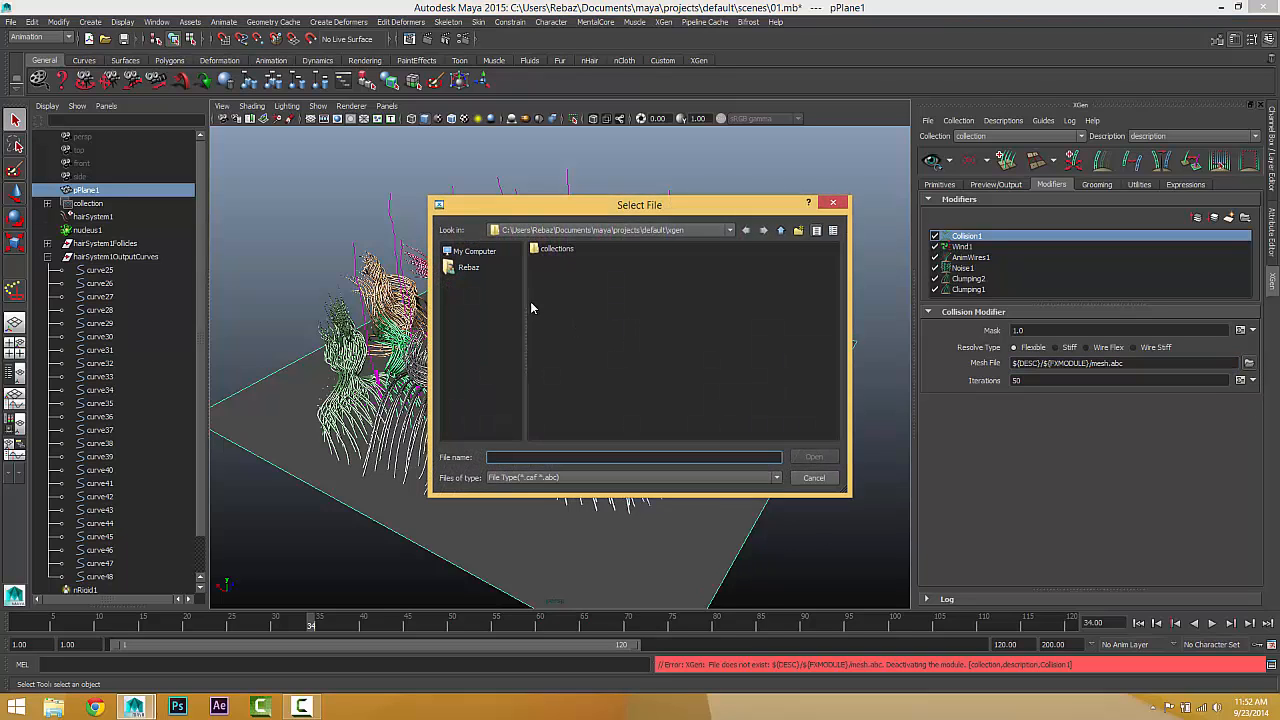
{"action": "left_click", "coordinate": [467, 268]}
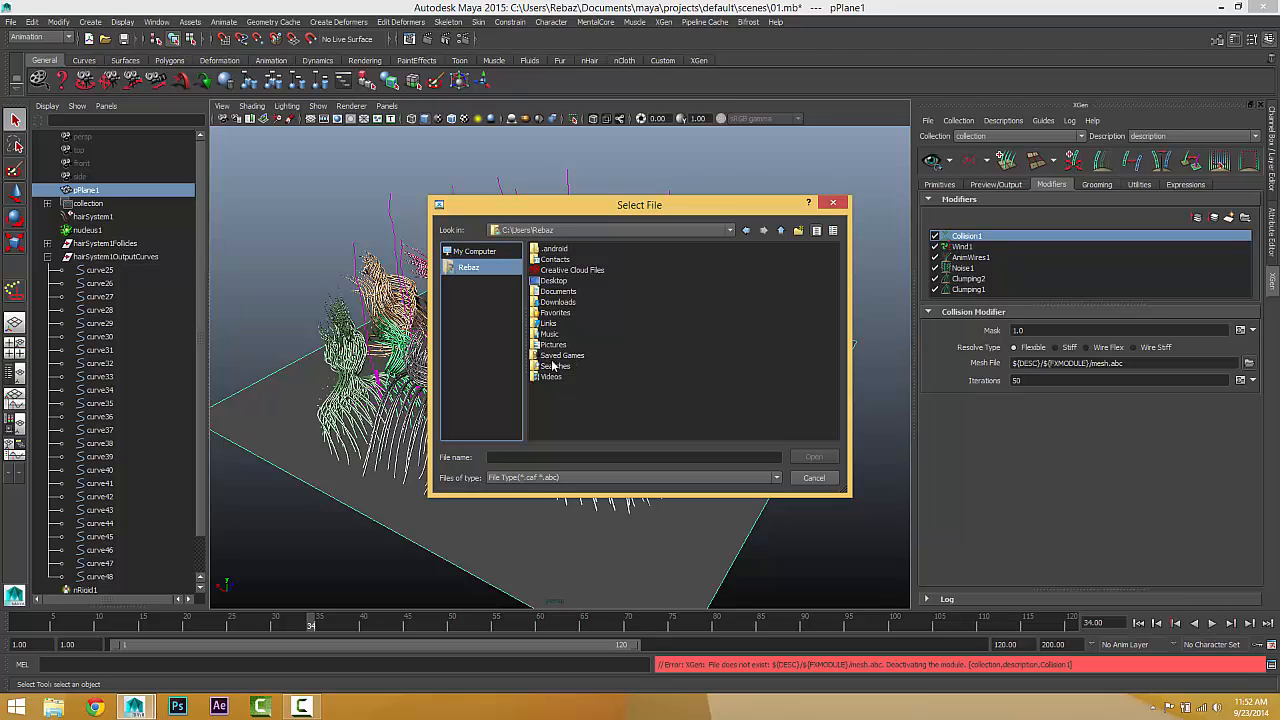
{"action": "double_click", "coordinate": [555, 291]}
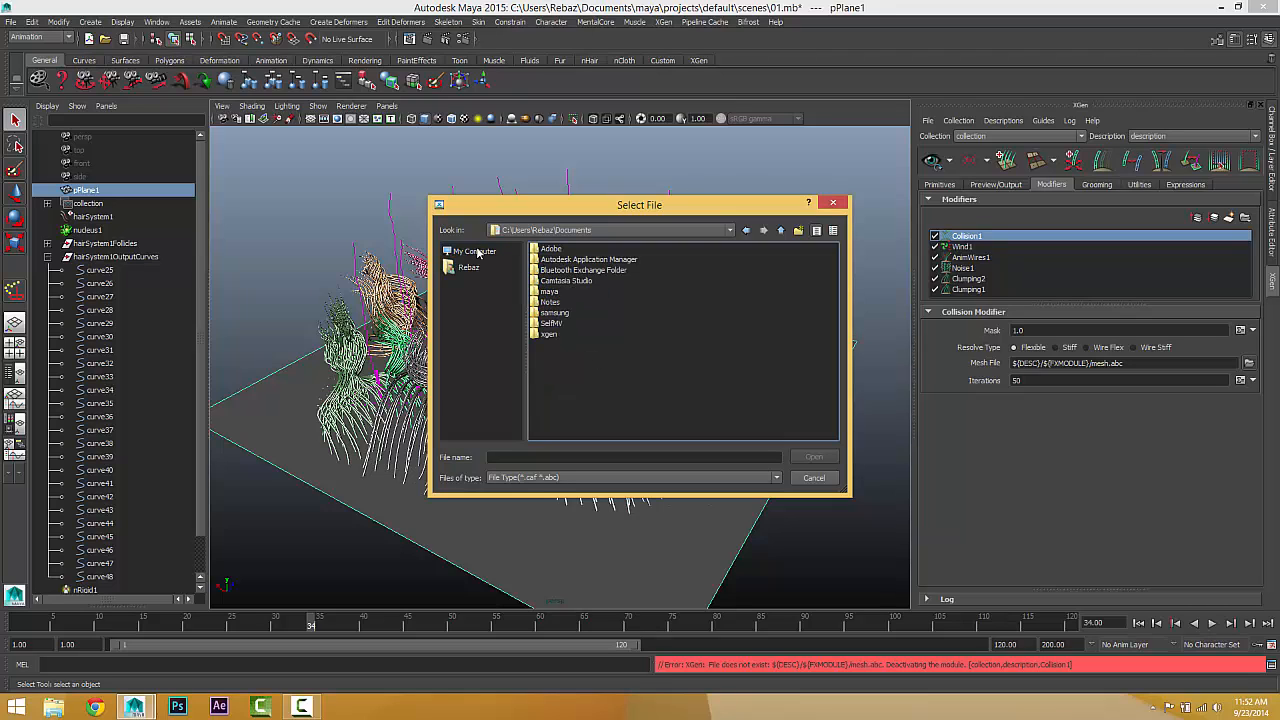
{"action": "left_click", "coordinate": [781, 231]}
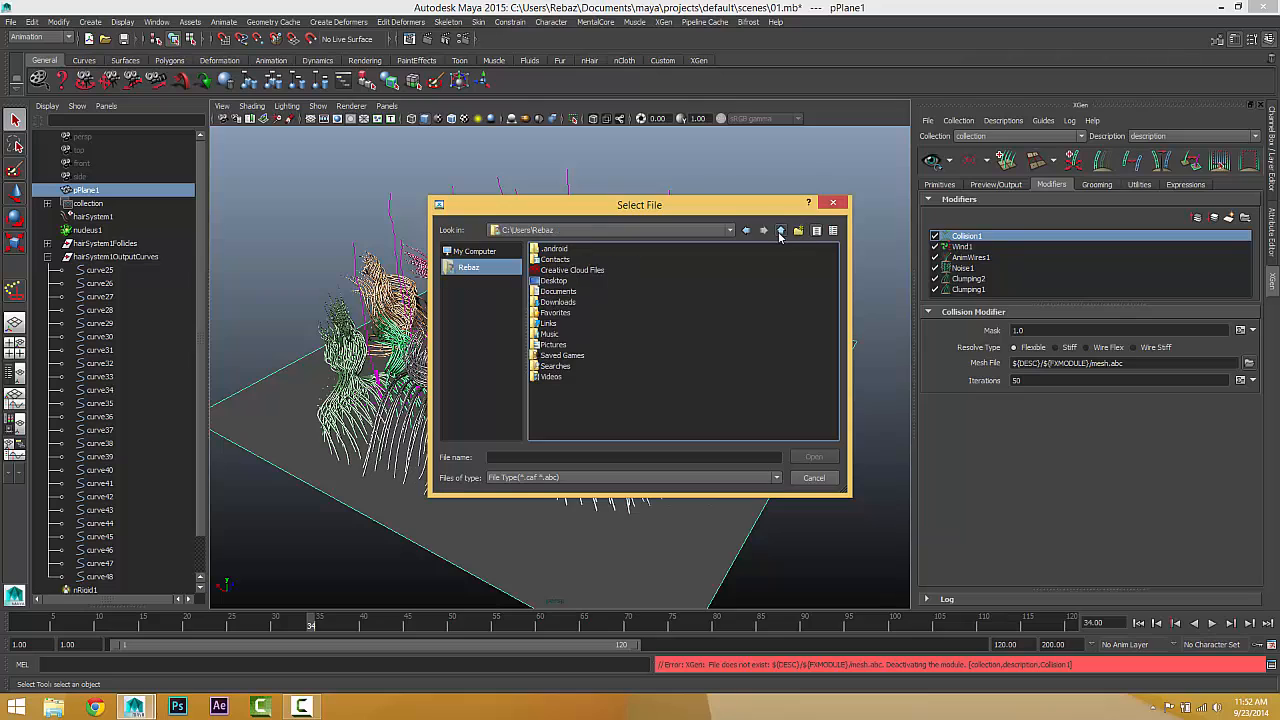
{"action": "double_click", "coordinate": [558, 291]}
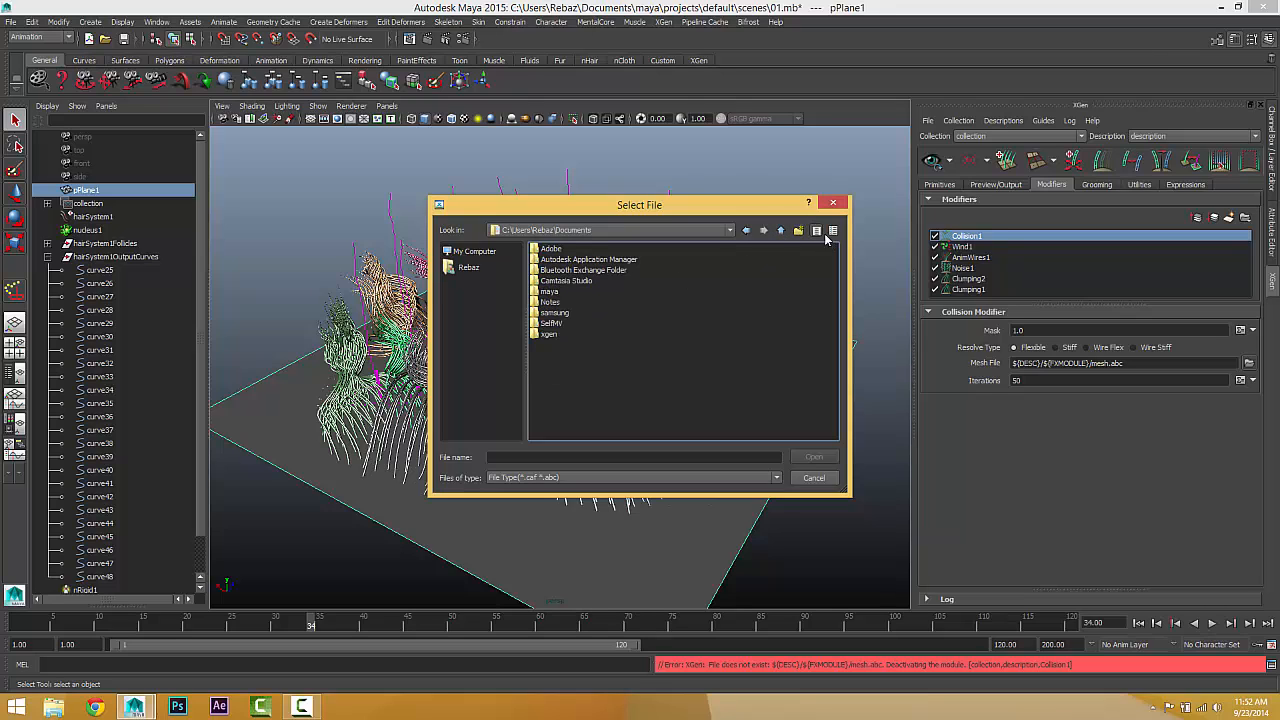
{"action": "left_click", "coordinate": [781, 231]}
{"action": "double_click", "coordinate": [561, 283]}
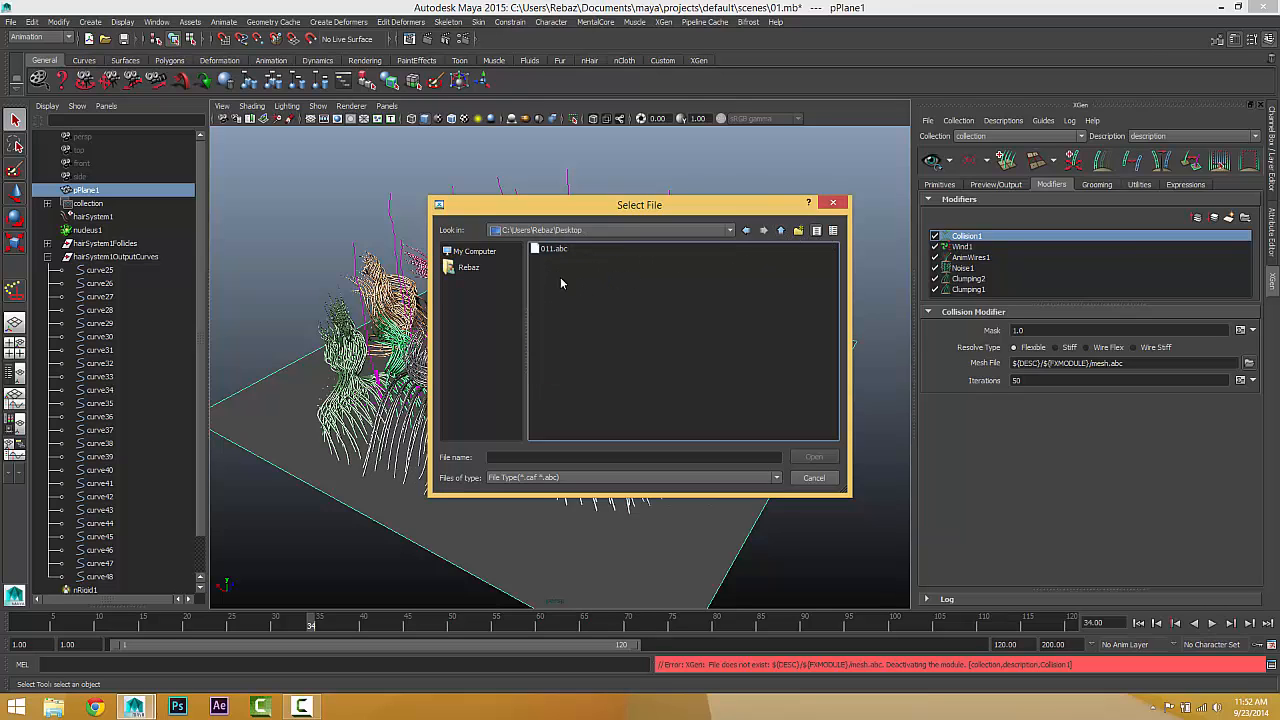
{"action": "left_click", "coordinate": [555, 255]}
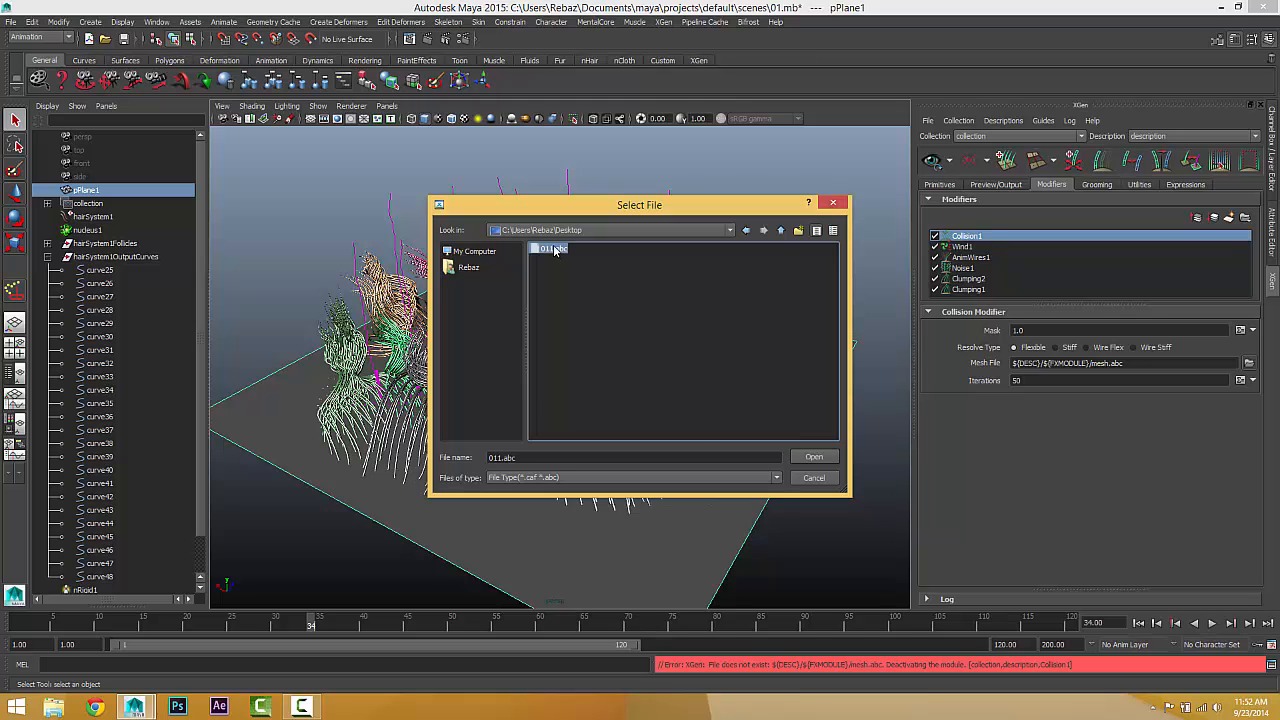
{"action": "double_click", "coordinate": [555, 250]}
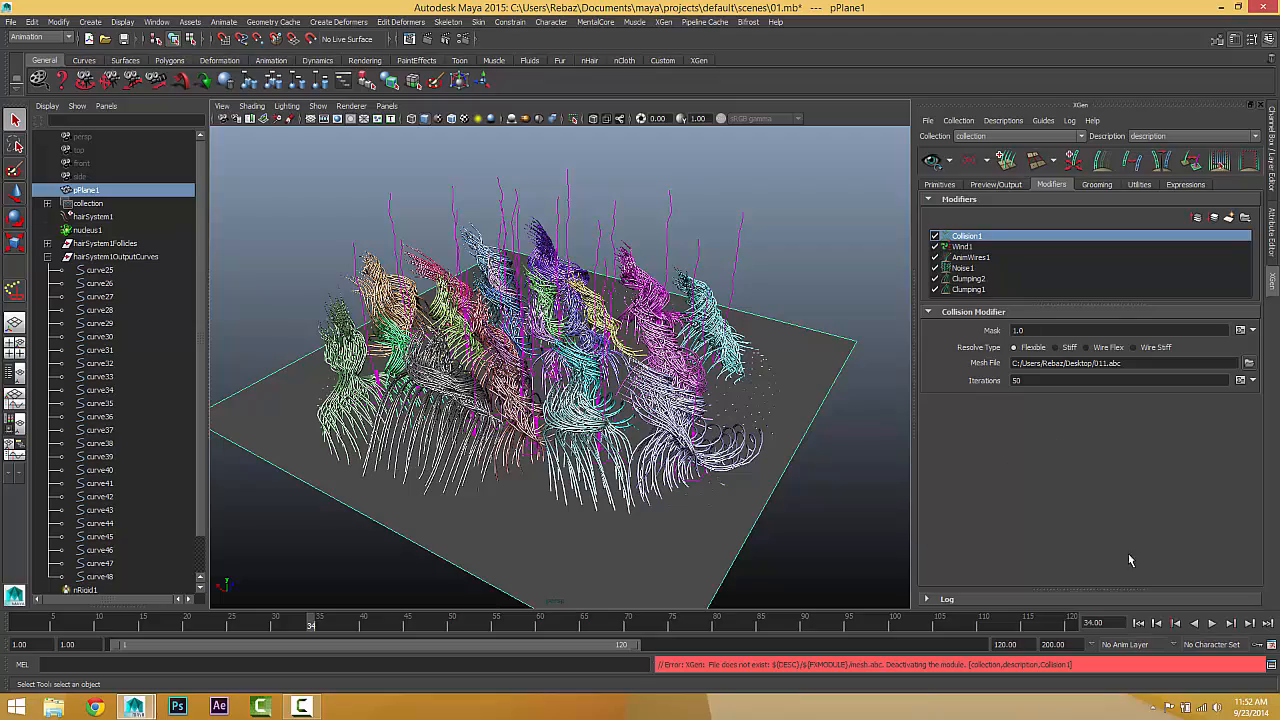
- Play the simulation from the first frame with the Collision modifier active, then stop and rewind to the start
{"action": "left_click", "coordinate": [1138, 623]}
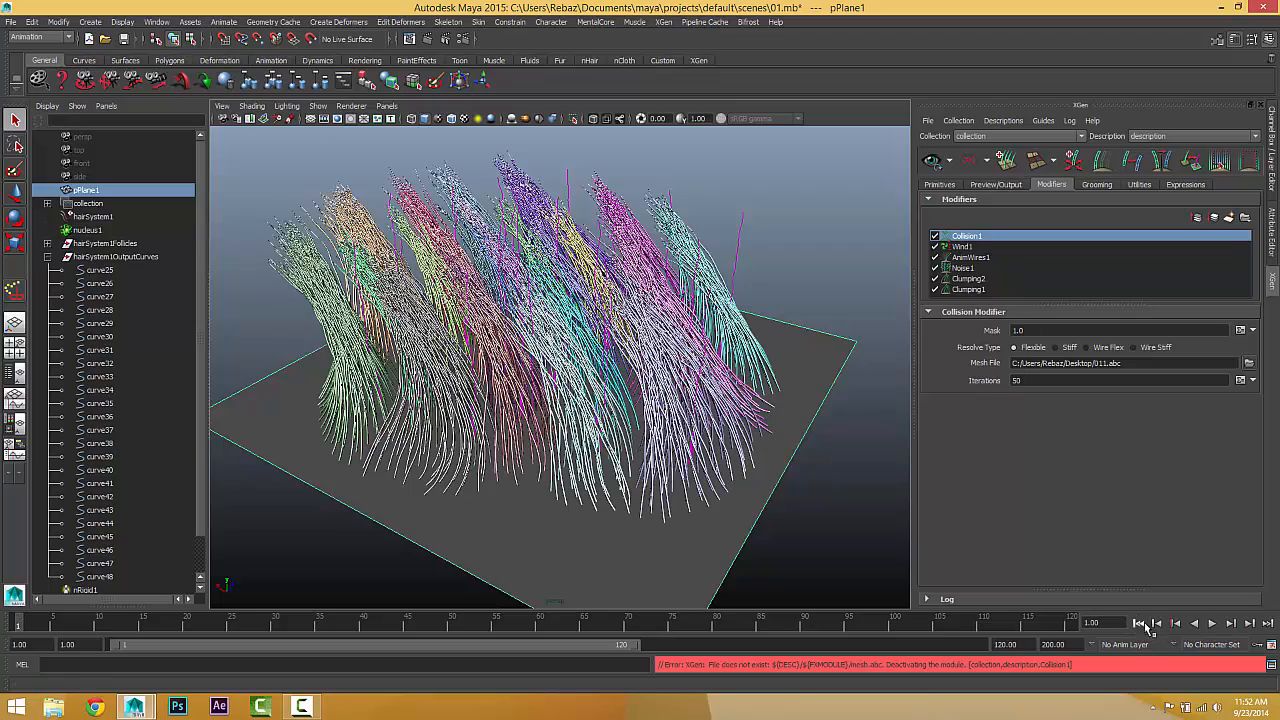
{"action": "left_click", "coordinate": [1212, 623]}
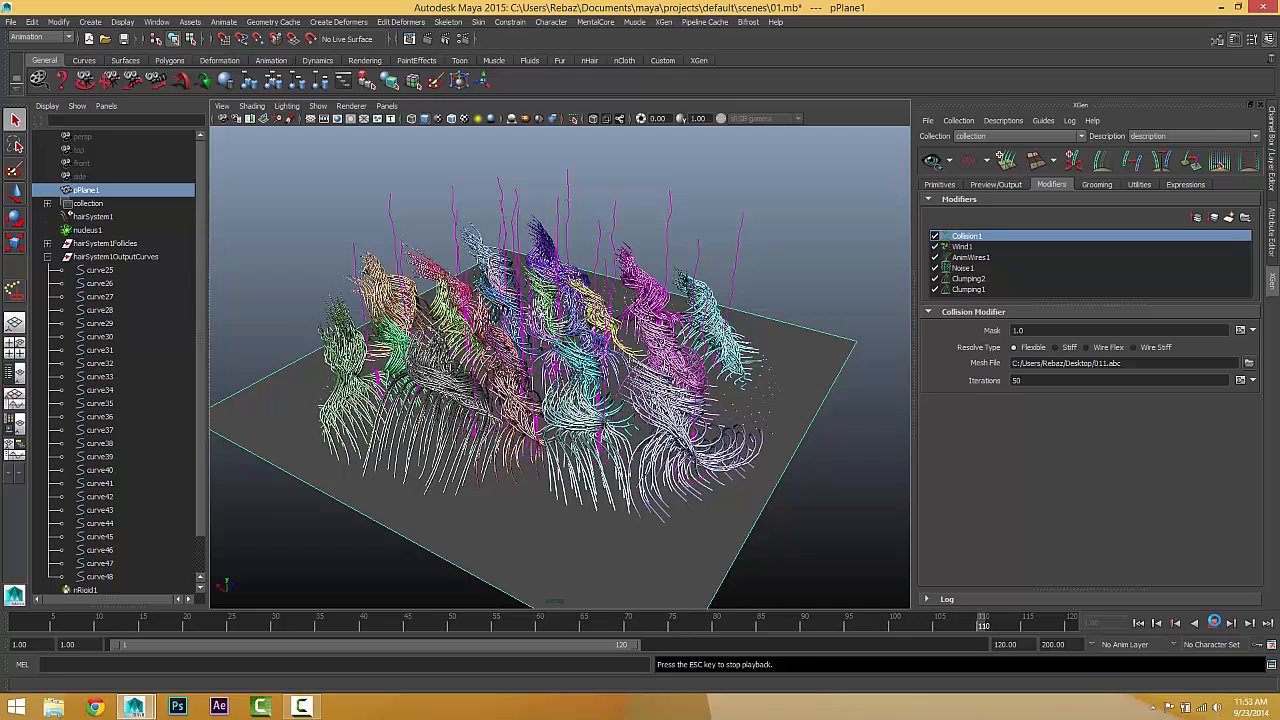
{"action": "left_click", "coordinate": [1214, 622]}
{"action": "left_click", "coordinate": [1138, 622]}
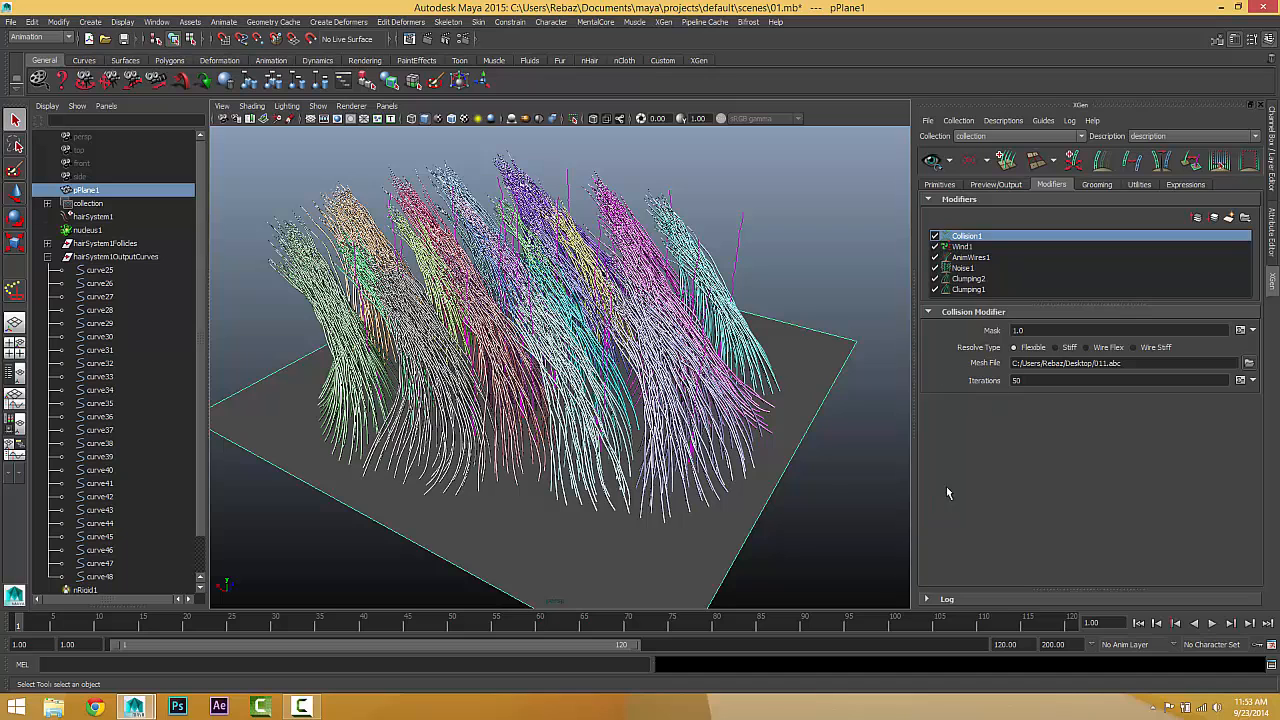
- Set nucleus1's Gravity to 2 and play the simulation, stopping at frame 13
{"action": "left_click", "coordinate": [86, 231]}
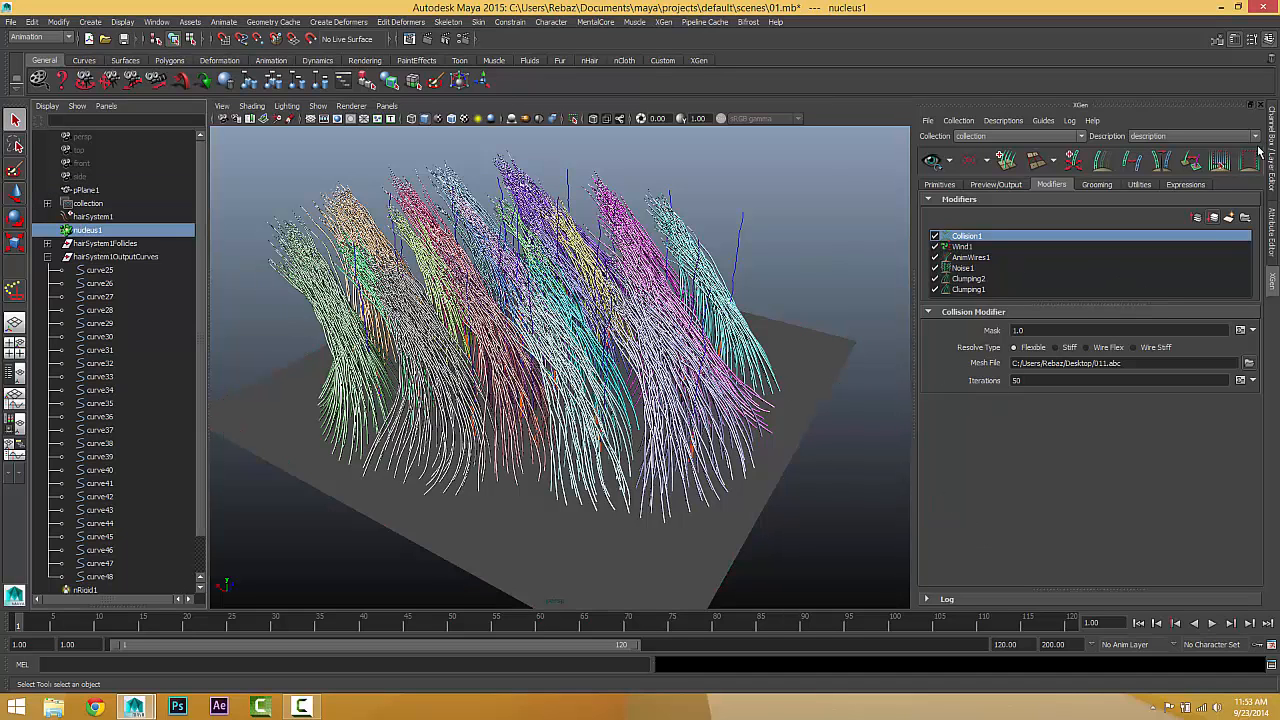
{"action": "left_click", "coordinate": [1272, 243]}
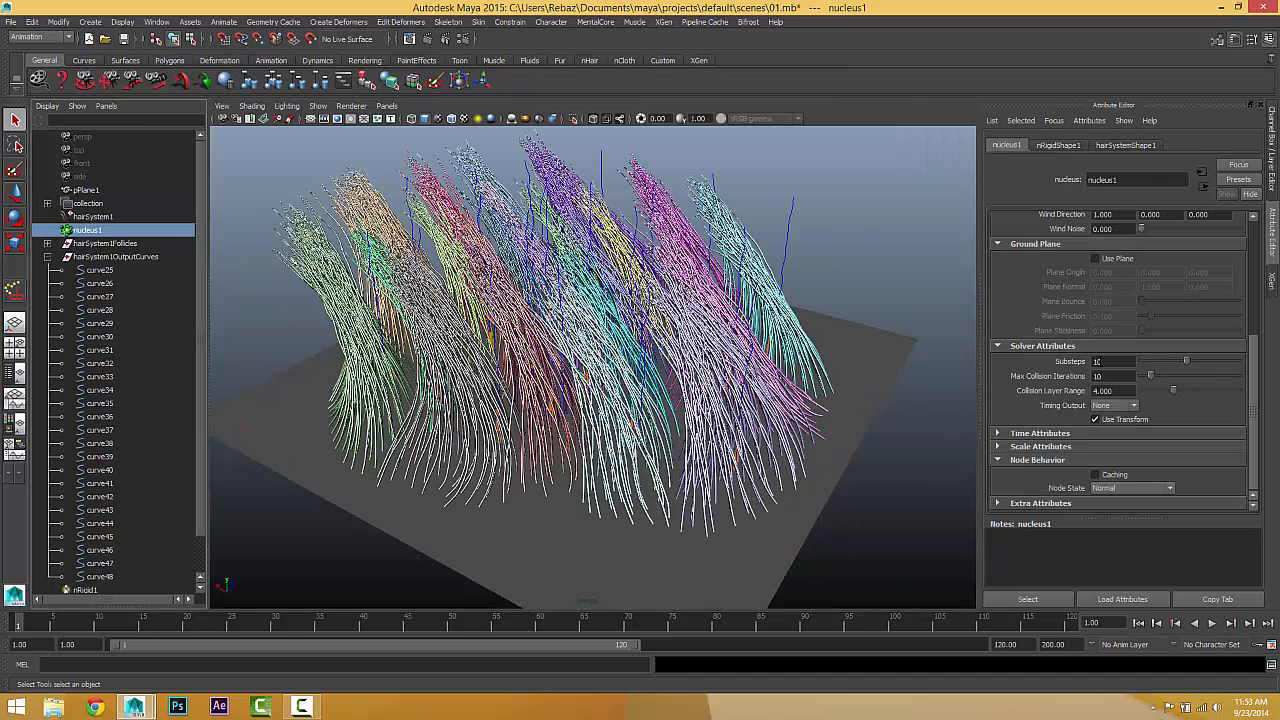
{"action": "scroll", "coordinate": [1048, 354], "scroll_direction": "up", "scroll_amount": 5}
{"action": "double_click", "coordinate": [1100, 348]}
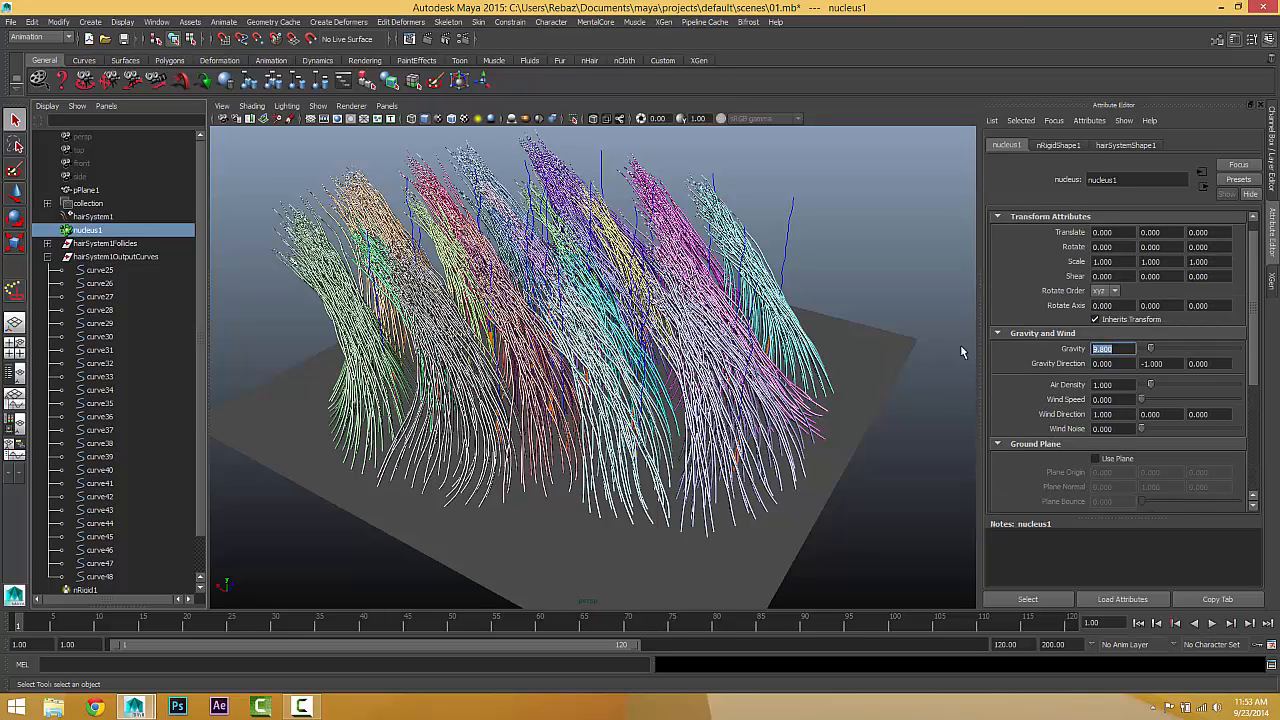
{"action": "type", "text": "2"}
{"action": "key", "text": "Return"}
{"action": "left_click", "coordinate": [1212, 622]}
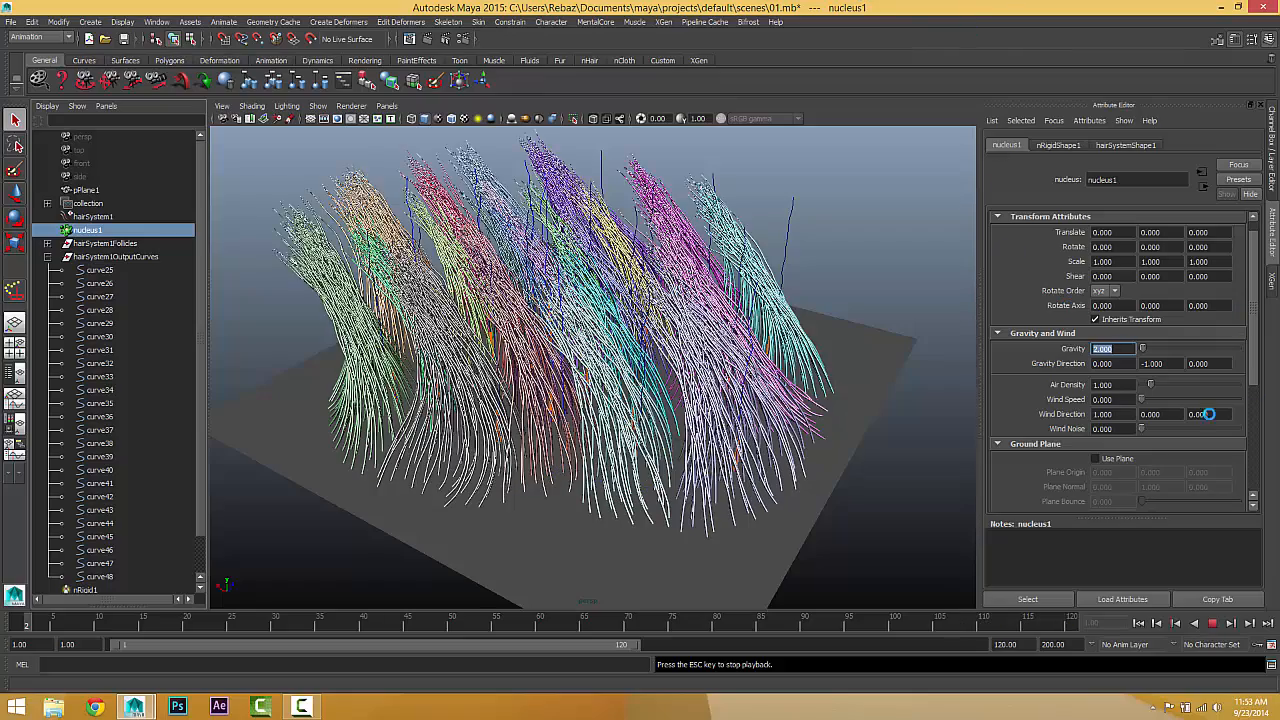
{"action": "key", "text": "Escape"}
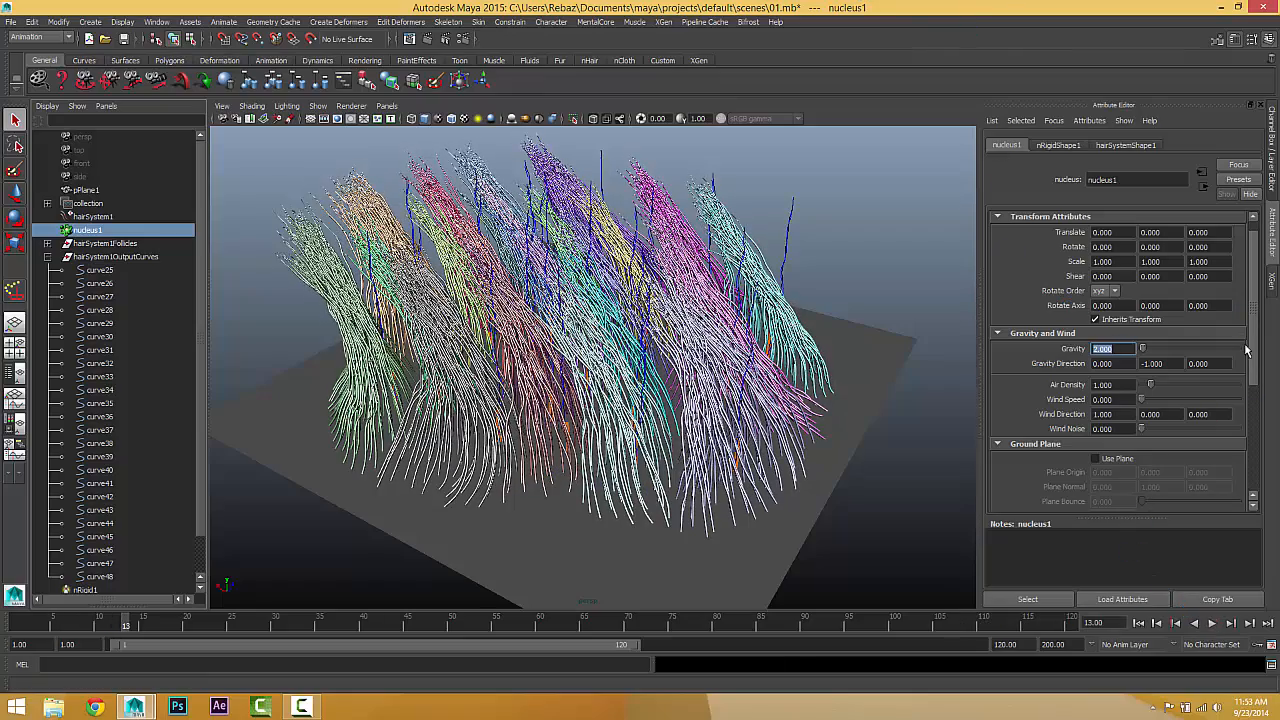
- Add a Cut modifier to the XGen description
{"action": "left_click", "coordinate": [1271, 281]}
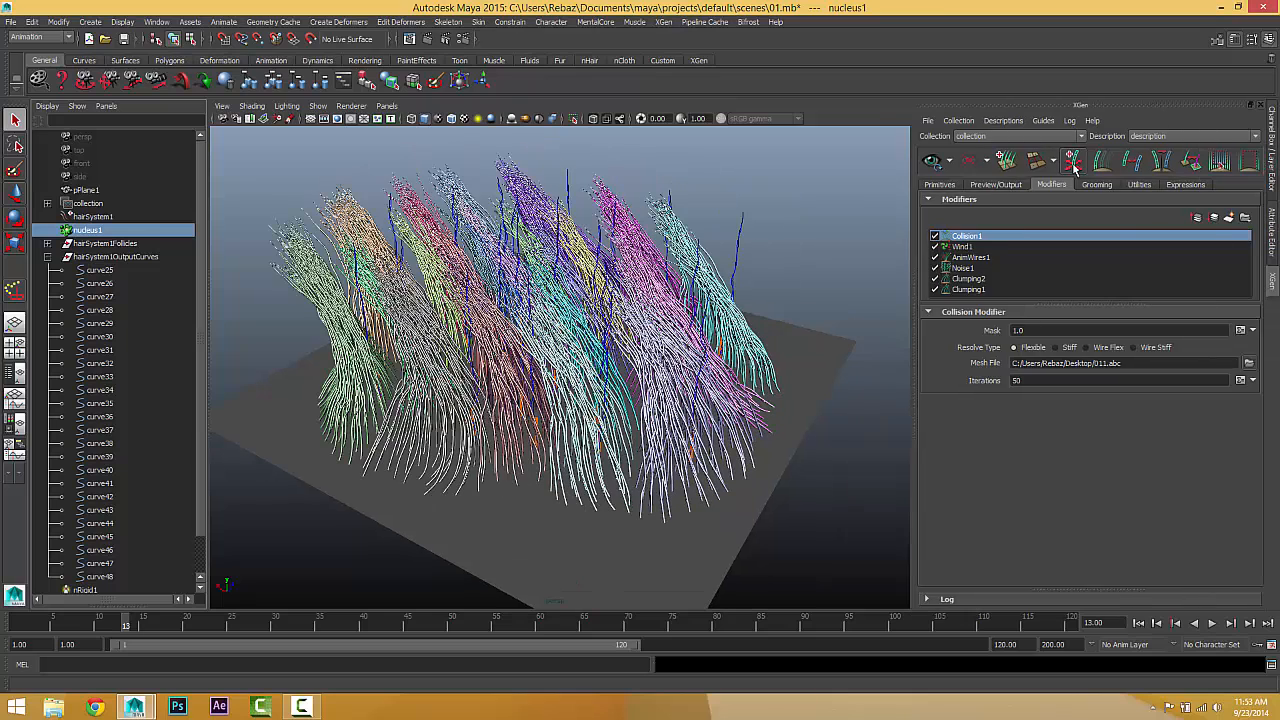
{"action": "left_click", "coordinate": [1228, 217]}
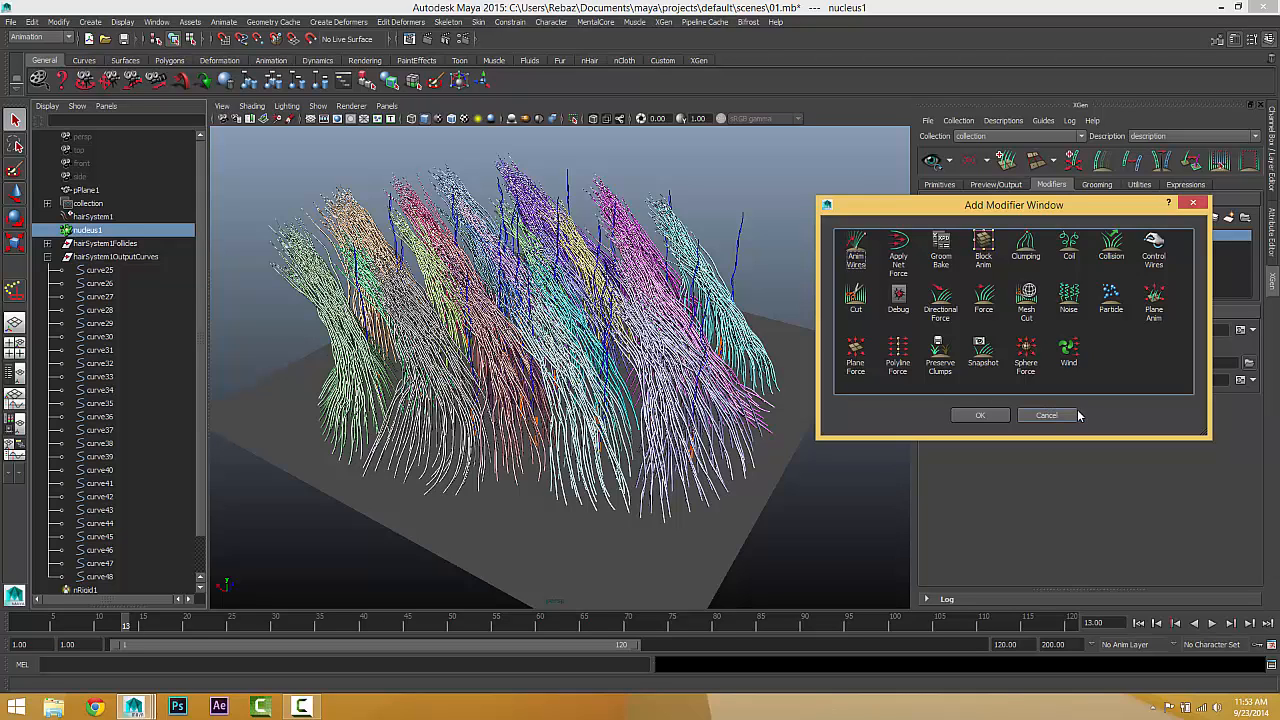
{"action": "left_click", "coordinate": [866, 296]}
{"action": "left_click", "coordinate": [993, 415]}
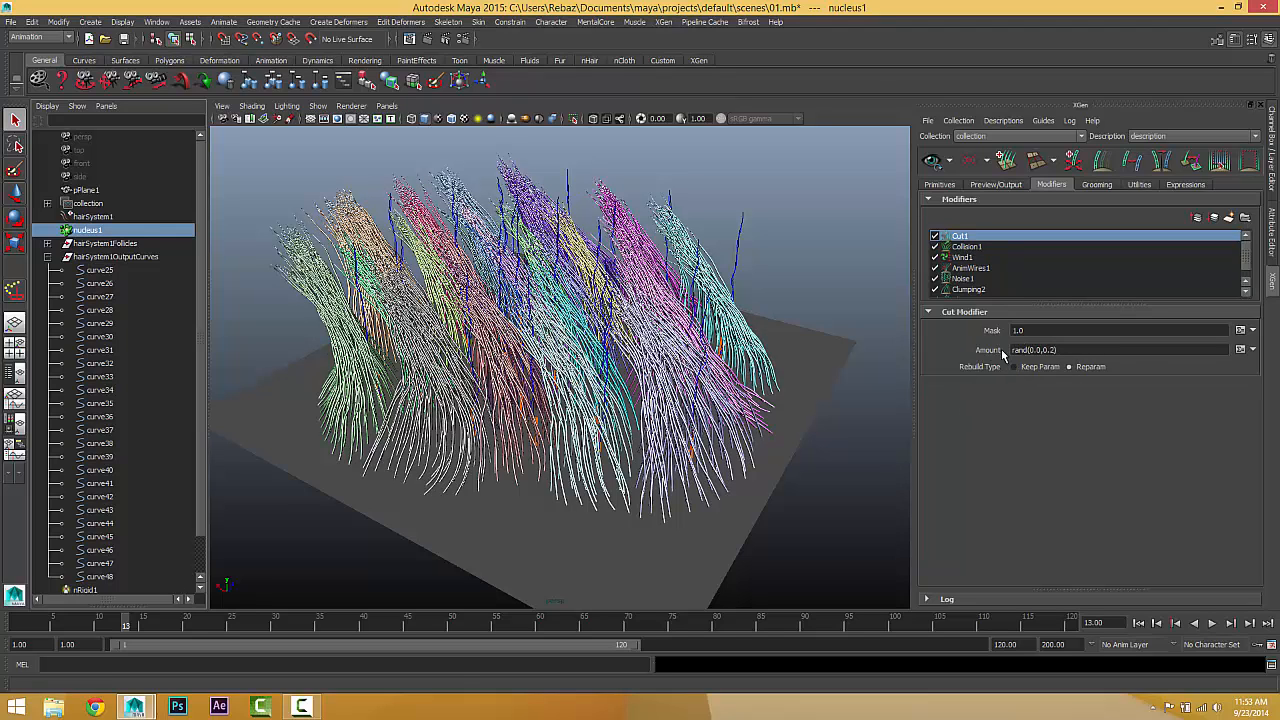
- Change the Cut modifier's Amount expression to rand(0,4) and accept it without saving it to a file
{"action": "left_click", "coordinate": [1240, 349]}
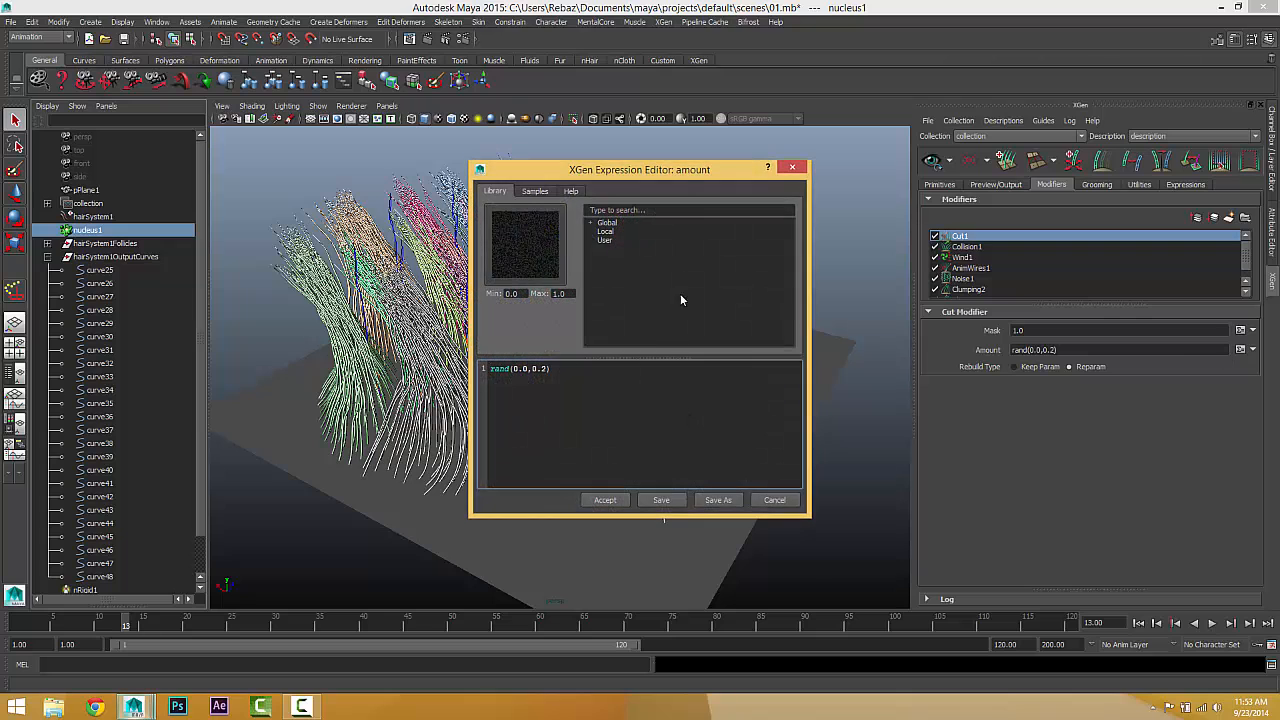
{"action": "left_click_drag", "start_coordinate": [684, 180], "coordinate": [986, 205]}
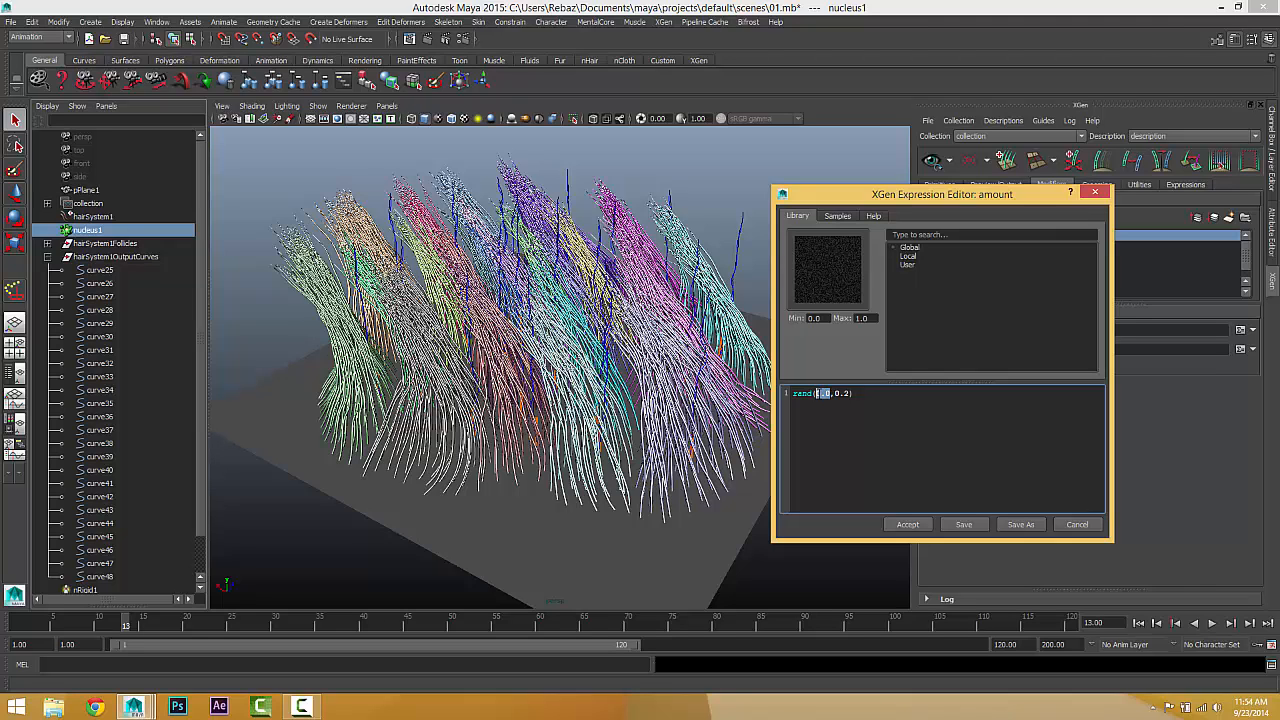
{"action": "type", "text": "1"}
{"action": "left_click_drag", "start_coordinate": [826, 393], "coordinate": [837, 393]}
{"action": "type", "text": "4"}
{"action": "left_click", "coordinate": [963, 524]}
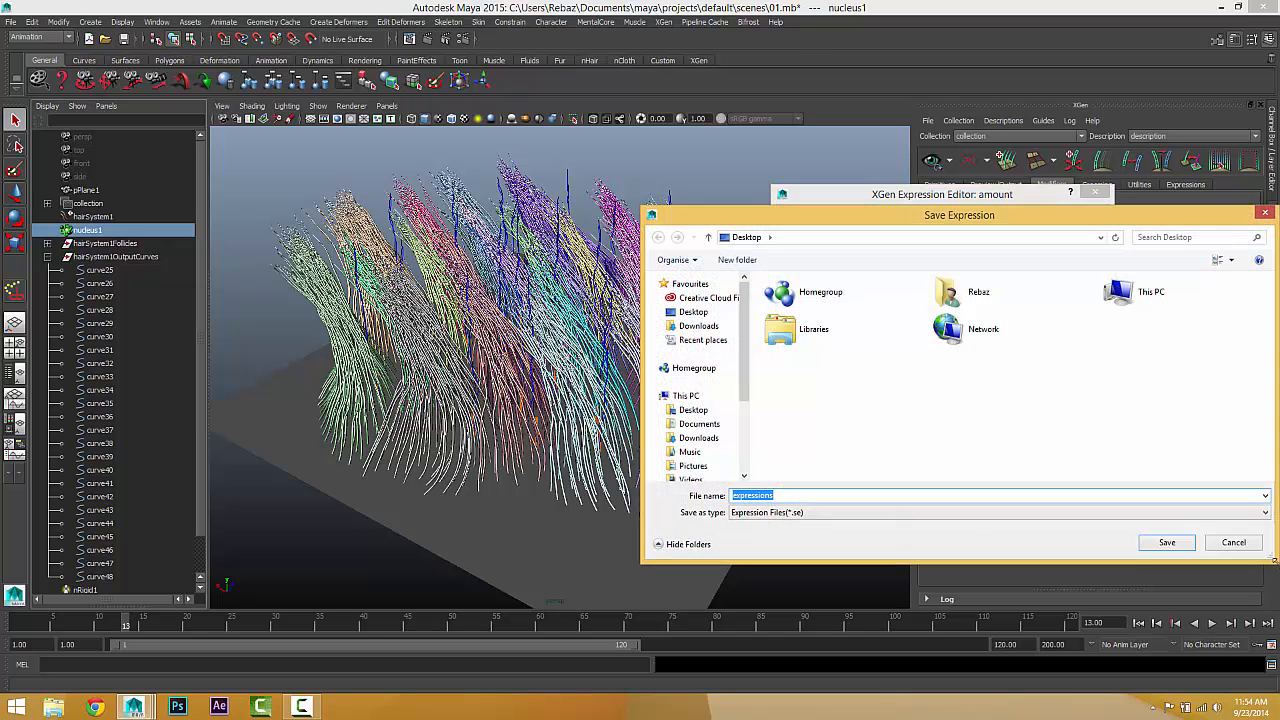
{"action": "left_click", "coordinate": [1236, 542]}
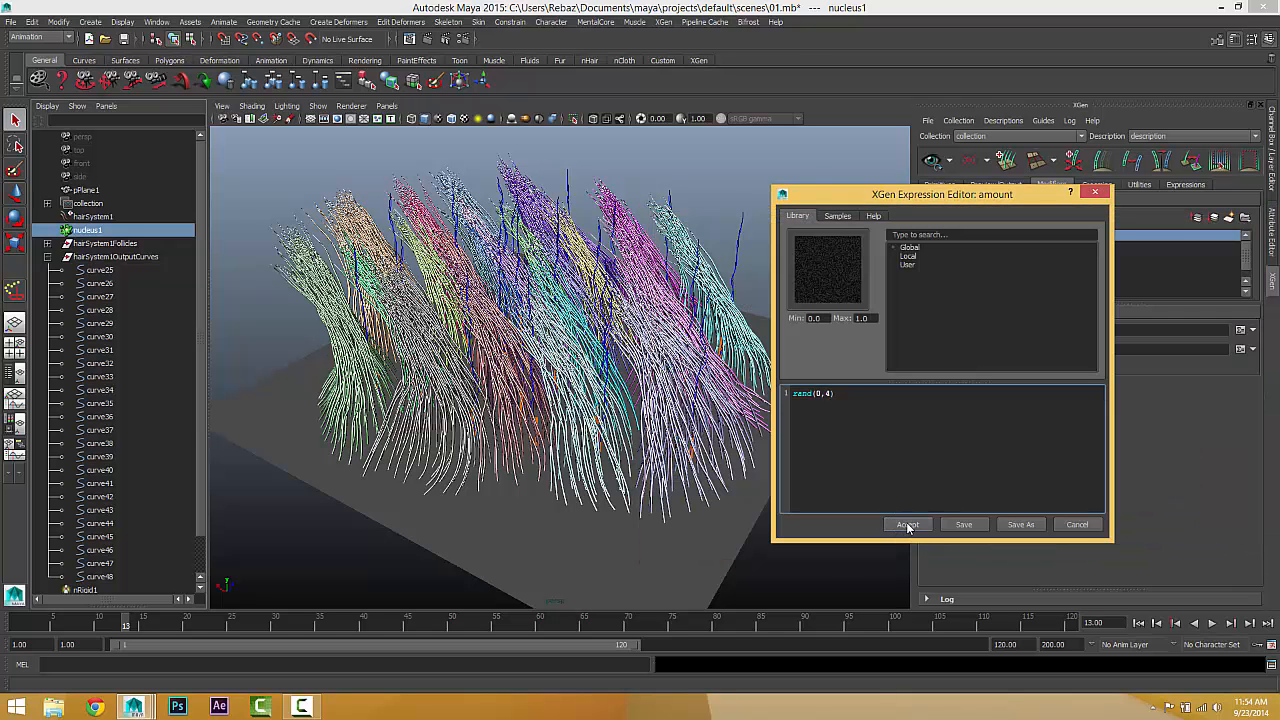
{"action": "left_click", "coordinate": [907, 526]}
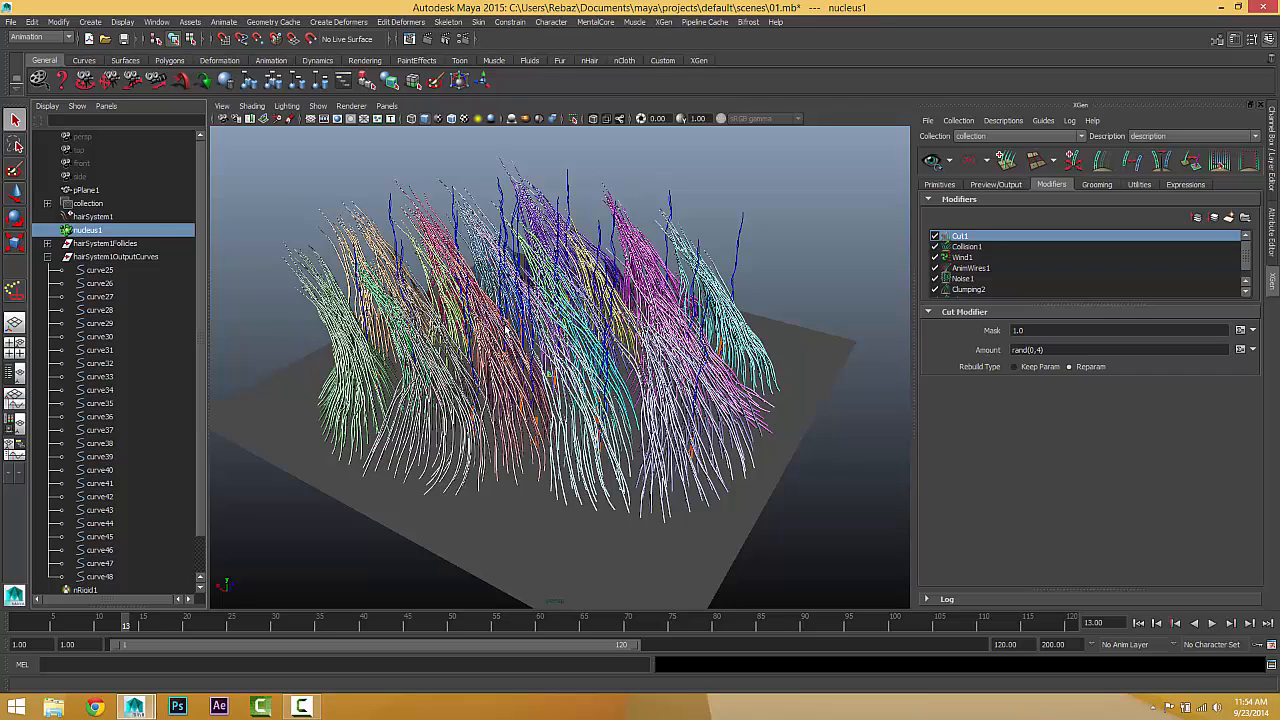
- Play the simulation from the first frame with the Cut modifier active, stopping around frame 43, and return to frame 1
{"action": "left_click", "coordinate": [1138, 623]}
{"action": "left_click", "coordinate": [1210, 623]}
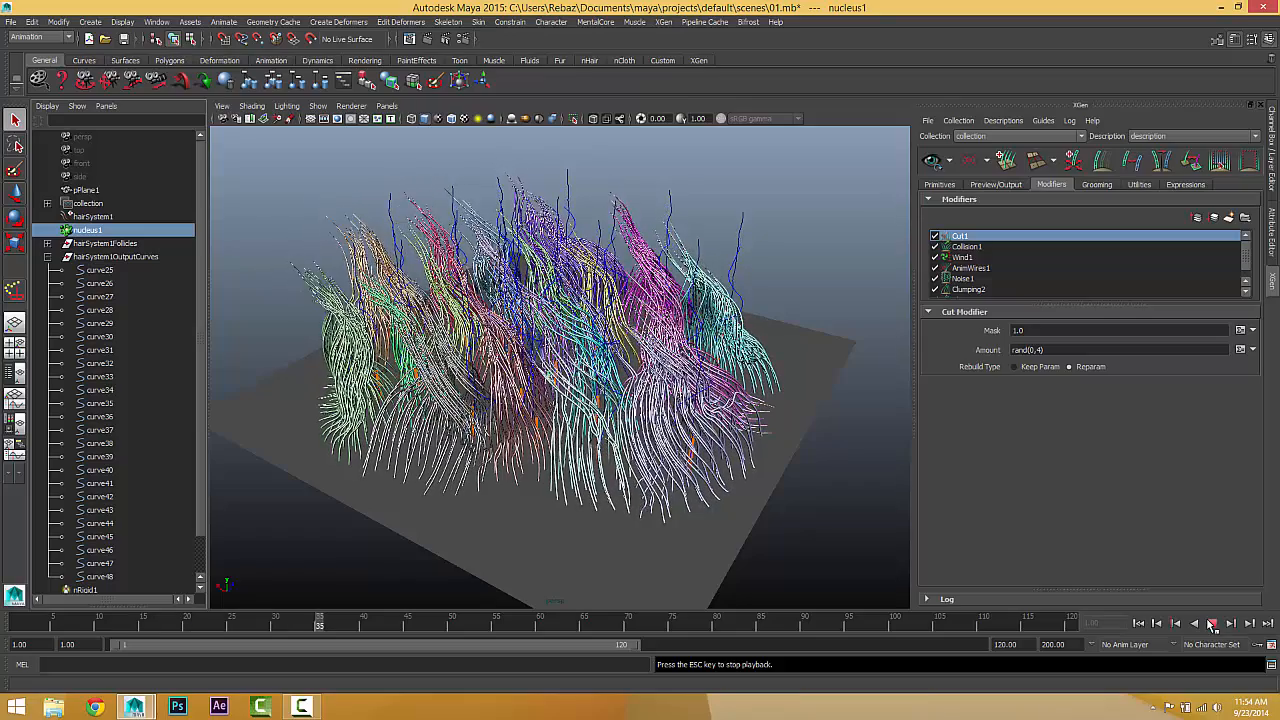
{"action": "left_click", "coordinate": [1210, 623]}
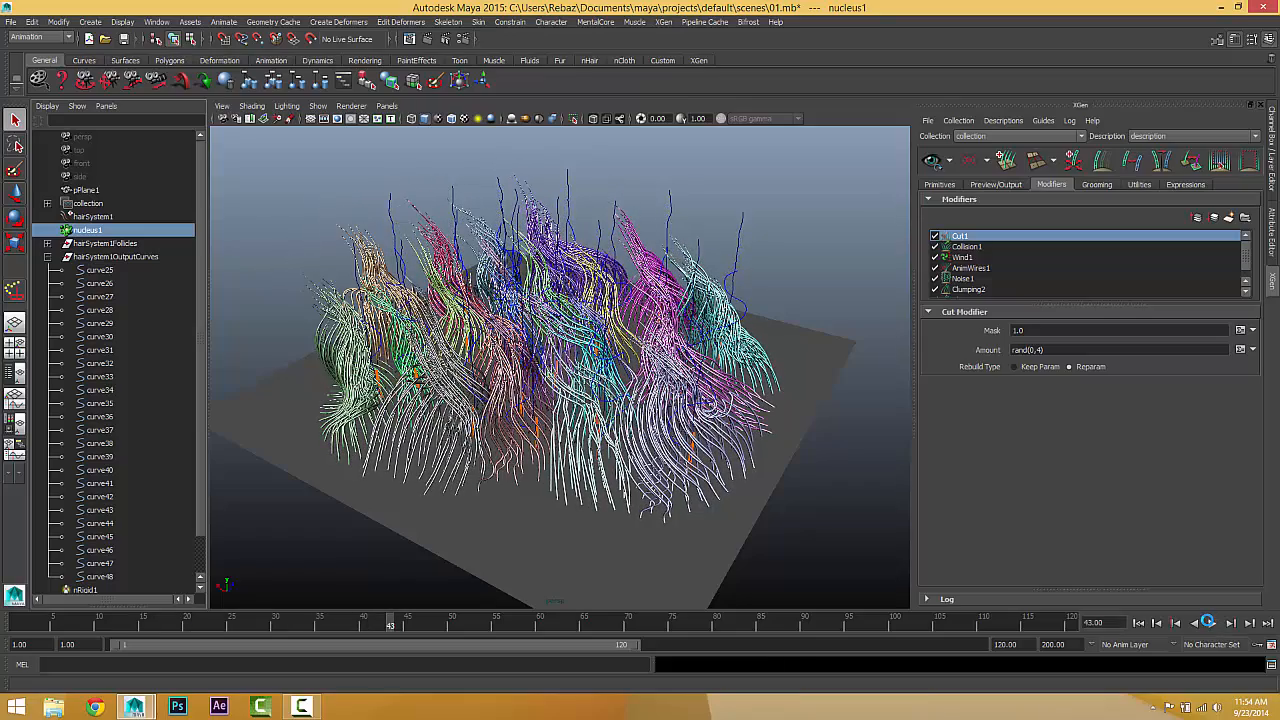
{"action": "left_click", "coordinate": [1138, 623]}
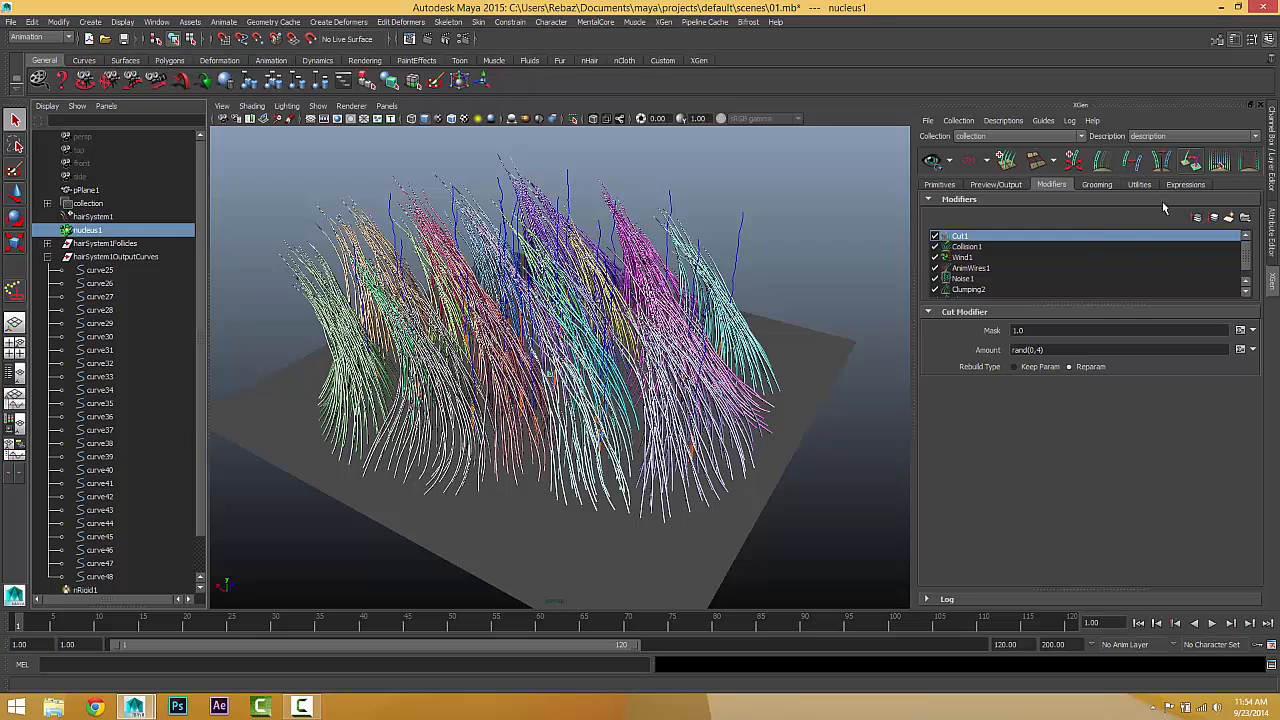
- Add a Coil modifier to the XGen description
{"action": "left_click", "coordinate": [1227, 219]}
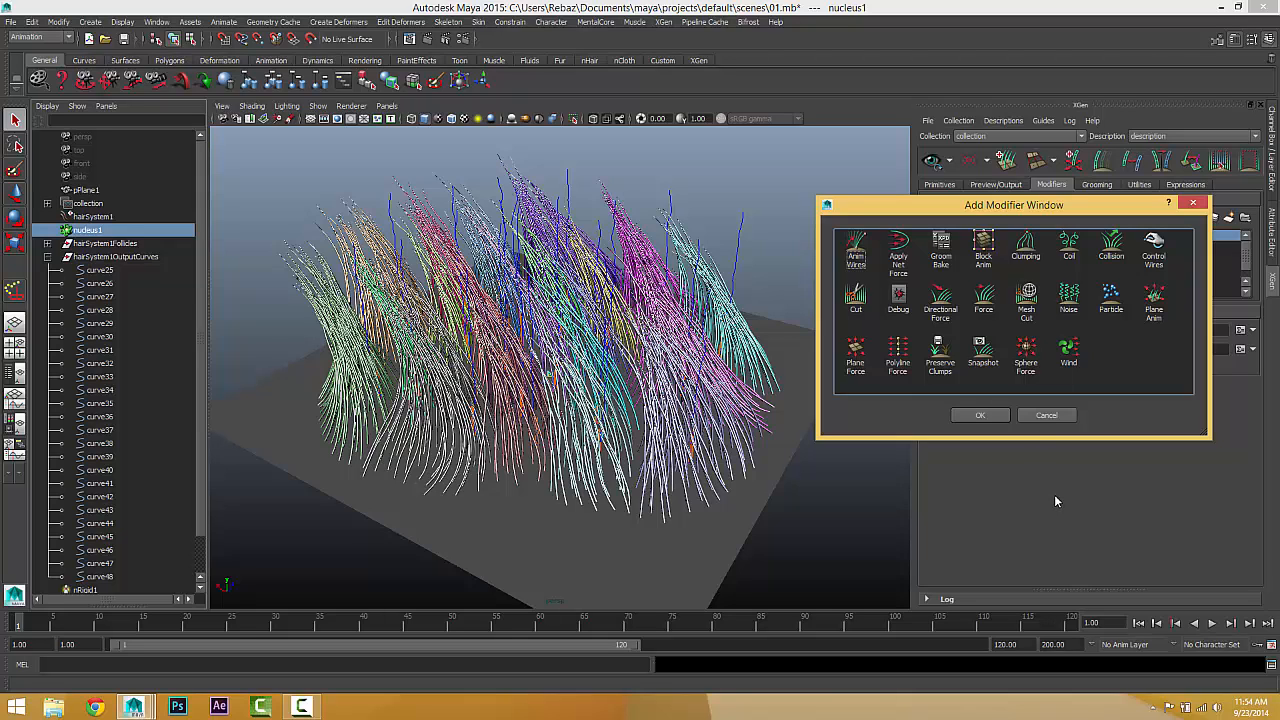
{"action": "left_click", "coordinate": [1070, 248]}
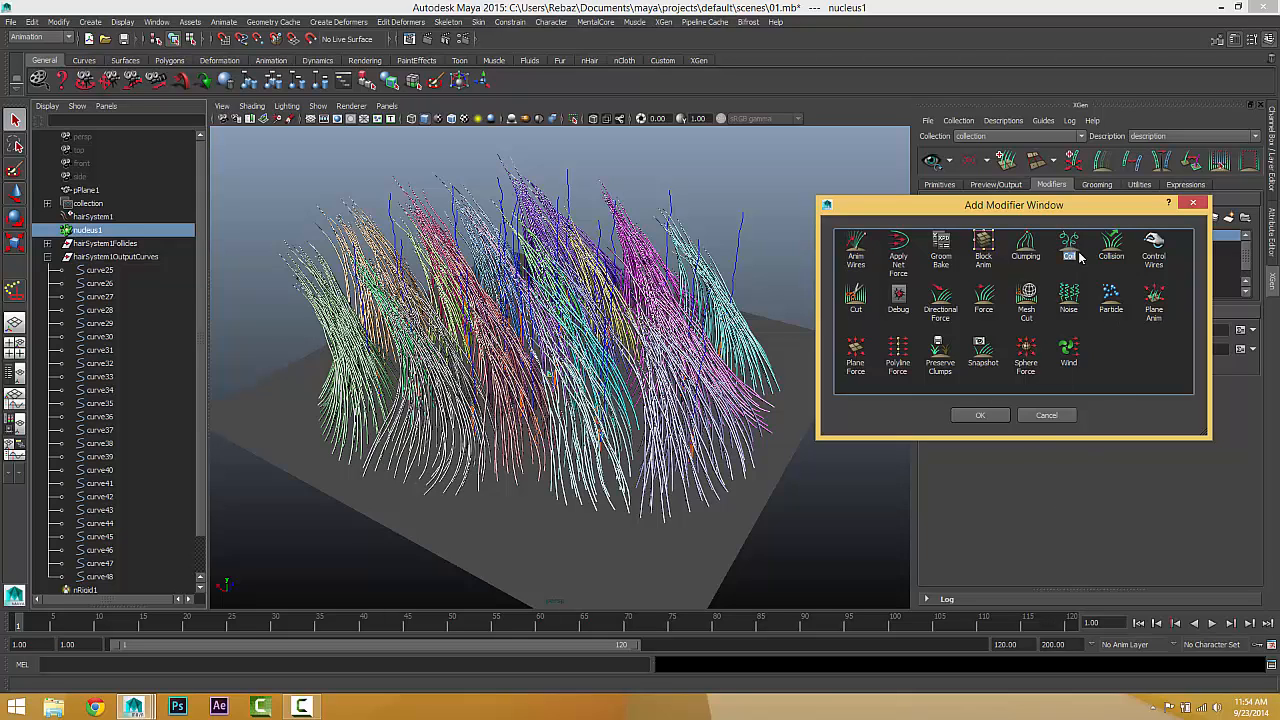
{"action": "left_click", "coordinate": [985, 414]}
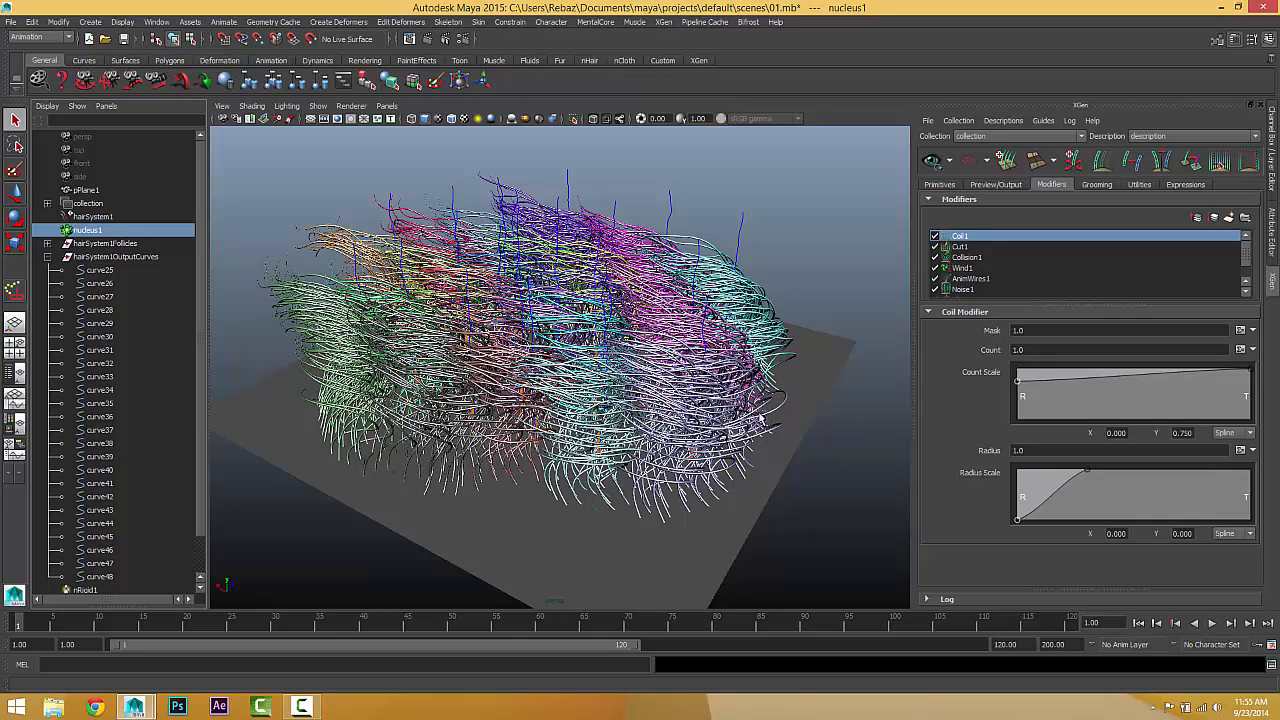
- Delete the Coil modifier from the description's modifier stack
{"action": "right_click", "coordinate": [963, 241]}
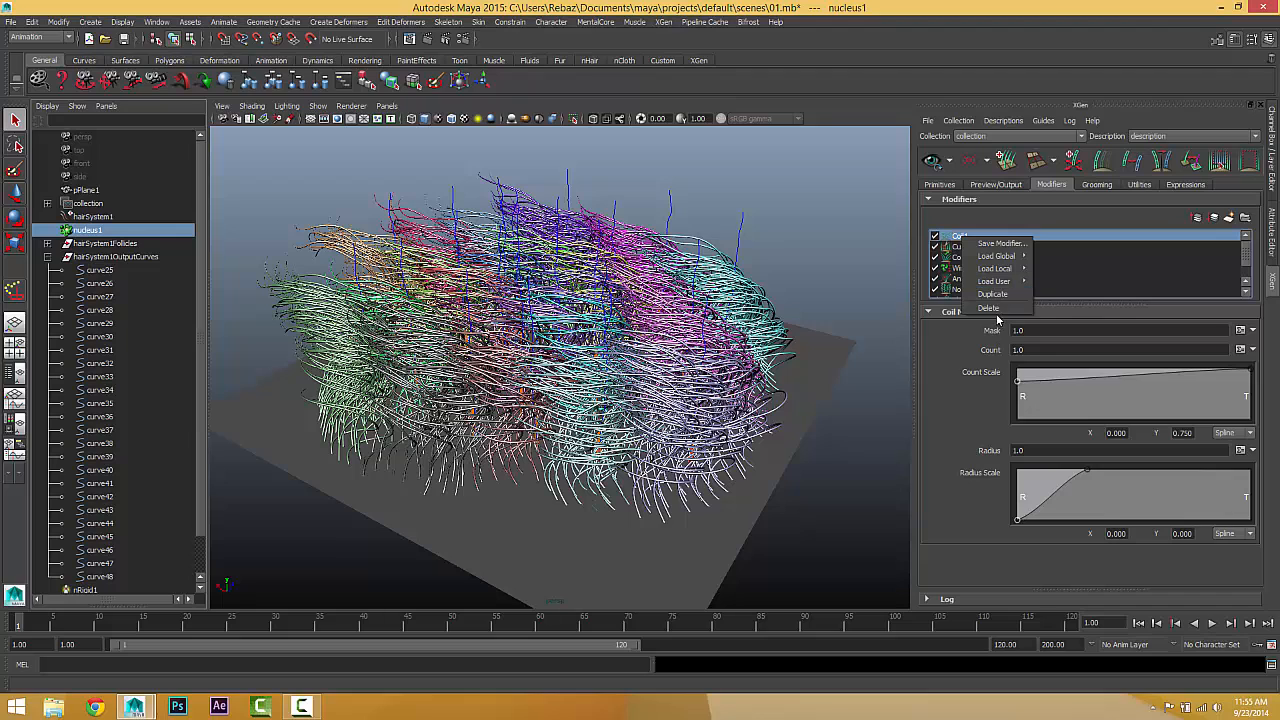
{"action": "left_click", "coordinate": [997, 316]}
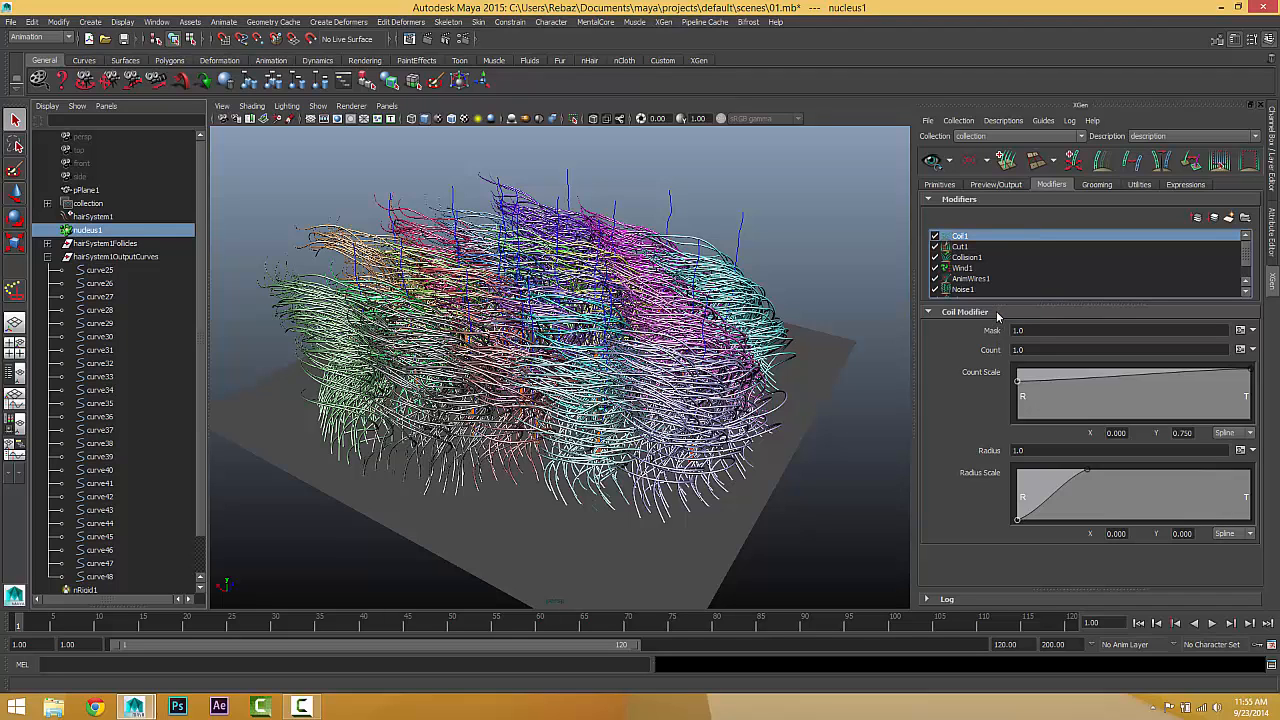
{"action": "left_click", "coordinate": [1245, 217]}
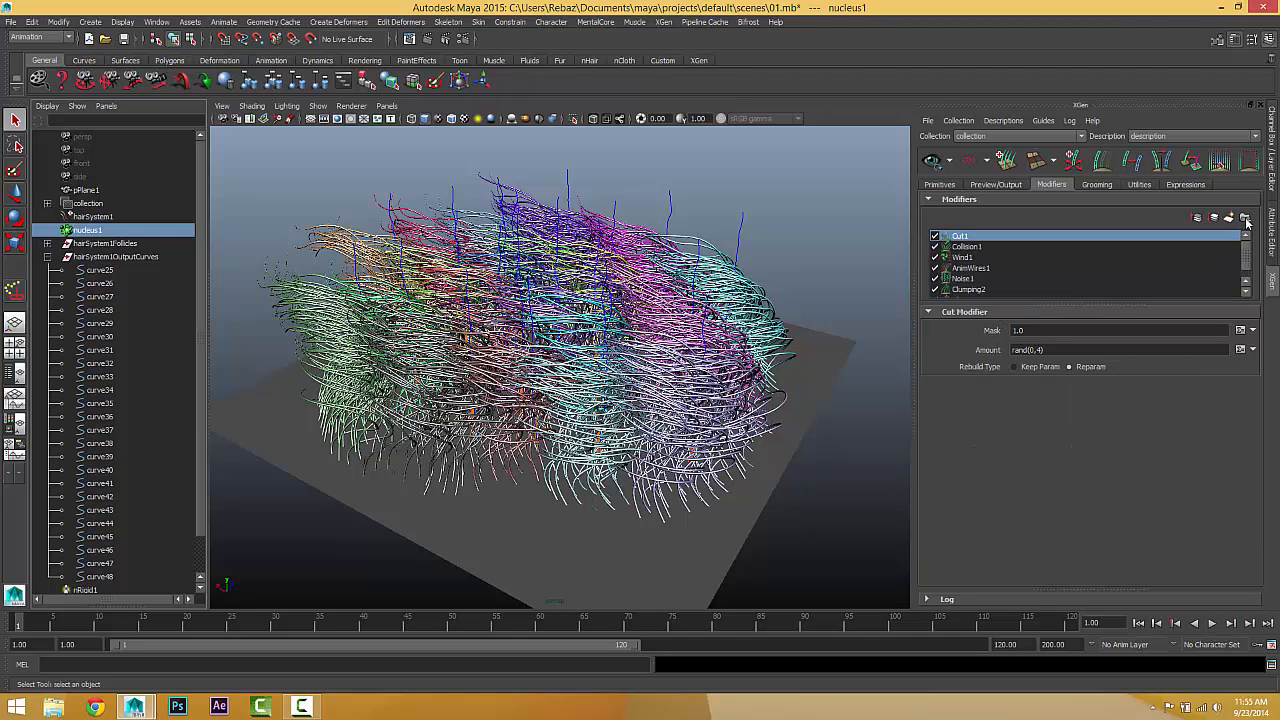